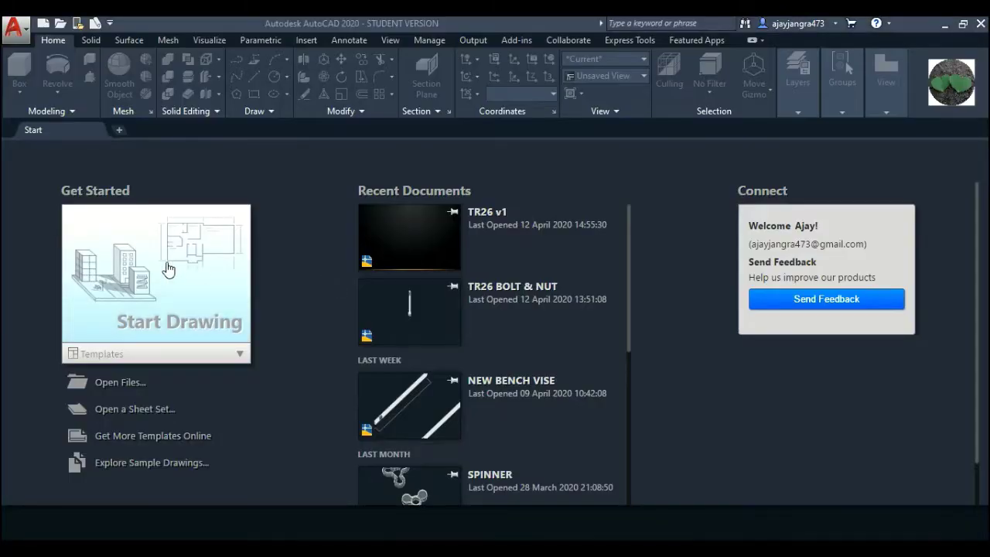
- Start a new blank drawing and accept the default decimal millimetre units
left_click(169, 270)
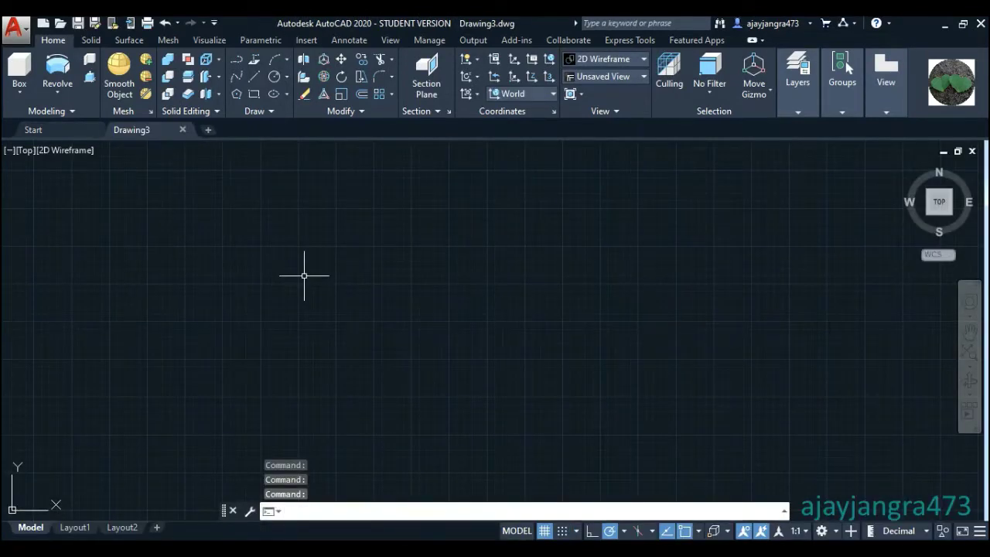
type("UN")
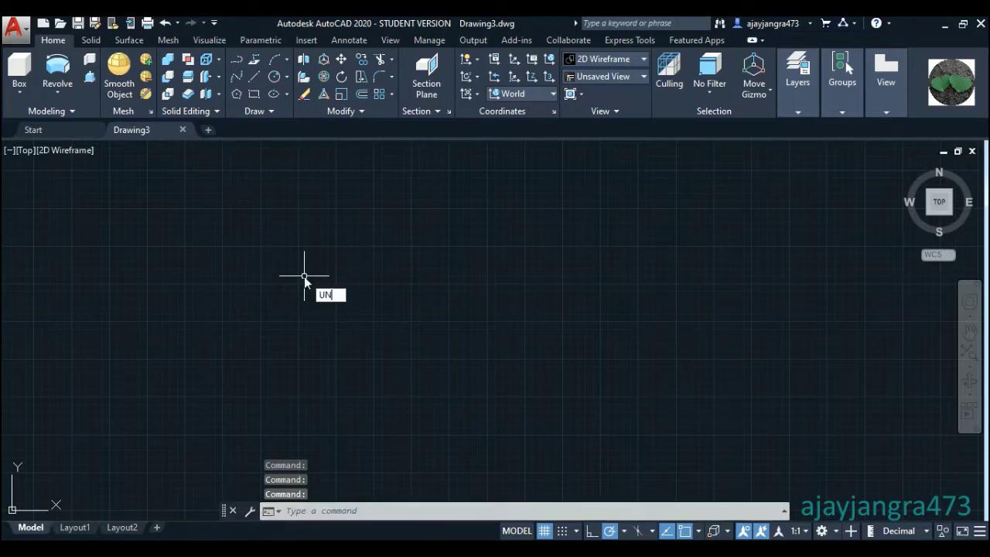
key("Return")
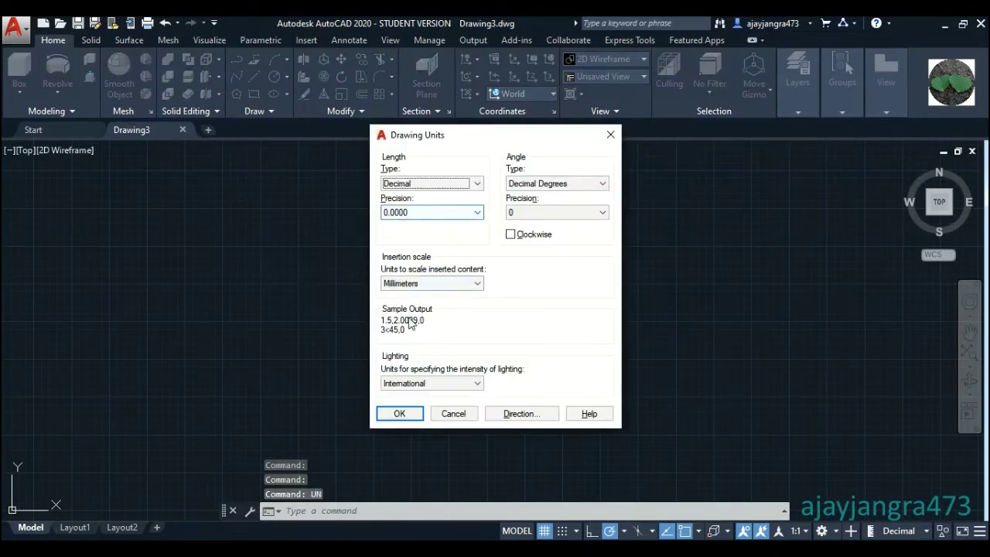
left_click(396, 414)
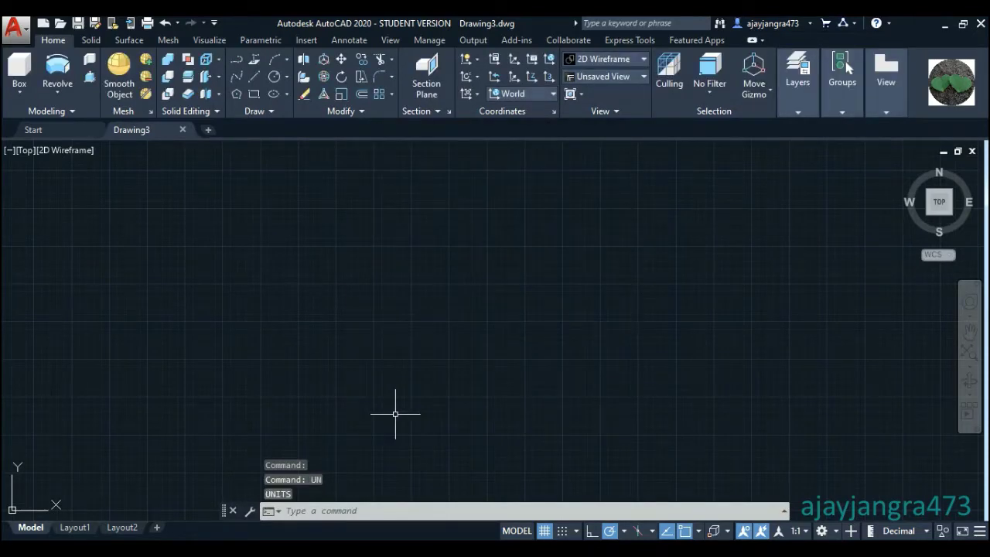
- Set drawing limits from 0,0 to 420,297 and zoom all to fit them
type("LIM")
key("Return")
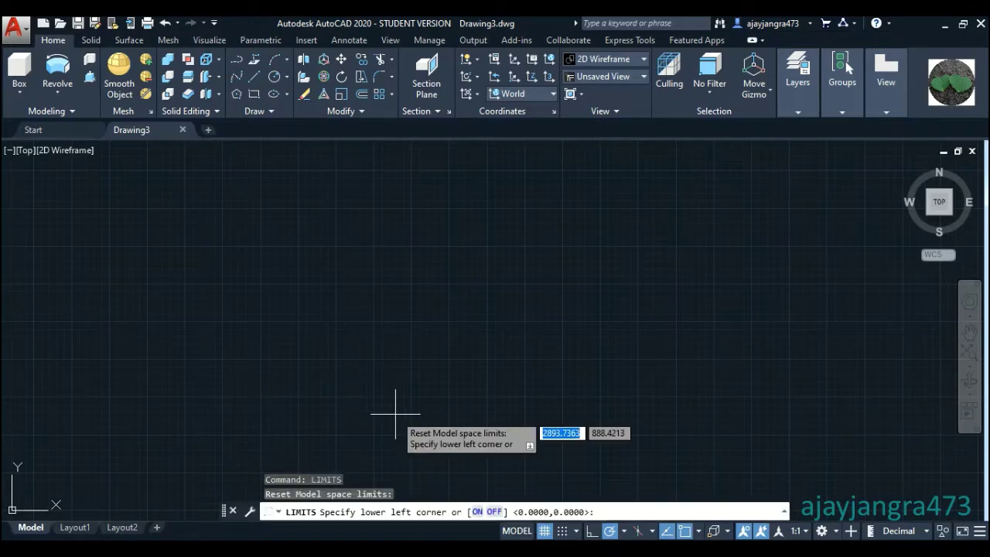
key("Return")
key("Return")
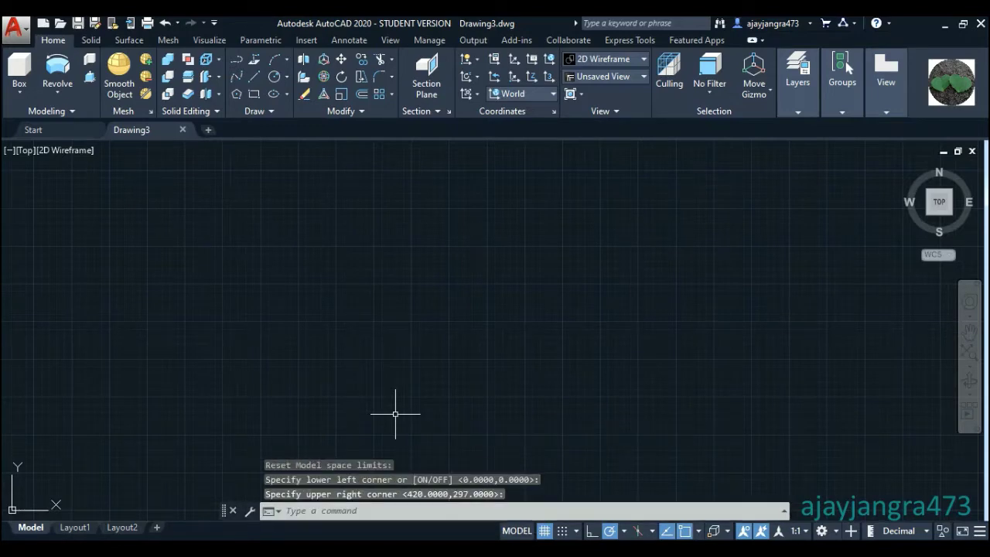
type("z")
key("Return")
type("a")
key("Return")
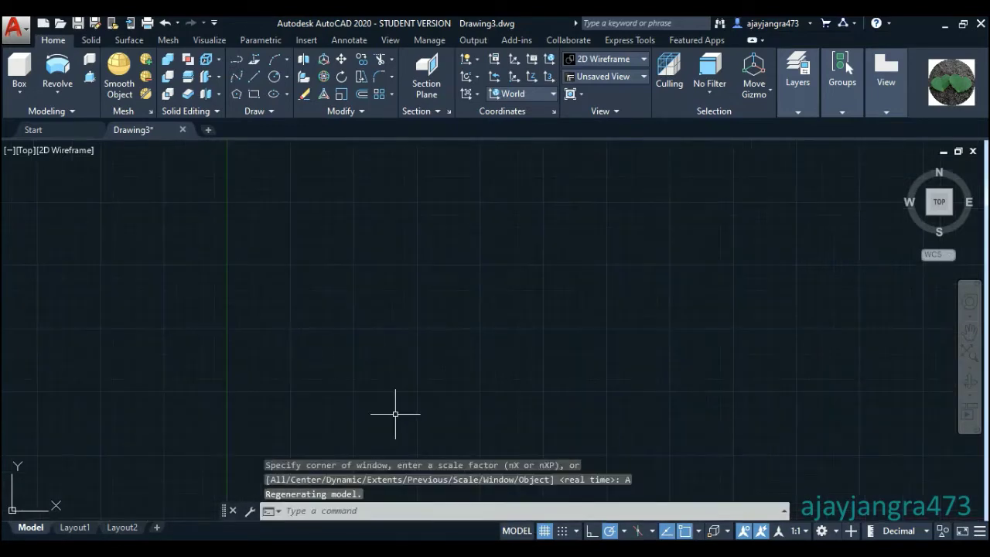
mouse_move(553, 348)
middle_mouse_down()
mouse_move(405, 258)
mouse_move(373, 313)
middle_mouse_up()
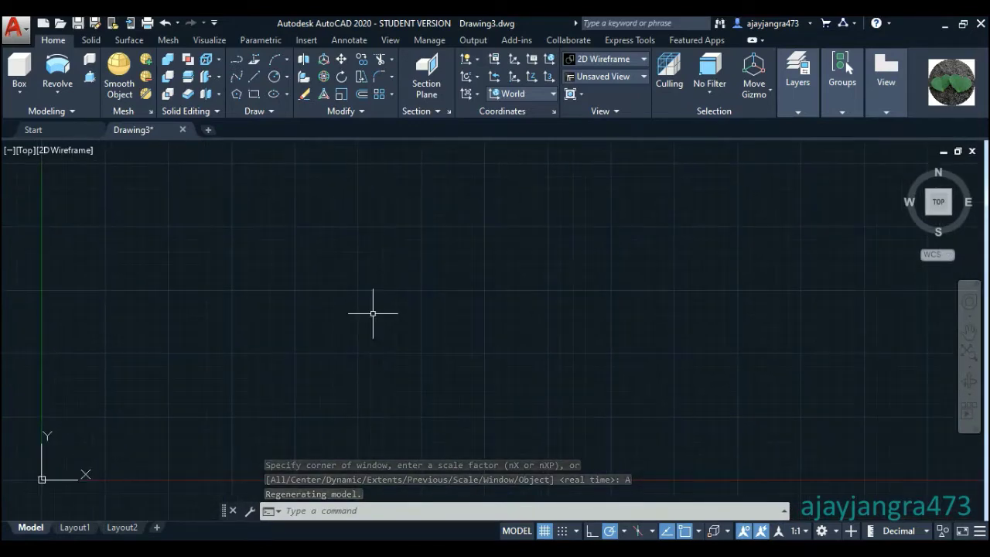
mouse_move(939, 203)
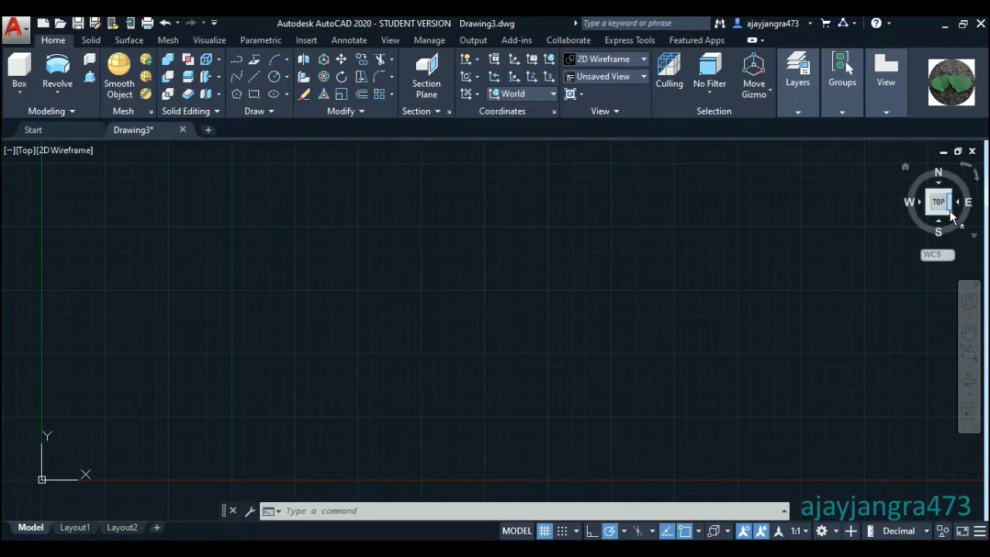
- Switch to the south-east isometric view with the origin framed lower left
left_click(950, 213)
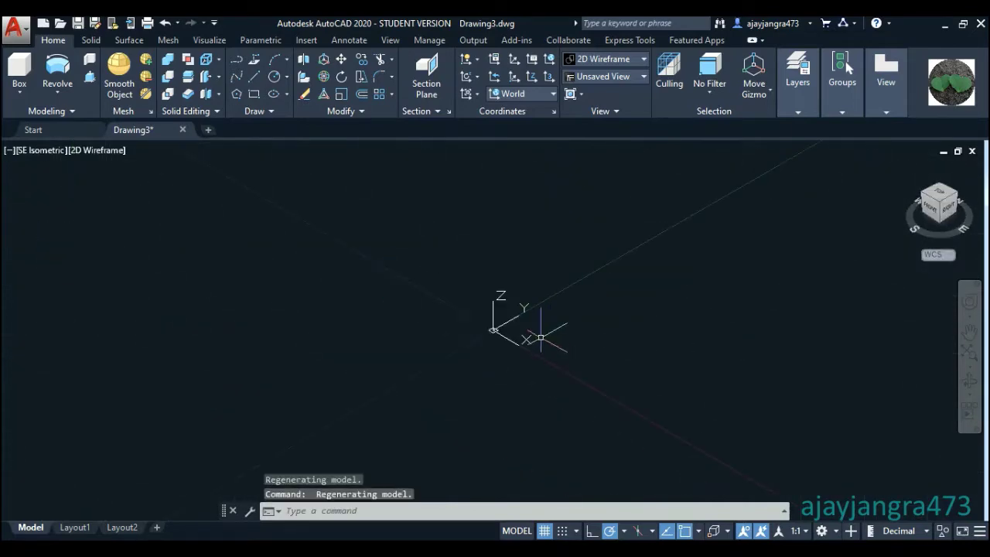
middle_click_drag(471, 336, 416, 356)
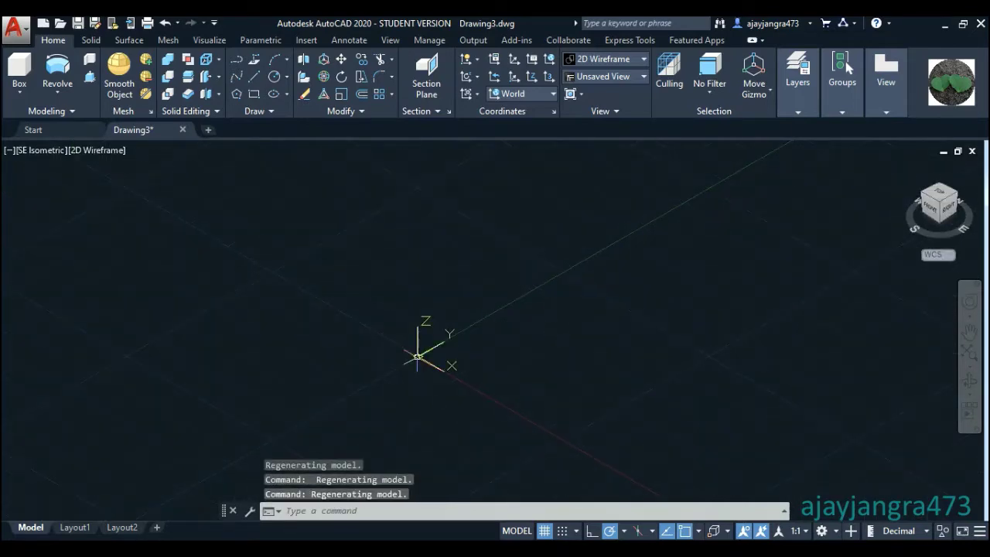
middle_click_drag(570, 349, 442, 343)
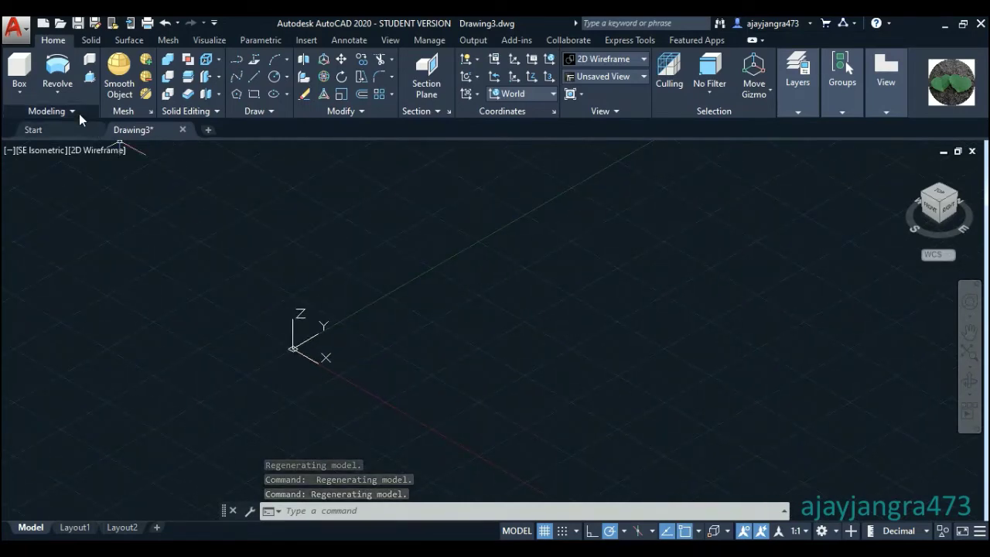
- Create a cylinder 11.56 in diameter and 60 tall
type("cy")
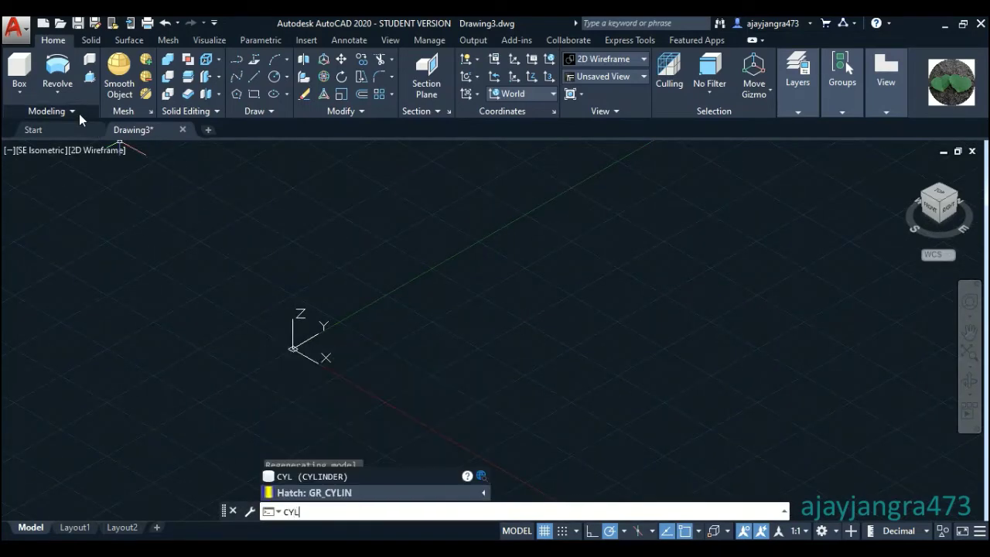
type("l")
key("Return")
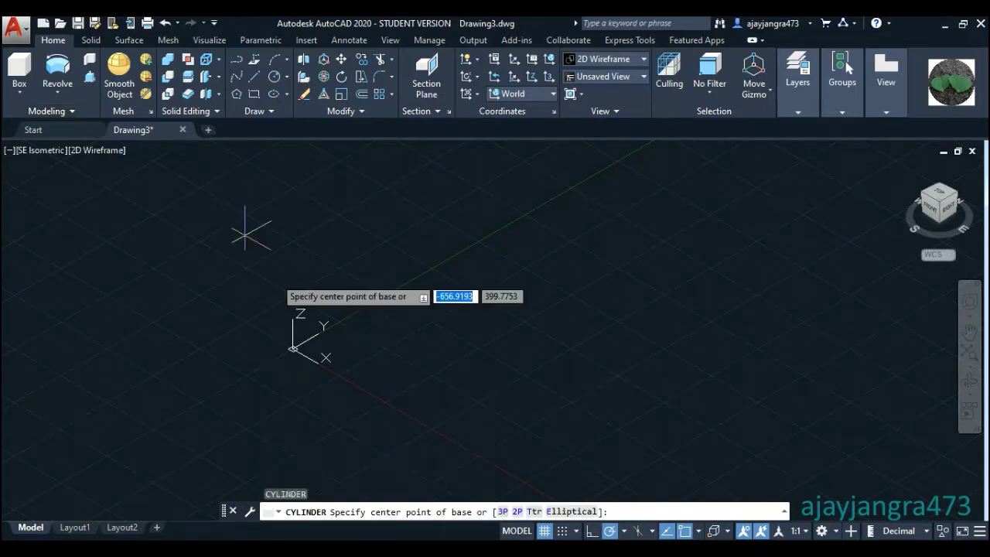
left_click(385, 346)
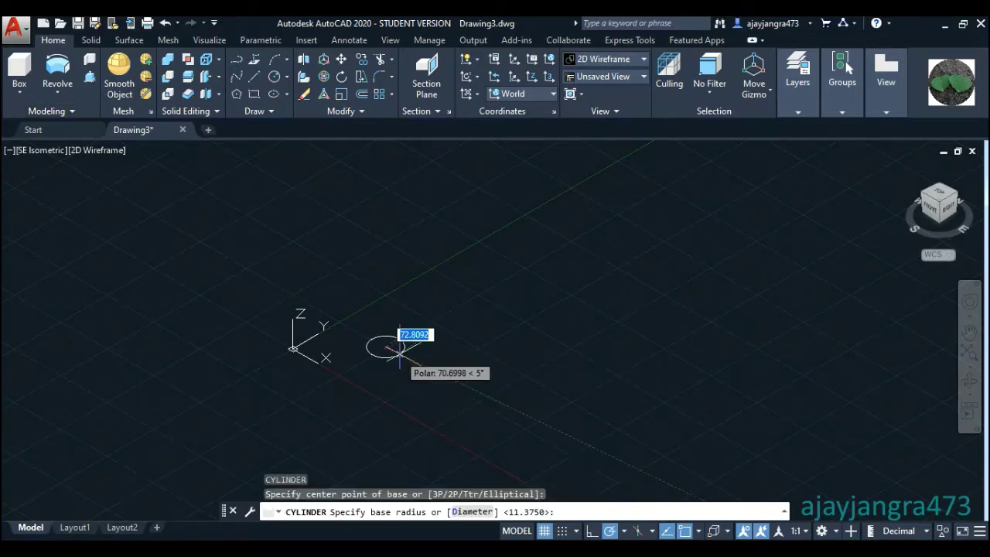
scroll(397, 354, "up", 8)
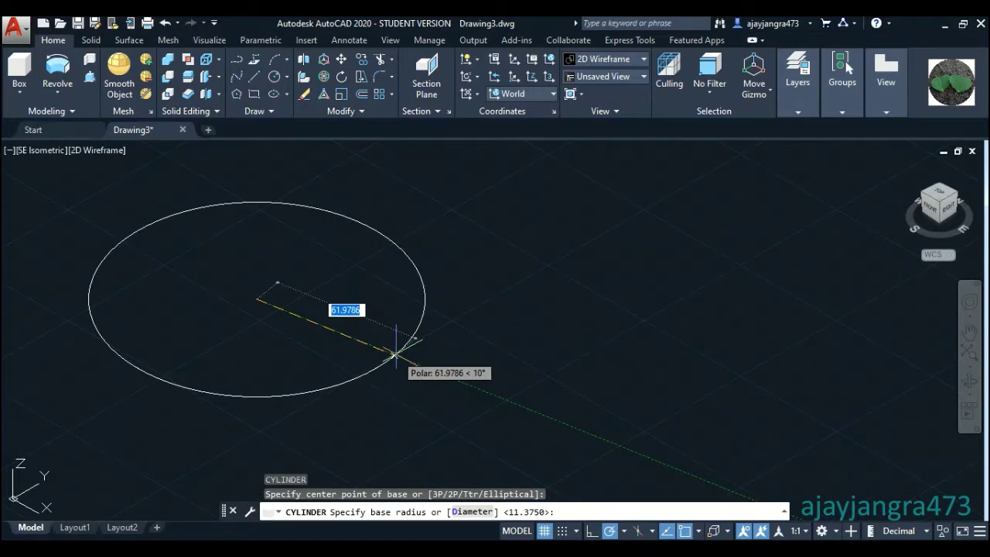
scroll(396, 354, "down", 8)
type("D")
key("Return")
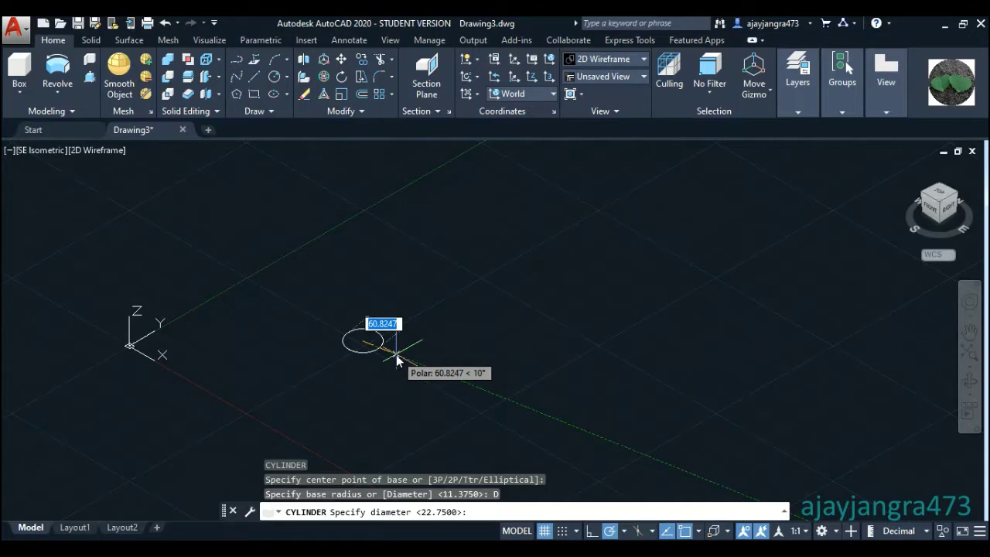
type("11.56")
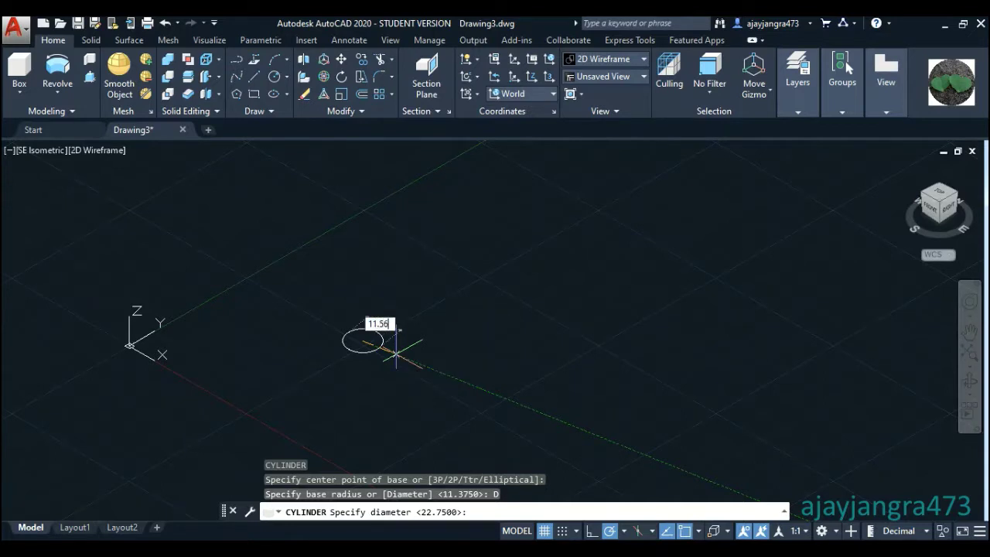
key("Return")
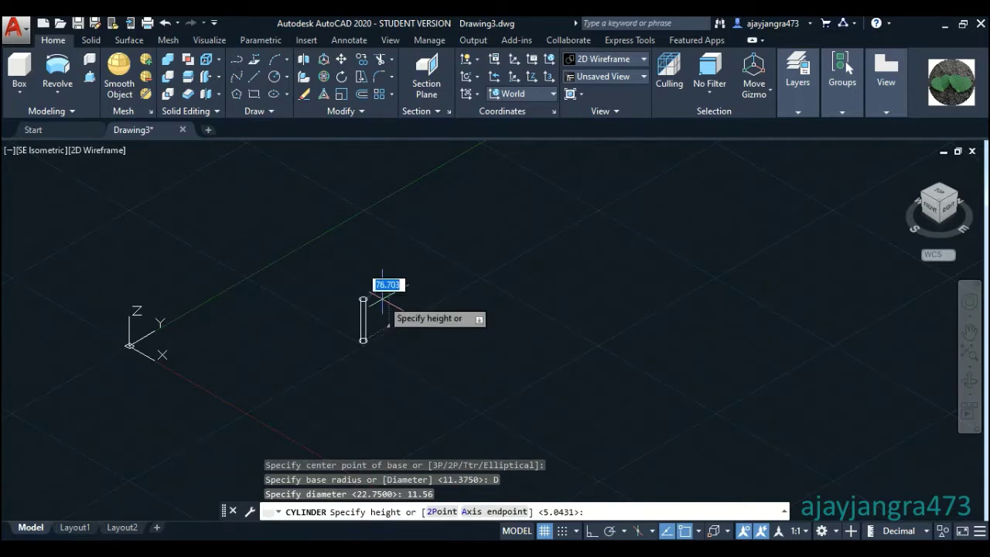
type("60")
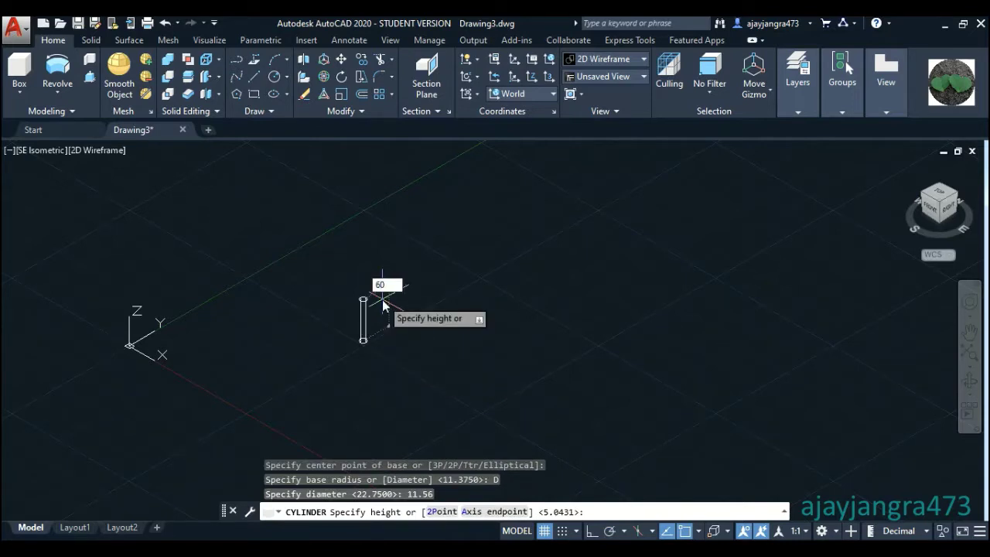
key("Return")
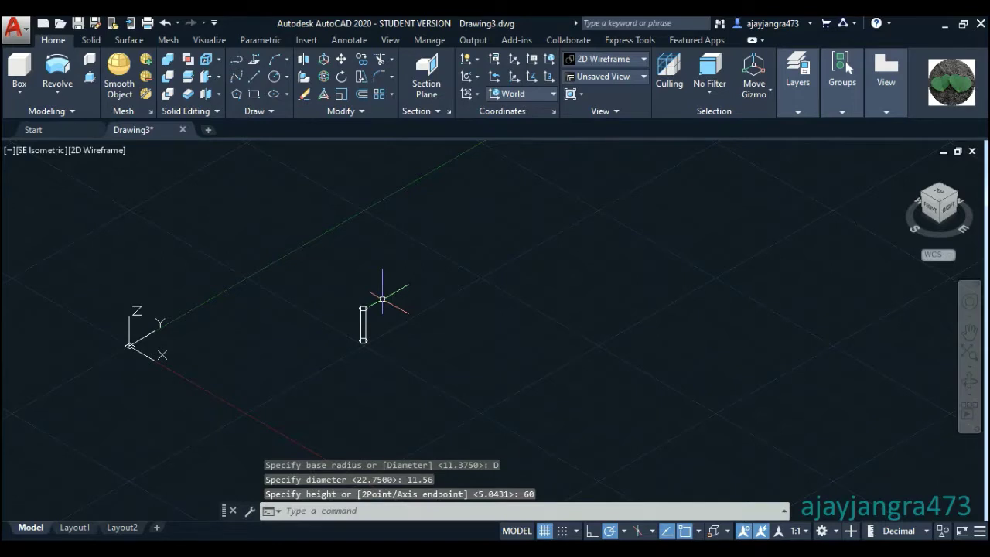
scroll(371, 341, "up", 3)
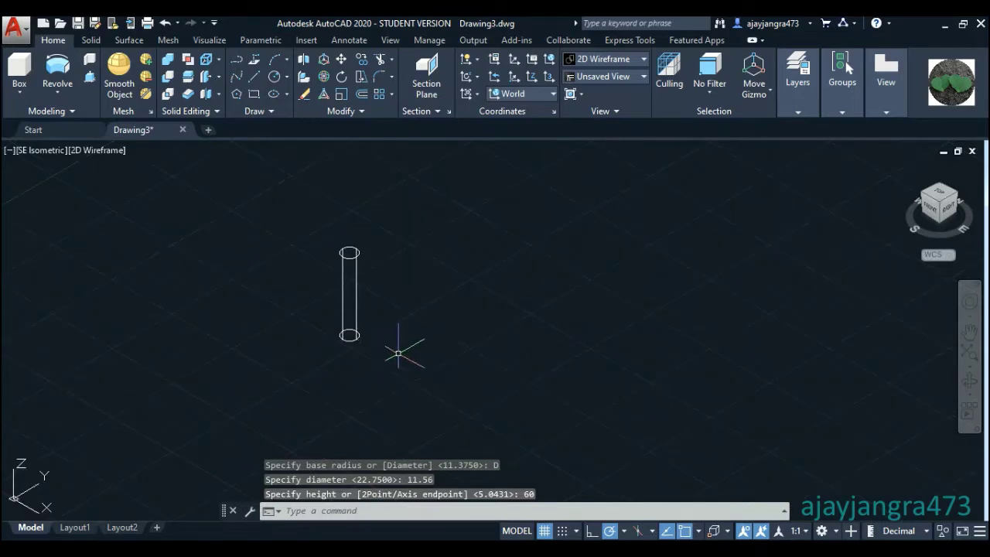
key("Return")
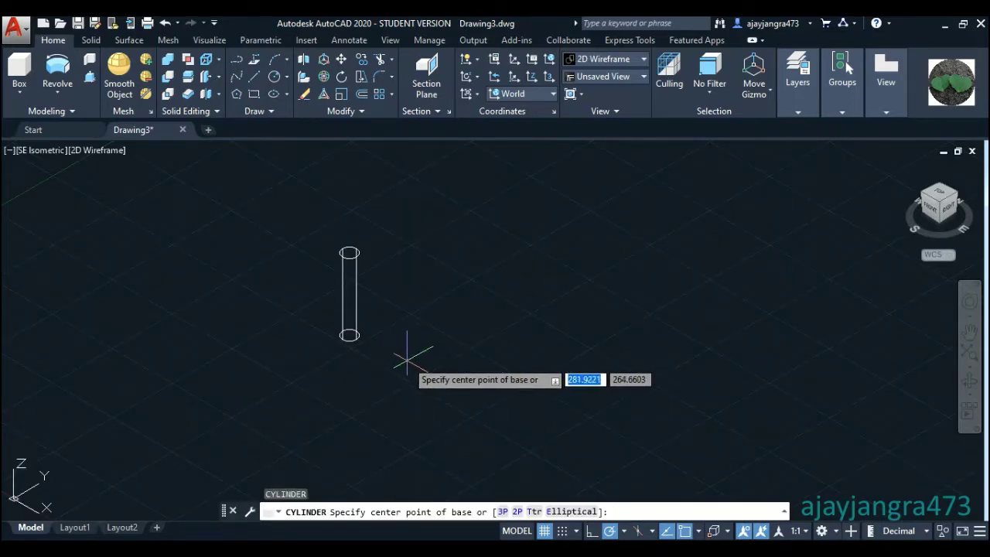
- Create a second cylinder 14 in diameter and 30 tall
left_click(401, 358)
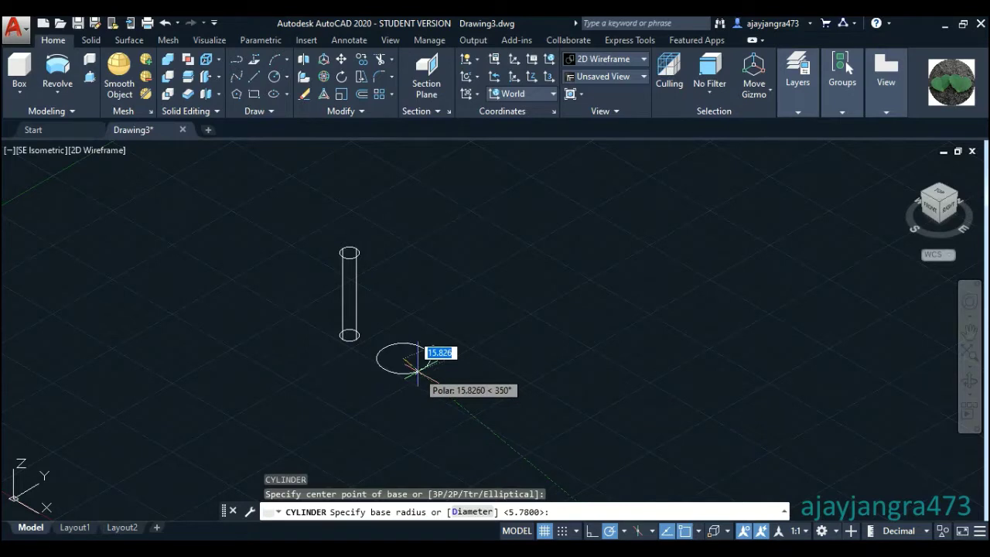
type("D")
key("Return")
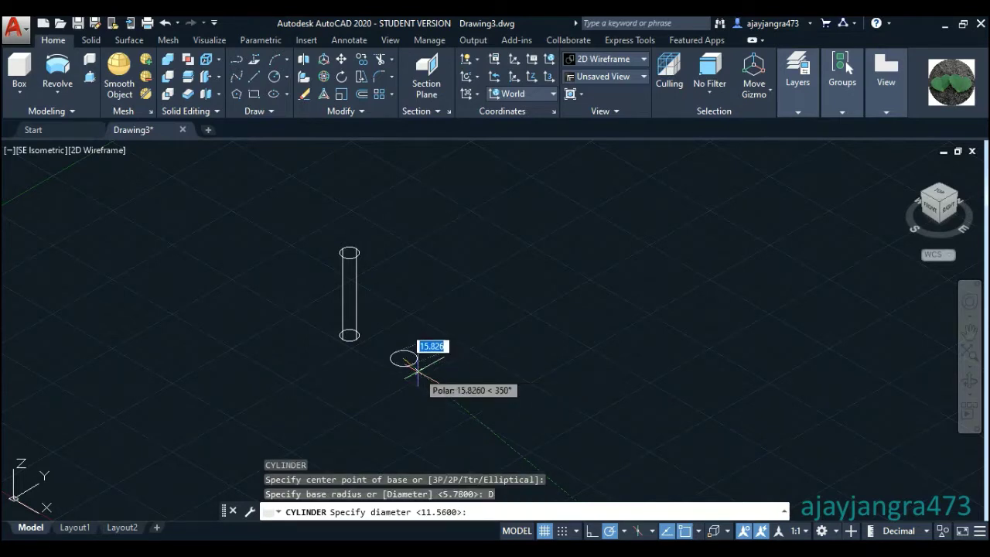
type("14")
key("Return")
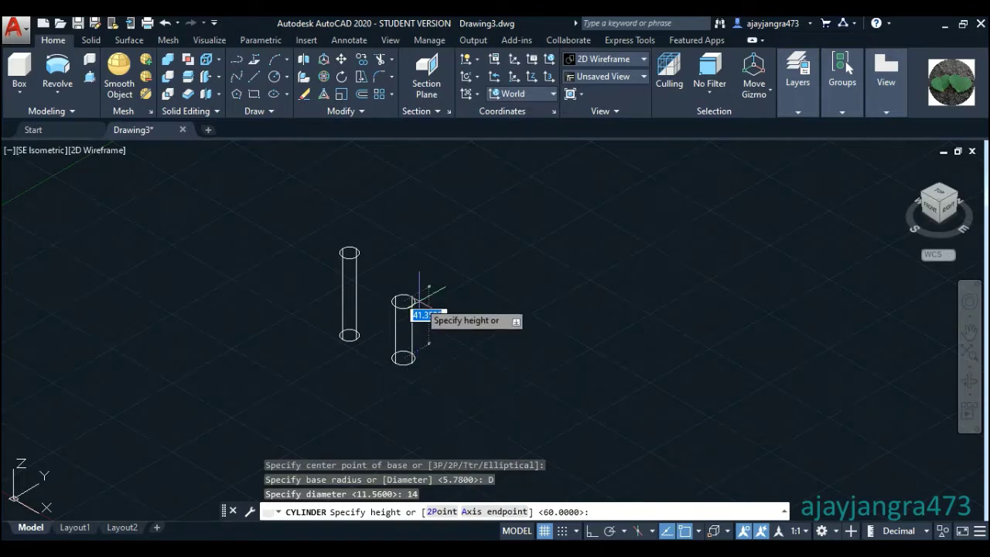
type("30")
key("Return")
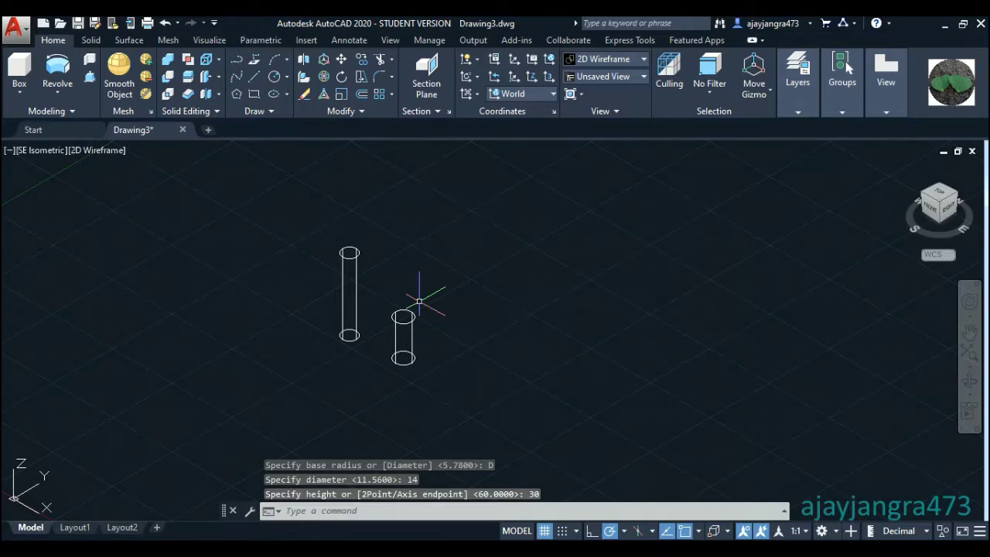
- Move the 30-tall cylinder so its base centre sits on the tall cylinder's bottom centre
left_click(433, 363)
left_click(410, 354)
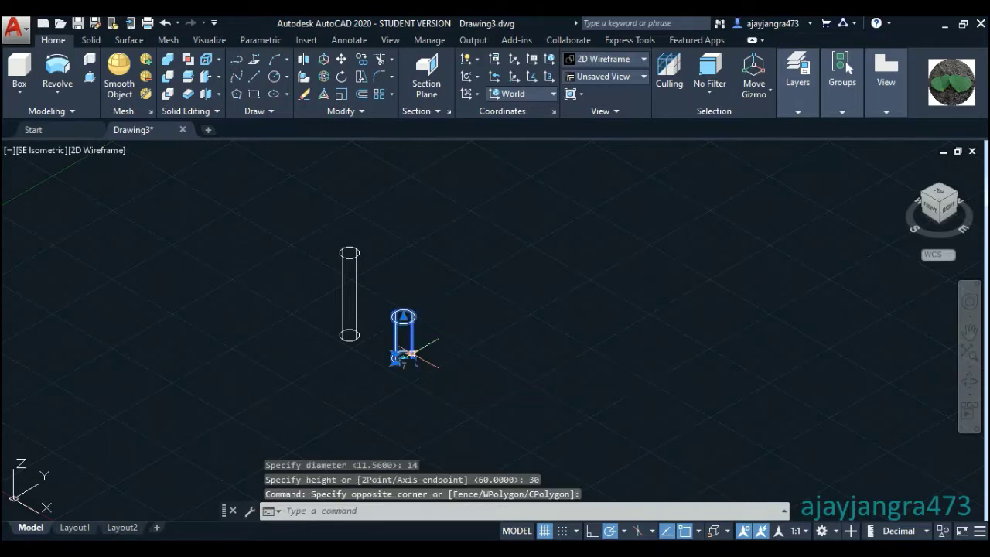
right_click(445, 353)
left_click(468, 293)
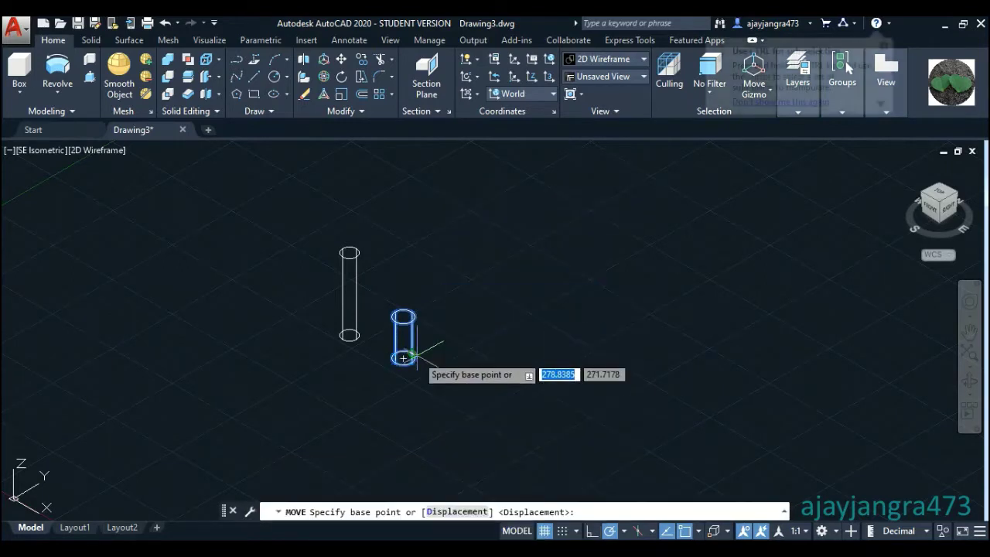
left_click(403, 358)
scroll(357, 193, "up", 3)
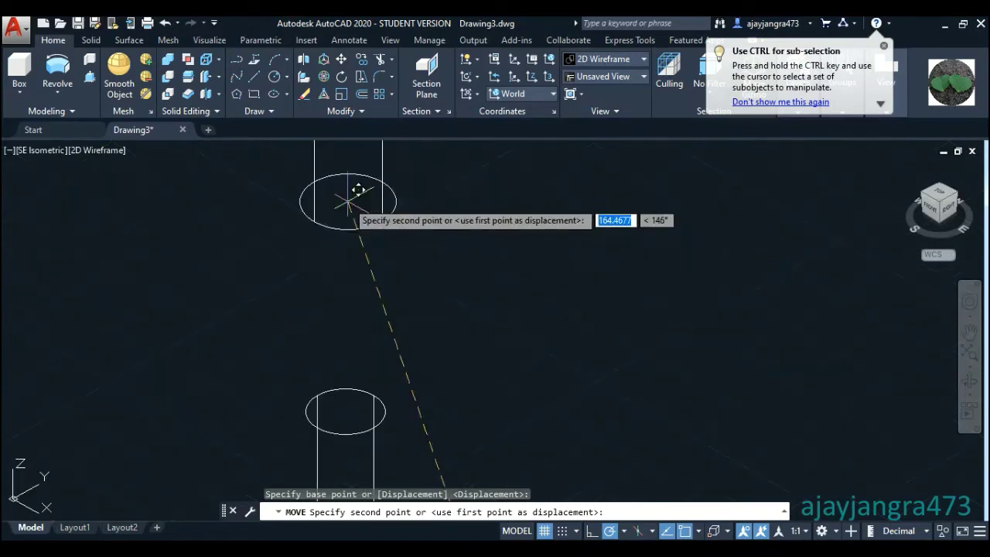
middle_click_drag(352, 373, 345, 401)
left_click(346, 408)
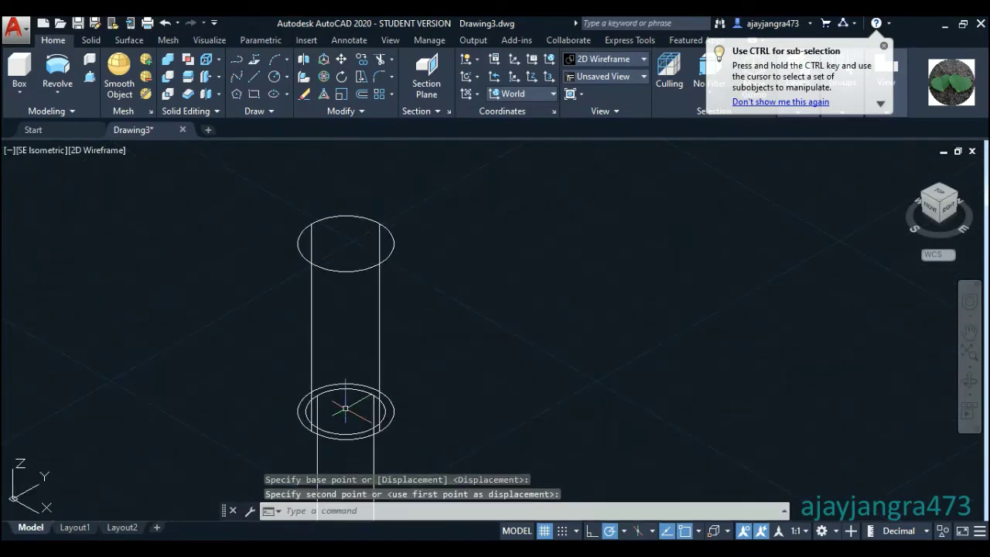
scroll(346, 408, "down", 3)
scroll(346, 402, "down", 5)
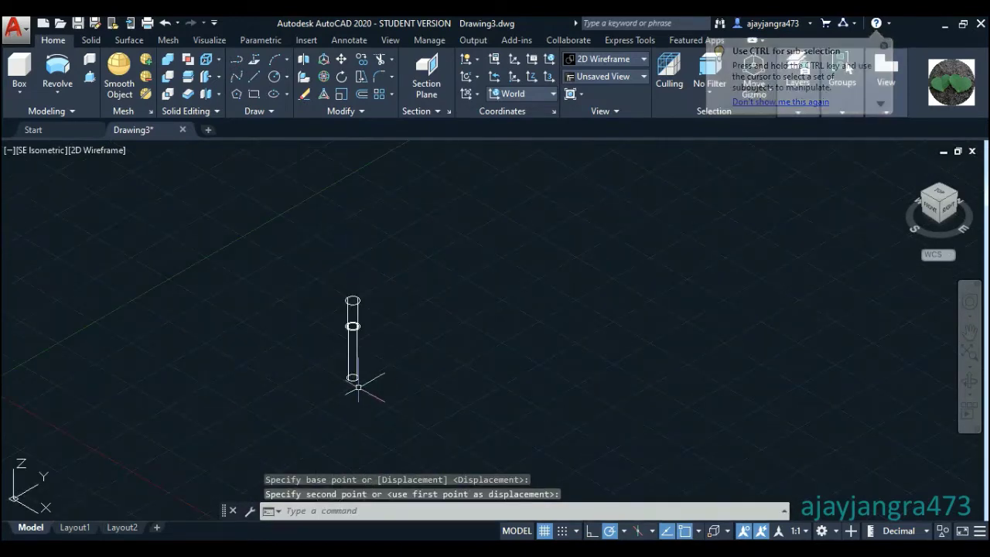
scroll(358, 387, "up", 2)
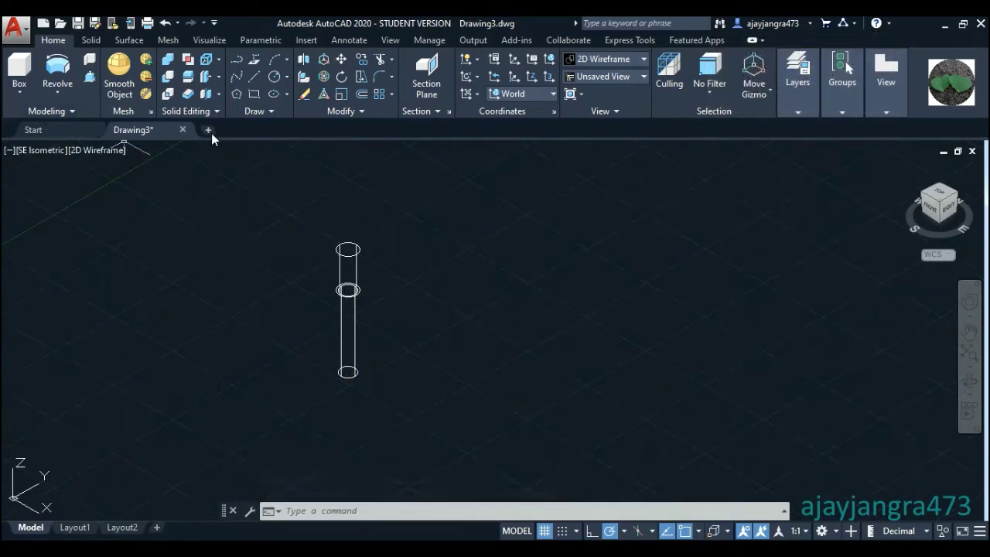
- Draw a six-sided polygon inscribed in a radius-14 circle beside the shaft base
left_click(236, 94)
type("6")
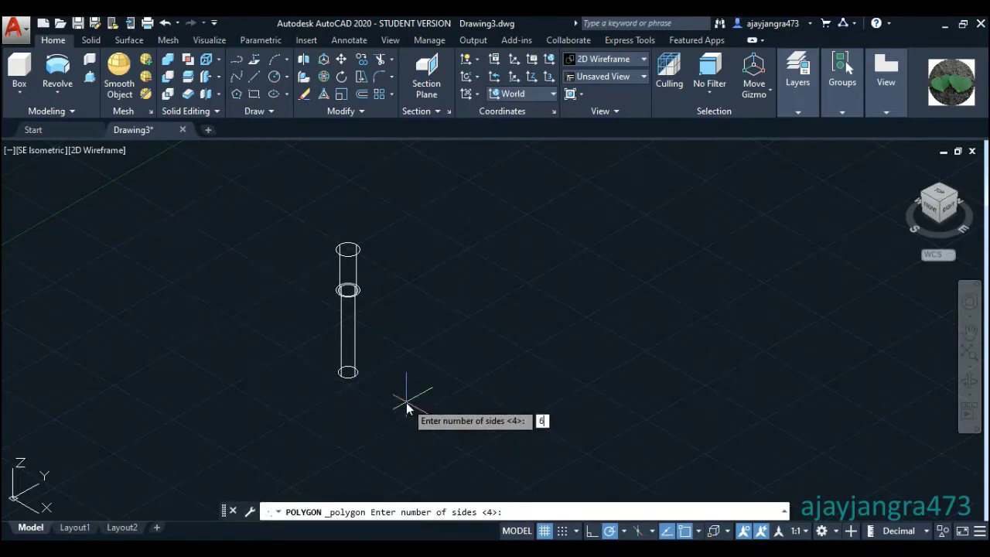
key("Return")
left_click(406, 400)
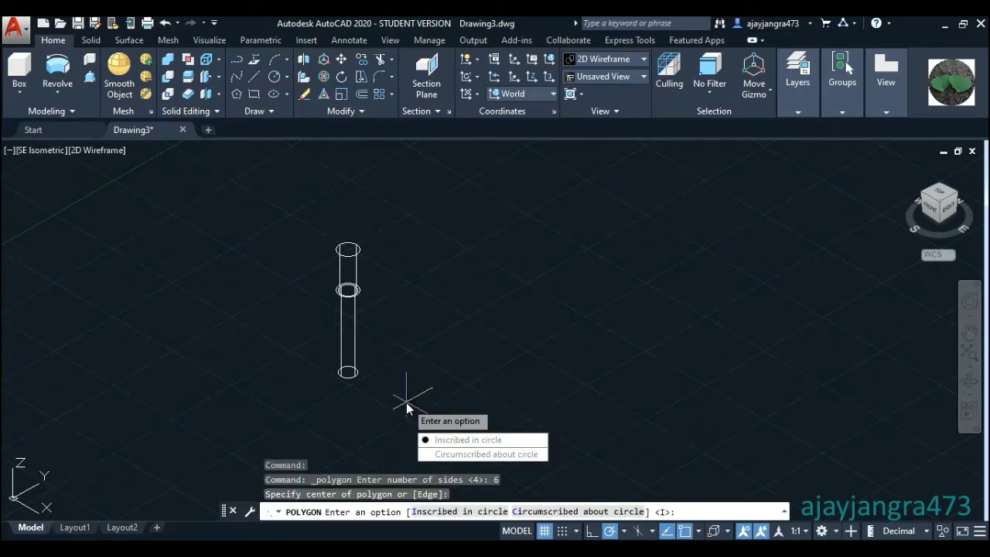
left_click(441, 438)
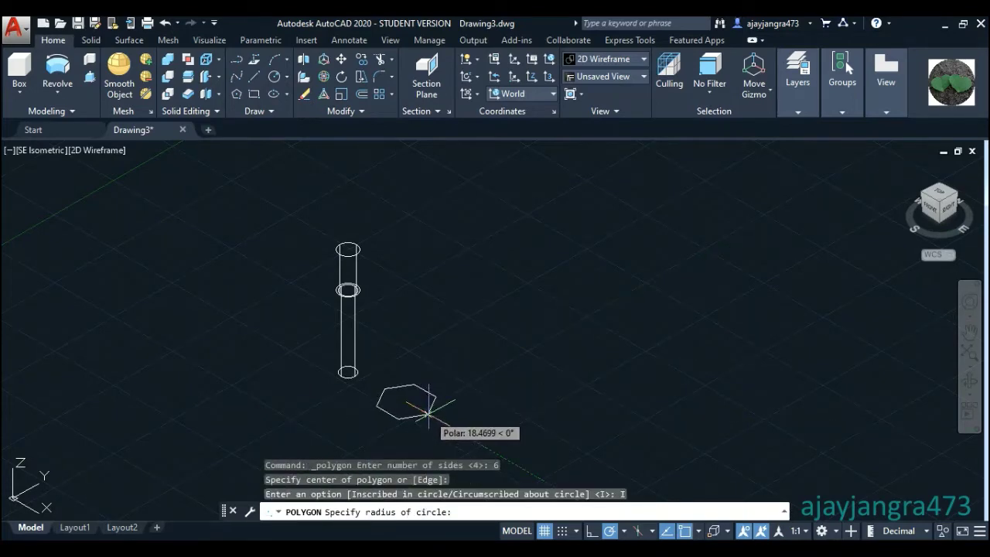
type("14")
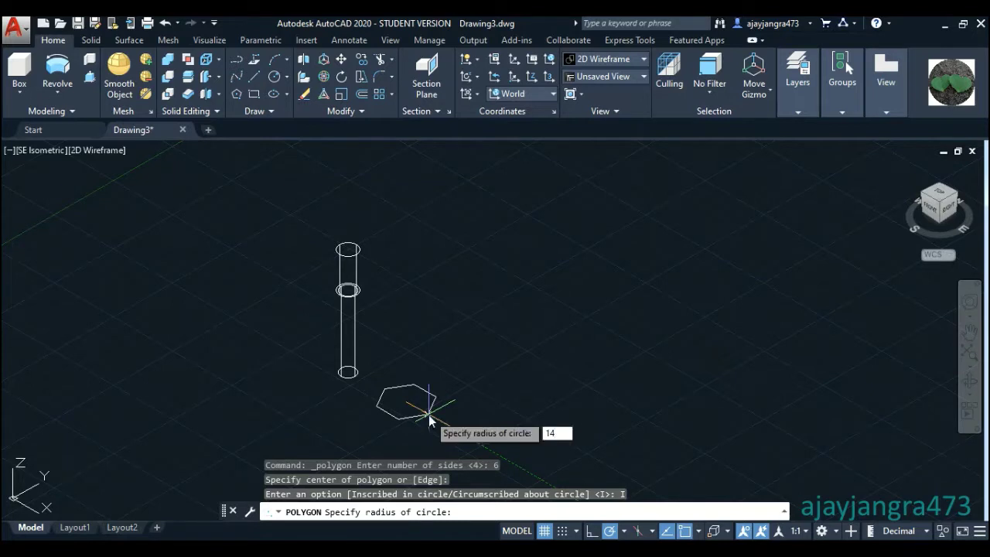
key("Return")
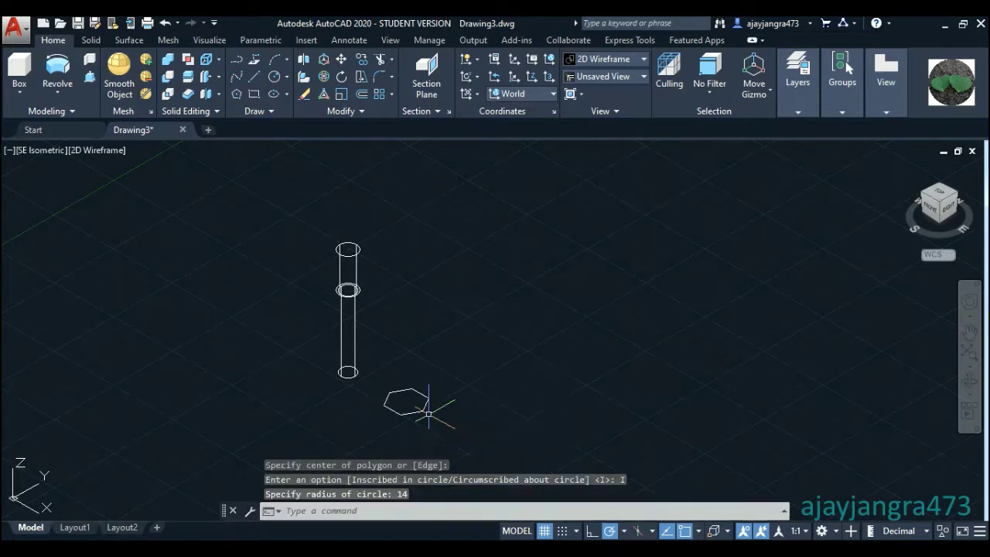
- Presspull the hexagon 14 units upward into a hexagonal prism
type("P")
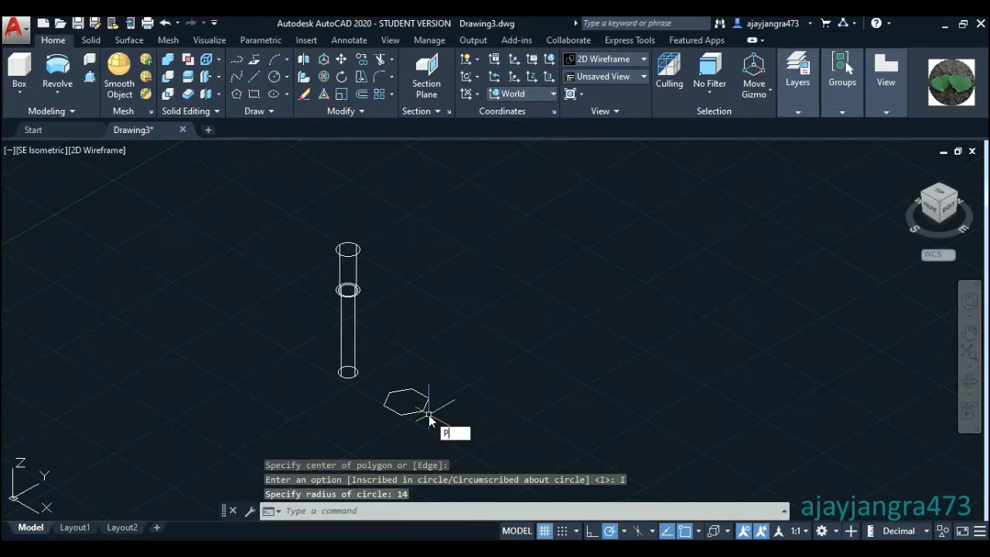
type("RE")
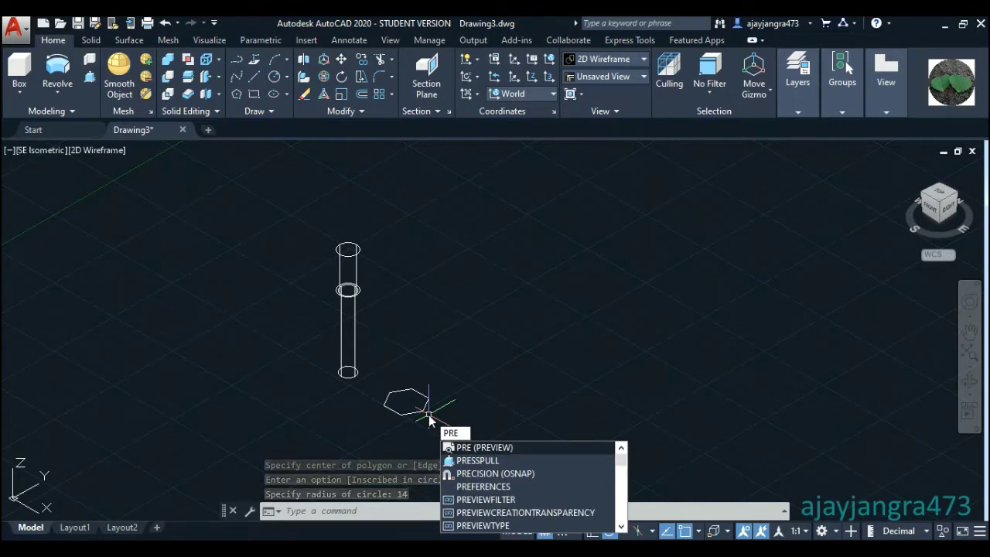
type("SS")
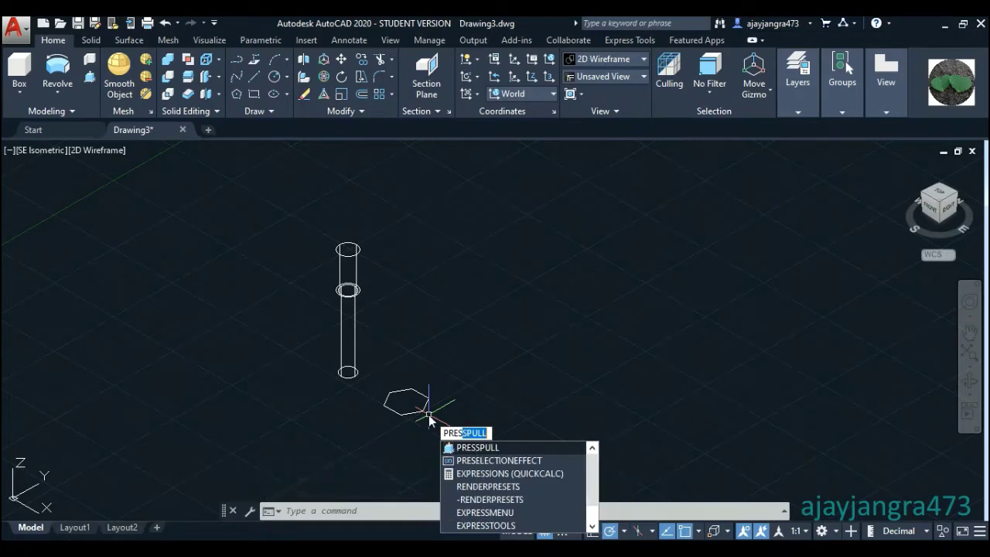
key("Return")
left_click(421, 395)
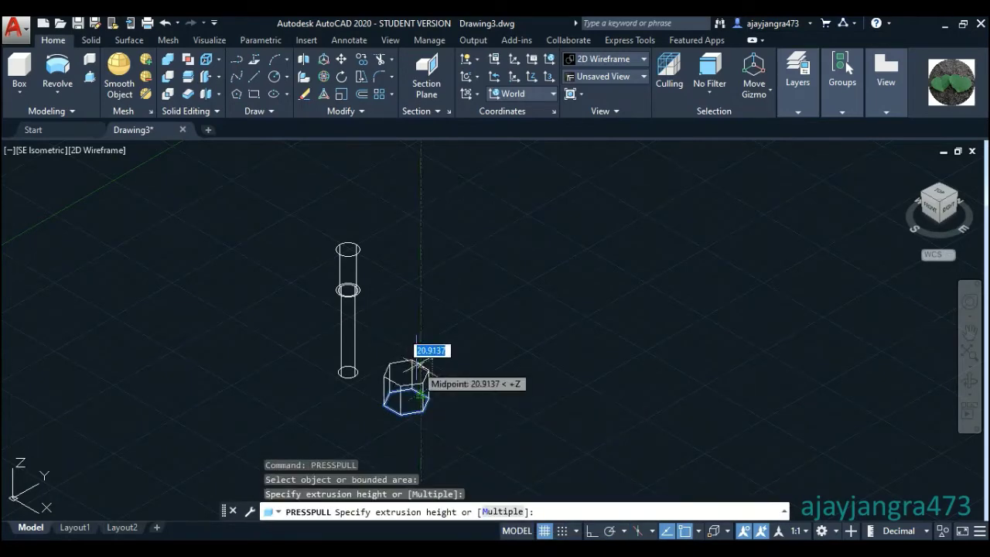
type("14")
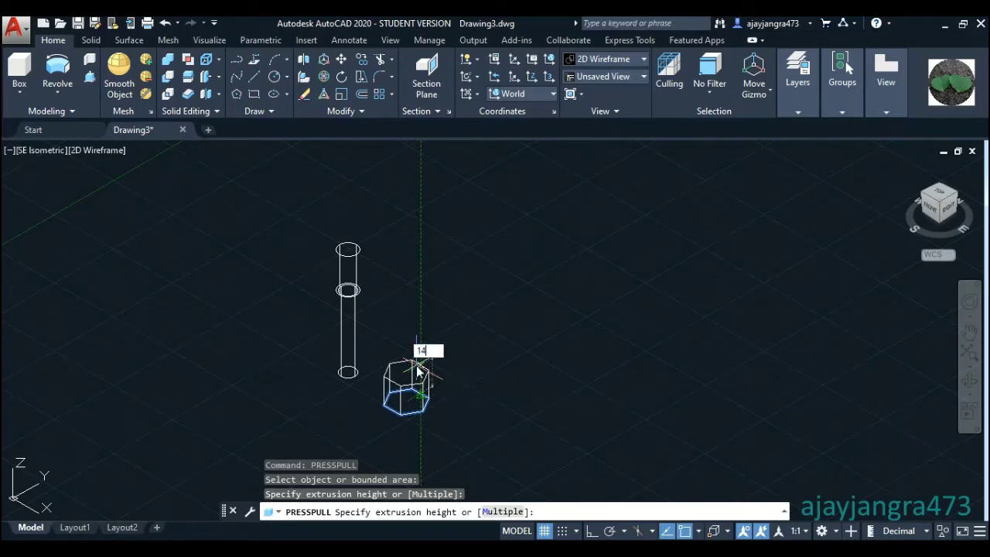
key("Return")
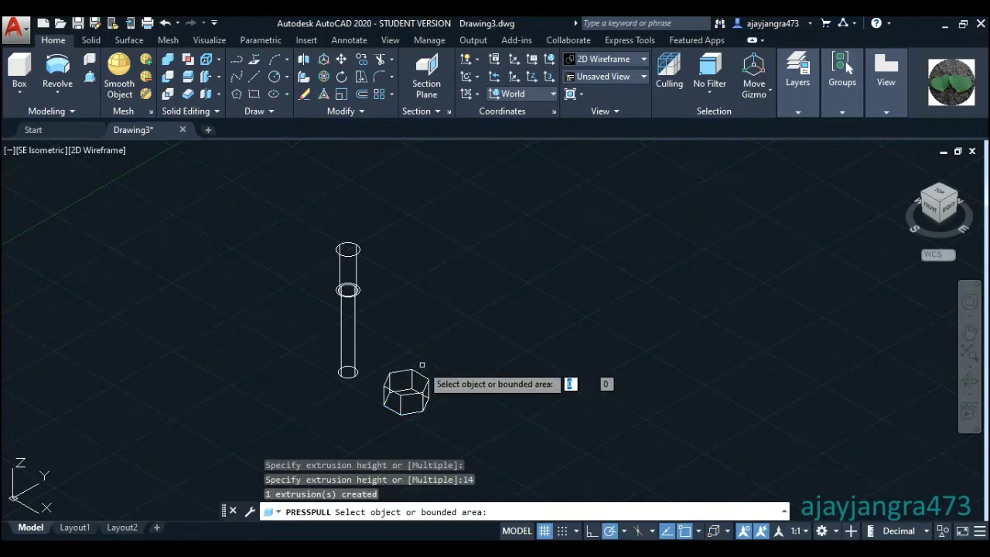
key("Return")
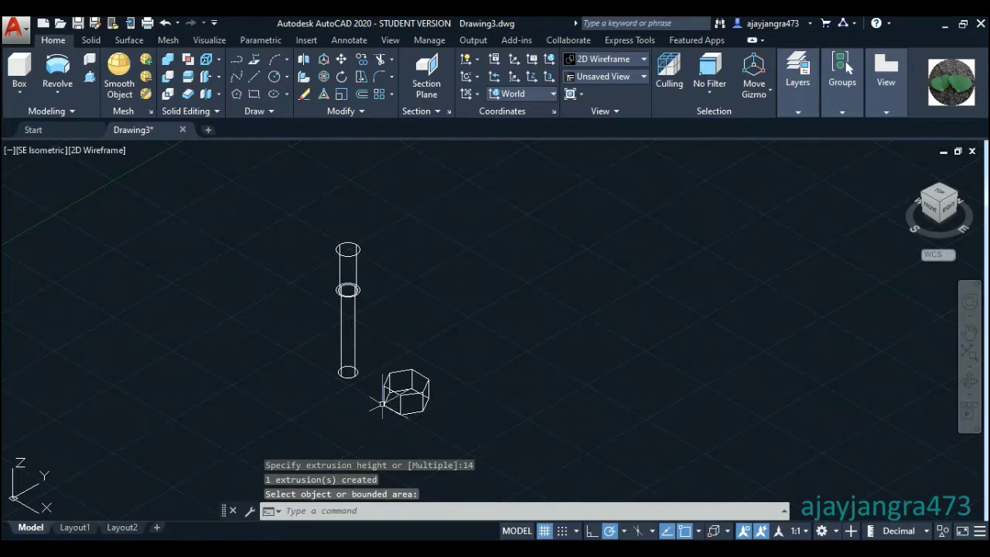
scroll(384, 403, "up", 2)
scroll(382, 404, "down", 2)
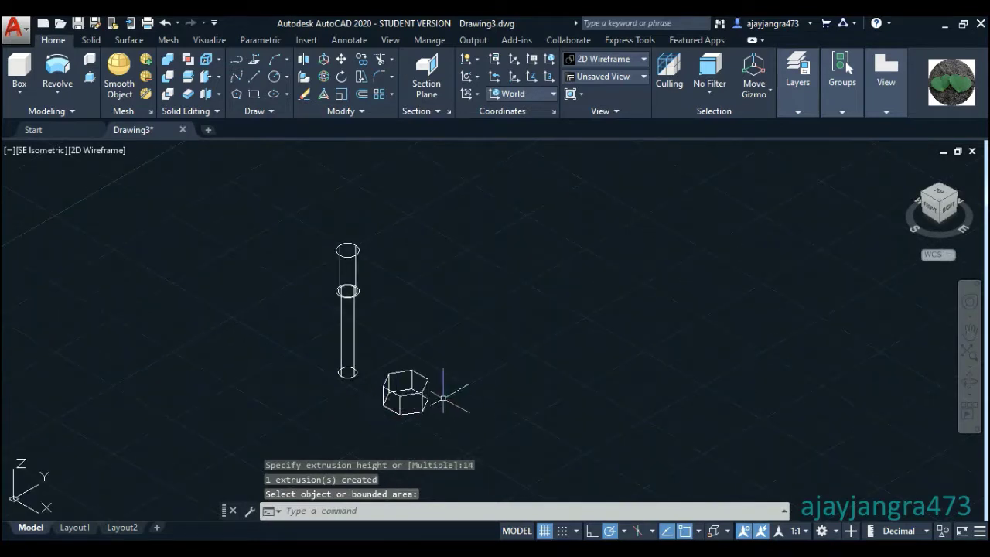
scroll(381, 404, "up", 2)
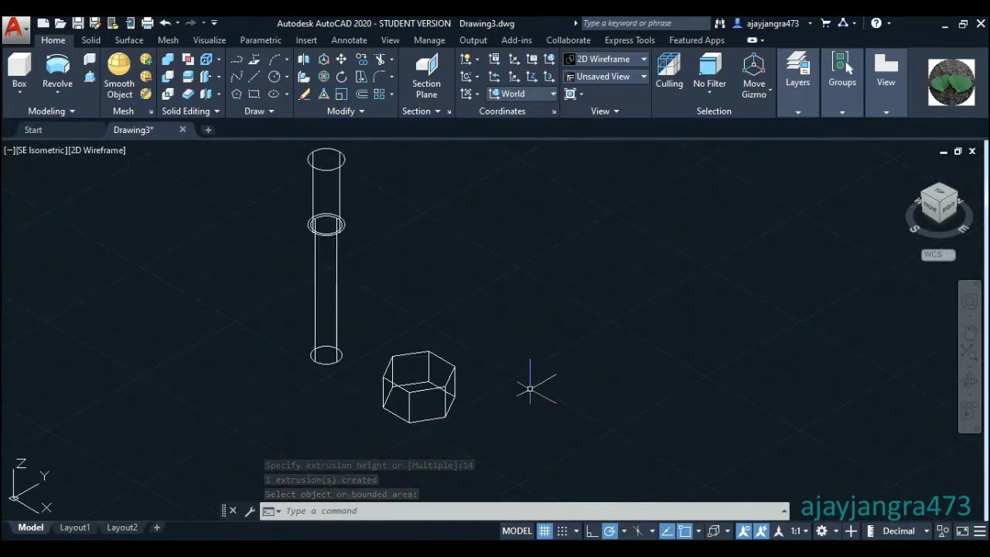
- Move the hexagonal prism up and to the right, clear of the shaft
left_click(939, 195)
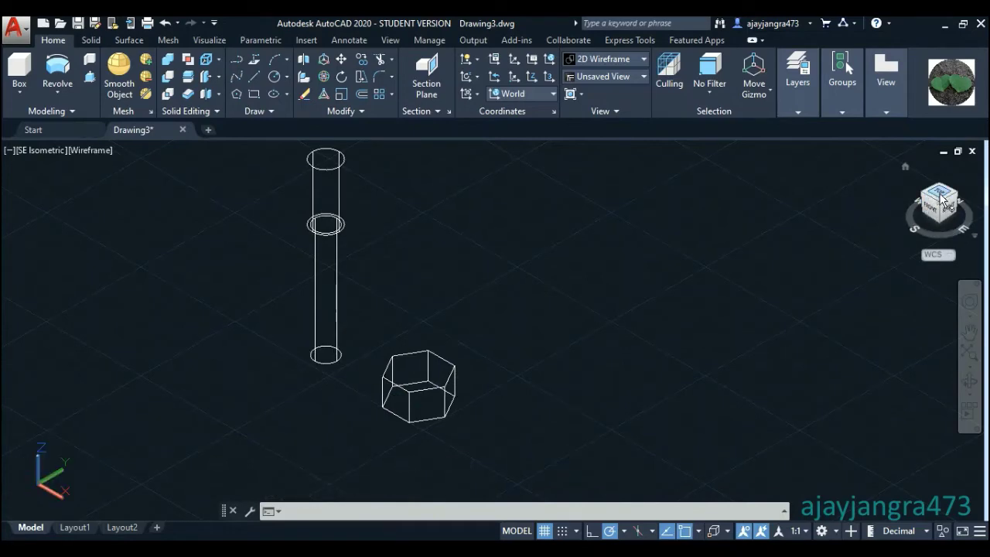
scroll(727, 332, "up", 2)
scroll(730, 332, "up", 1)
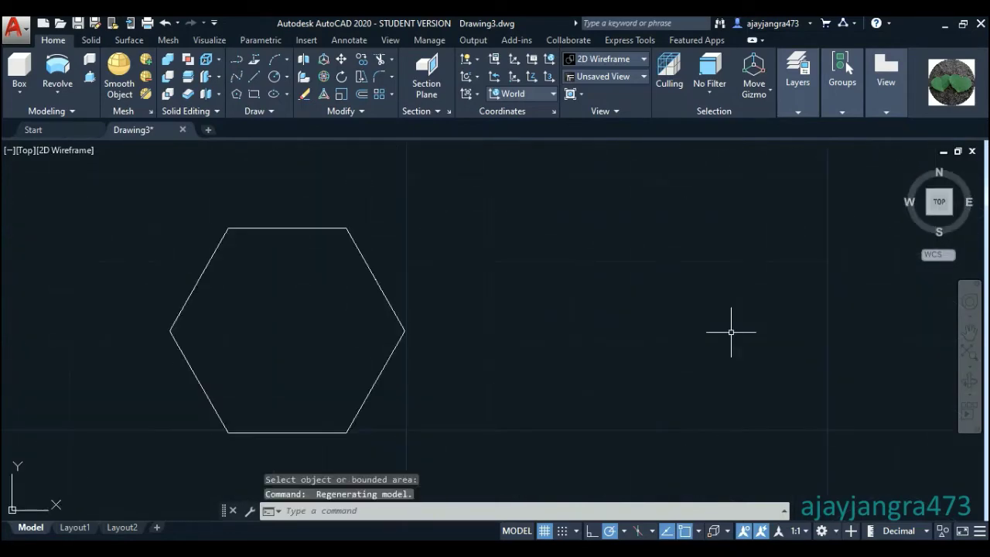
scroll(547, 317, "down", 5)
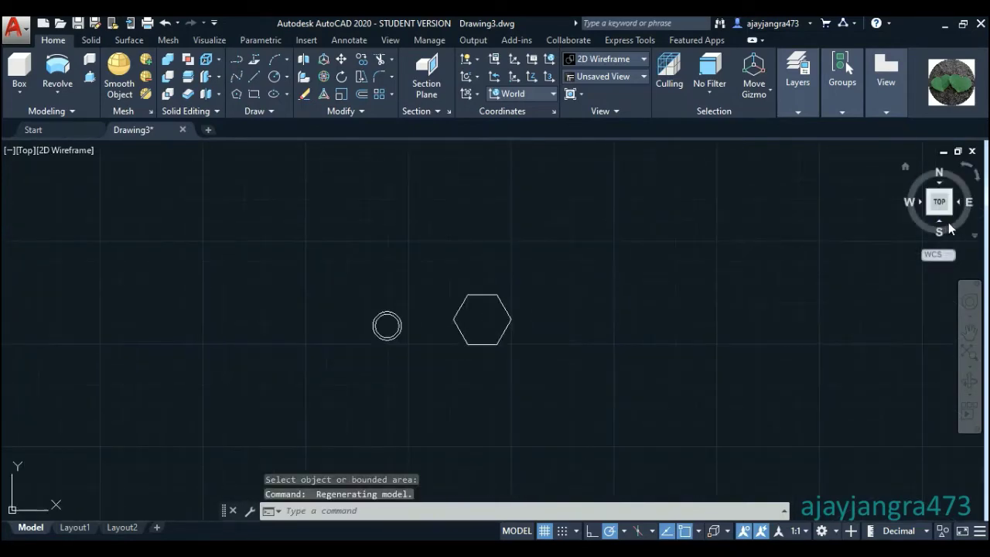
mouse_move(939, 203)
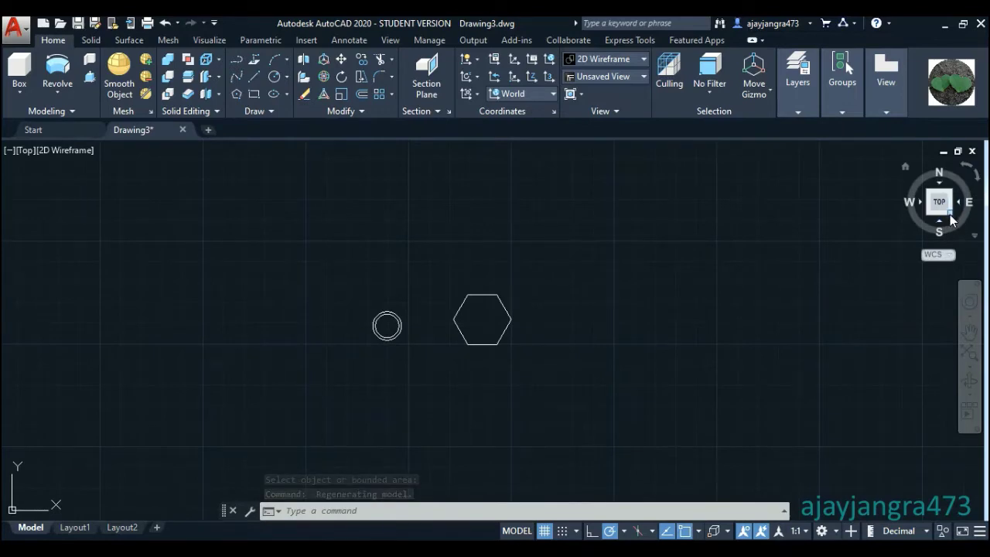
left_click(951, 214)
left_click(604, 449)
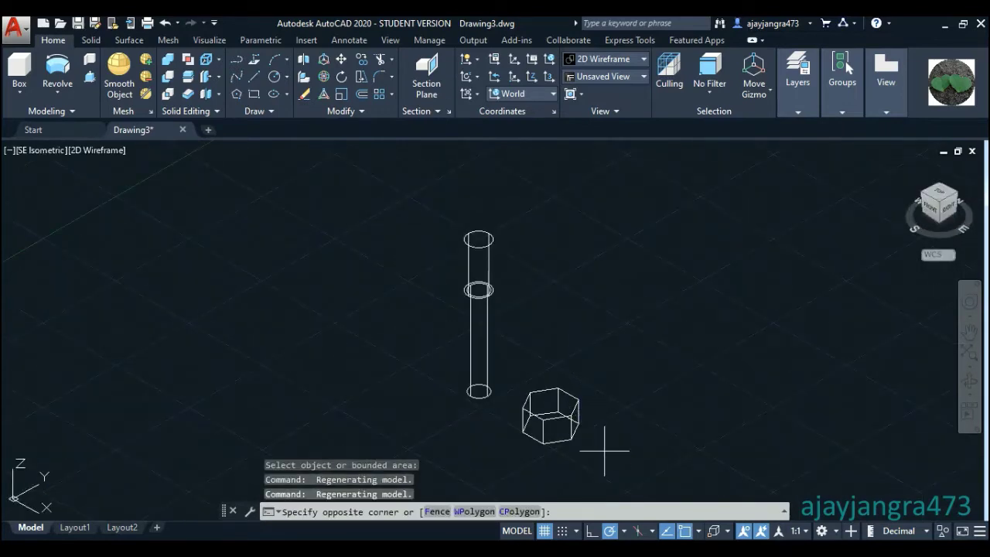
left_click(520, 359)
right_click(229, 338)
left_click(240, 317)
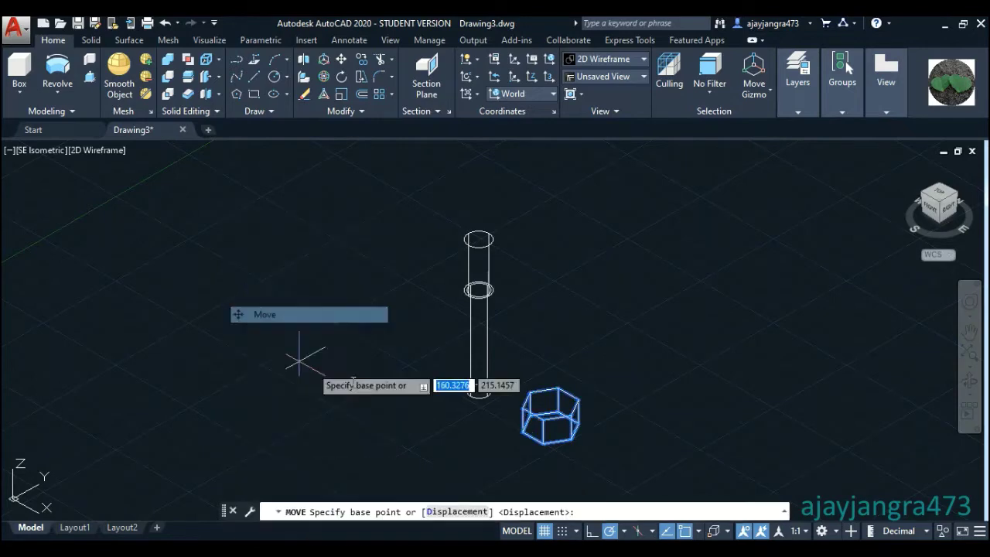
left_click(506, 435)
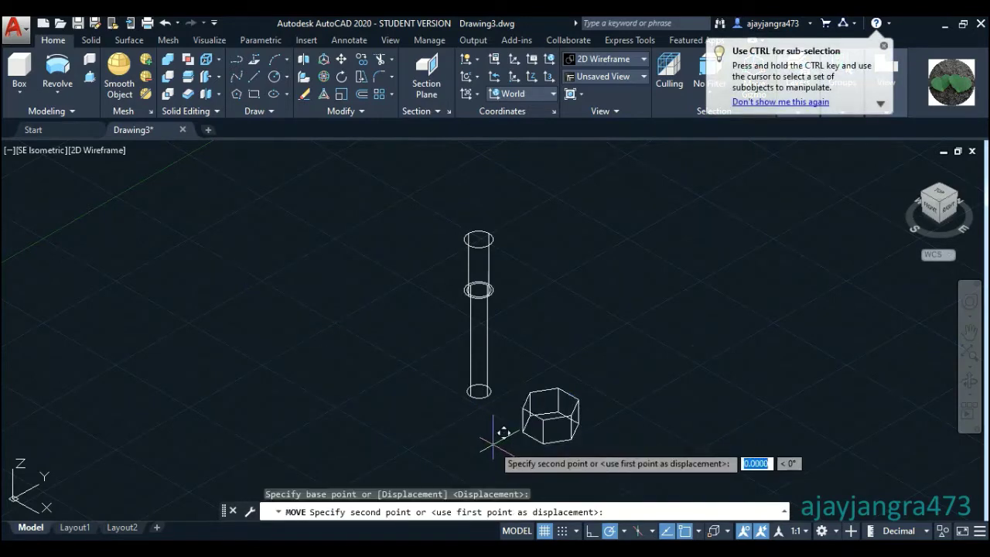
left_click(640, 270)
scroll(479, 288, "down", 2)
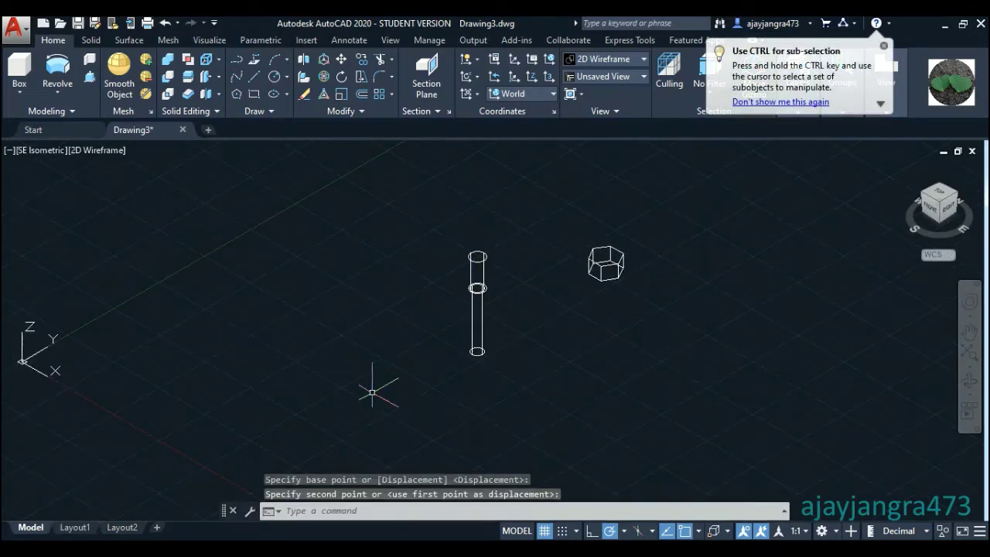
- Start a helix centred at the shaft bottom with base and top radius about 5.78
type("HE")
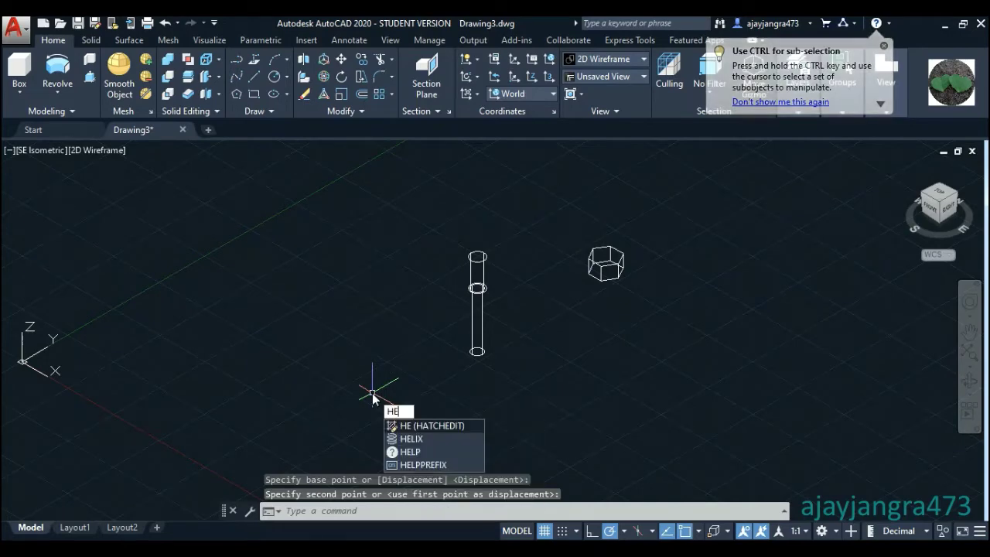
type("LIX")
key("Return")
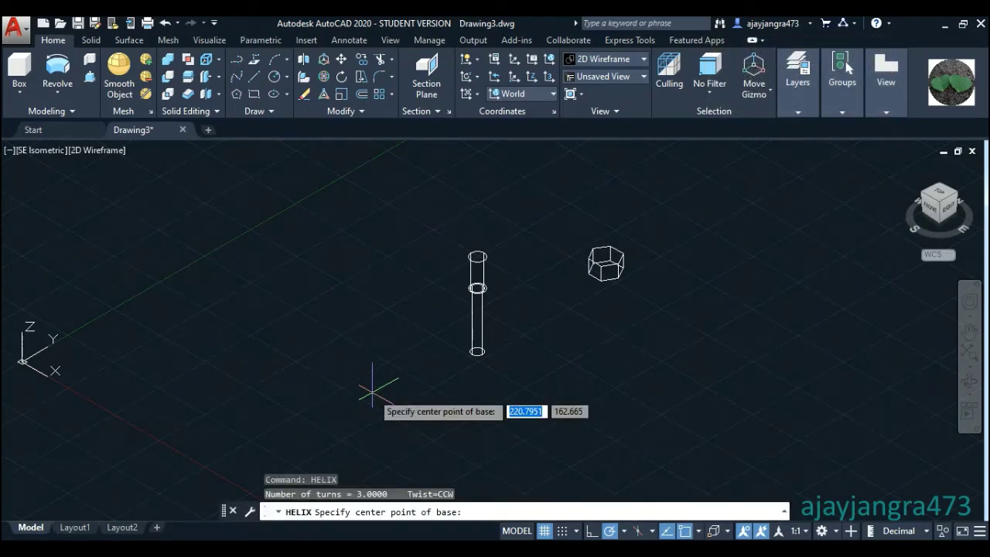
scroll(494, 345, "up", 4)
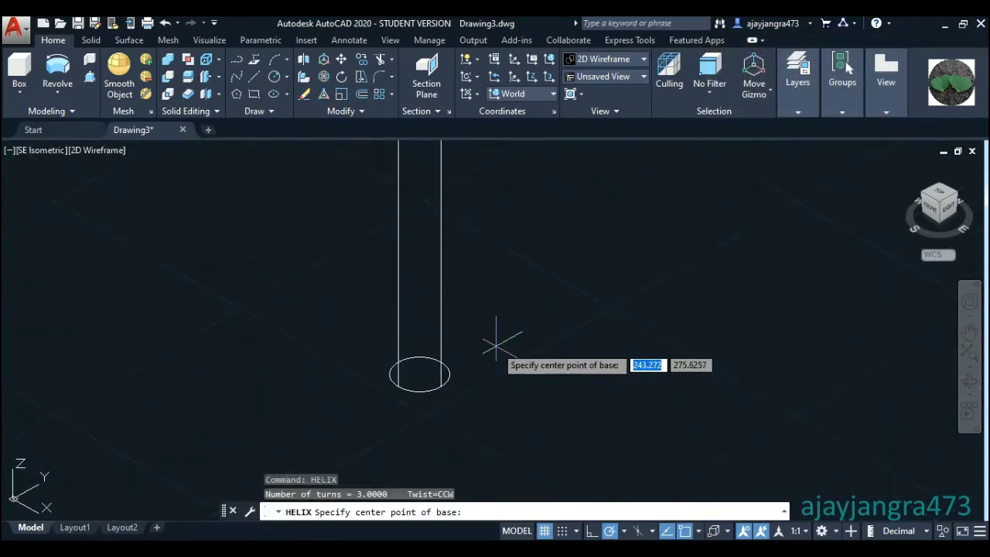
left_click(419, 374)
scroll(420, 377, "up", 2)
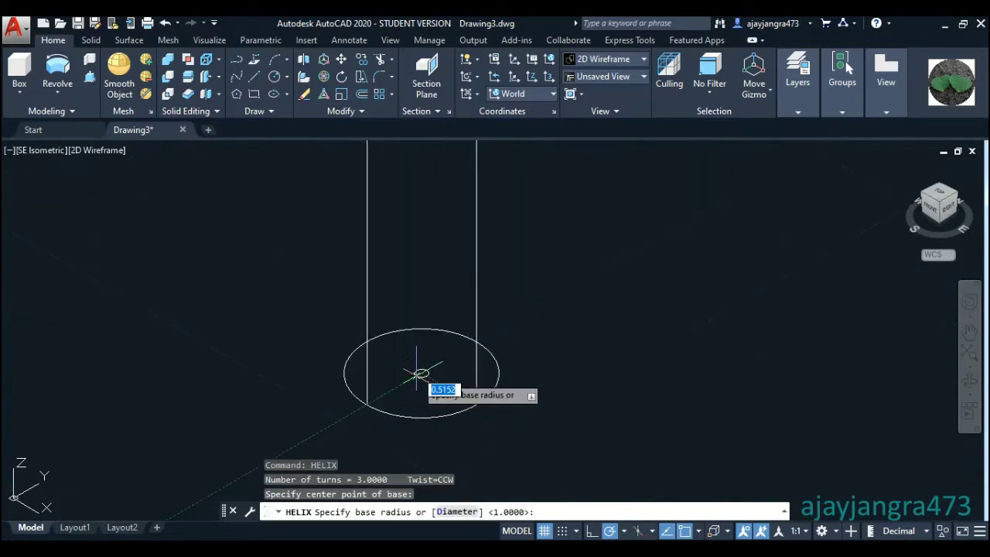
left_click(475, 400)
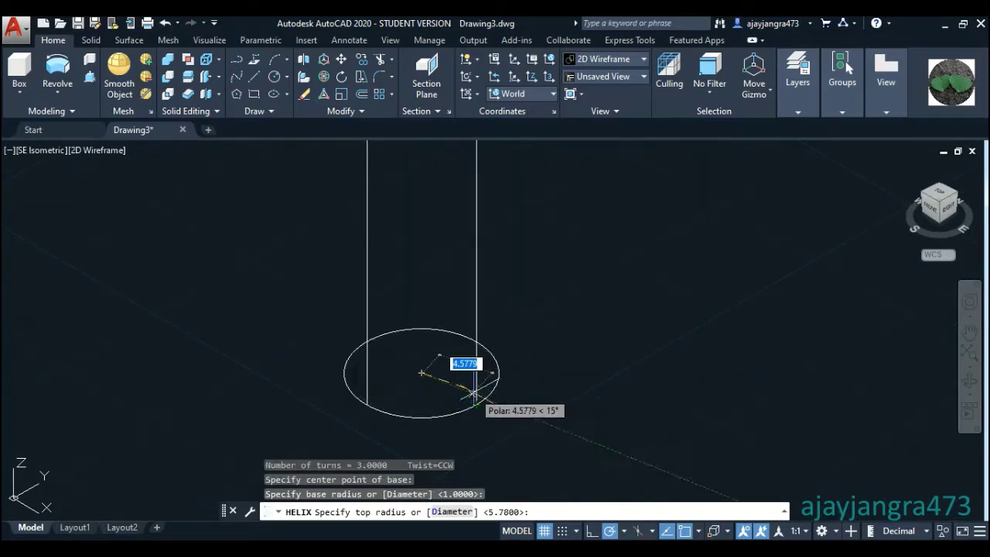
key("Return")
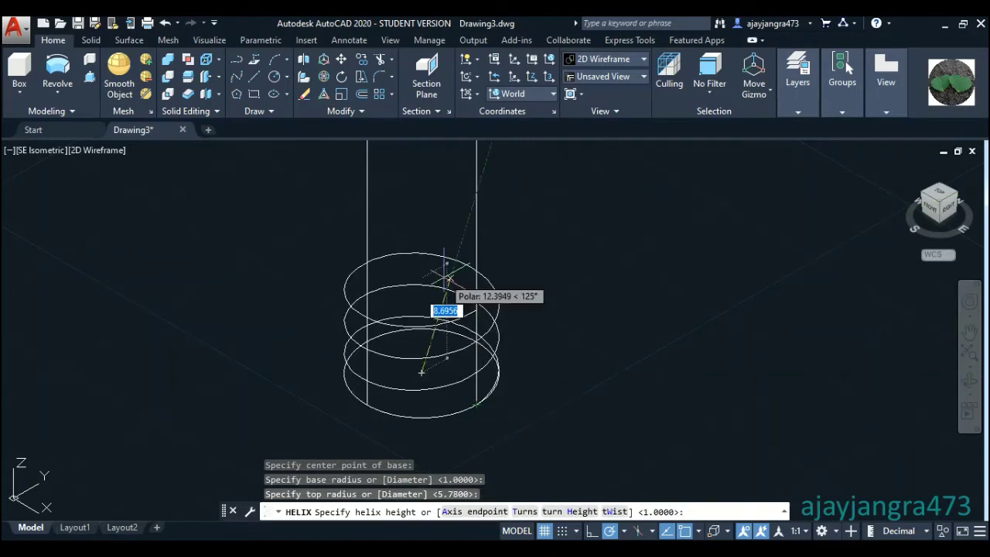
- Give the helix a turn height of 2 and a total height of 60
middle_click_drag(420, 283, 547, 445)
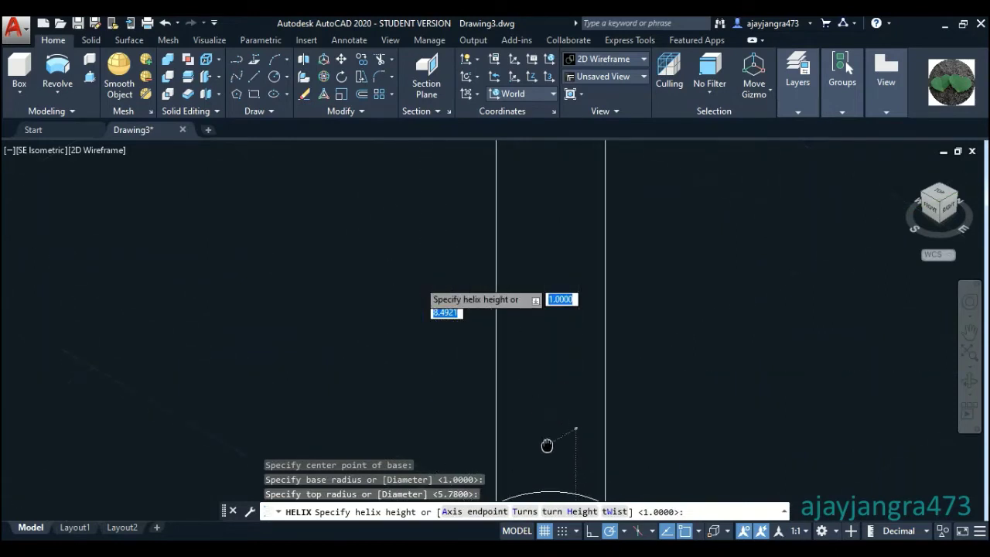
type("H")
key("Return")
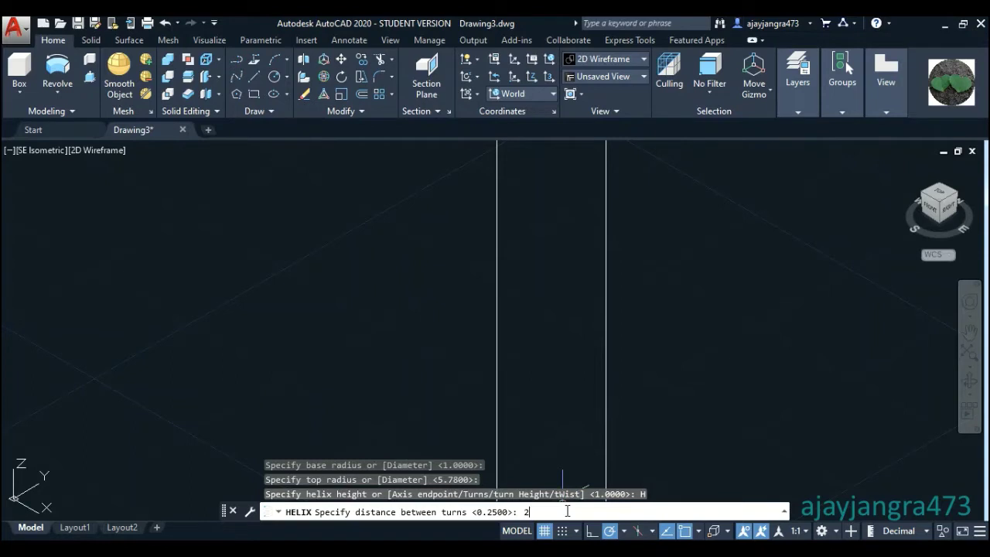
key("Return")
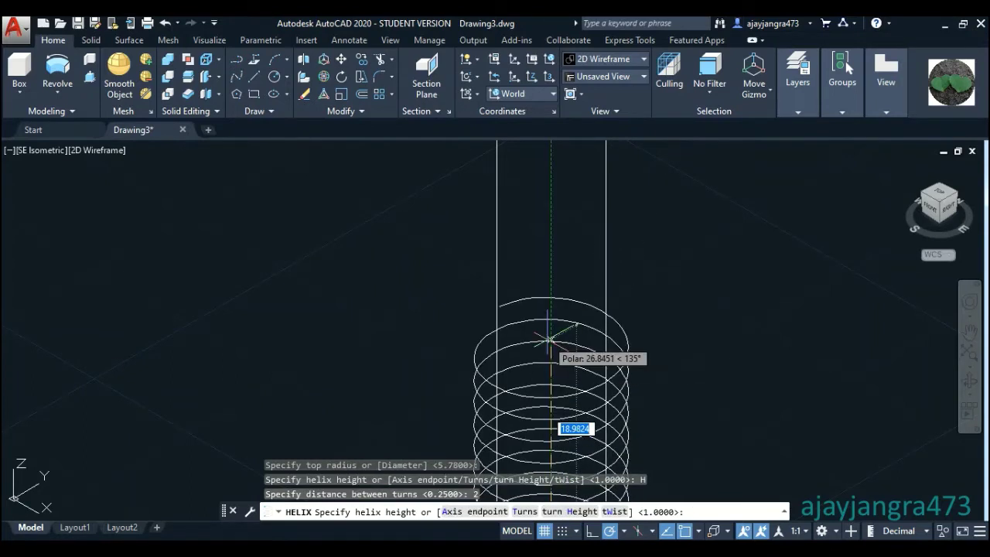
type("60")
key("Return")
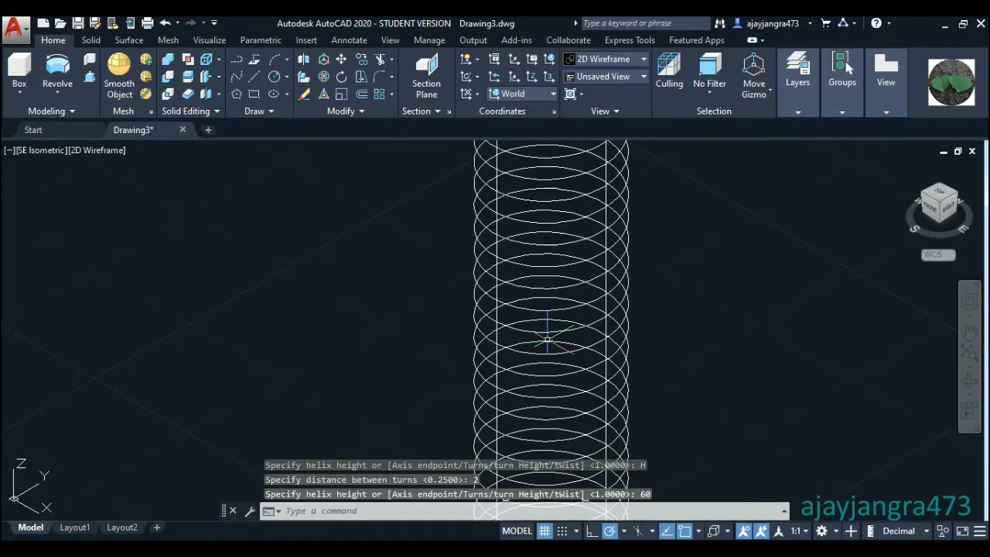
scroll(547, 339, "down", 3)
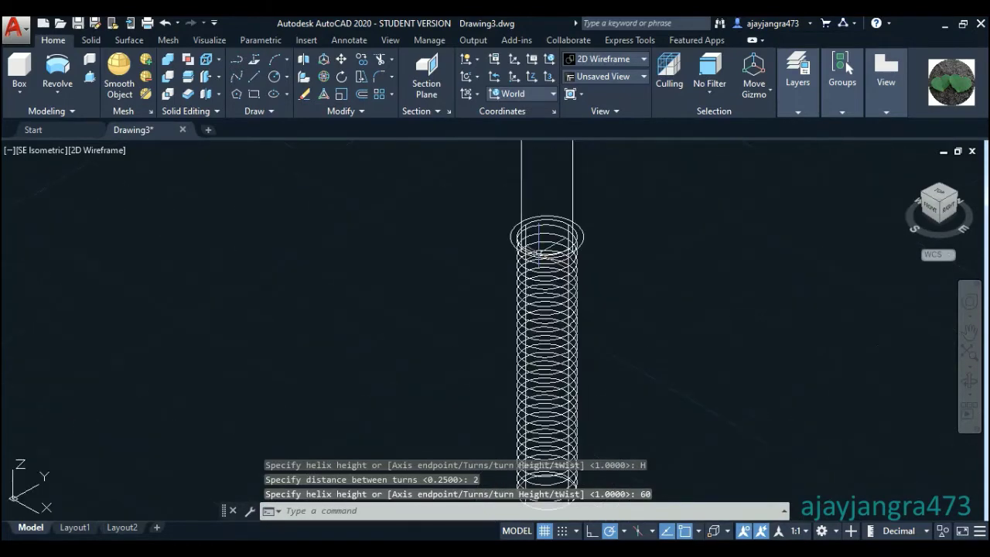
scroll(443, 275, "down", 3)
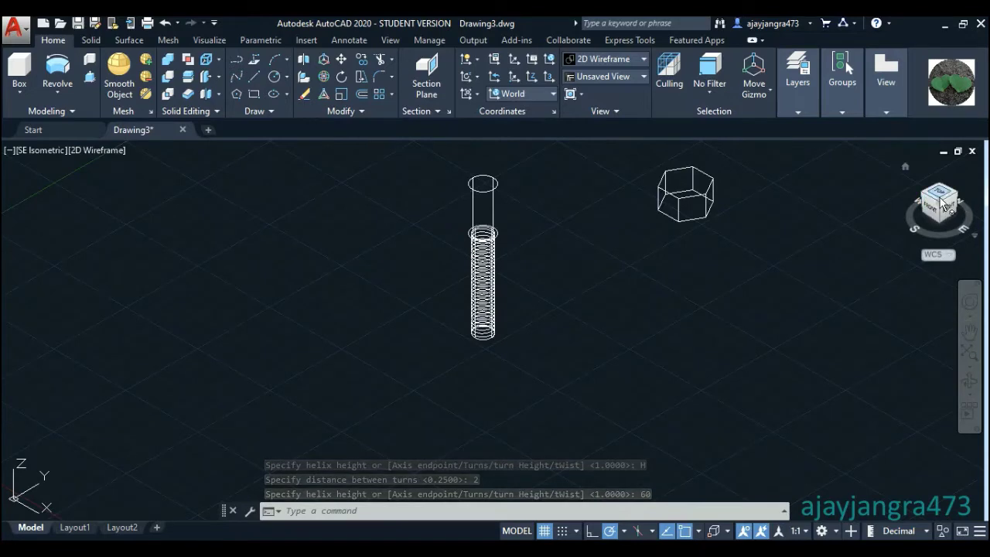
- Turn to a top view and zoom in close beside the shaft's circles
left_click_drag(929, 205, 630, 286)
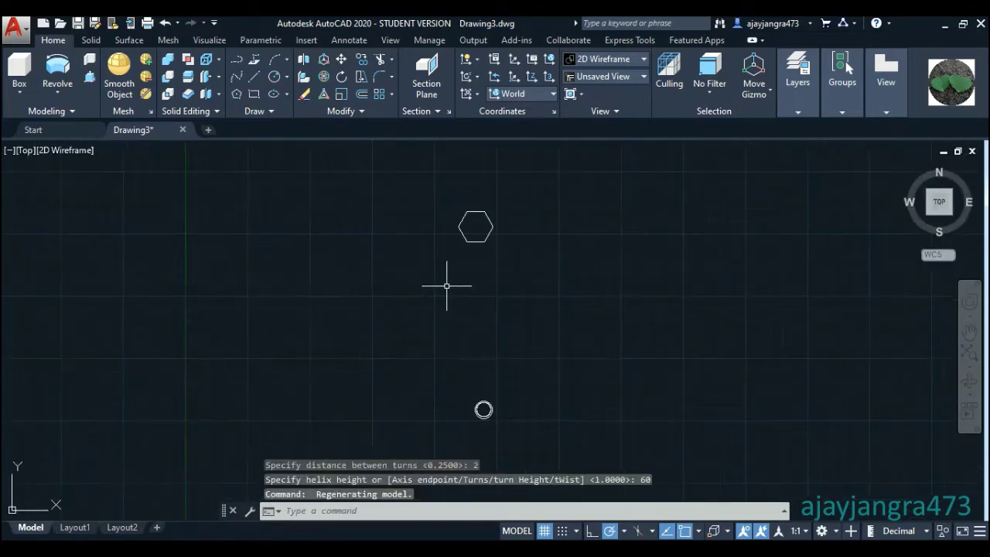
scroll(421, 395, "up", 4)
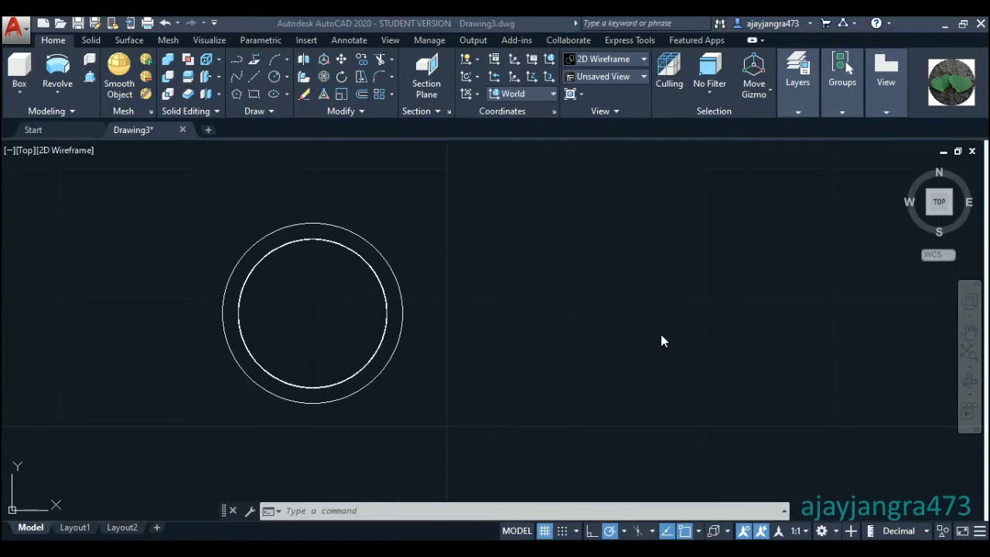
scroll(580, 315, "up", 2)
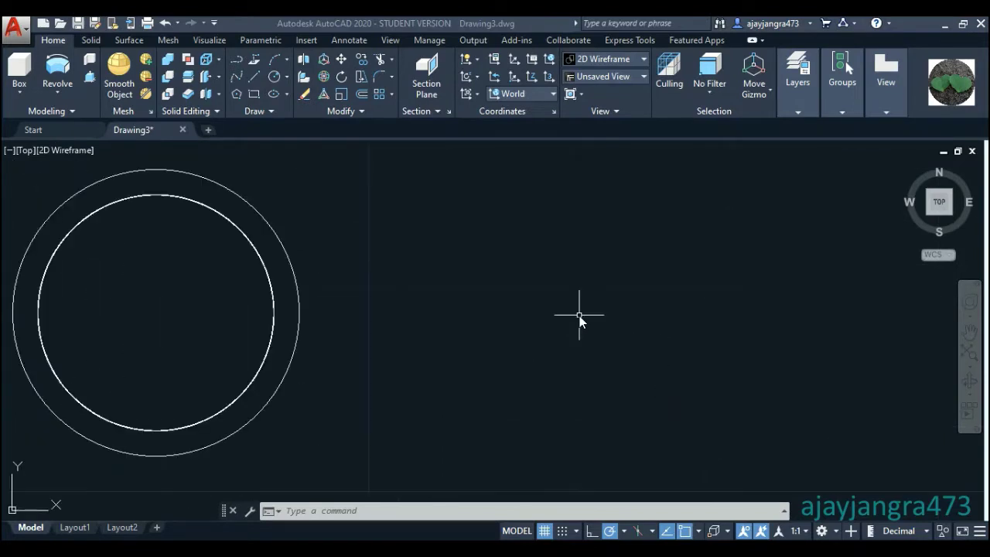
scroll(534, 313, "up", 2)
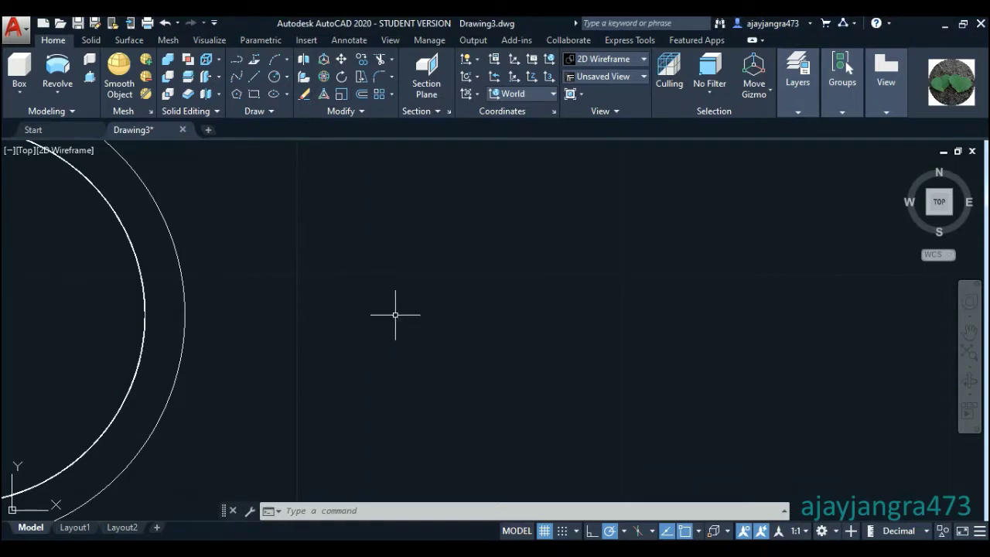
left_click(395, 315)
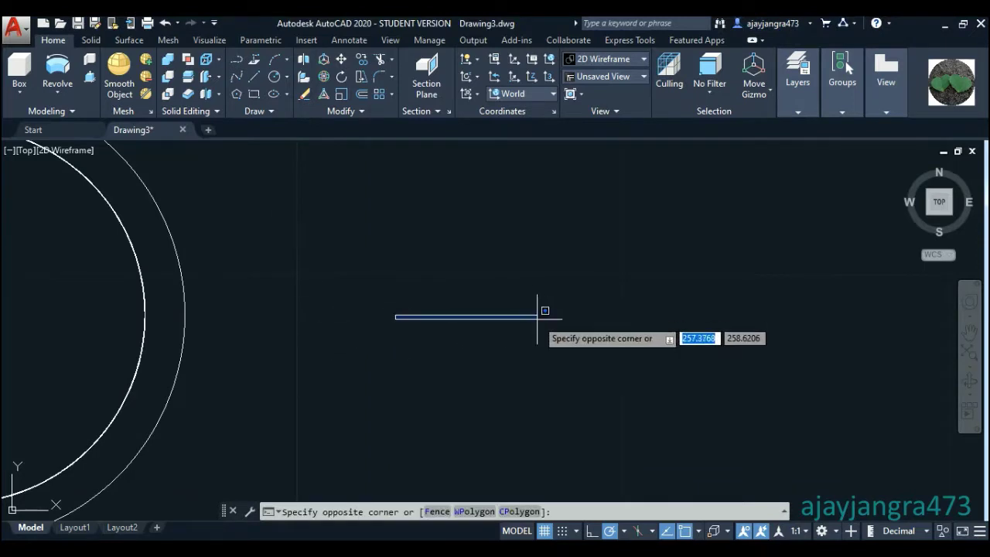
left_click(253, 79)
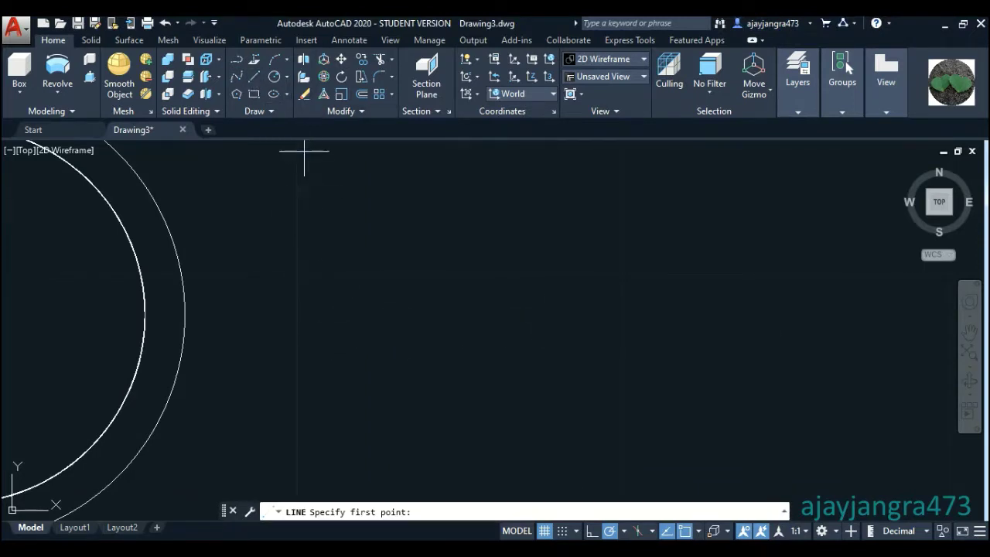
- Draw a 2-unit horizontal line beside the shaft's circles
left_click(370, 307)
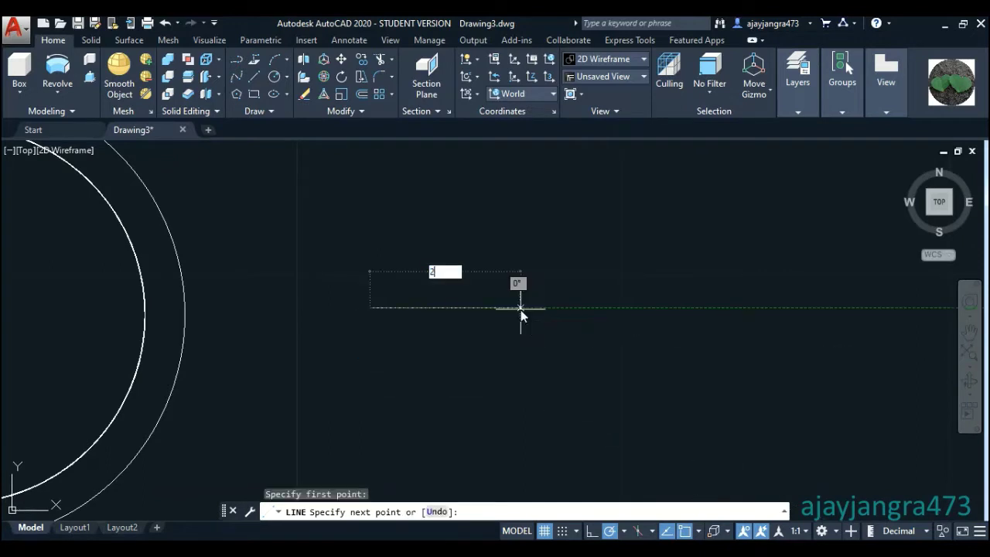
type("2")
key("Return")
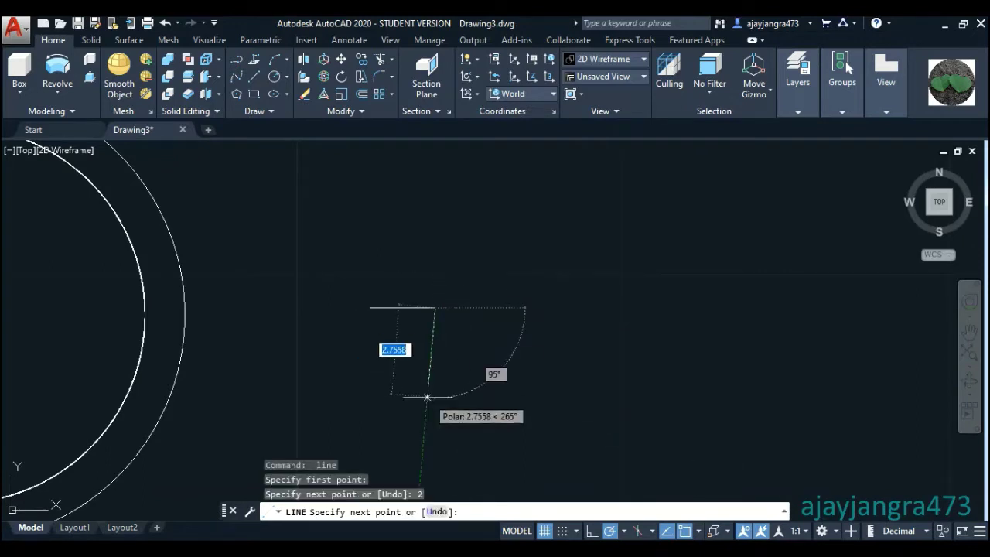
key("Escape")
scroll(387, 348, "up", 2)
scroll(369, 310, "up", 2)
scroll(436, 294, "up", 2)
scroll(435, 335, "down", 2)
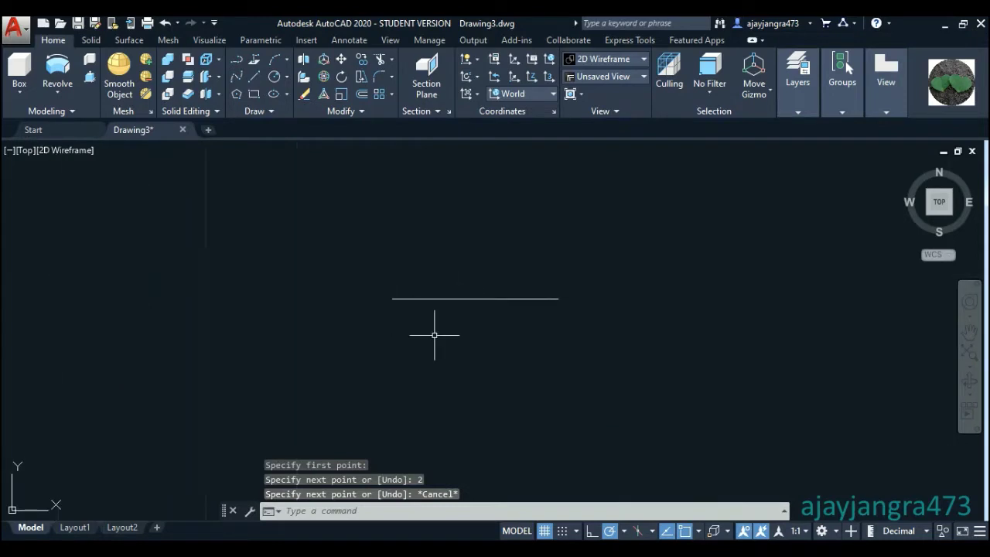
scroll(435, 335, "down", 2)
scroll(496, 271, "up", 2)
type("L")
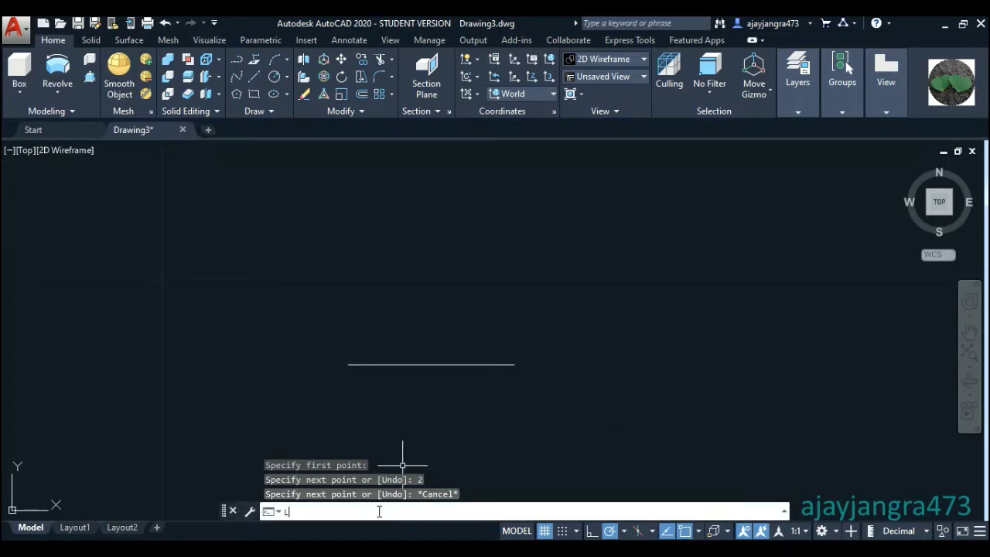
- Draw lines angled 30° upward and 330° downward from the horizontal line's left end
key("Return")
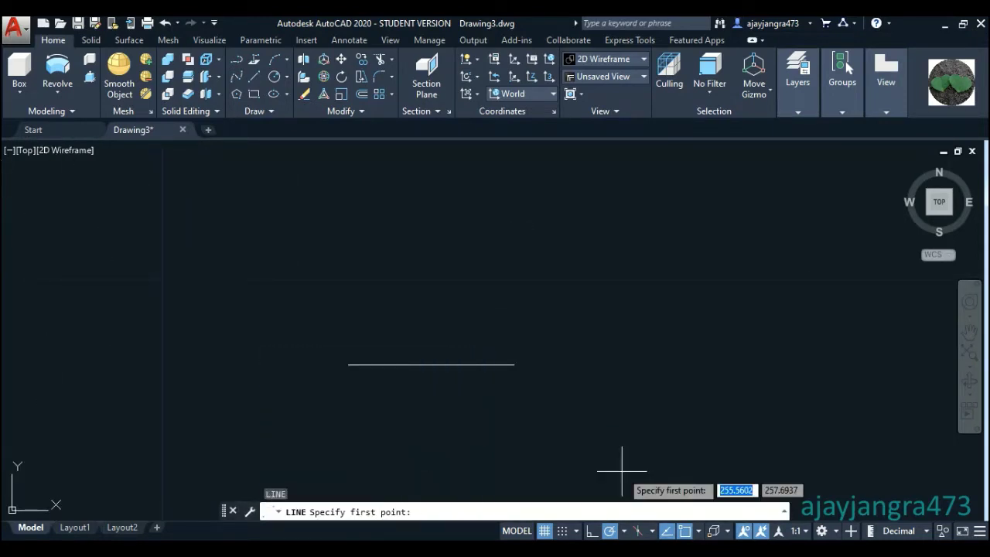
left_click(349, 364)
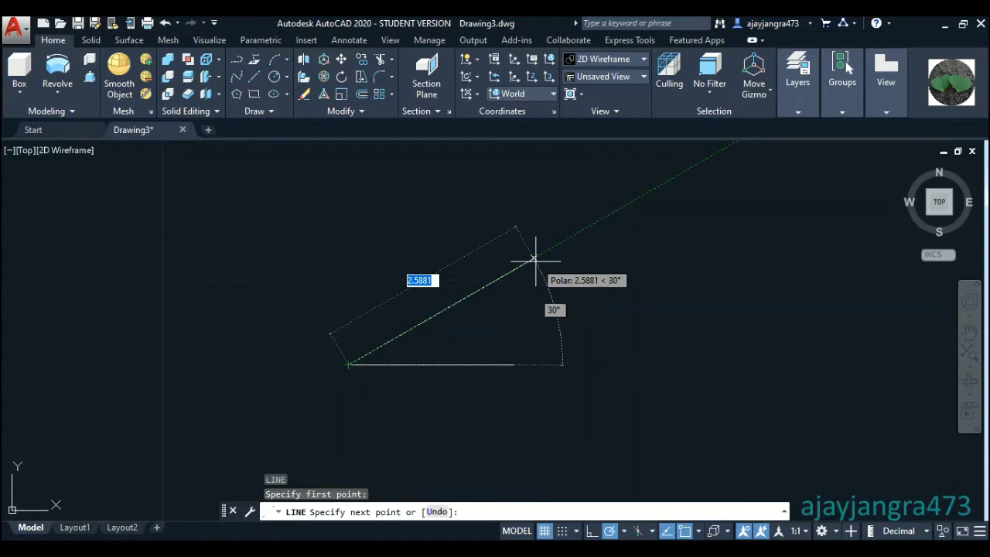
key("Tab")
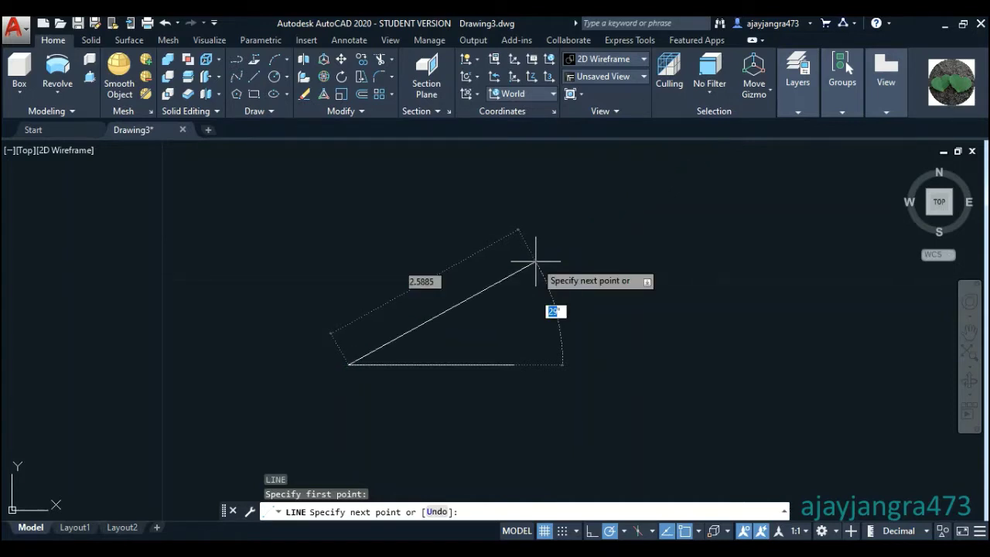
left_click(536, 254)
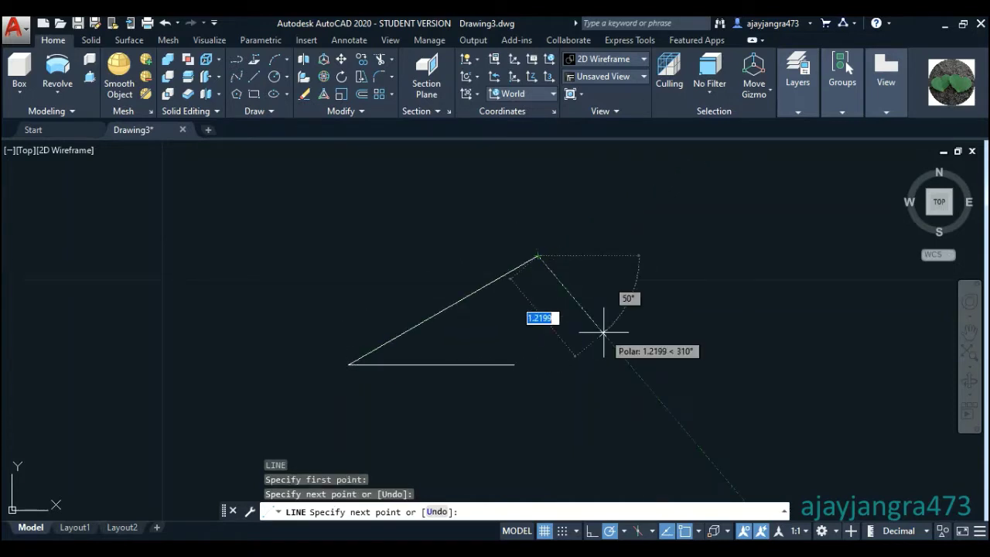
key("Escape")
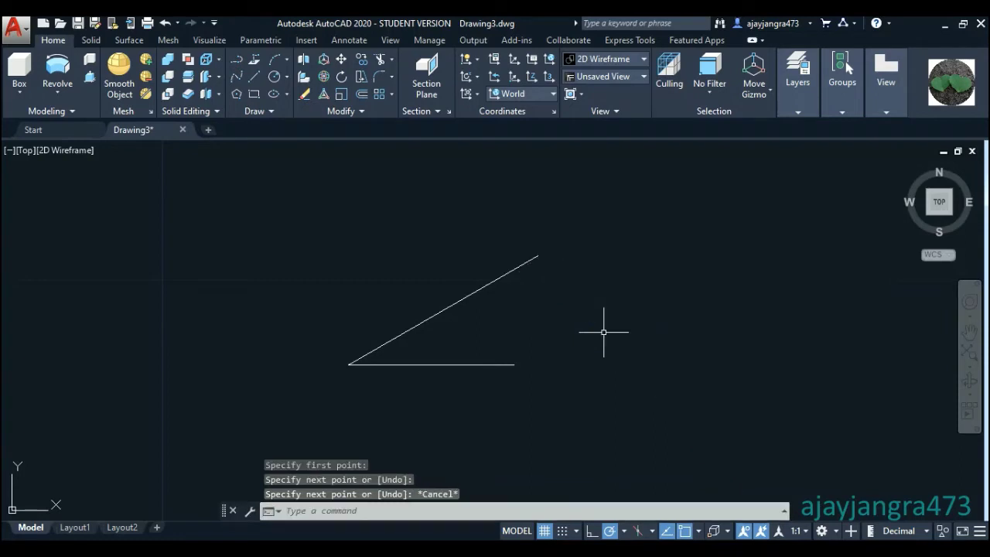
key("Return")
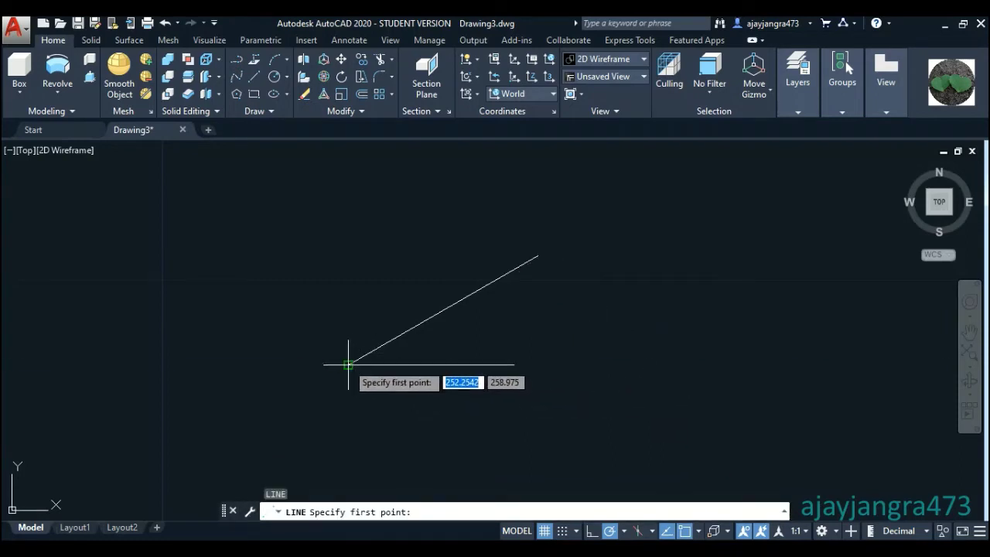
left_click(348, 364)
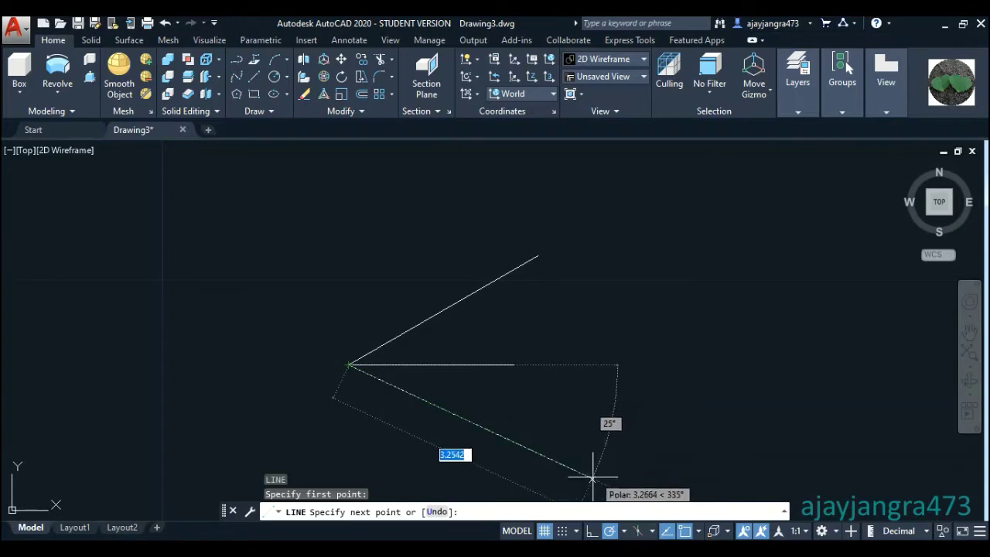
scroll(558, 458, "down", 2)
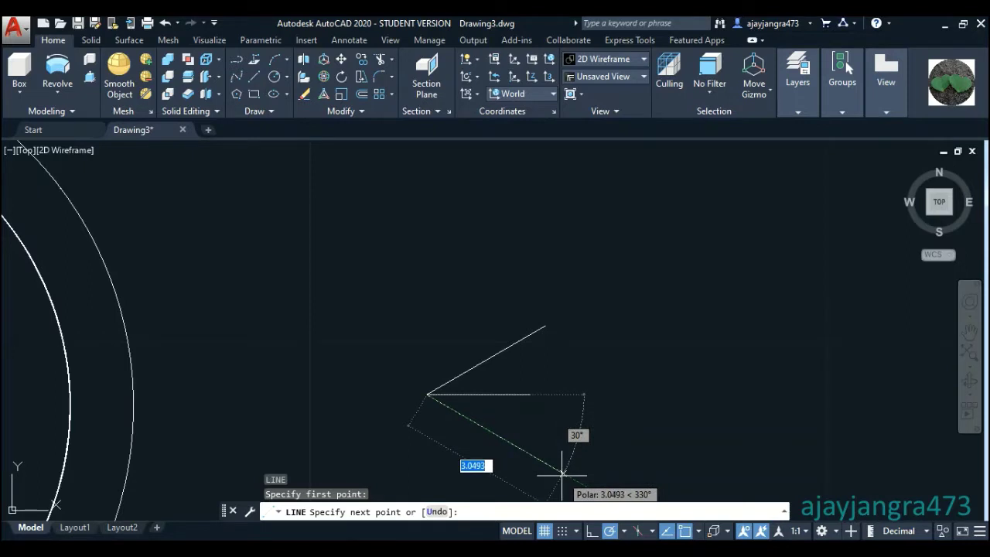
left_click(563, 472)
key("Escape")
scroll(436, 402, "up", 2)
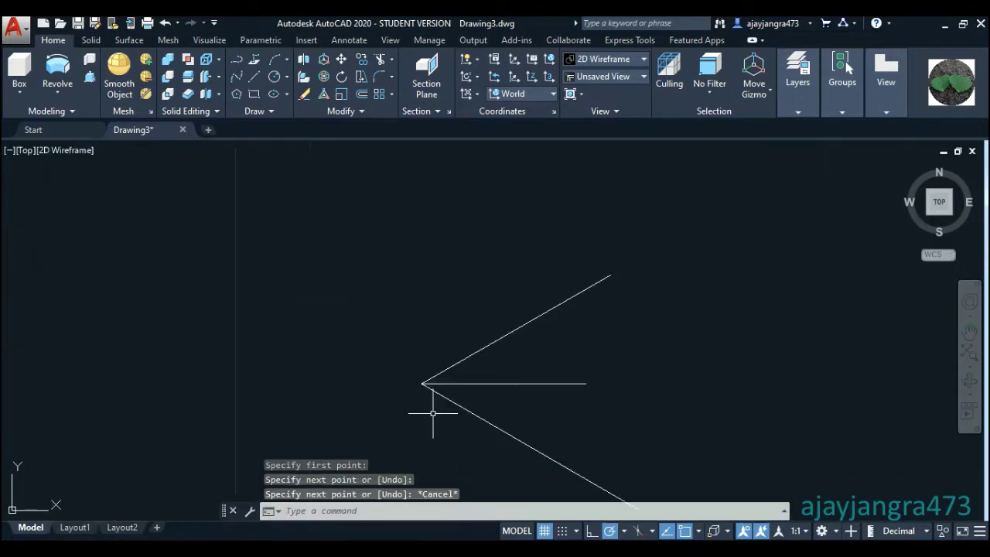
scroll(422, 387, "down", 2)
scroll(420, 336, "down", 3)
scroll(430, 377, "up", 1)
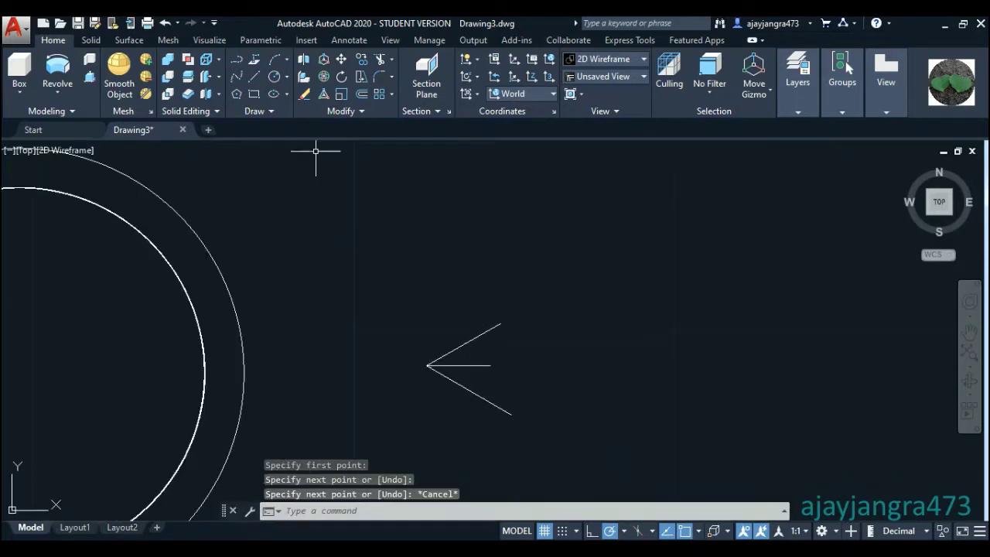
- Draw a vertical line just left of the apex
type("l")
key("Return")
left_click(398, 409)
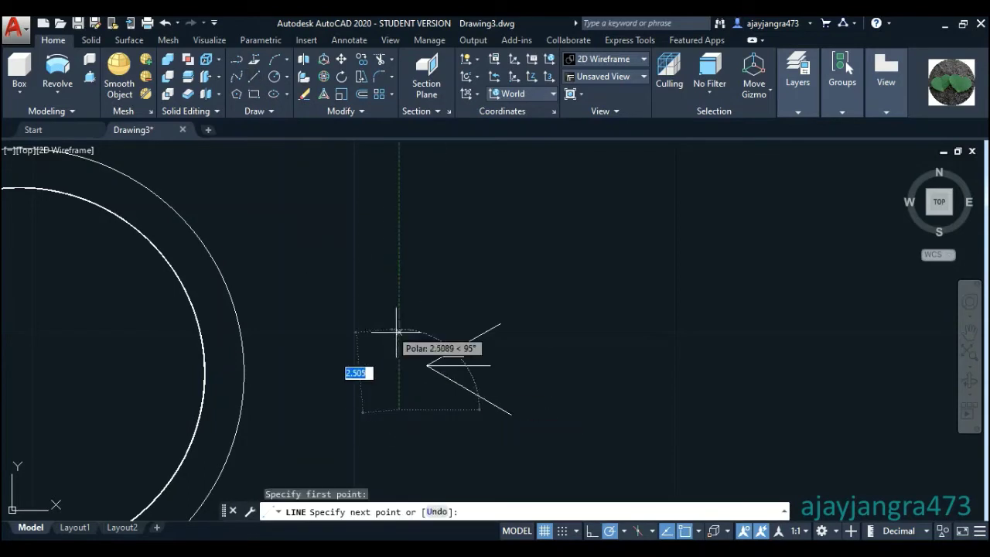
left_click(400, 334)
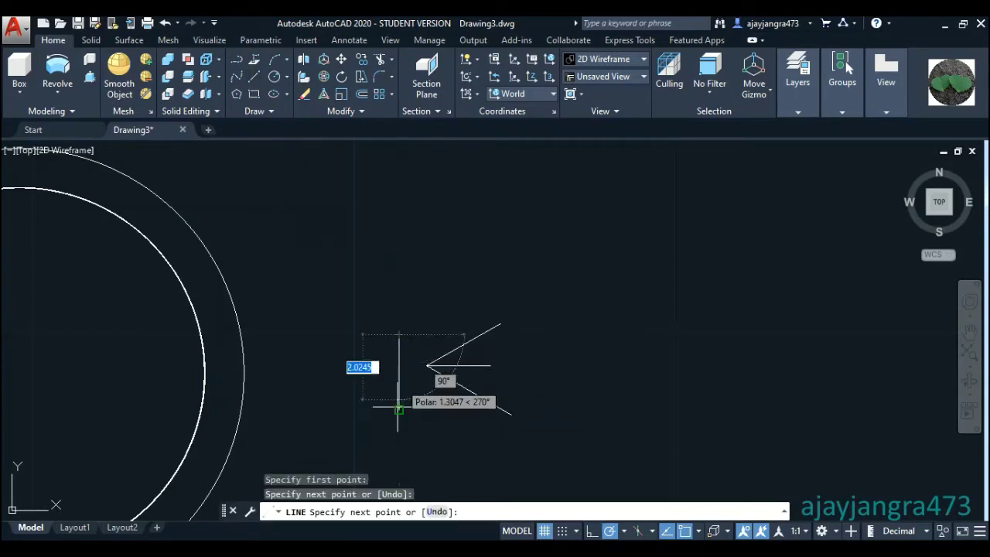
key("Escape")
- Move the vertical line so its midpoint passes through the apex
left_click(410, 395)
left_click(379, 369)
right_click(348, 346)
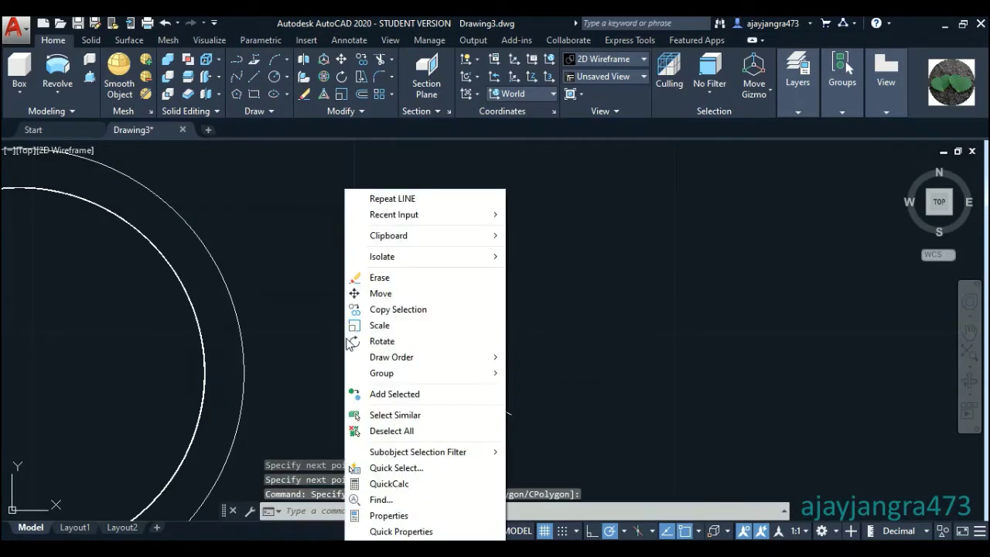
left_click(371, 293)
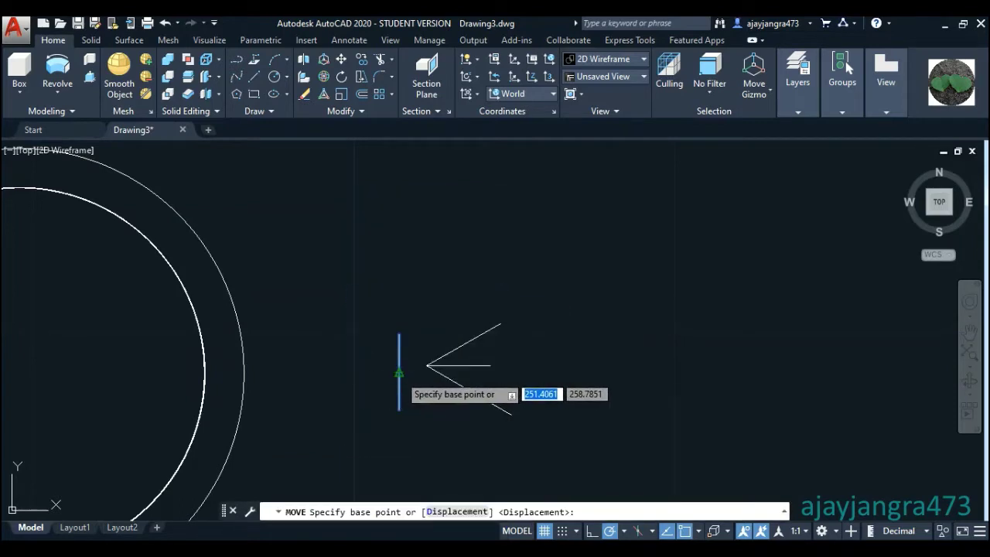
left_click(399, 371)
scroll(399, 373, "up", 3)
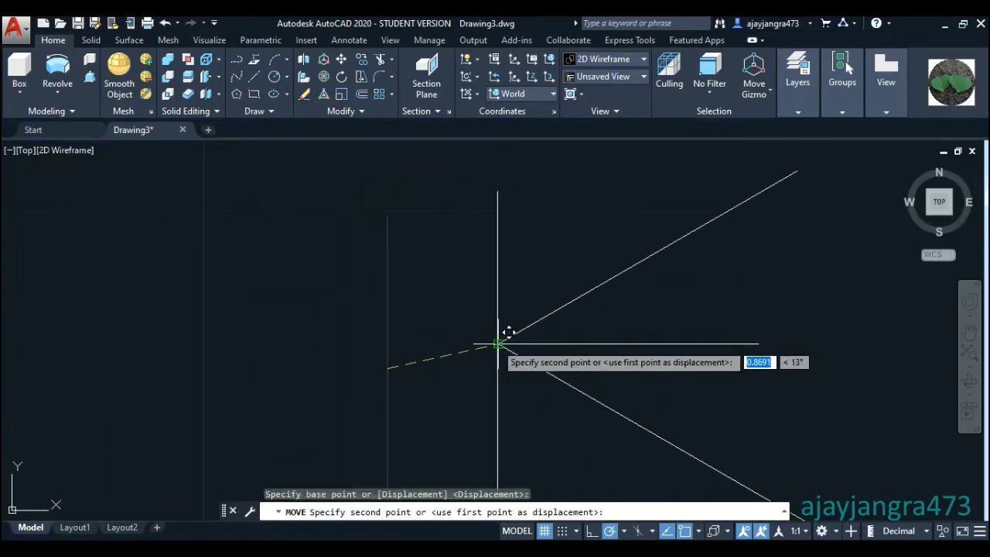
left_click(499, 343)
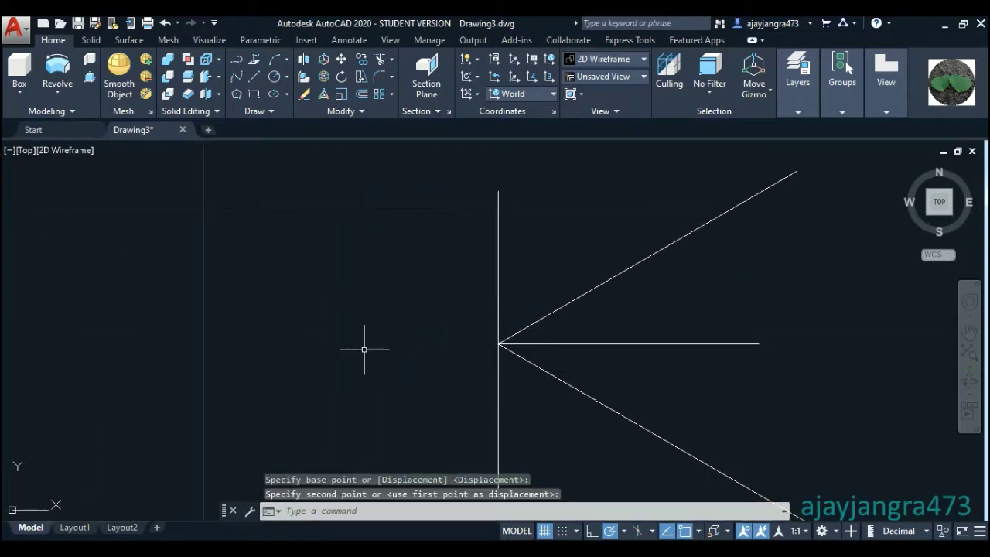
left_click(78, 152)
- Switch to Wireframe and shift the vertical line 0.215 units right using its midpoint grip
left_click(123, 314)
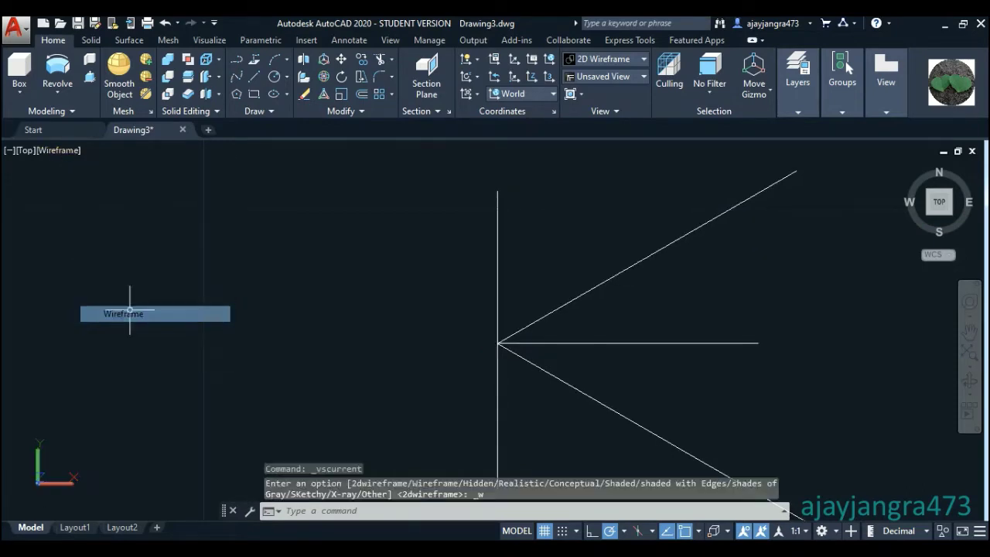
left_click(568, 210)
left_click(394, 187)
scroll(287, 249, "down", 2)
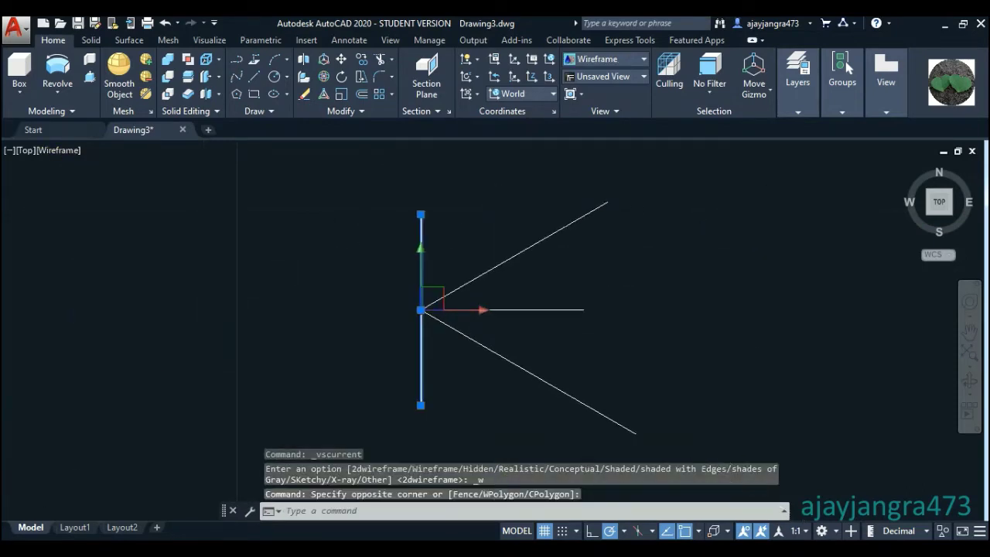
scroll(343, 270, "down", 1)
left_click(386, 298)
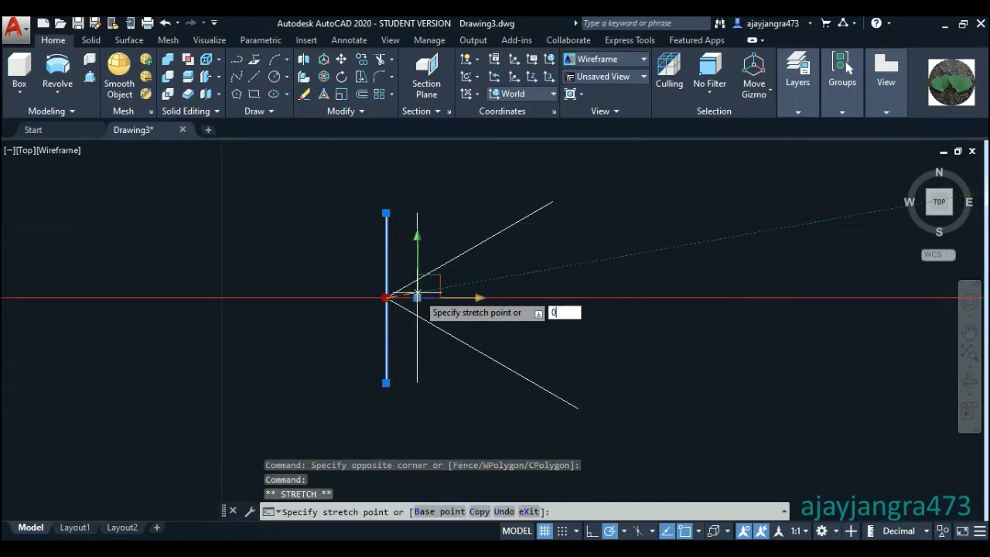
type("0.215")
key("Return")
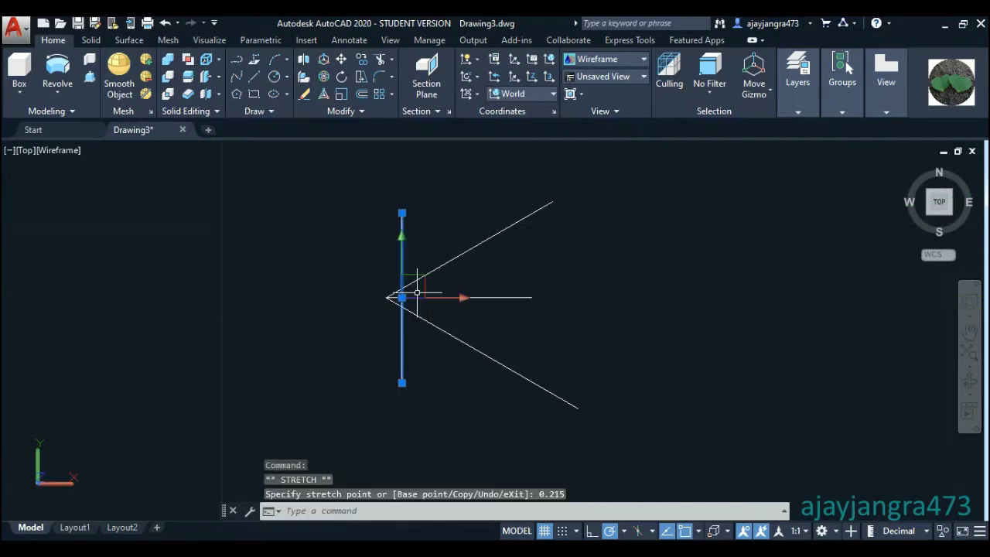
- Delete the horizontal centre line
key("Escape")
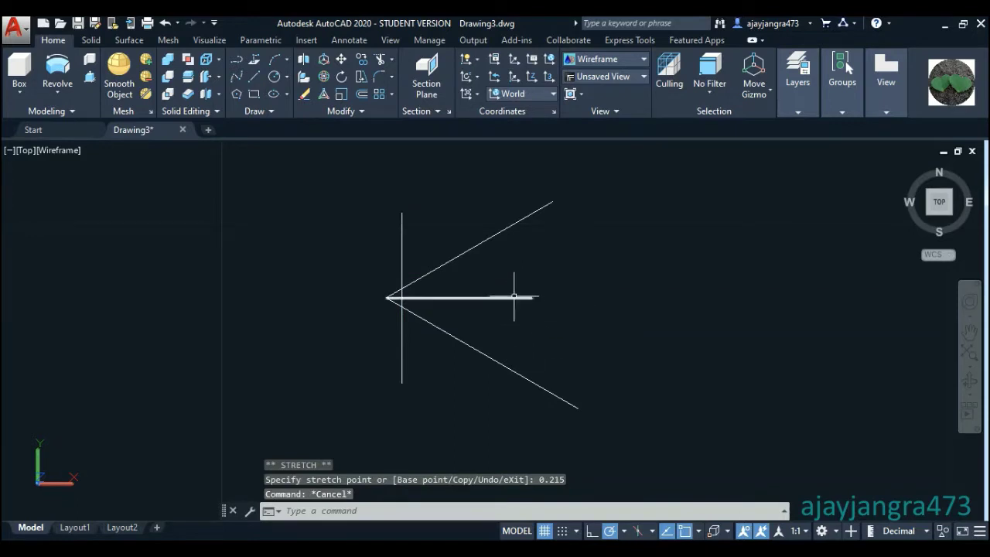
left_click(514, 297)
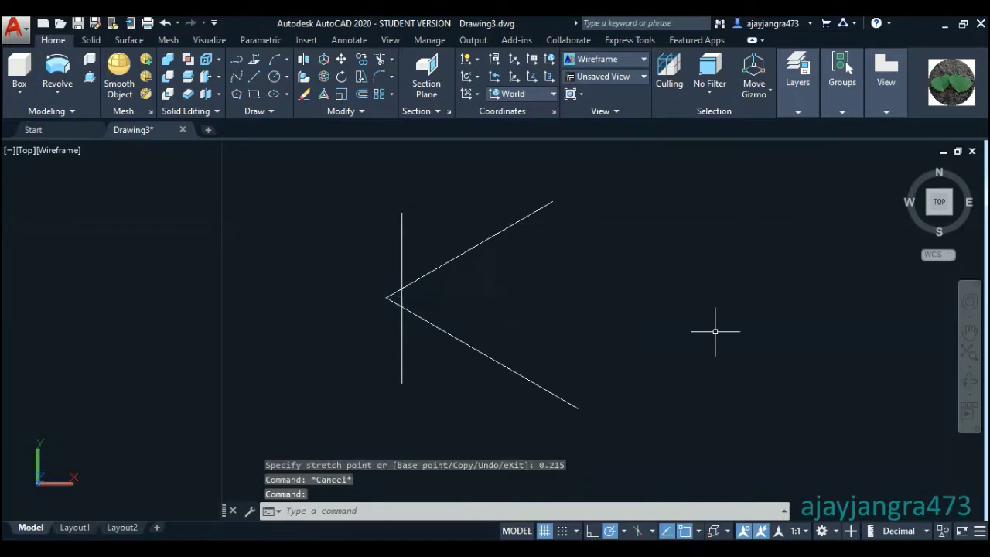
key("Delete")
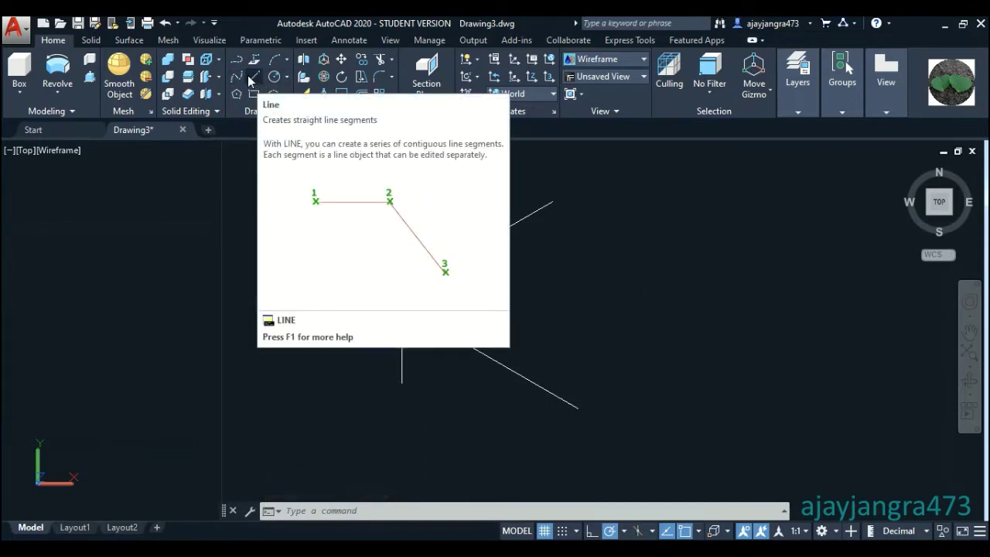
- Draw a 1.22-long horizontal line starting on the vertical line
left_click(255, 80)
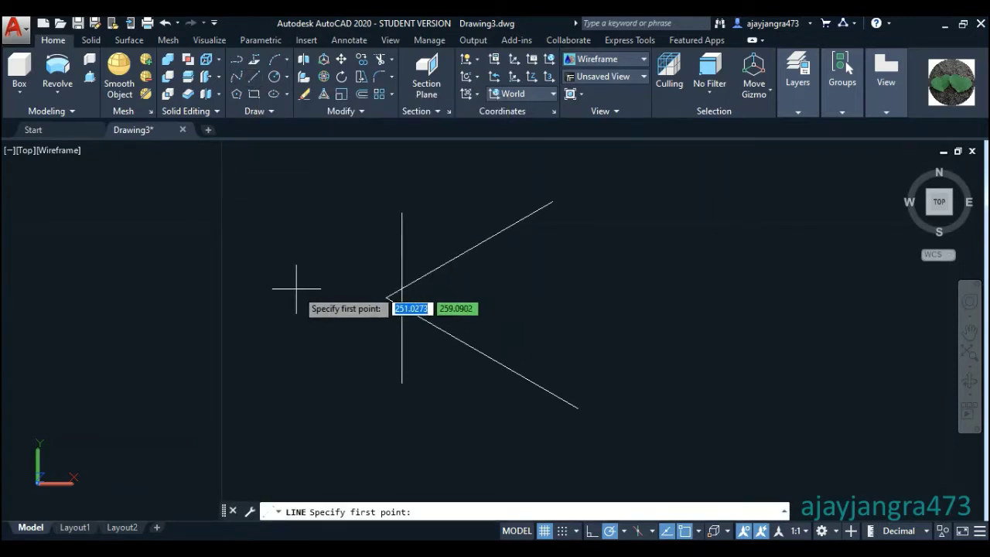
scroll(294, 283, "down", 2)
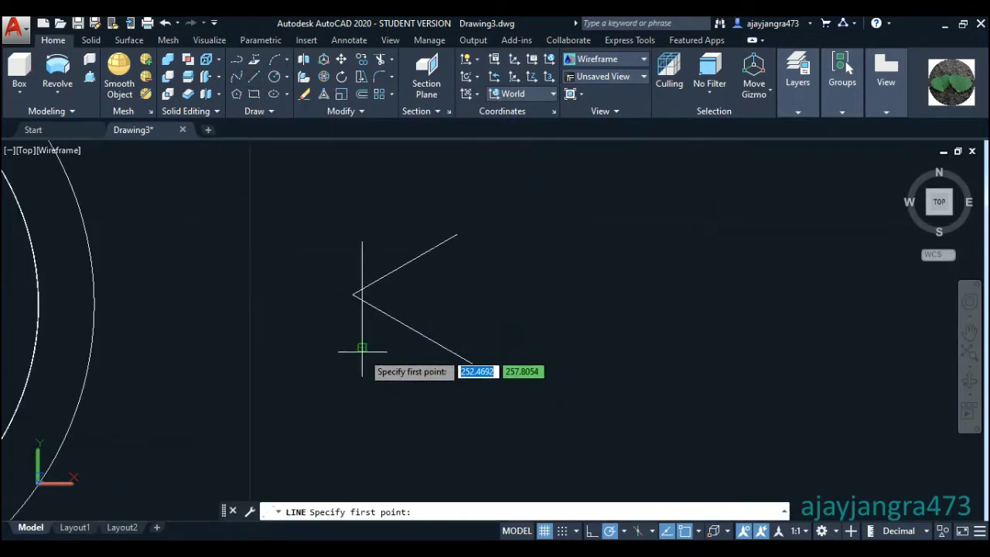
scroll(348, 285, "up", 1)
scroll(362, 308, "up", 1)
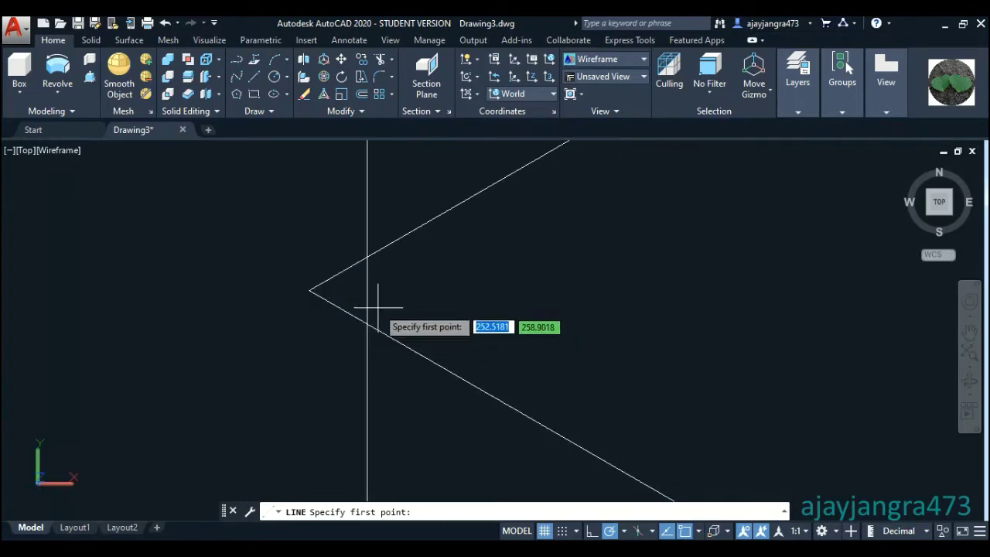
left_click(367, 290)
scroll(371, 291, "down", 2)
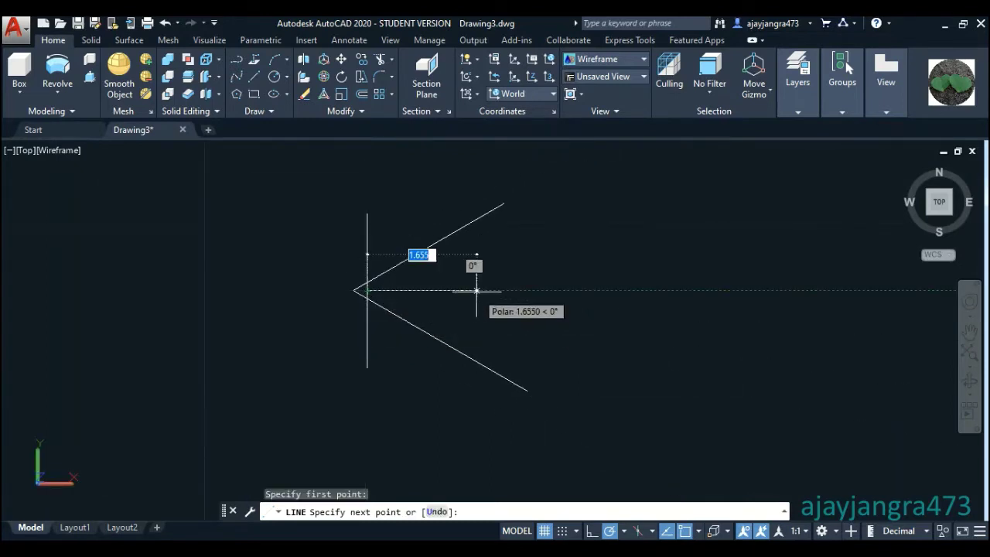
type("1.22")
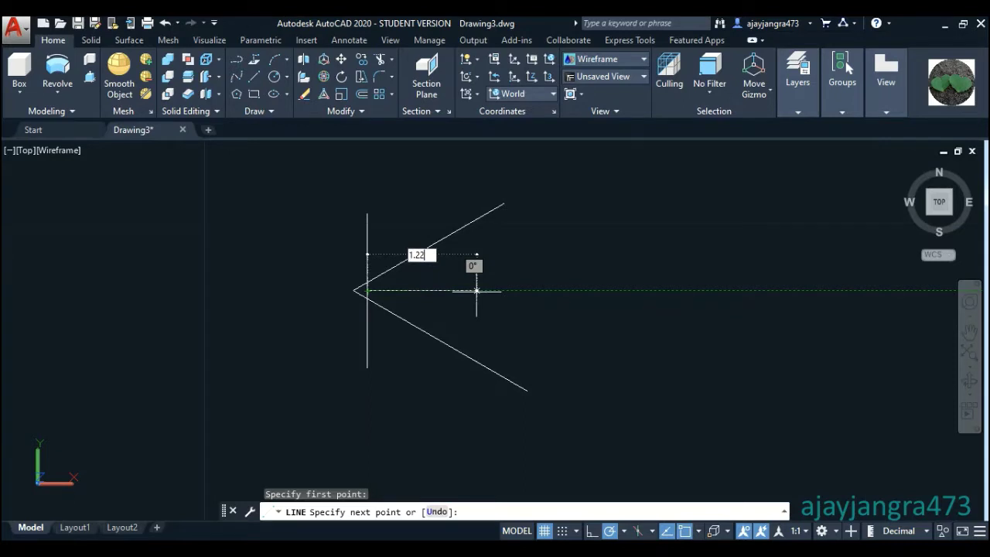
key("Return")
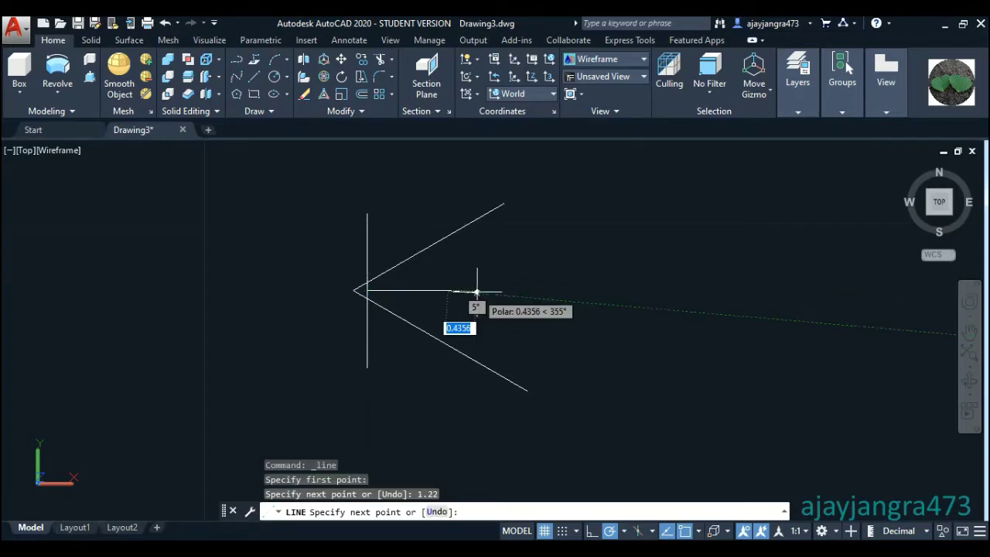
key("Escape")
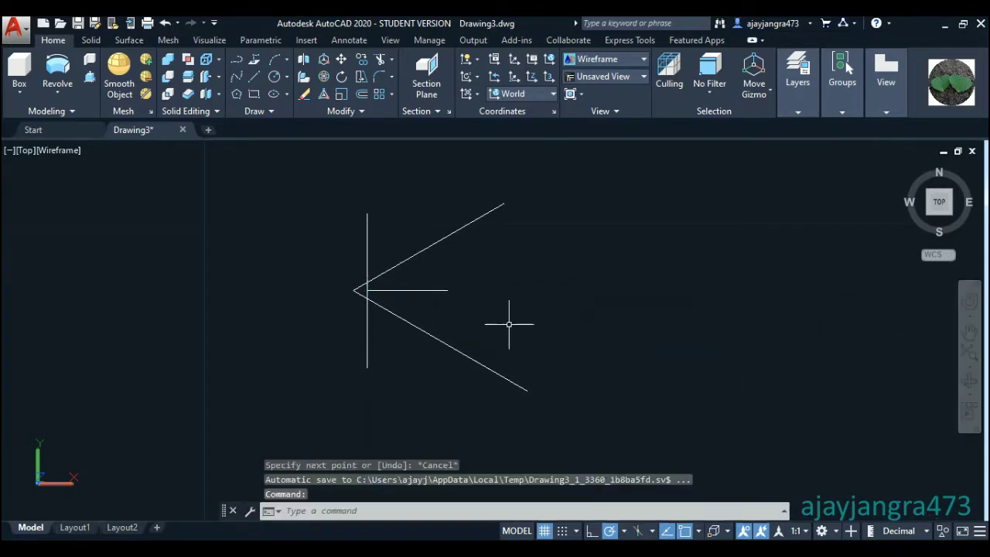
- Draw a tall vertical line and move it by its midpoint to the horizontal line's right end
key("Return")
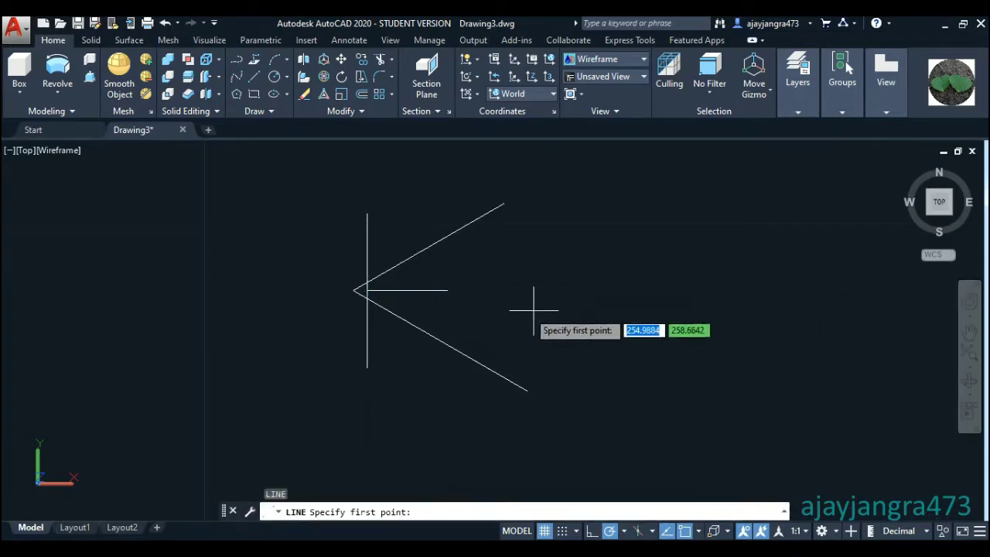
scroll(543, 438, "down", 2)
left_click(603, 453)
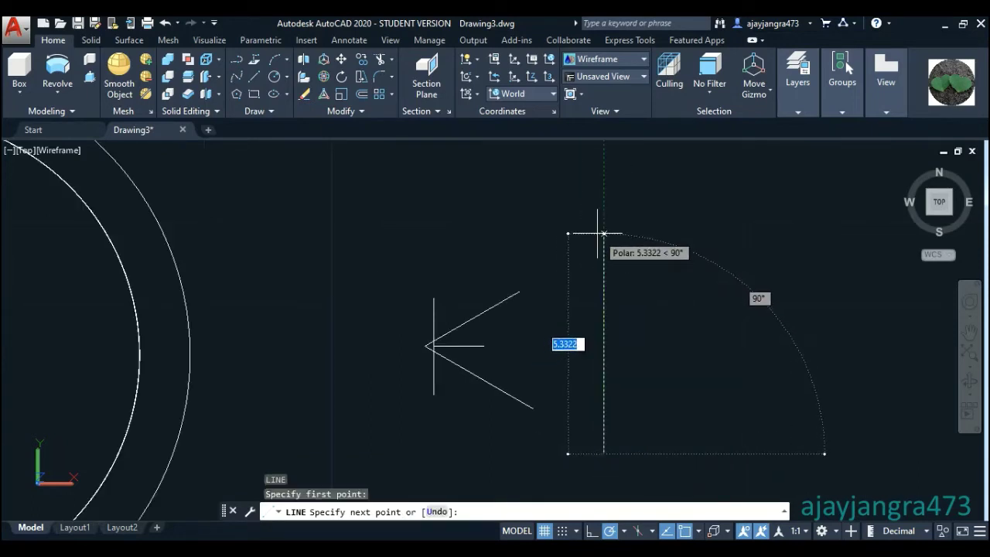
left_click(604, 223)
key("Escape")
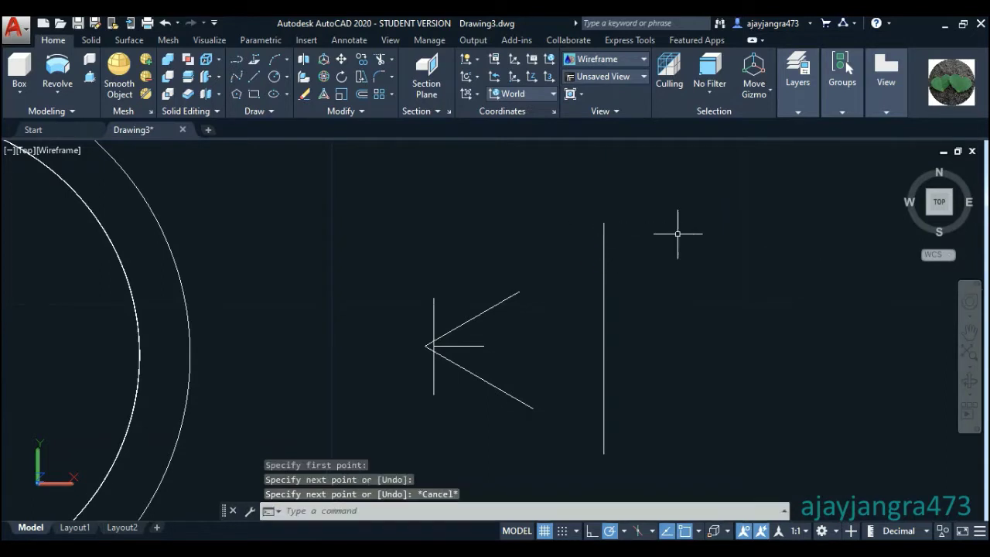
left_click(644, 332)
left_click(579, 306)
right_click(692, 237)
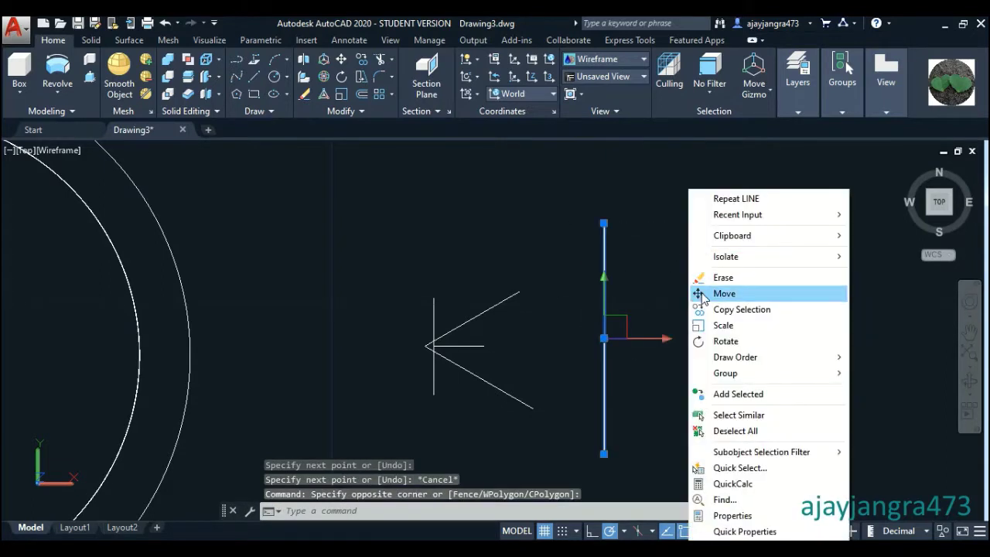
left_click(704, 294)
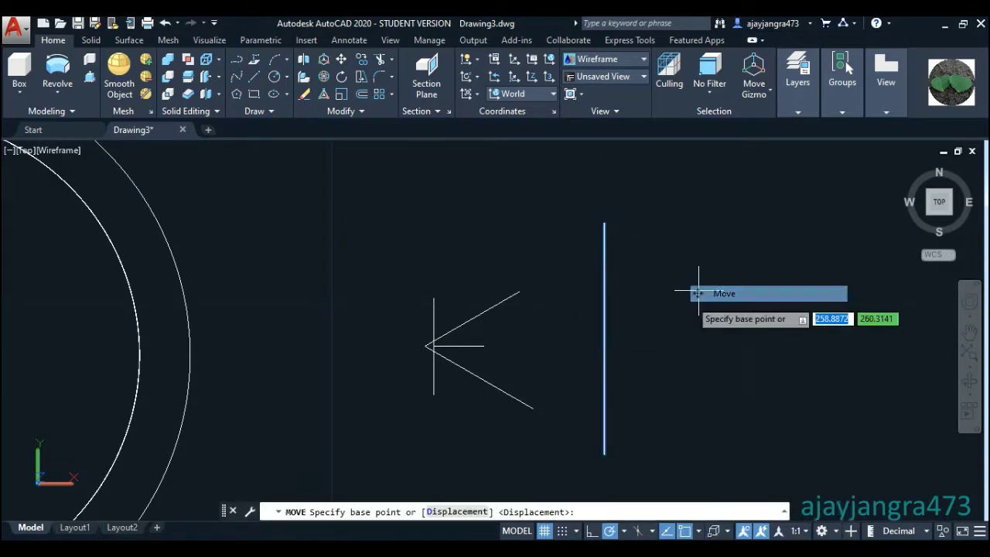
left_click(604, 338)
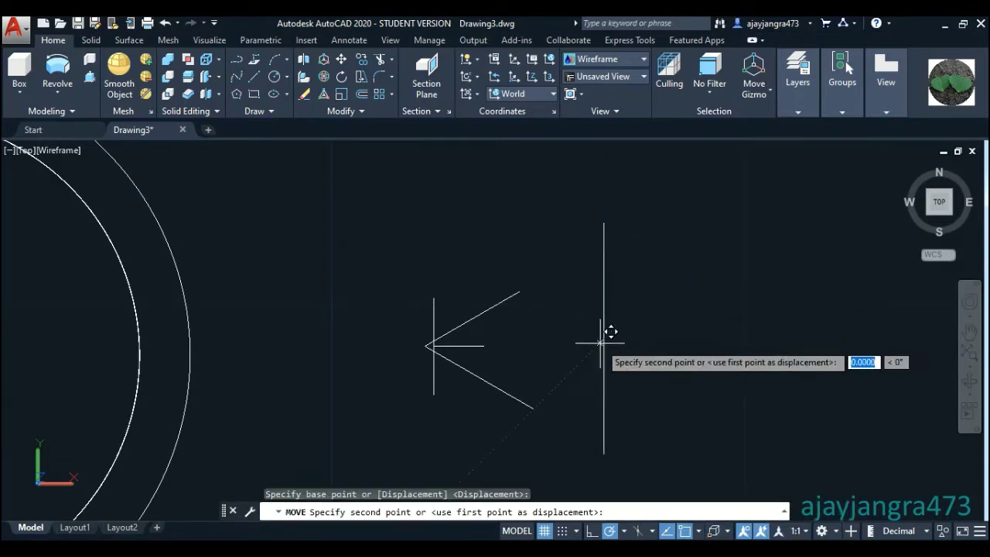
left_click(484, 346)
type("TR")
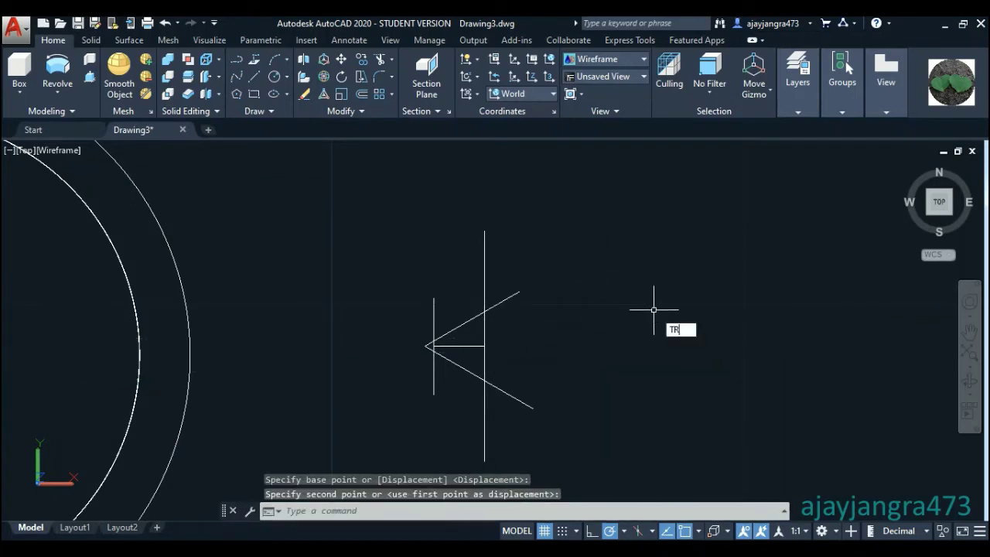
- Trim the overhanging line ends with TRIM so the profile becomes a closed trapezoid
type("IM")
key("Return")
key("Return")
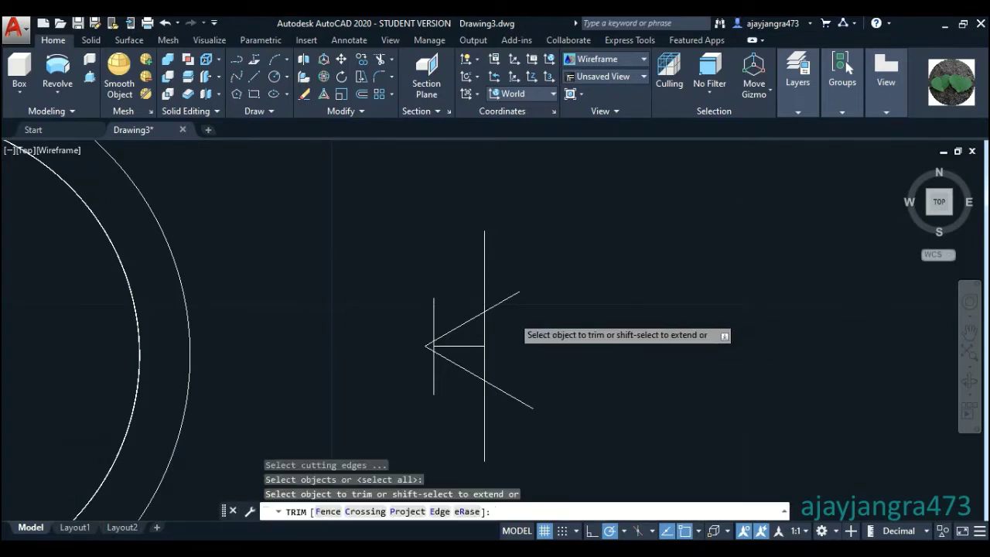
scroll(514, 314, "up", 2)
left_click(521, 310)
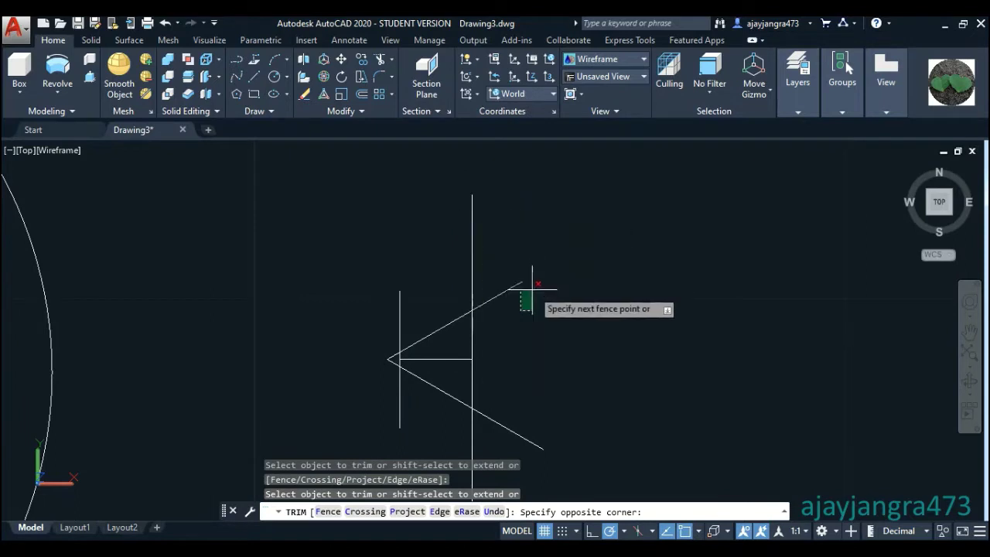
left_click(507, 288)
left_click(452, 236)
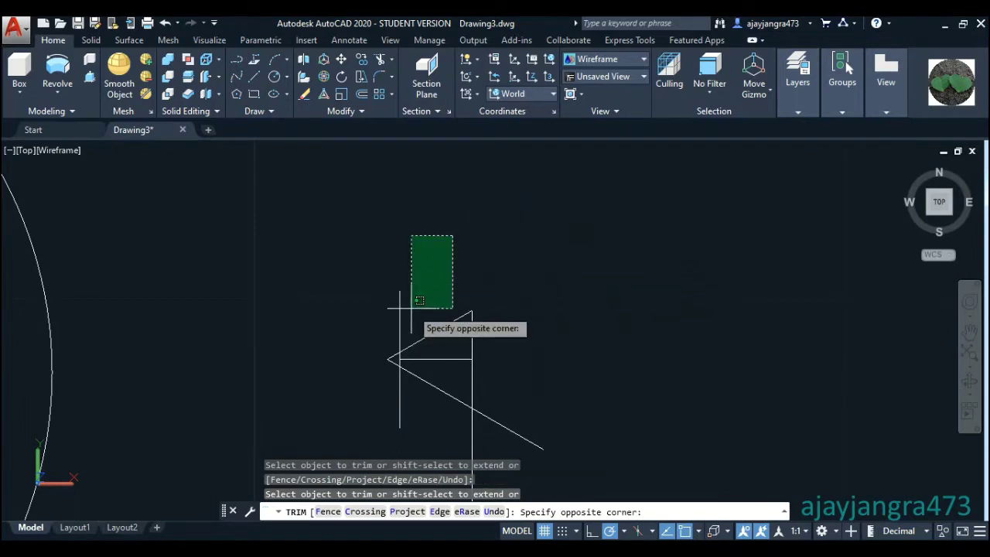
left_click(403, 308)
left_click(401, 307)
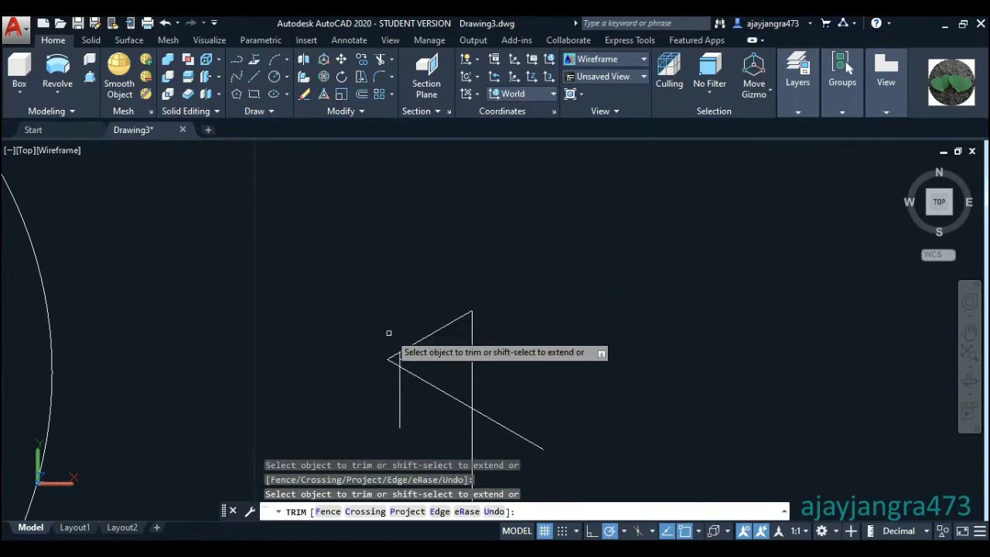
left_click(397, 350)
left_click(389, 369)
scroll(391, 364, "up", 2)
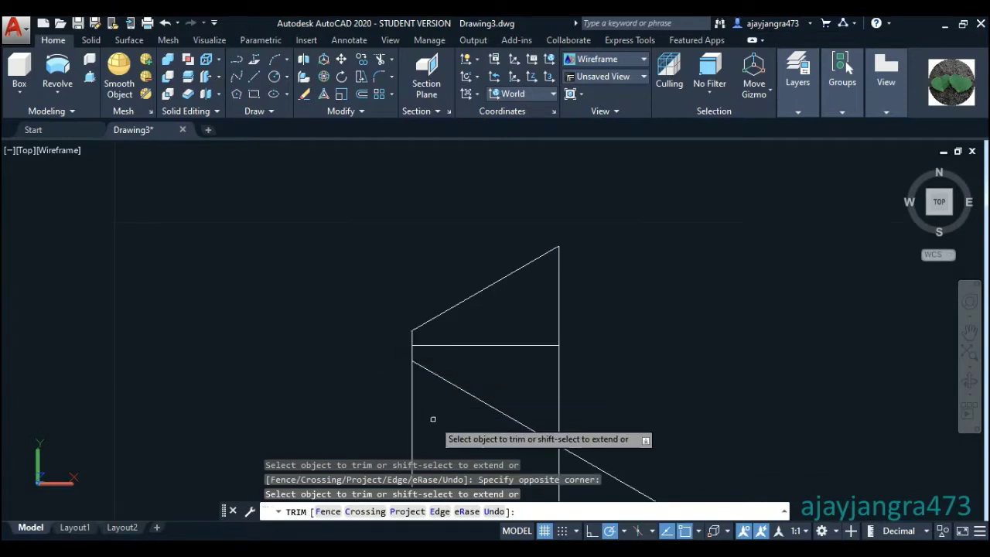
left_click(412, 403)
scroll(406, 313, "down", 2)
left_click(545, 376)
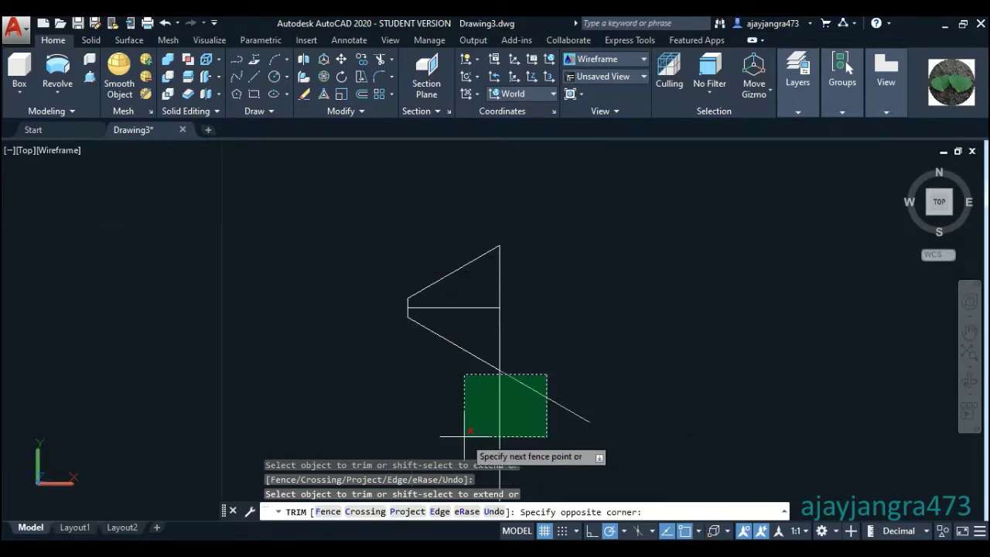
left_click(459, 437)
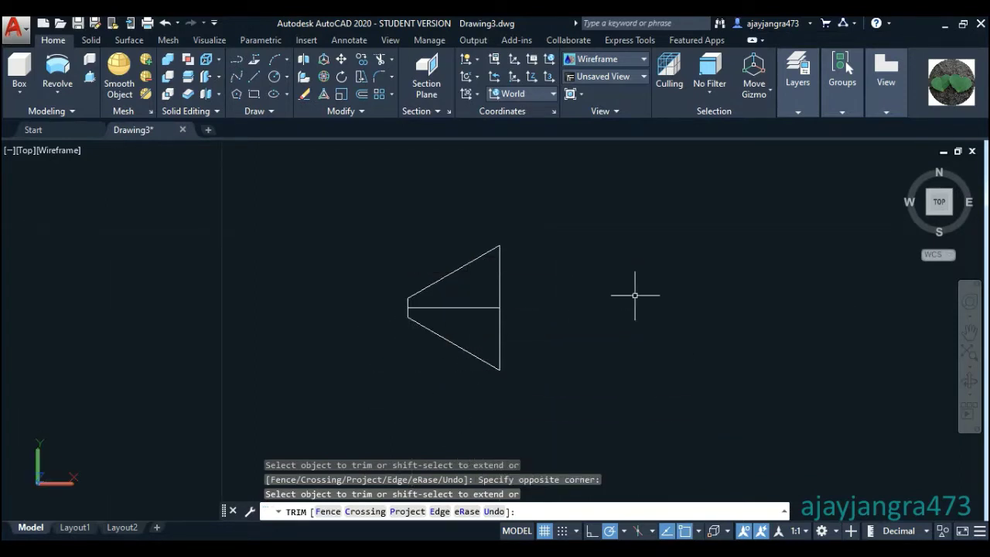
key("Escape")
- Delete the inner horizontal line and join the four outline edges into one polyline
left_click(472, 307)
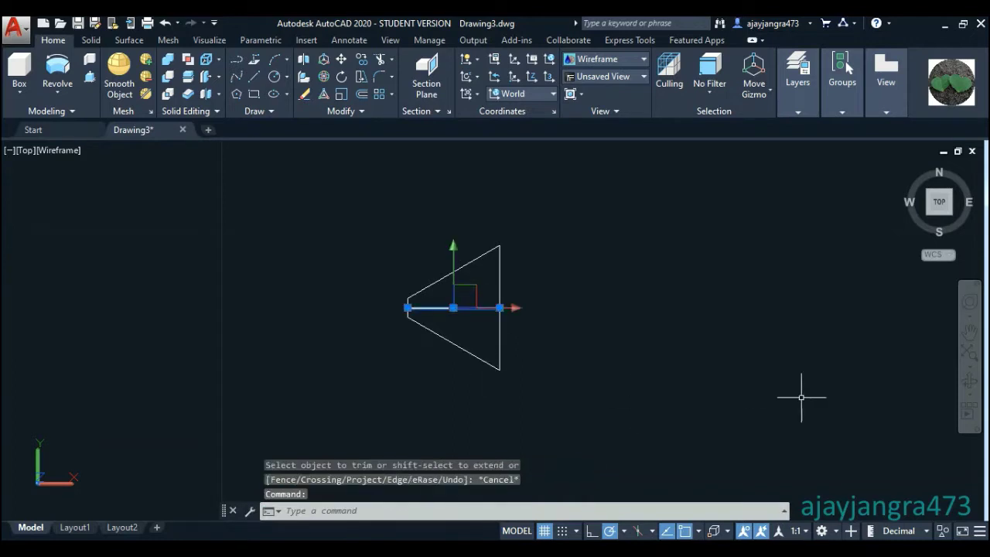
key("Delete")
left_click(567, 412)
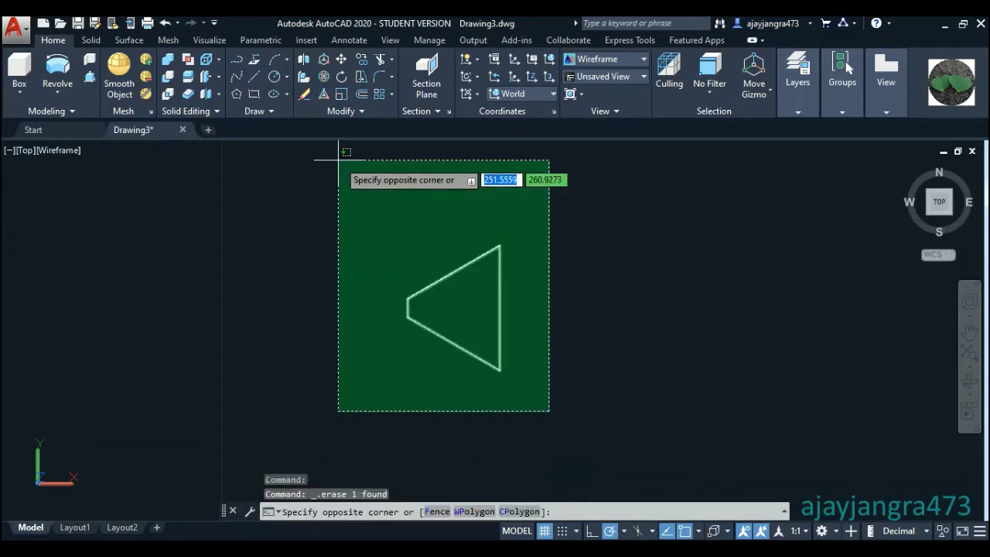
left_click(342, 153)
type("J")
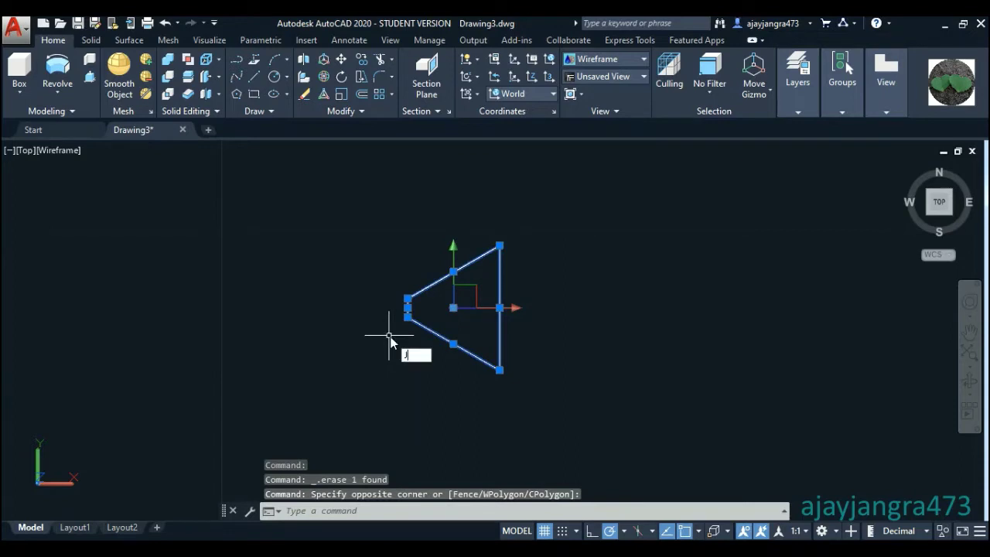
key("Return")
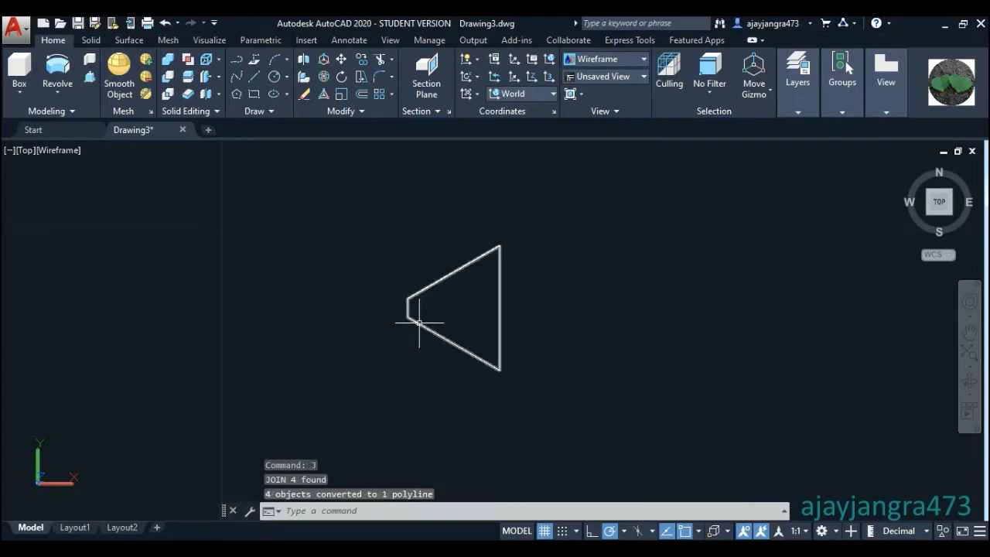
scroll(487, 314, "down", 4)
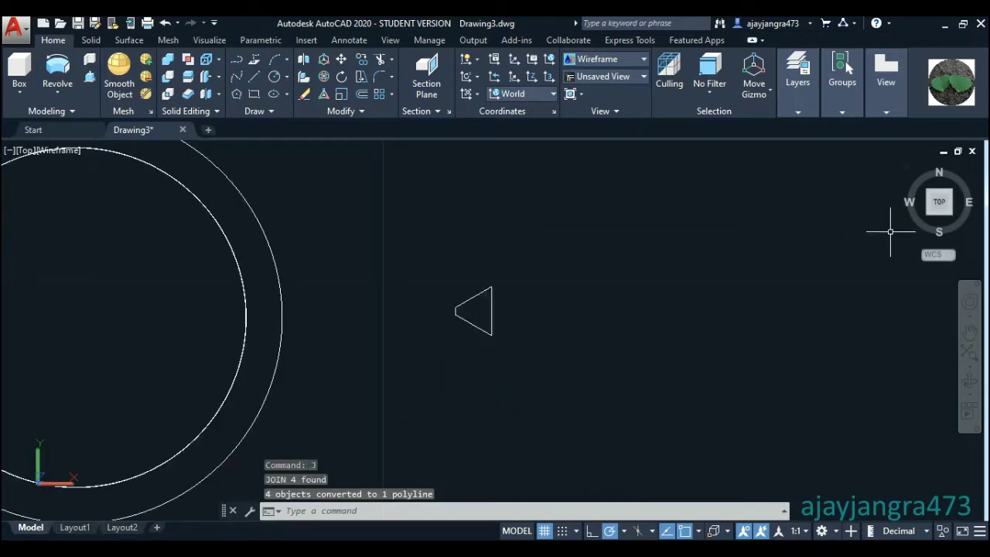
- In SE isometric view, 3D-rotate the profile 180 degrees about one axis
left_click(953, 217)
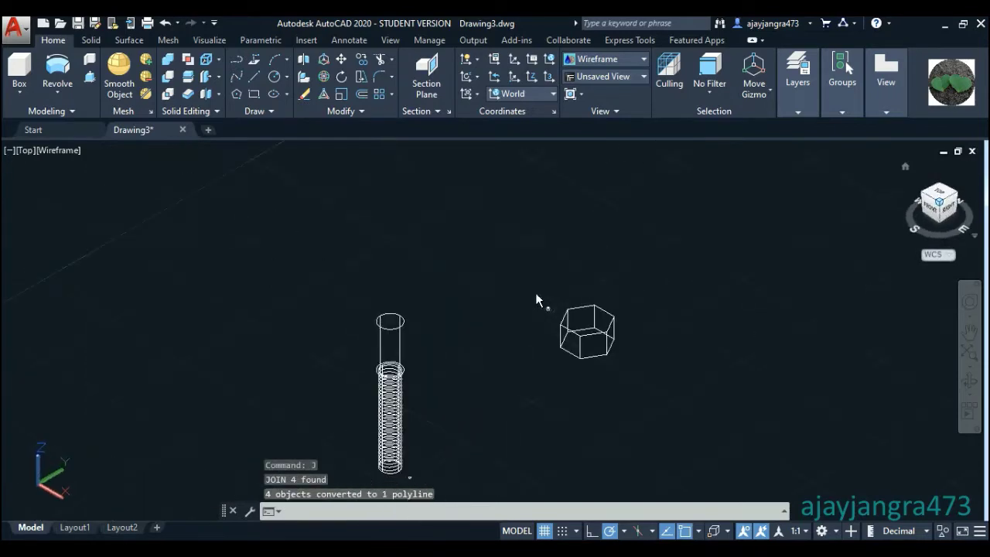
scroll(398, 332, "up", 5)
scroll(404, 310, "up", 2)
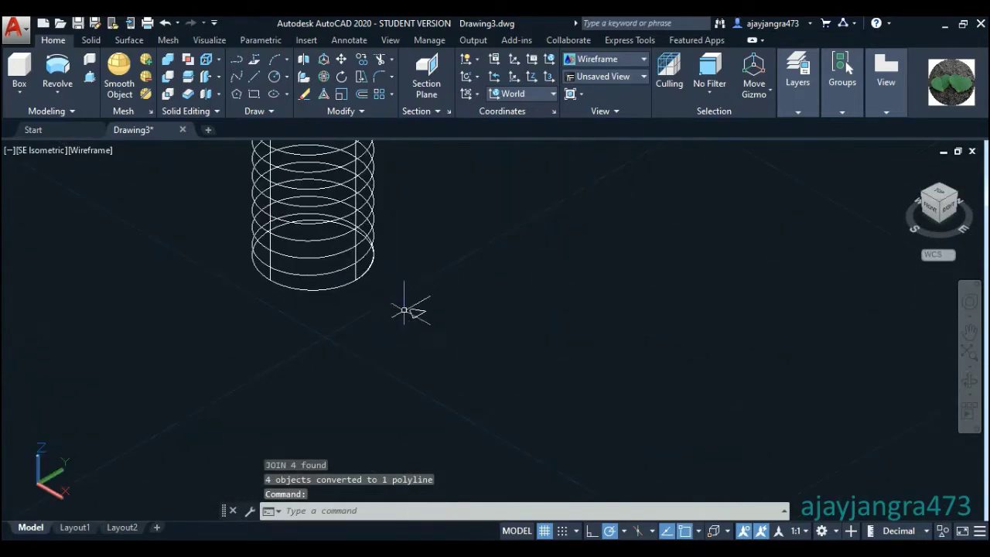
left_click(404, 310)
left_click(441, 325)
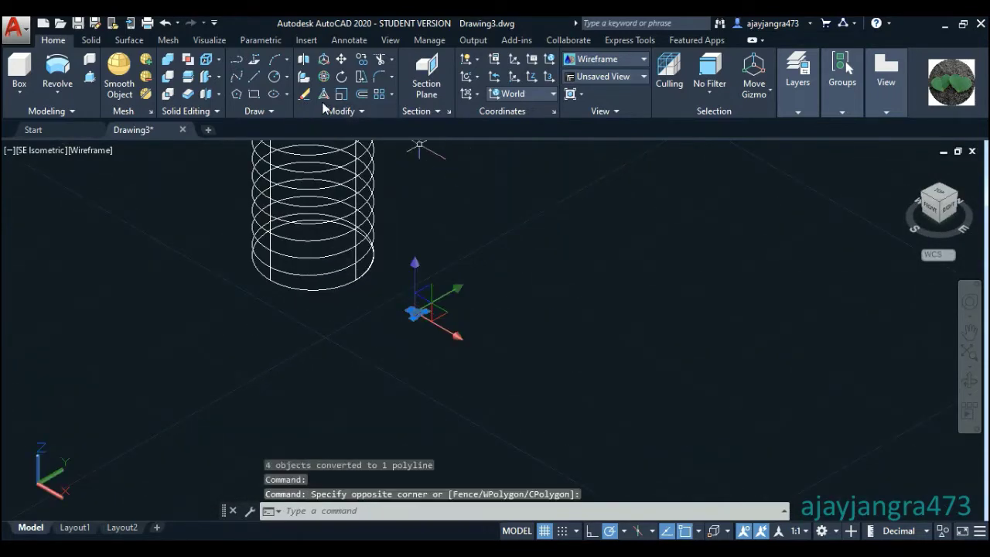
left_click(322, 76)
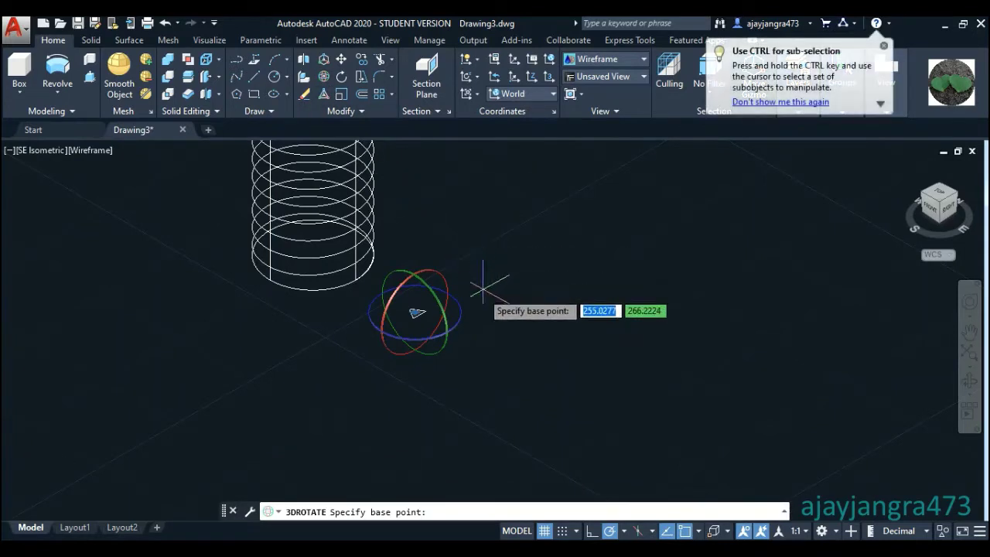
left_click(417, 313)
left_click(459, 319)
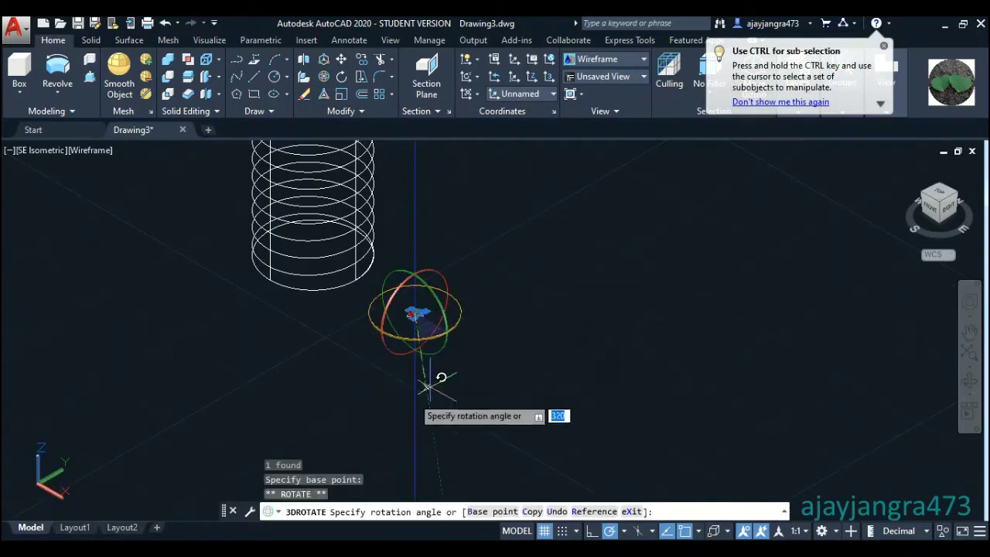
scroll(363, 344, "up", 2)
scroll(402, 309, "up", 2)
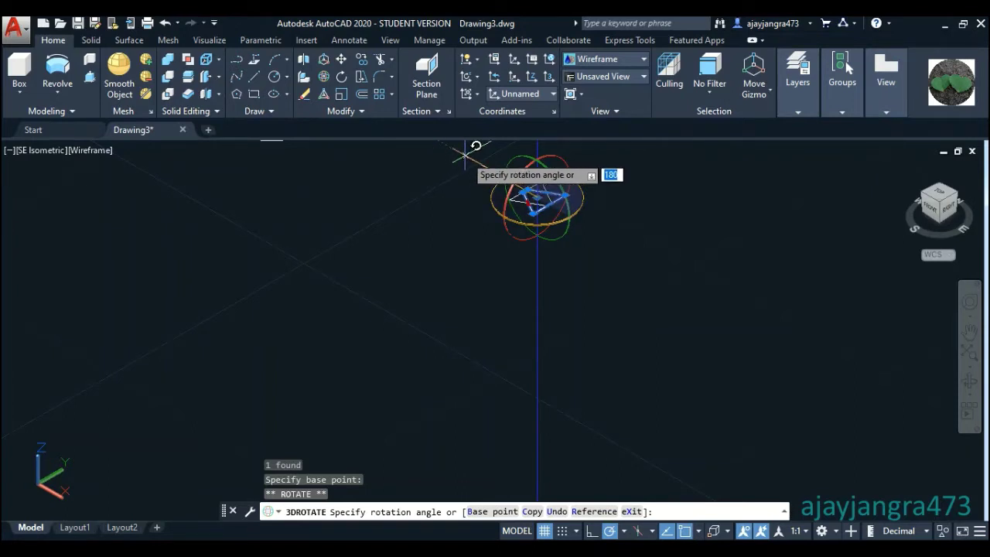
left_click(465, 154)
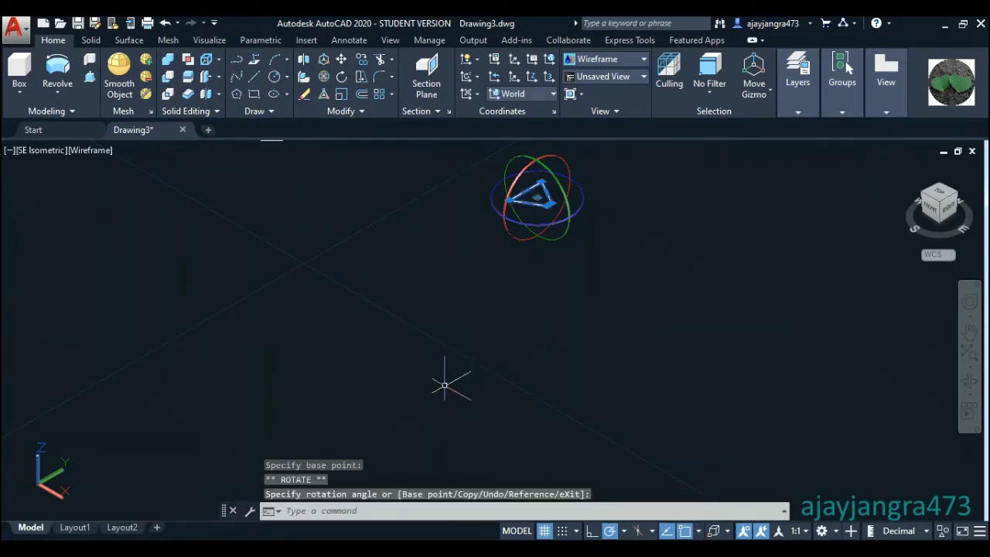
- 3D-rotate the profile about a second axis so it stands upright
middle_click_drag(534, 266, 499, 335)
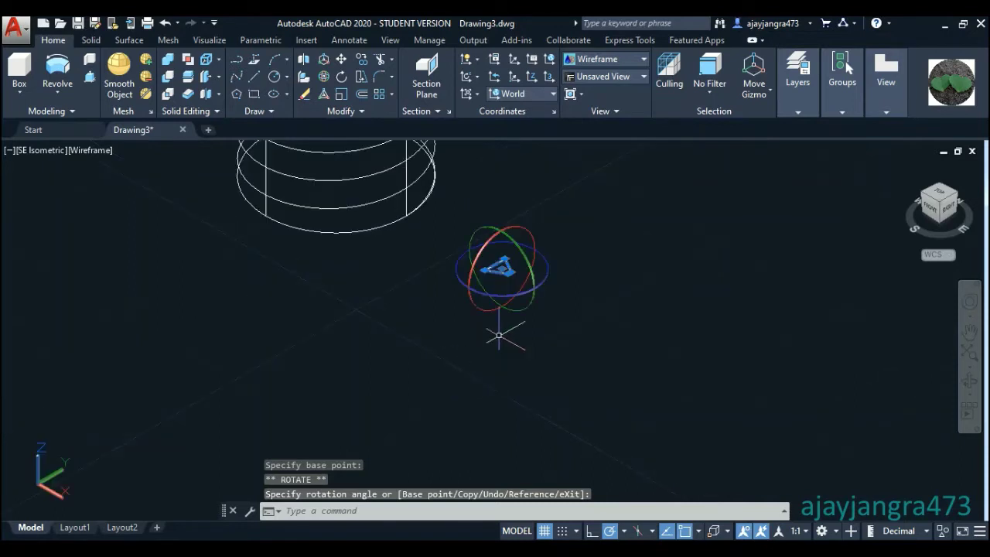
left_click(536, 241)
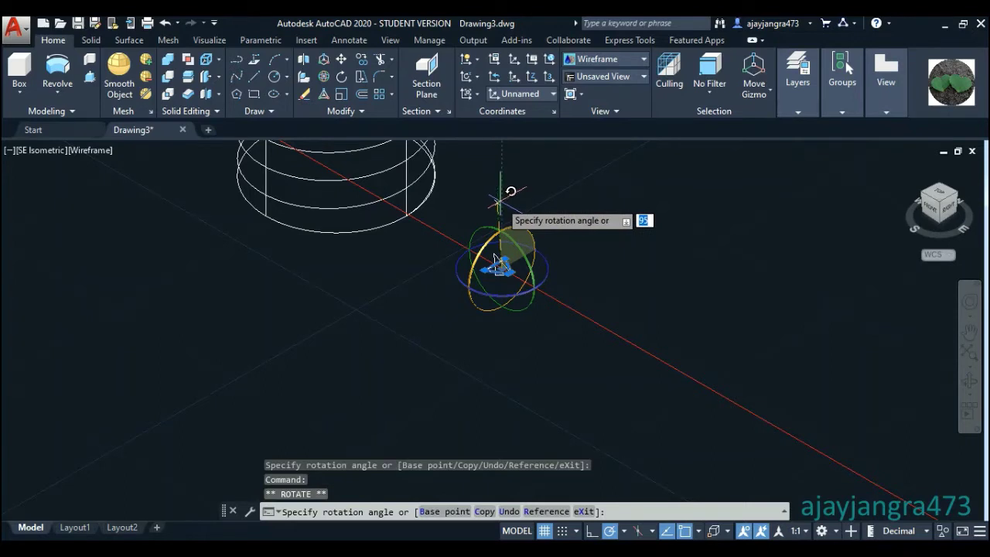
left_click(499, 200)
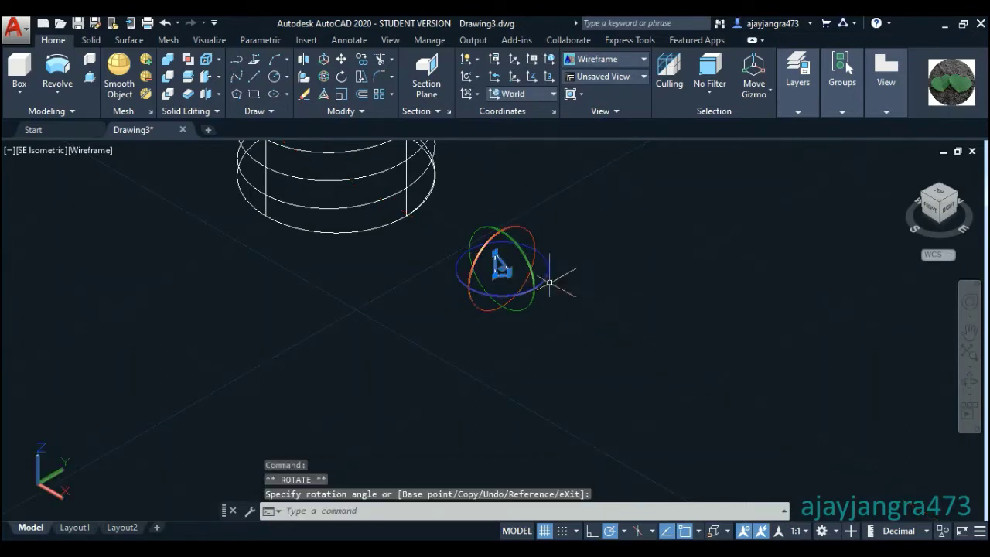
right_click(627, 241)
- Move the profile so its corner snaps onto the helix's bottom start point
left_click(650, 289)
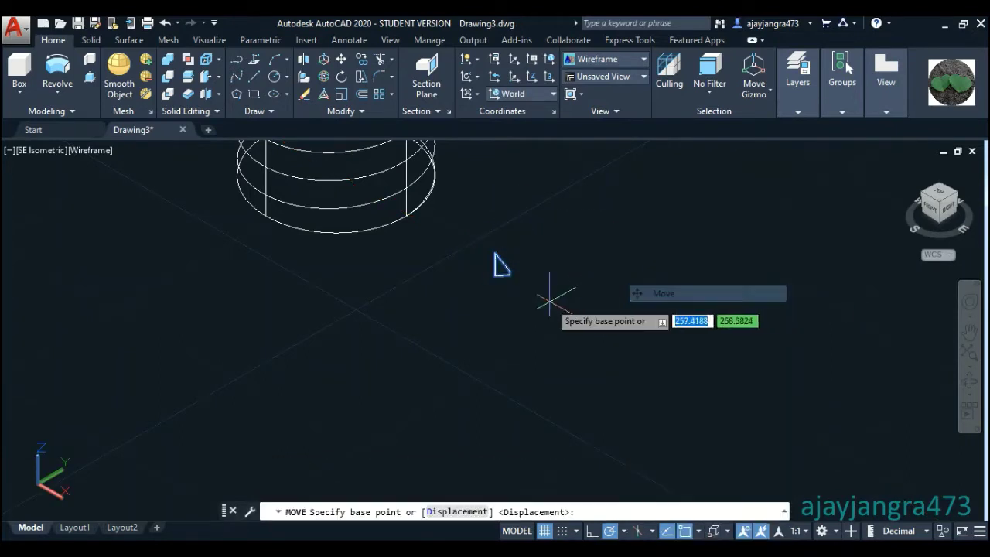
left_click(440, 253)
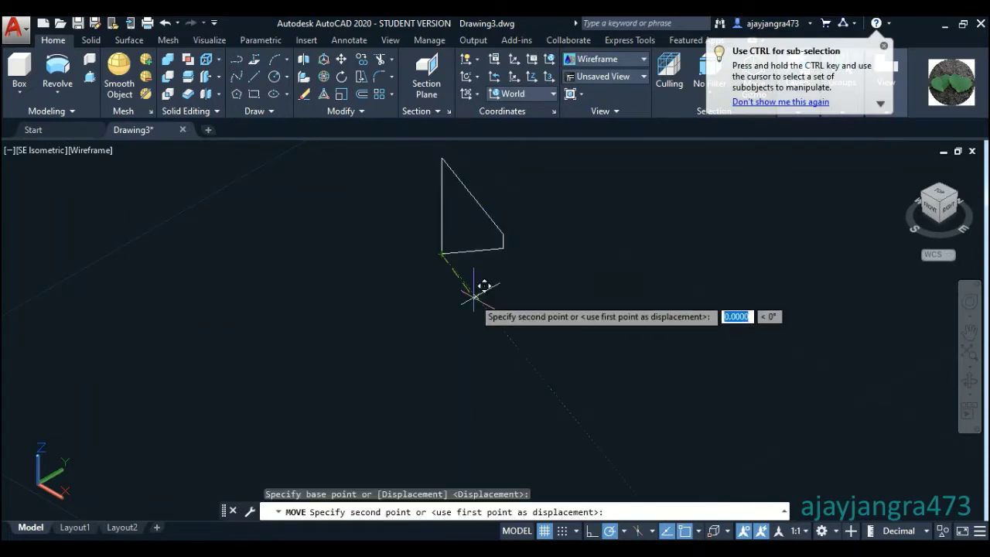
scroll(463, 261, "down", 3)
scroll(343, 188, "up", 3)
scroll(228, 198, "up", 2)
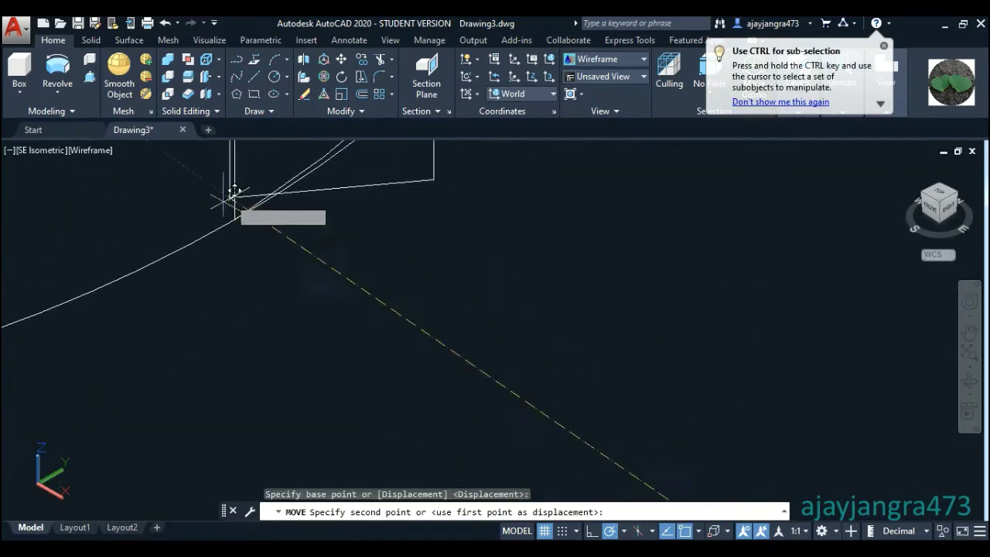
scroll(244, 209, "up", 2)
left_click(270, 244)
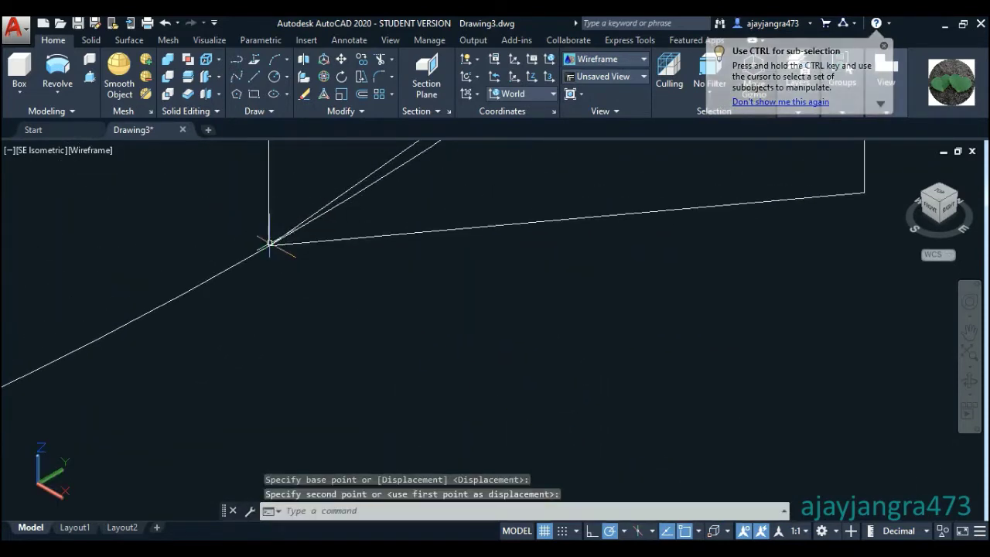
scroll(266, 244, "down", 2)
scroll(265, 246, "down", 2)
scroll(264, 249, "down", 2)
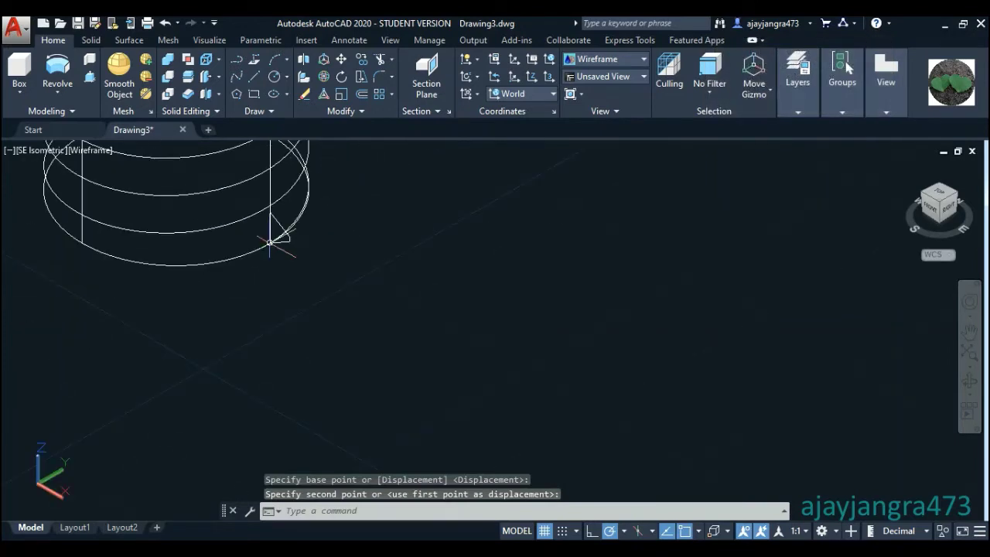
scroll(400, 321, "down", 5)
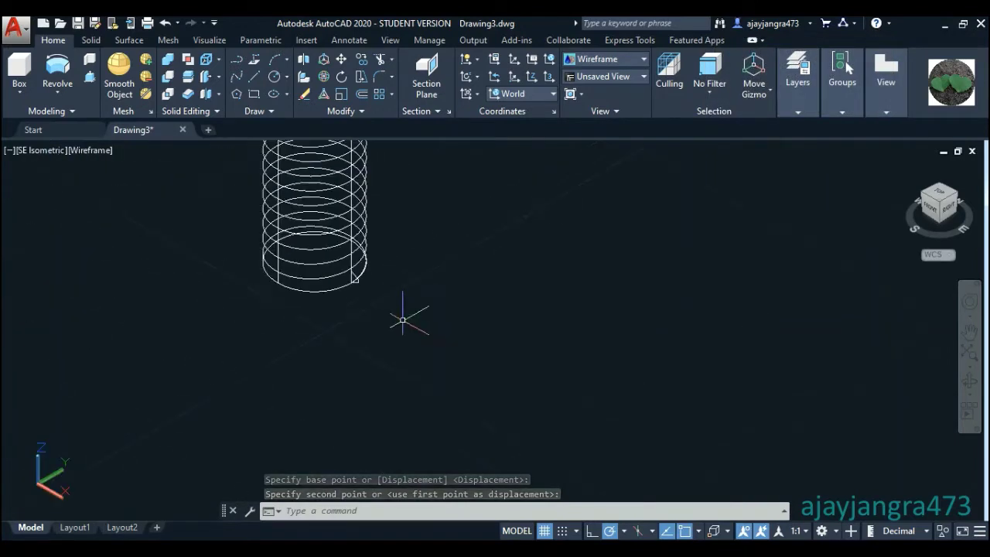
scroll(457, 365, "down", 2)
scroll(432, 400, "down", 2)
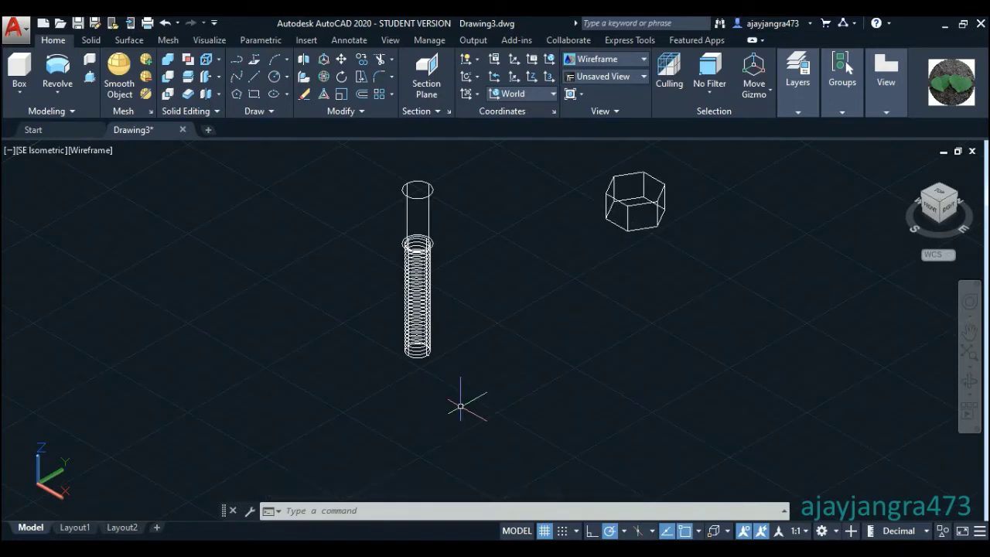
scroll(460, 406, "up", 2)
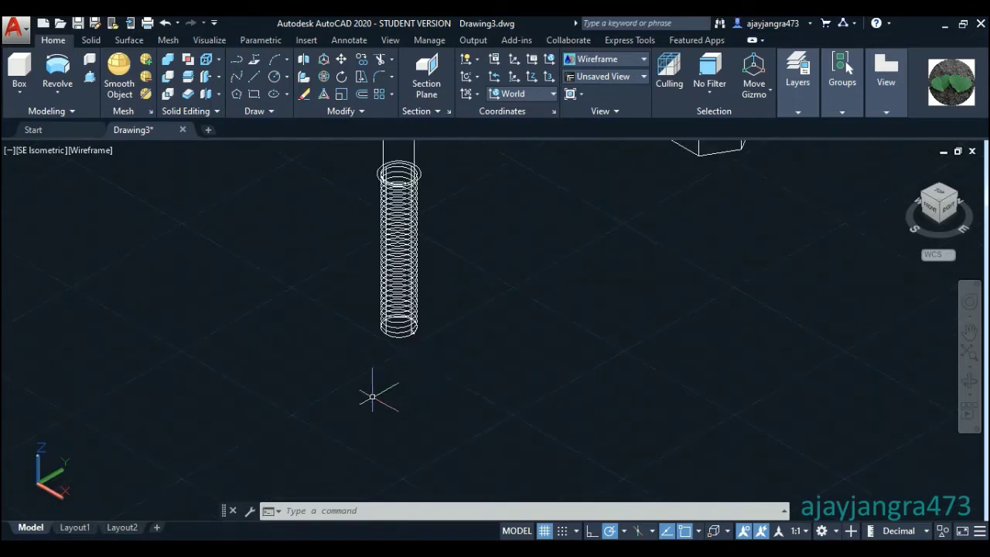
scroll(372, 397, "down", 2)
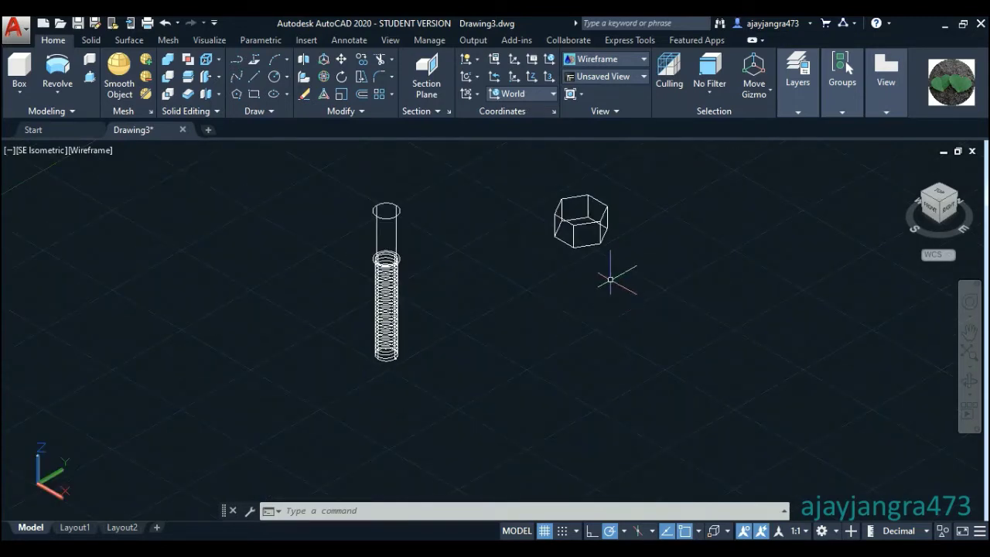
- Move the hexagonal prism to a new position
left_click(635, 266)
left_click(544, 168)
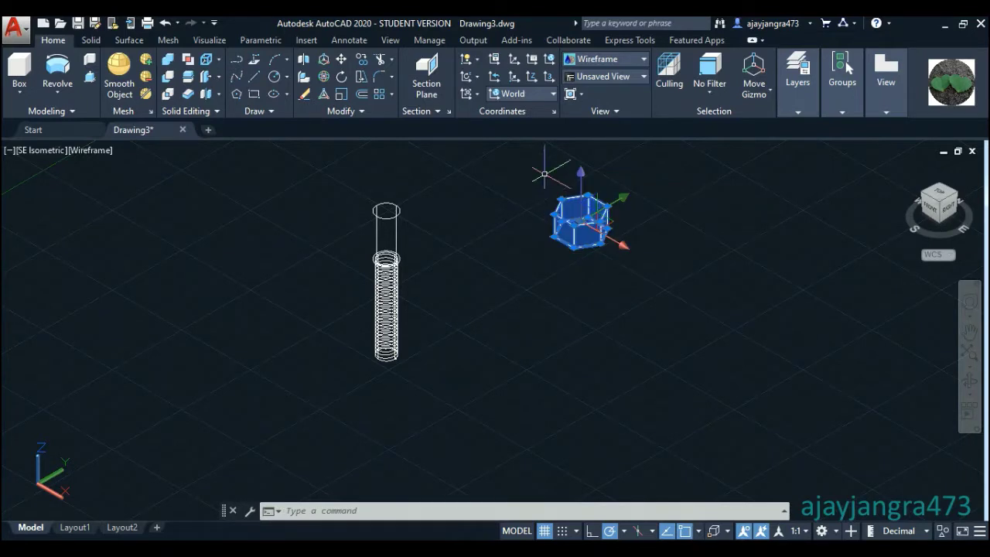
right_click(454, 203)
left_click(477, 300)
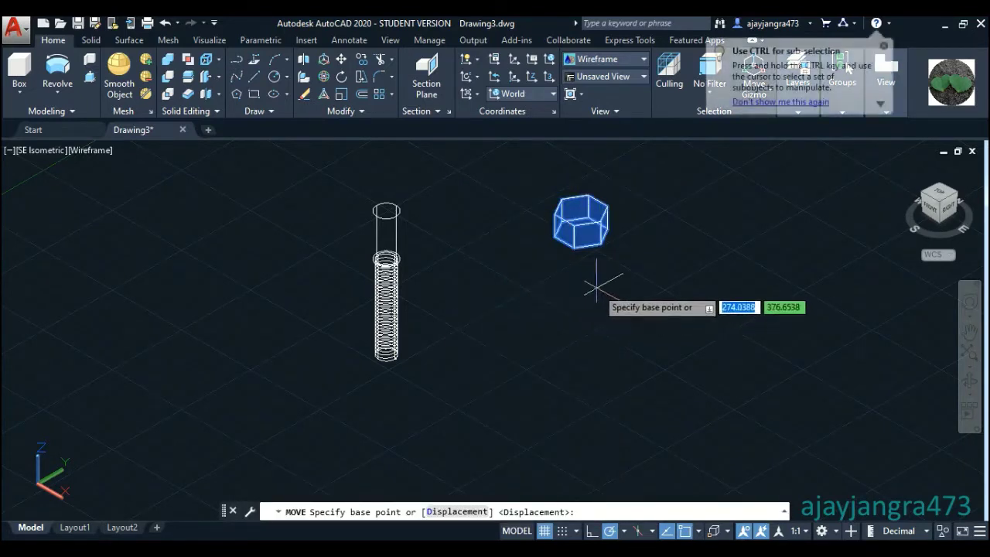
left_click(586, 276)
scroll(553, 320, "down", 4)
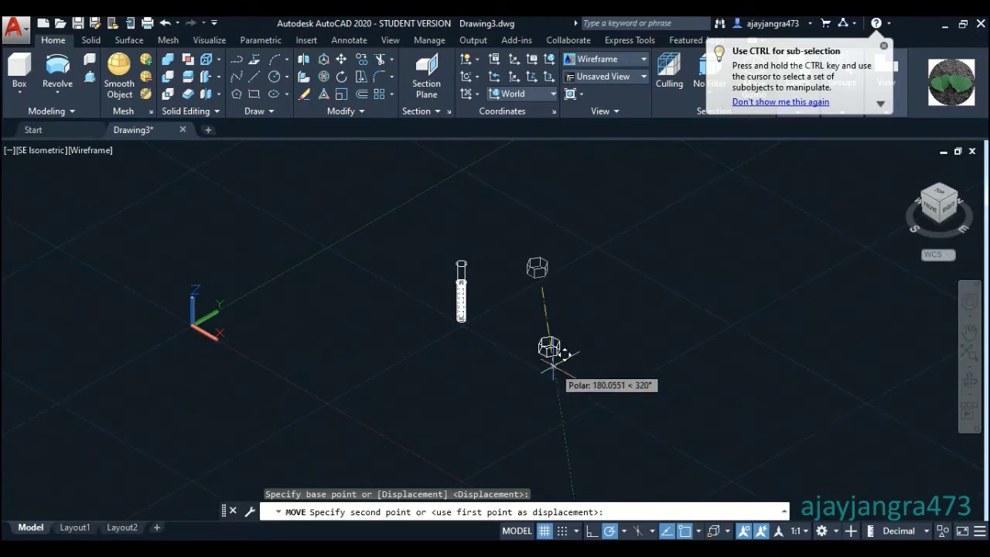
left_click(552, 367)
scroll(570, 374, "up", 2)
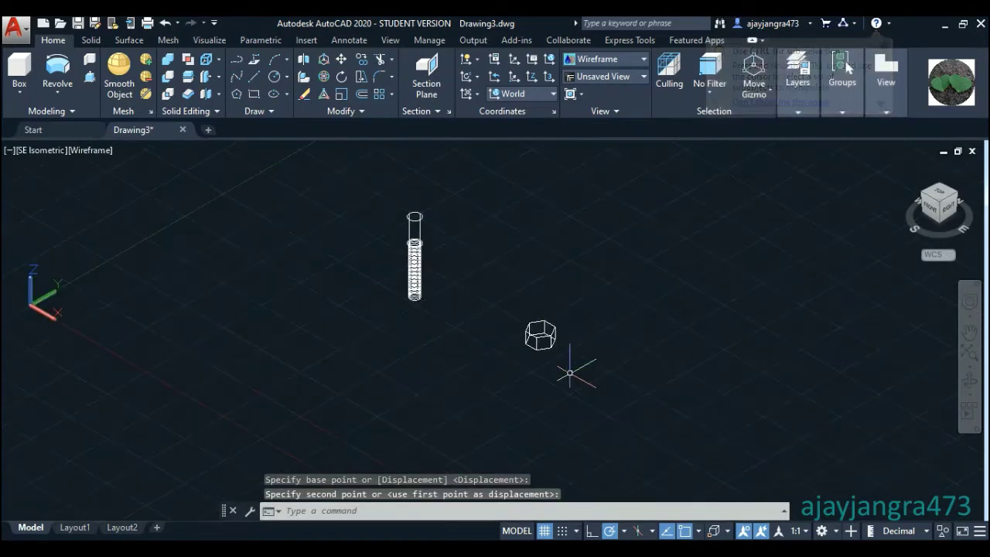
- Place a copy of the hexagonal prism up and to the right of the original
left_click(580, 364)
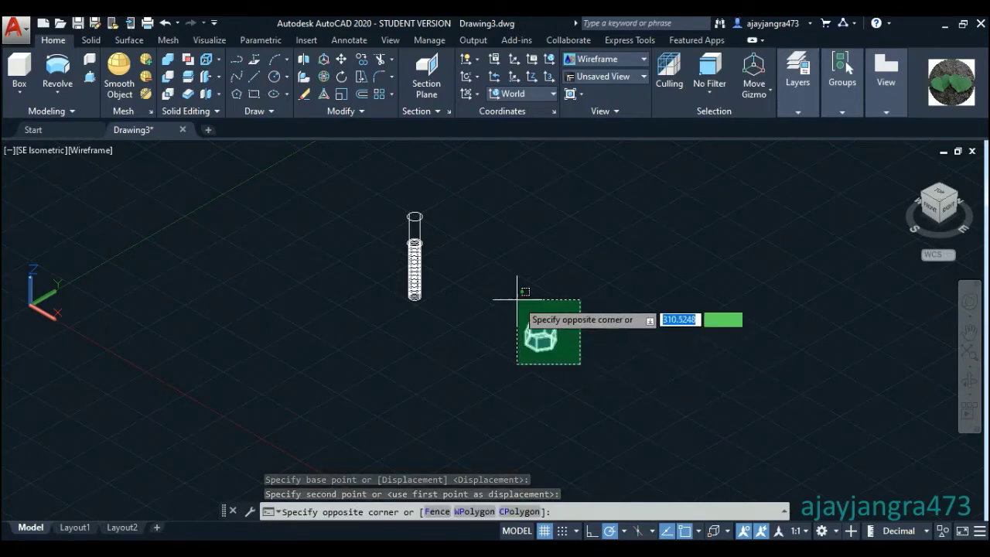
left_click(523, 303)
right_click(464, 332)
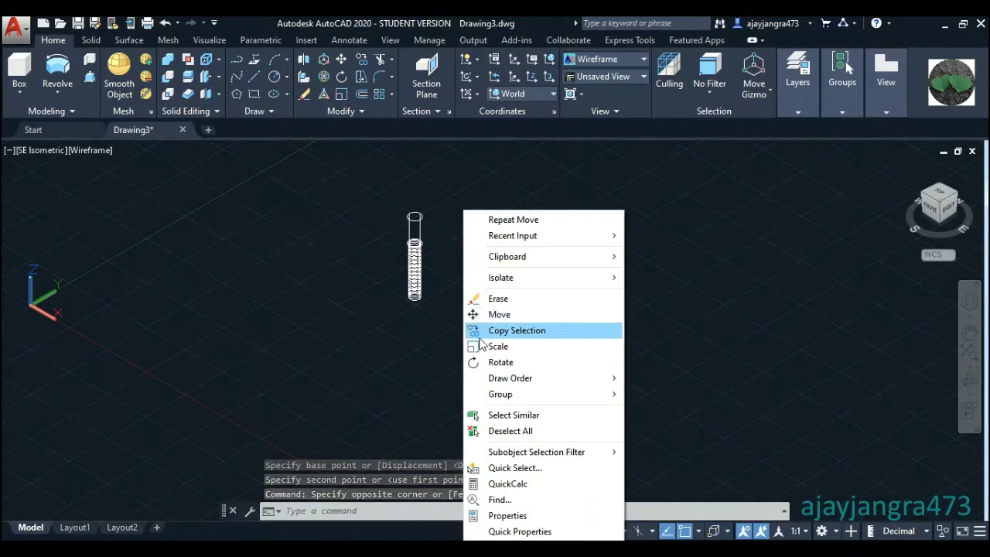
left_click(476, 331)
left_click(554, 370)
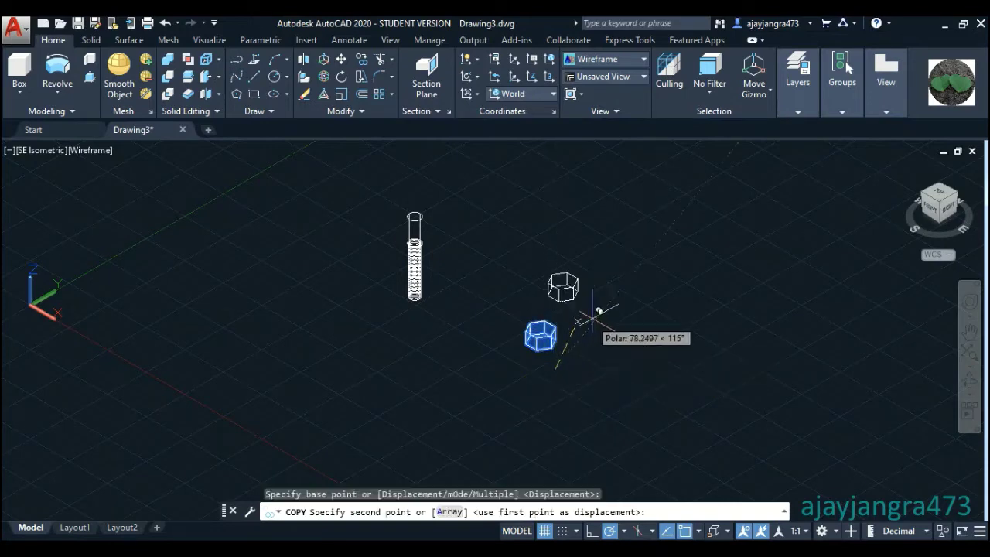
left_click(589, 248)
scroll(551, 363, "up", 3)
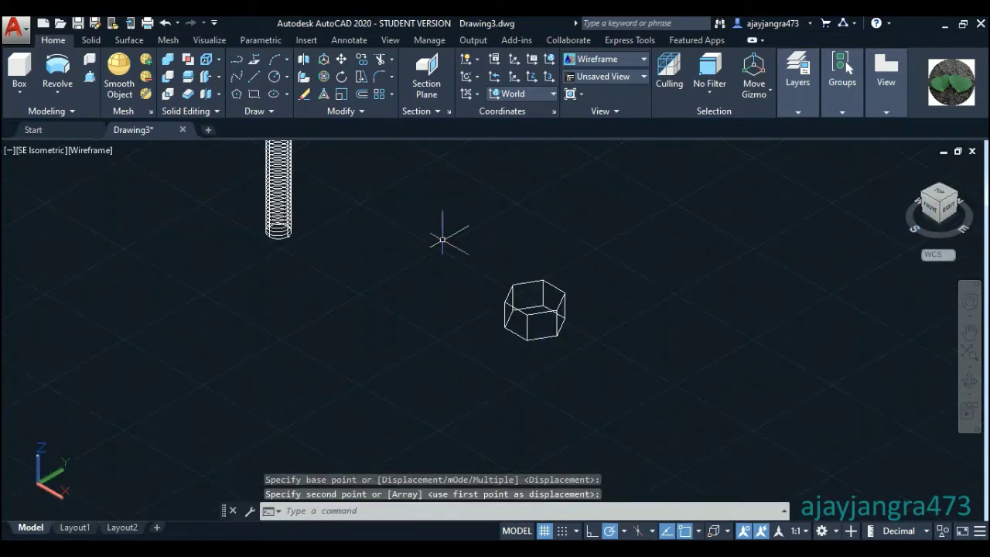
left_click(940, 195)
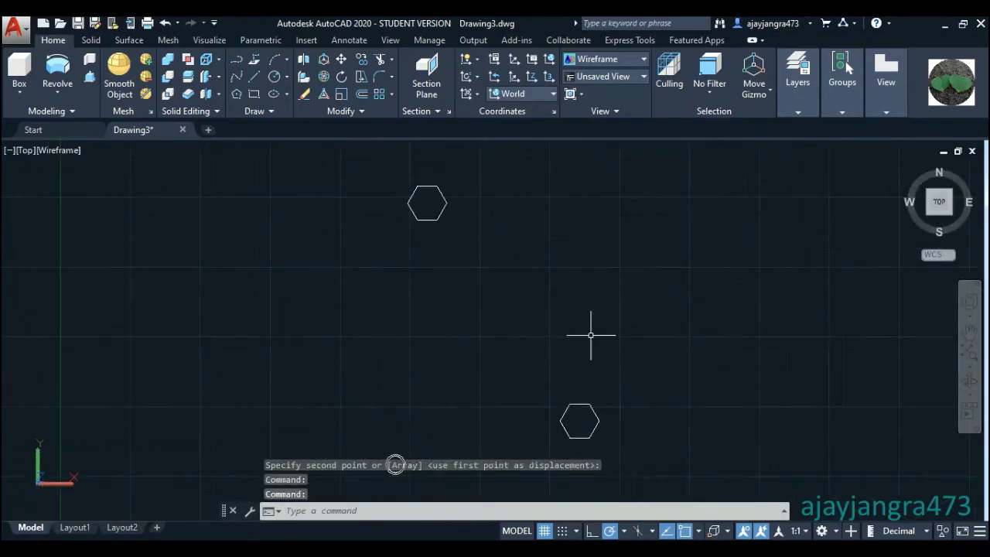
- Draw a 20-unit line angled at 150° beside the hexagon, undoing a mistaken 2-unit segment
scroll(542, 356, "down", 2)
scroll(572, 400, "up", 3)
scroll(553, 382, "up", 5)
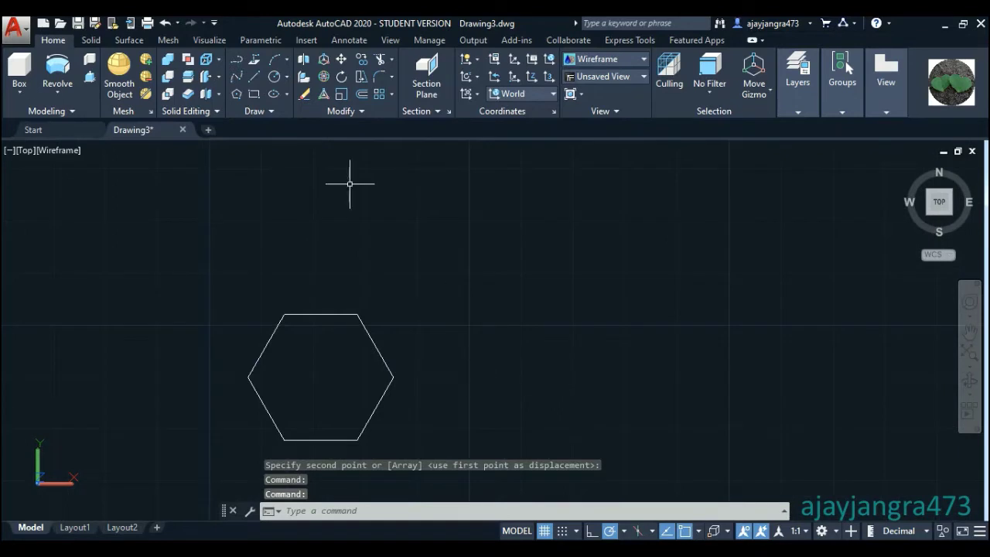
left_click(257, 75)
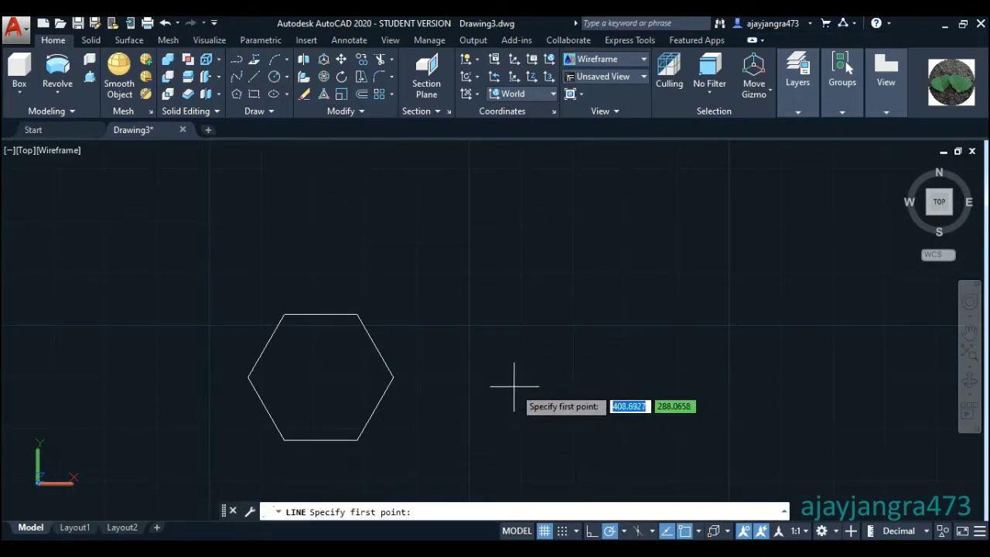
left_click(595, 387)
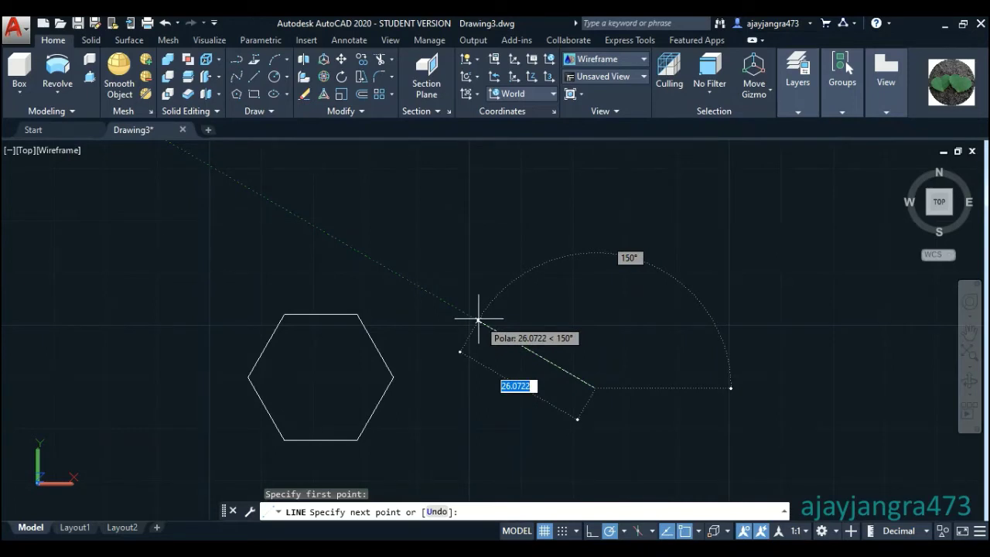
type("2")
key("Return")
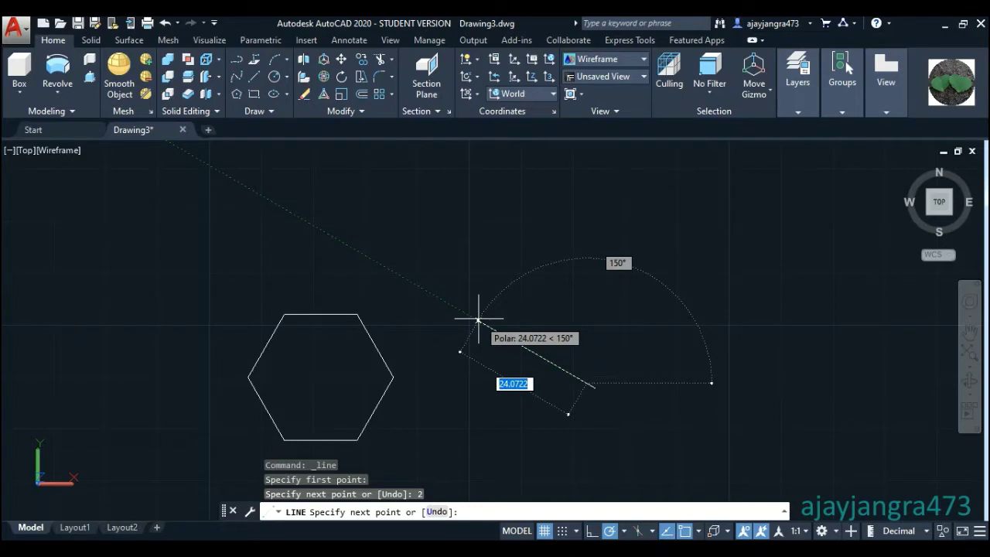
key("ctrl+z")
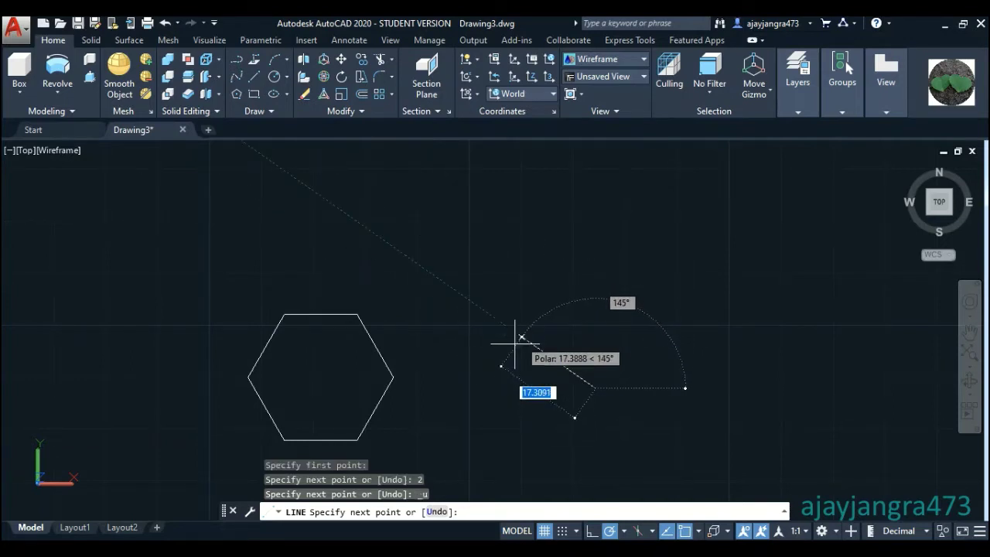
type("20")
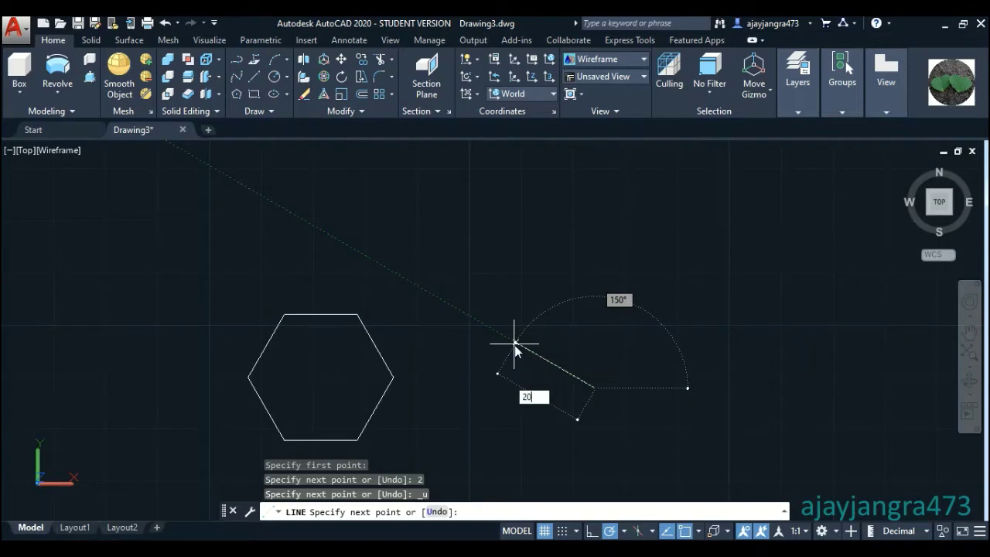
key("Return")
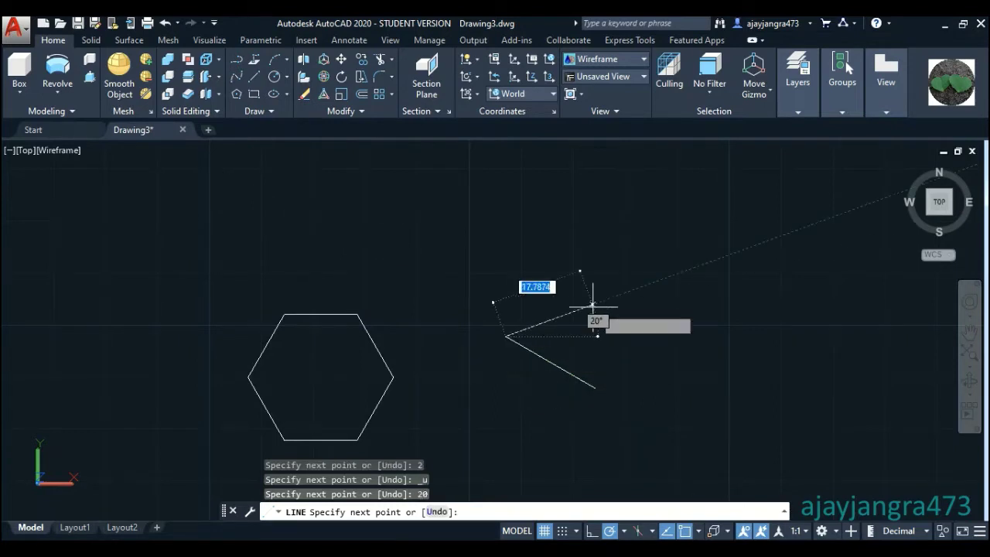
key("Escape")
mouse_move(936, 234)
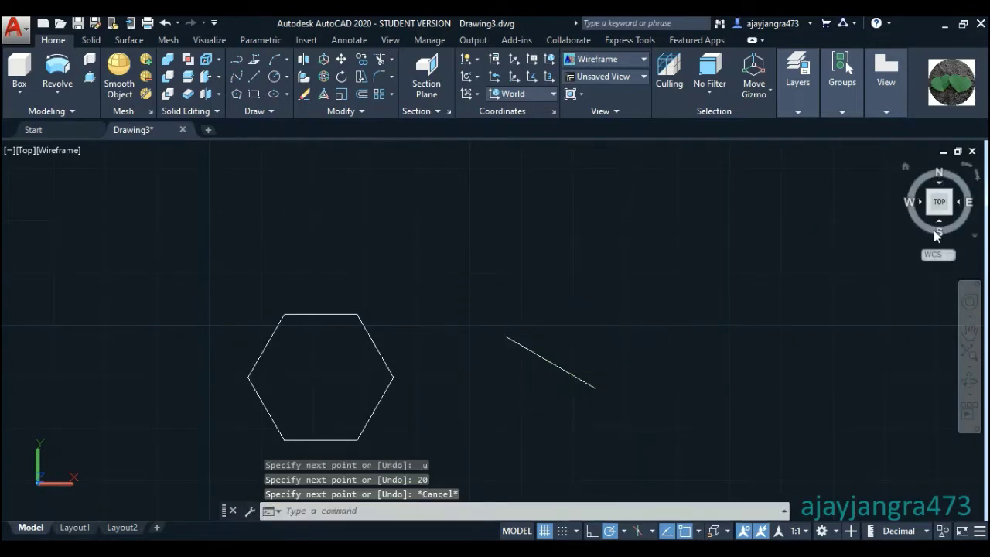
- In SE isometric view, 3D-rotate the short sloped line about its centre
left_click(949, 215)
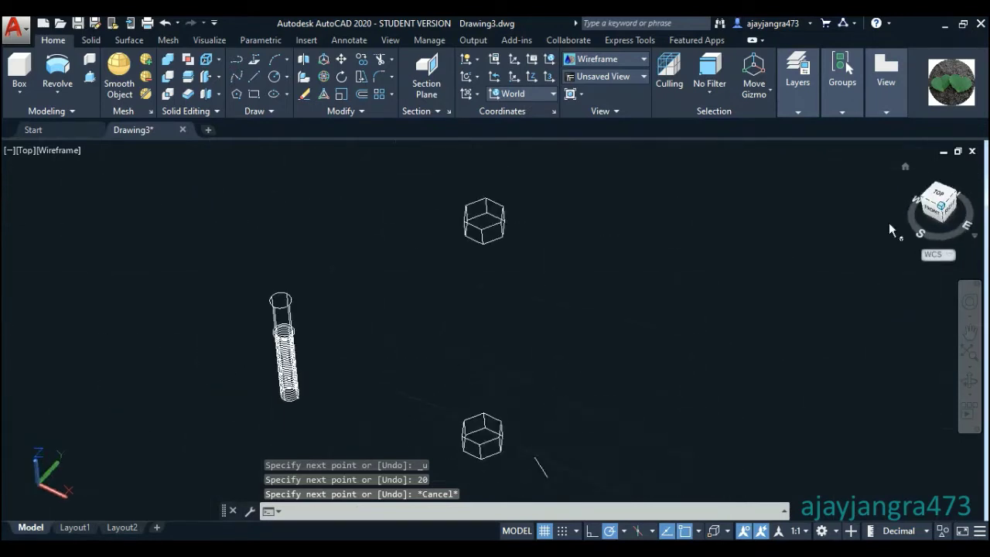
scroll(536, 485, "up", 5)
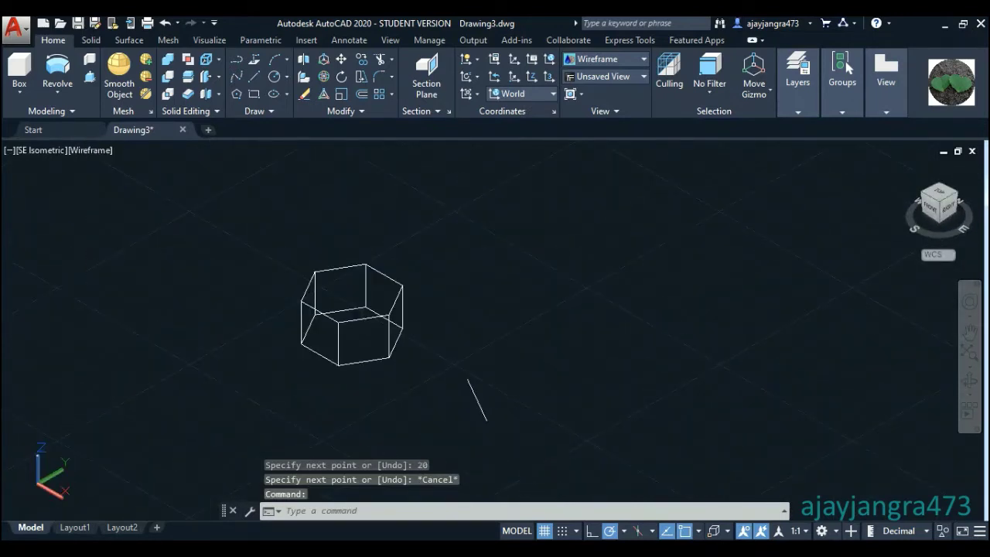
left_click(515, 404)
left_click(448, 354)
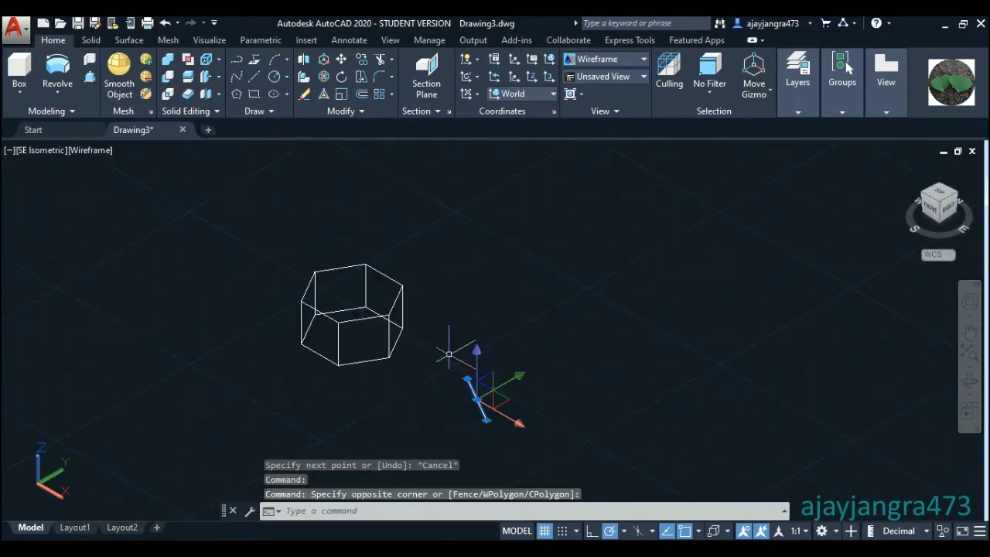
left_click(323, 77)
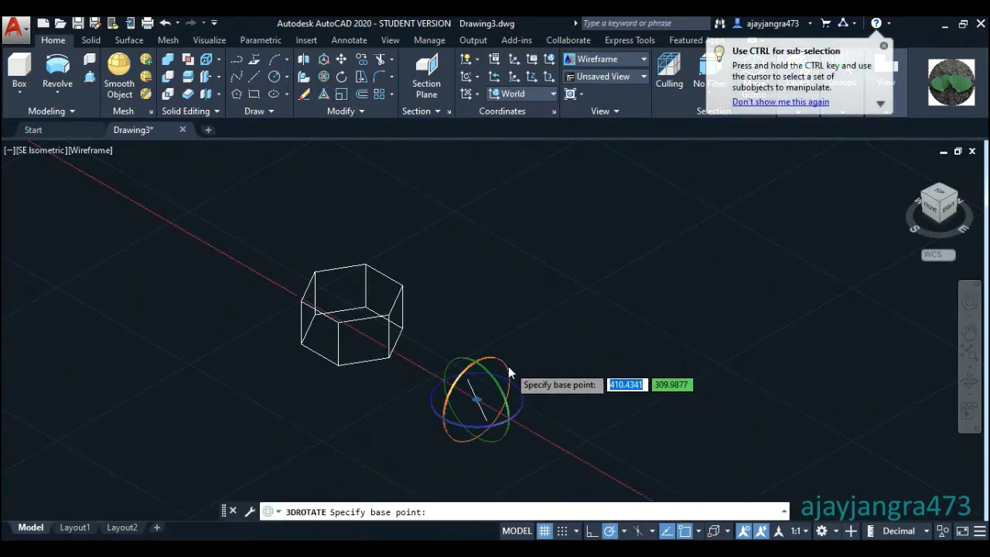
left_click(476, 399)
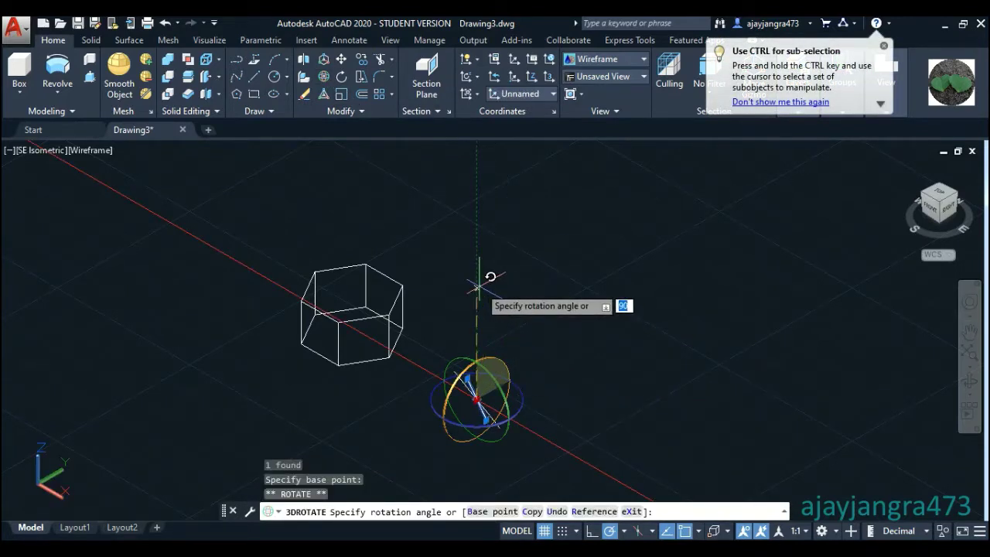
left_click(541, 287)
right_click(572, 290)
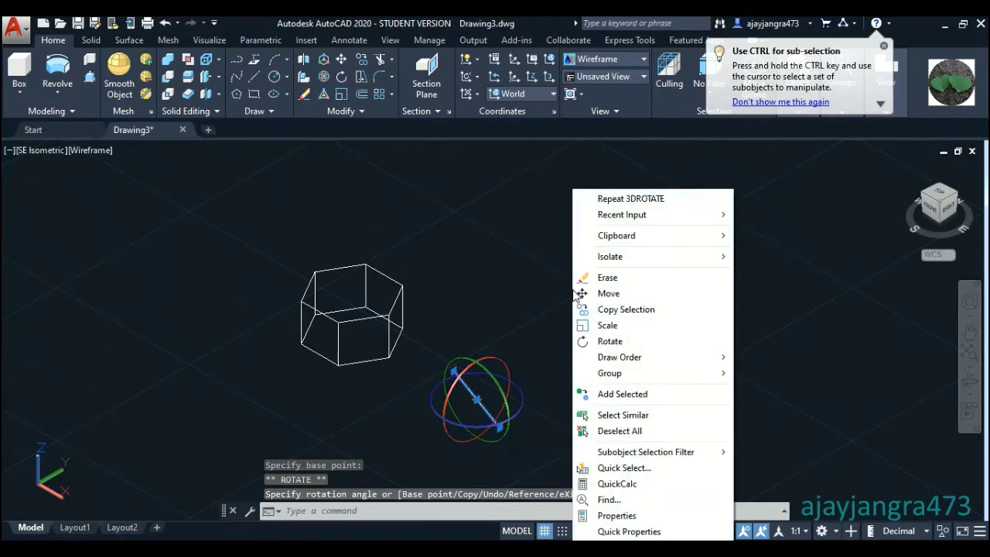
key("Escape")
key("Escape")
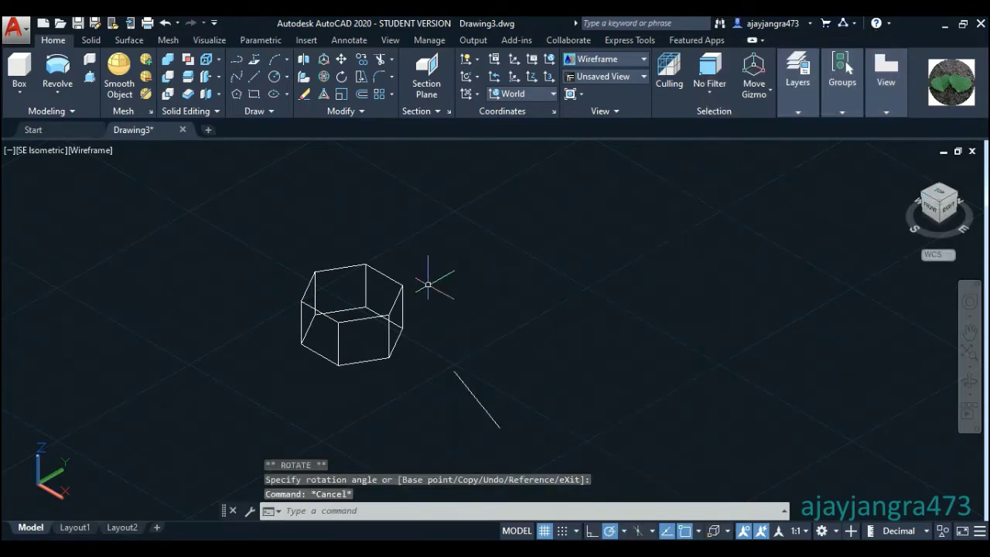
- 3D-rotate the hexagonal prism about a base point on it
left_click(364, 376)
left_click(176, 224)
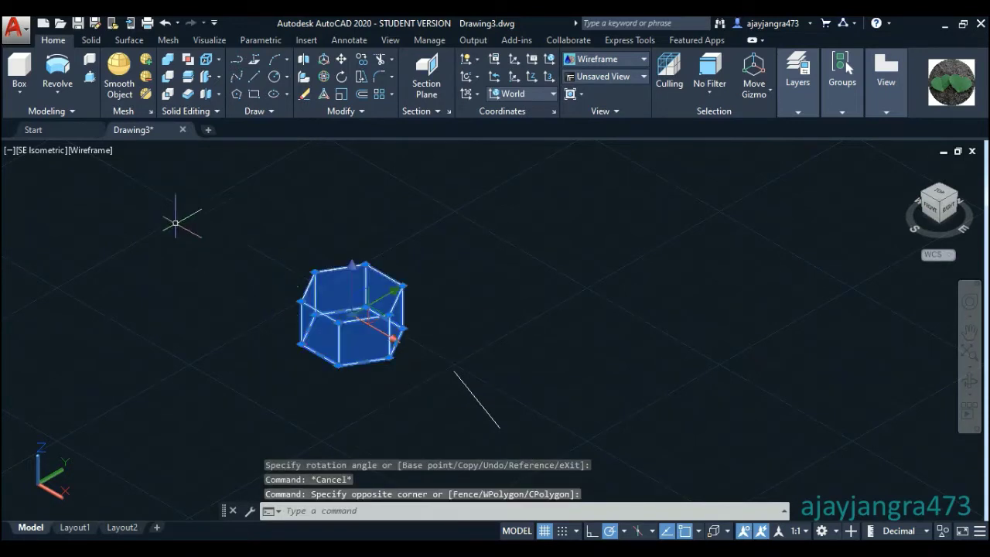
left_click(324, 79)
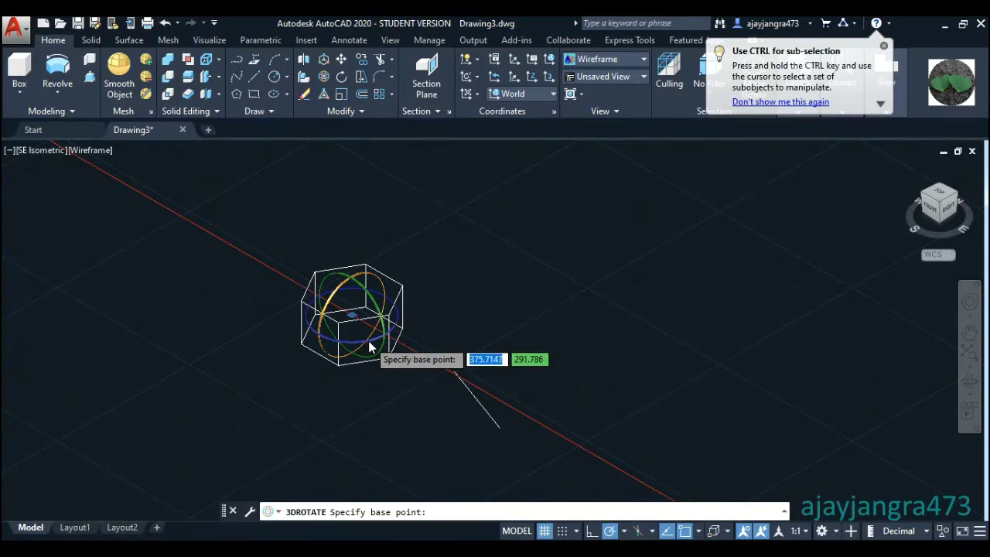
scroll(371, 338, "up", 5)
scroll(371, 338, "down", 3)
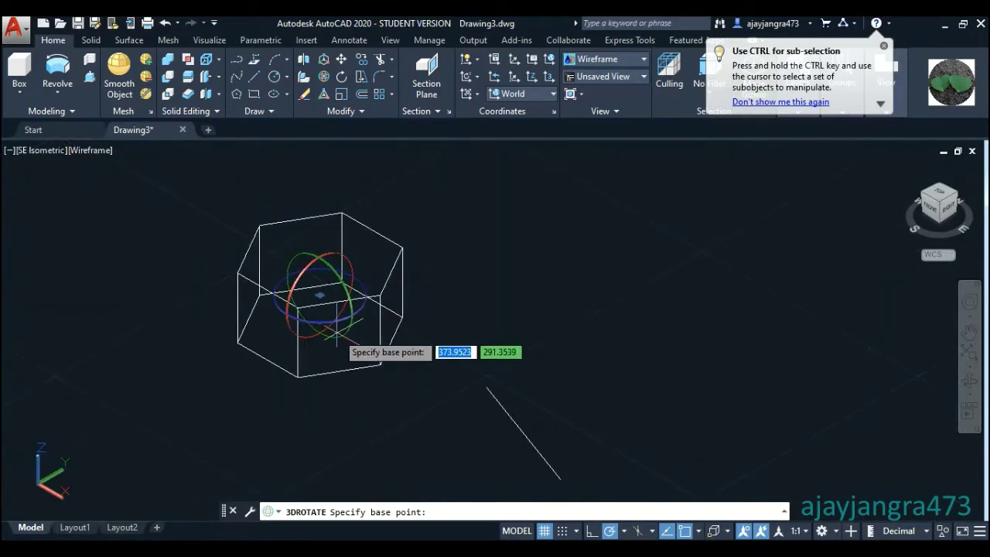
scroll(371, 340, "down", 3)
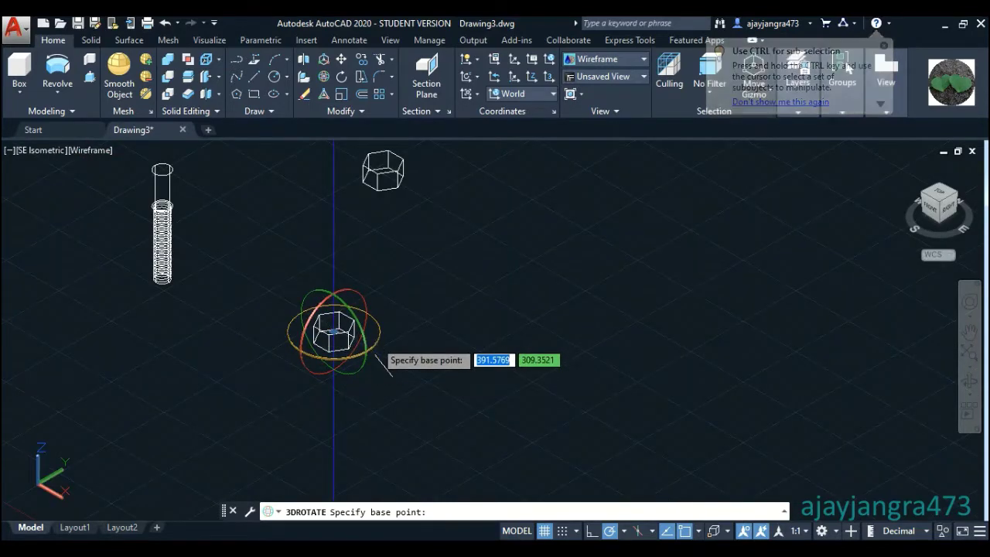
left_click(377, 348)
scroll(381, 368, "up", 1)
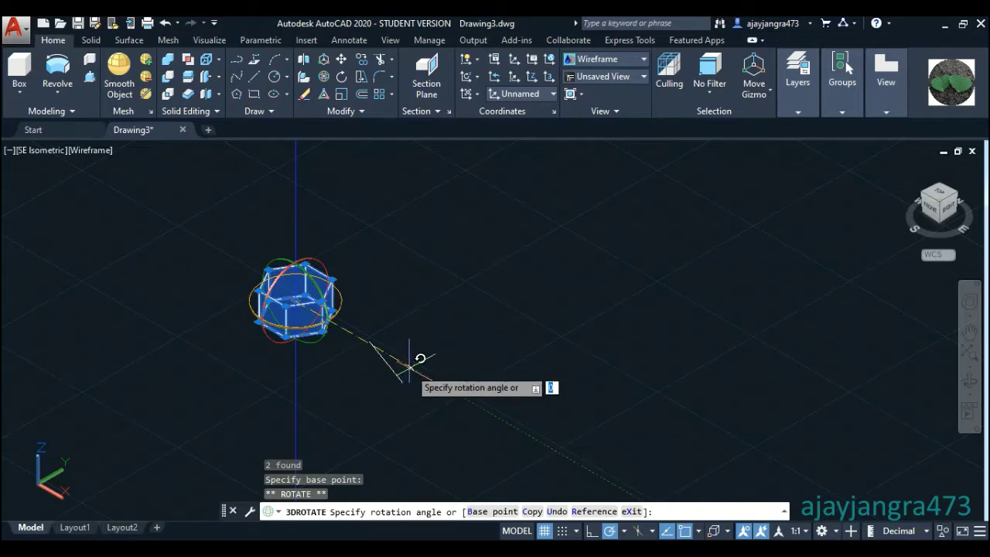
left_click(447, 322)
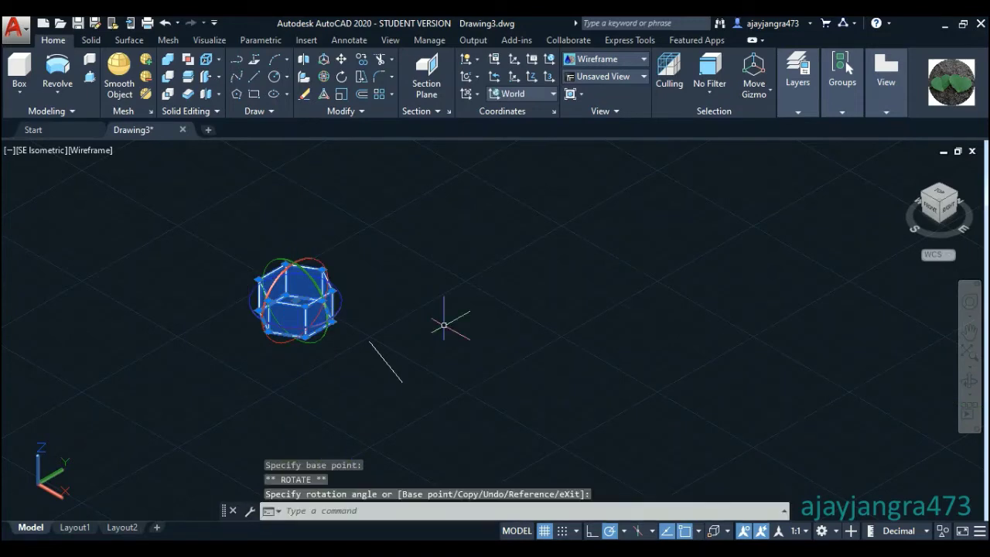
key("Escape")
- Move the short sloped line so its lower endpoint snaps to a corner of the hexagonal prism
left_click_drag(418, 398, 393, 343)
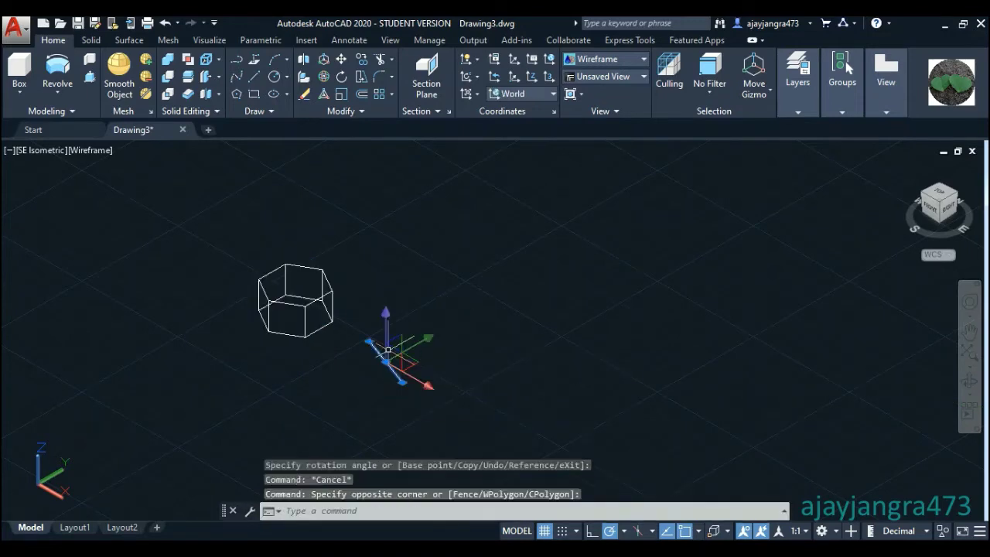
right_click(462, 310)
left_click(478, 294)
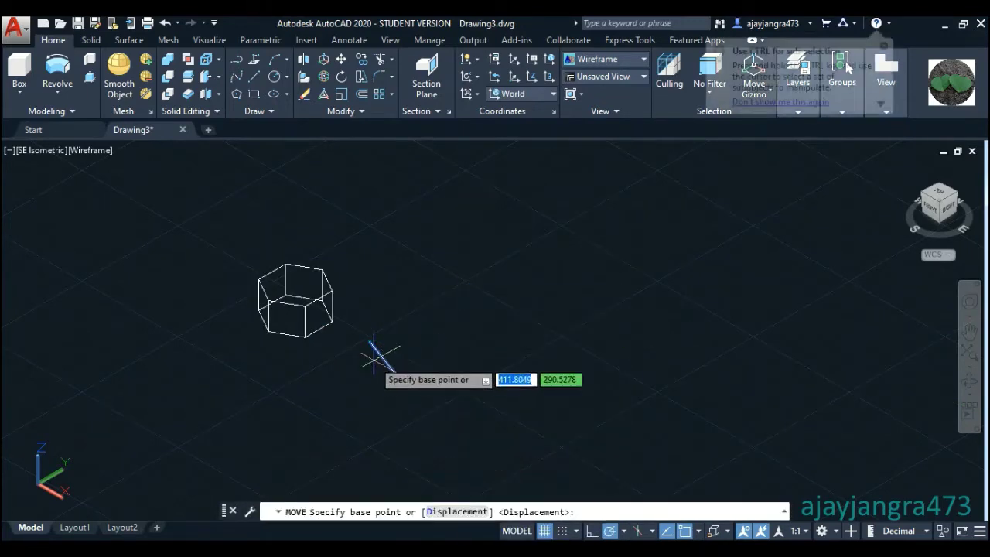
left_click(402, 381)
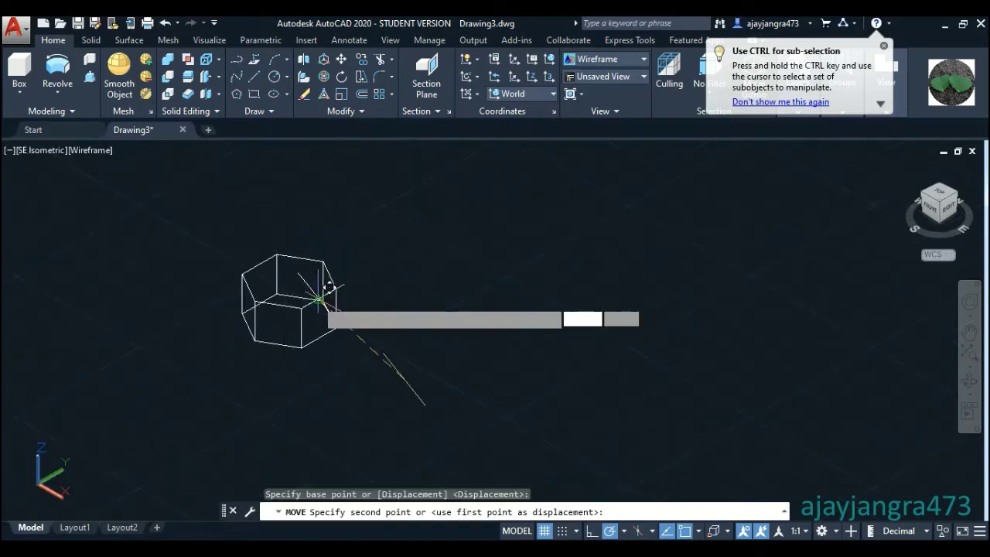
scroll(327, 292, "up", 5)
scroll(328, 289, "up", 2)
scroll(340, 232, "up", 2)
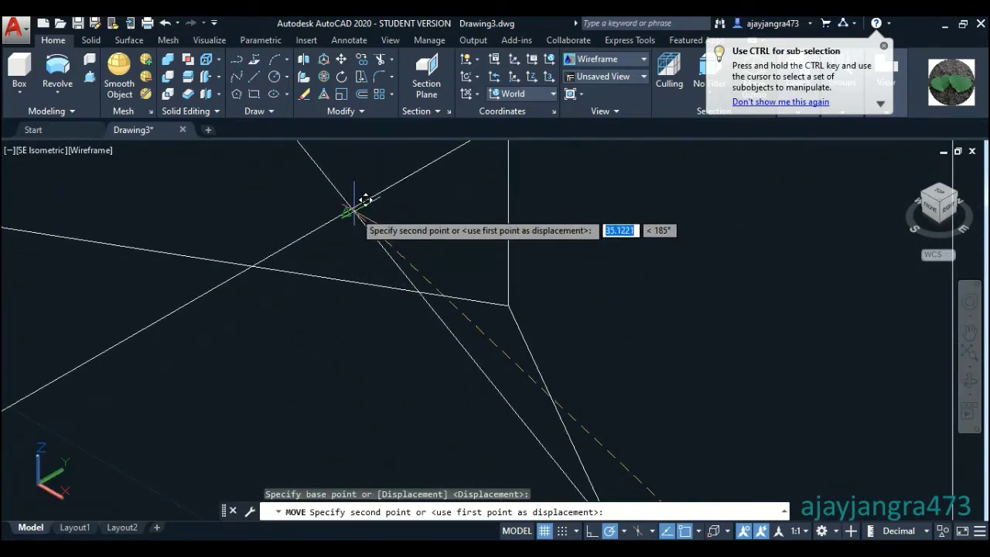
left_click(346, 213)
scroll(346, 213, "down", 2)
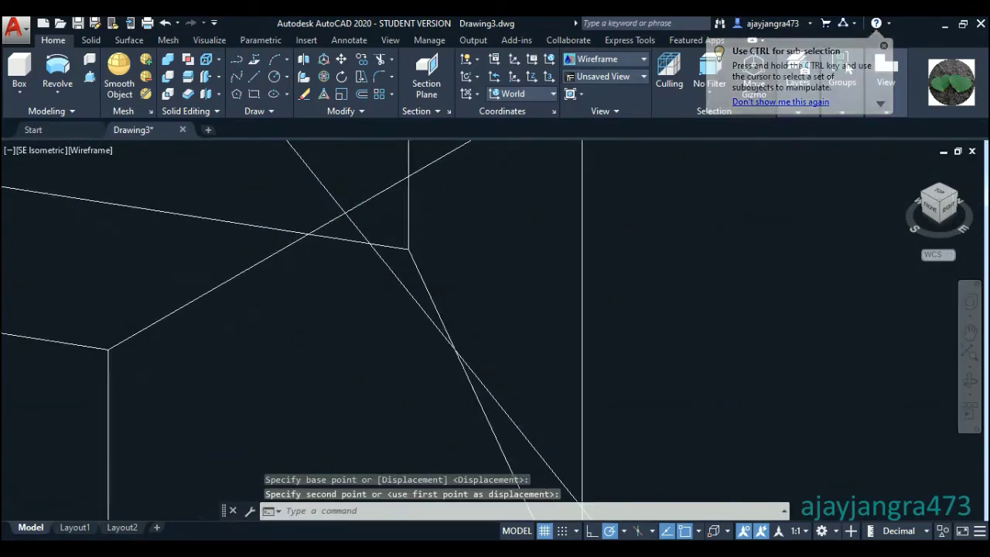
scroll(348, 225, "down", 2)
scroll(352, 236, "down", 3)
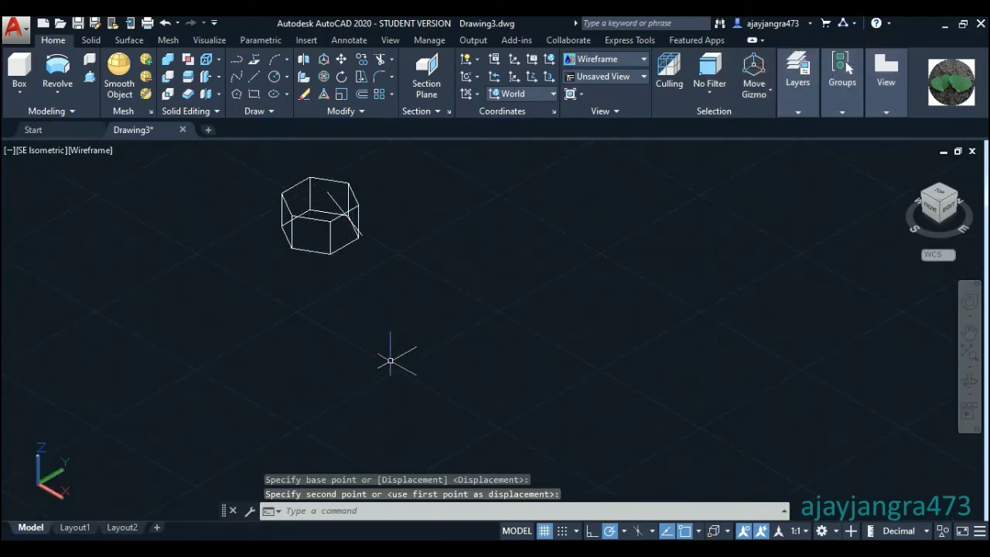
- Draw a new straight line below the prism and select it
scroll(325, 222, "up", 2)
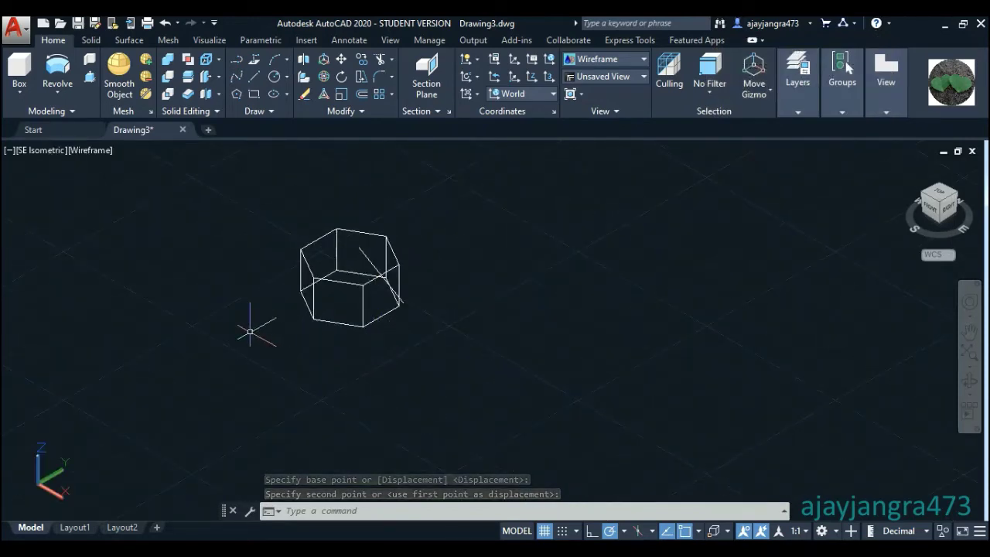
left_click(254, 76)
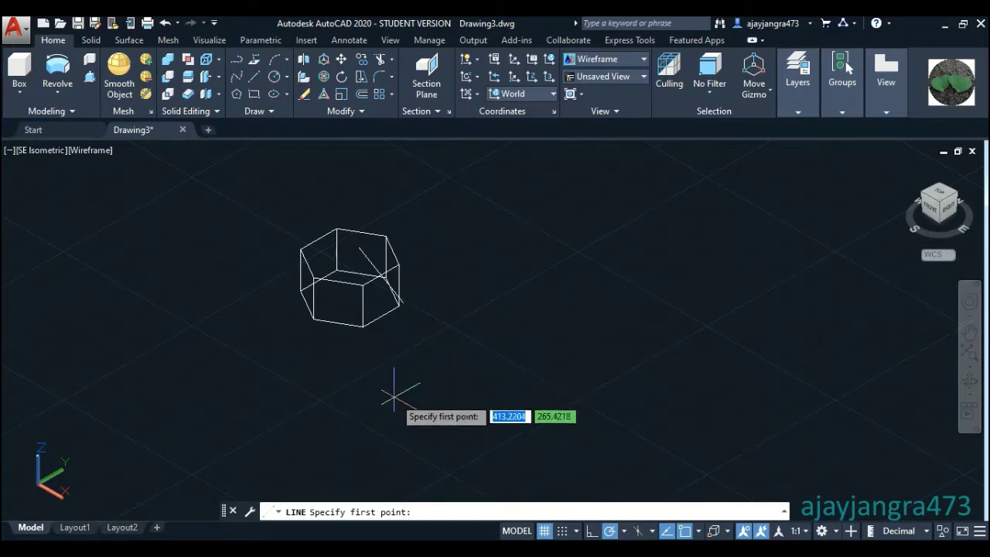
left_click(395, 396)
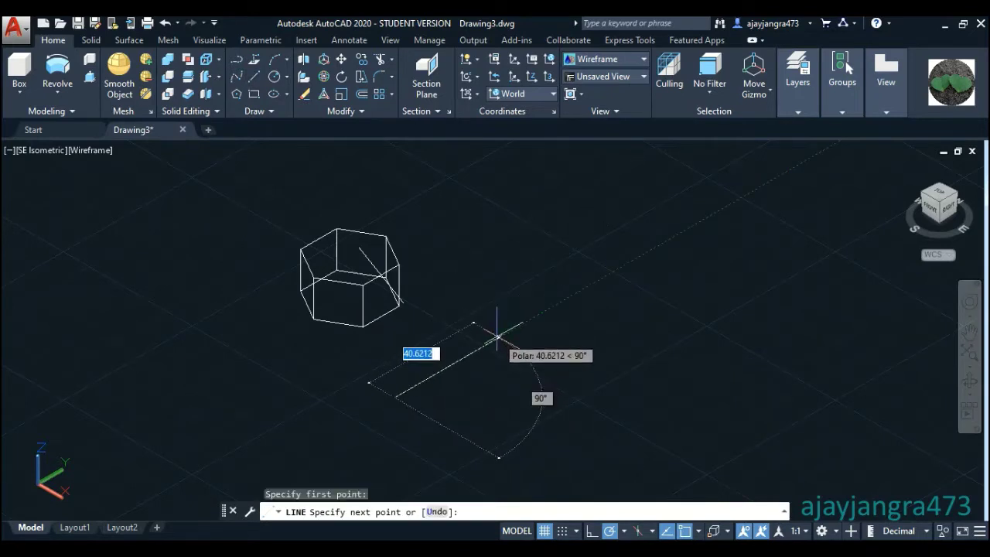
left_click(498, 334)
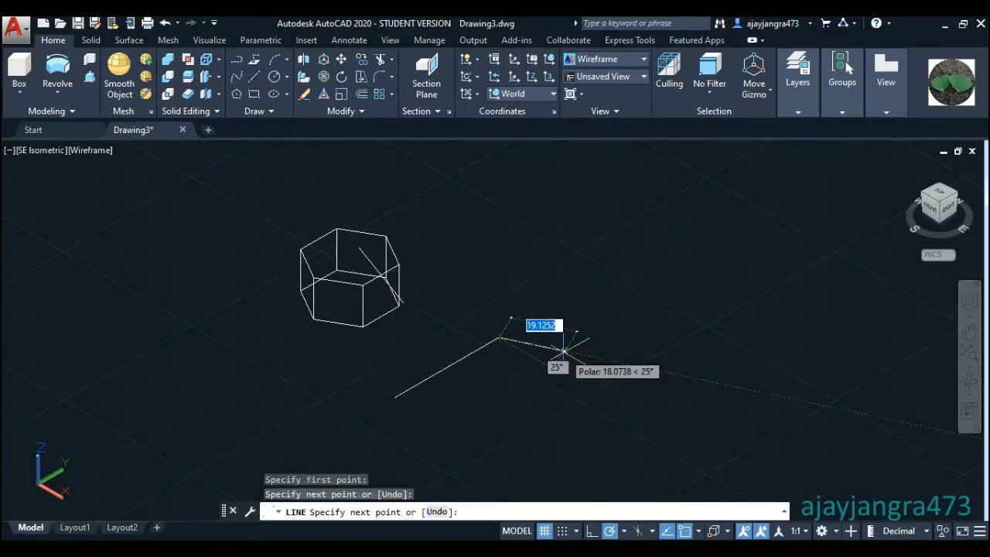
key("Escape")
left_click(534, 365)
left_click(460, 276)
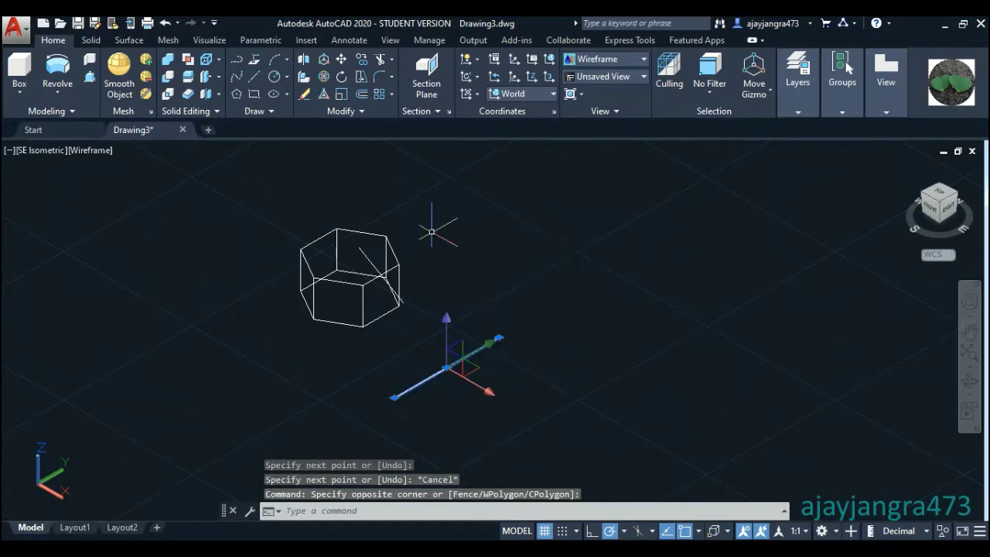
- Rotate the new line in 3D so it stands vertically
left_click(325, 93)
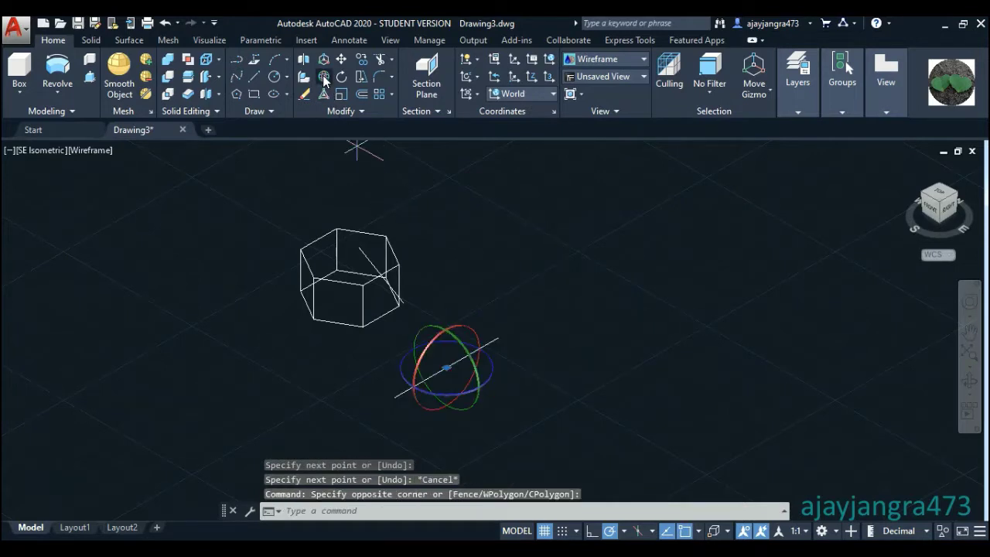
left_click(472, 329)
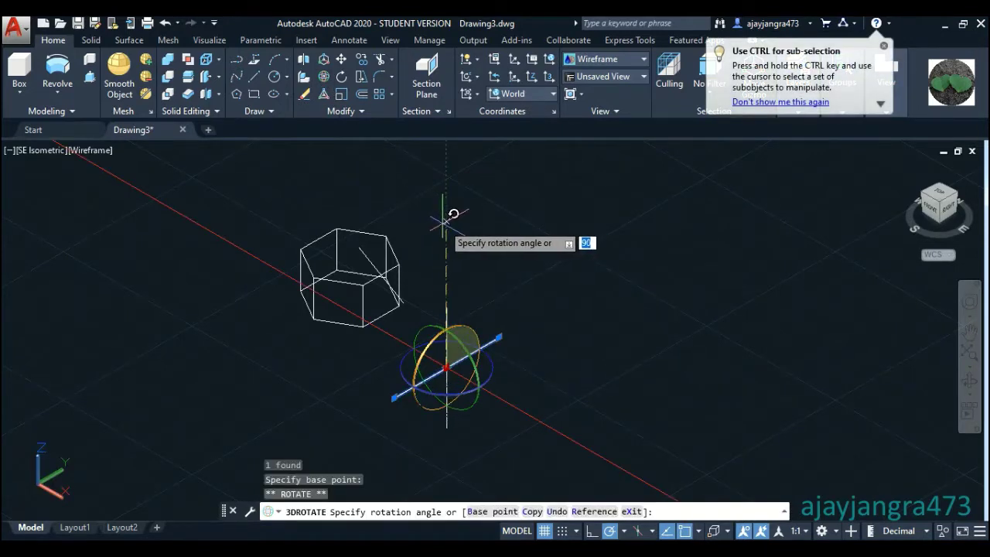
left_click(444, 223)
- Move the vertical line up so it passes through the centre of the hexagonal prism
right_click(547, 287)
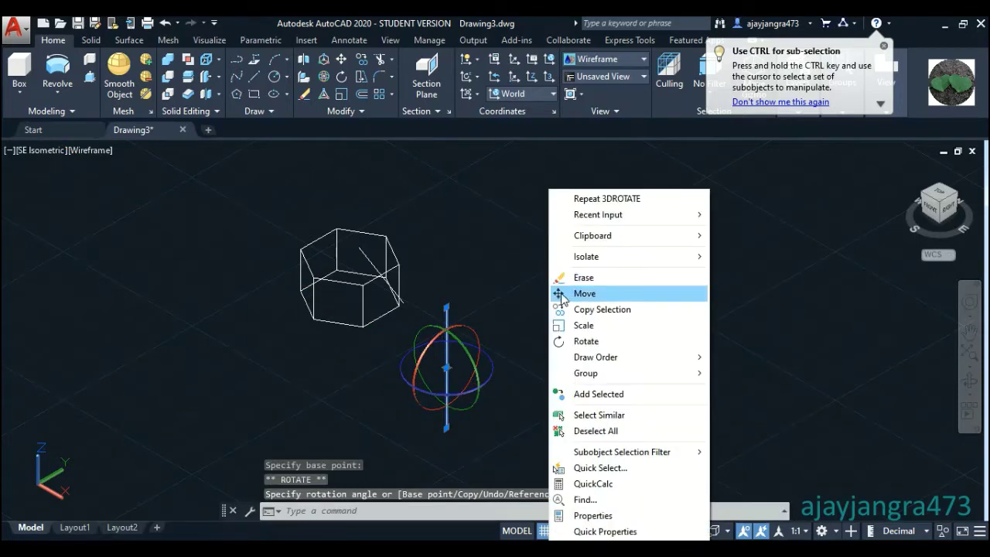
left_click(564, 294)
left_click(446, 428)
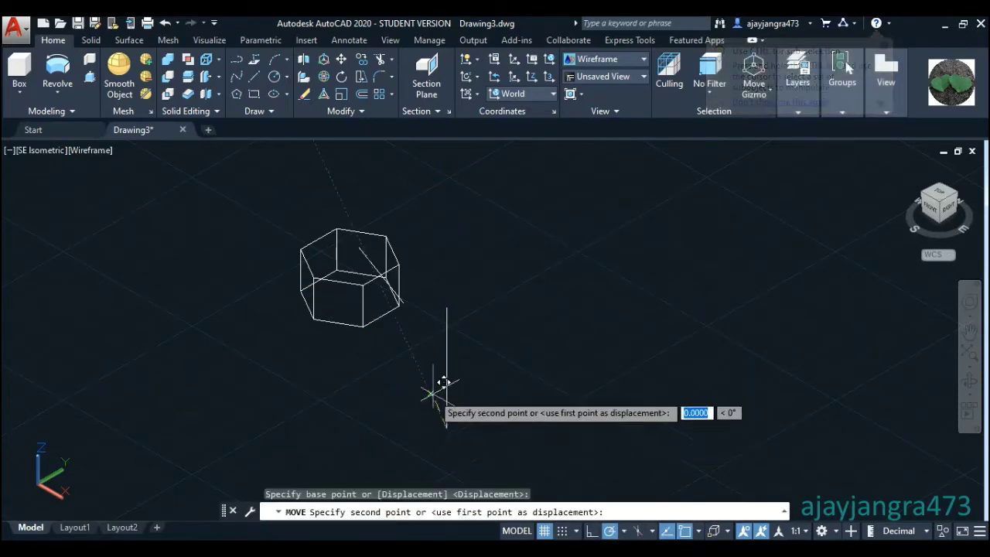
scroll(381, 293, "up", 3)
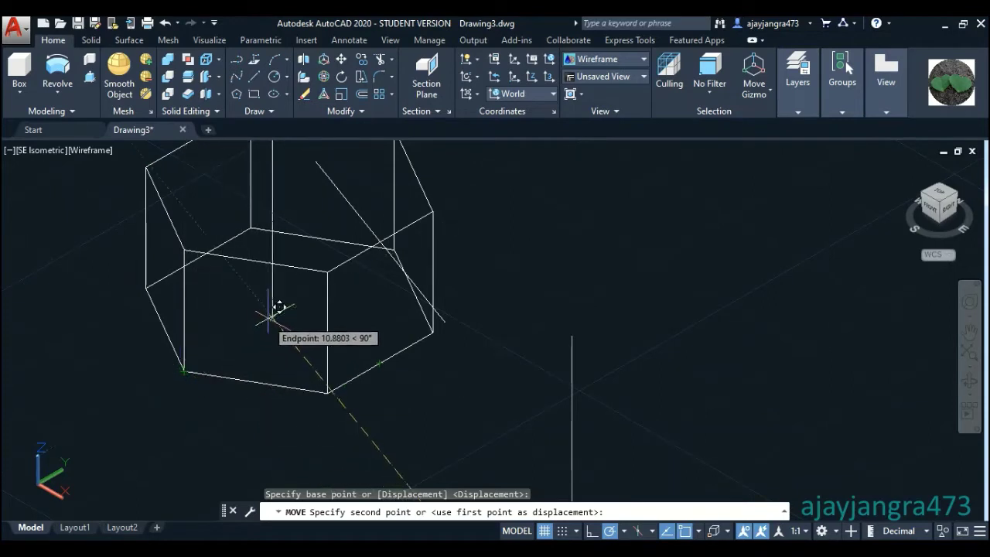
left_click(297, 300)
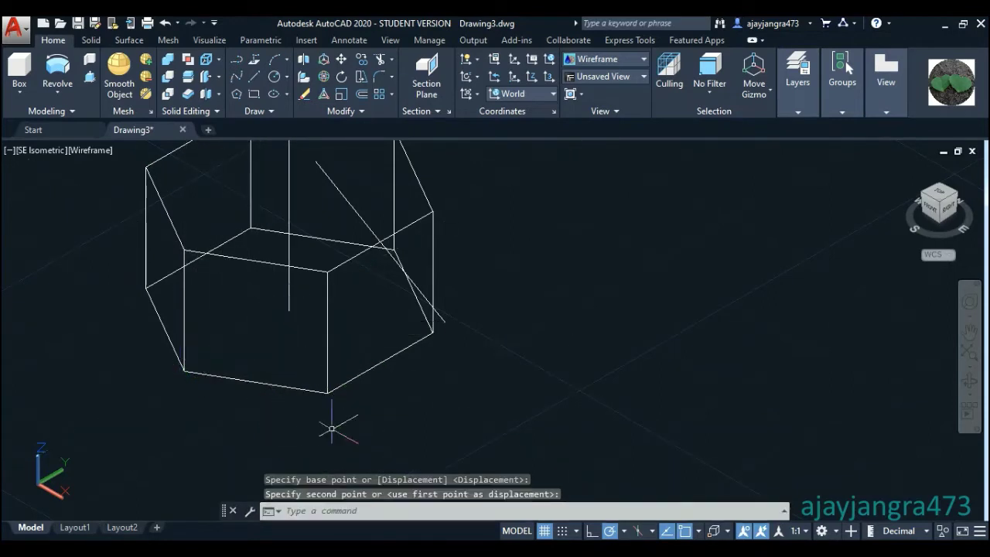
scroll(360, 468, "down", 2)
left_click(342, 198)
- Select the vertical line's midpoint grip and switch to the Front view
left_click(305, 221)
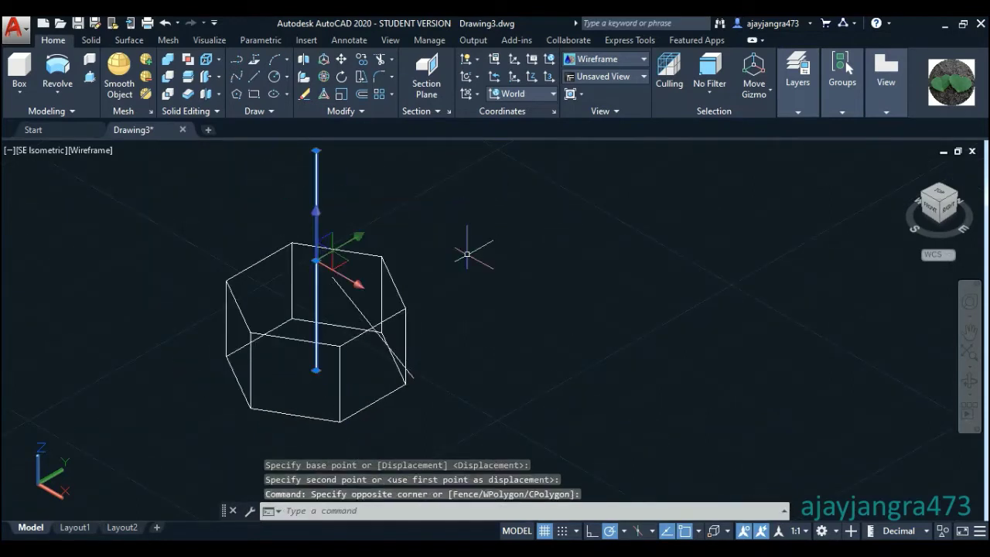
left_click(315, 260)
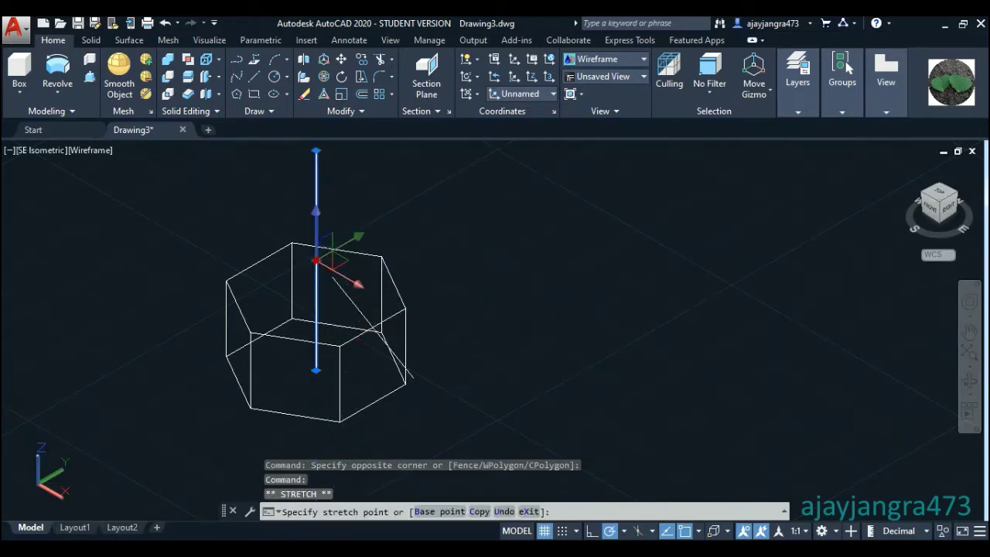
key("Escape")
left_click(315, 260)
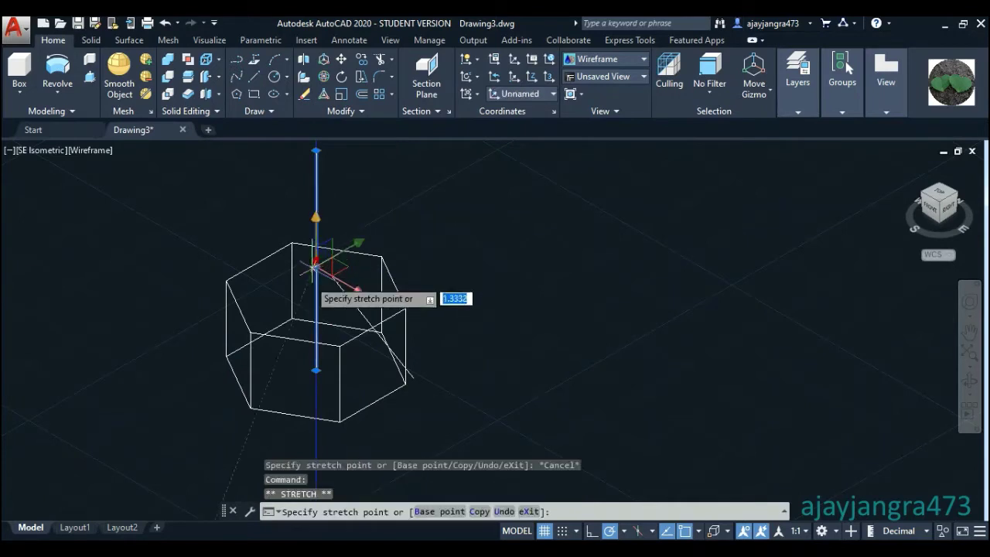
left_click(317, 285)
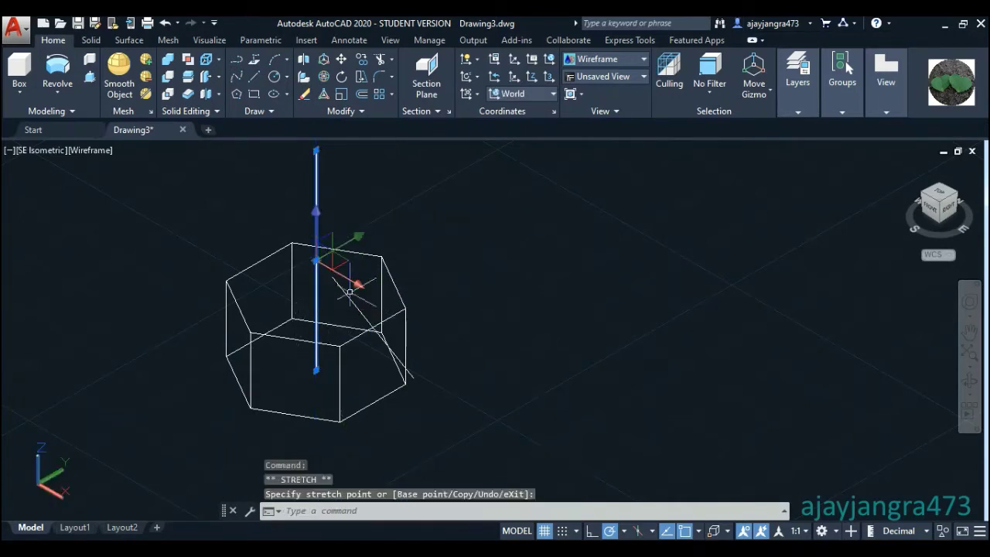
left_click(934, 217)
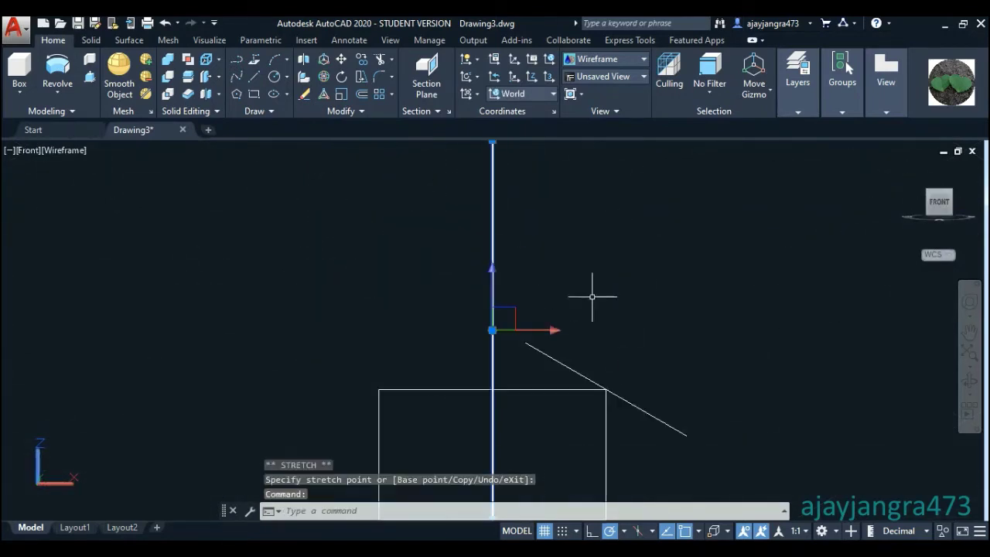
scroll(434, 205, "down", 2)
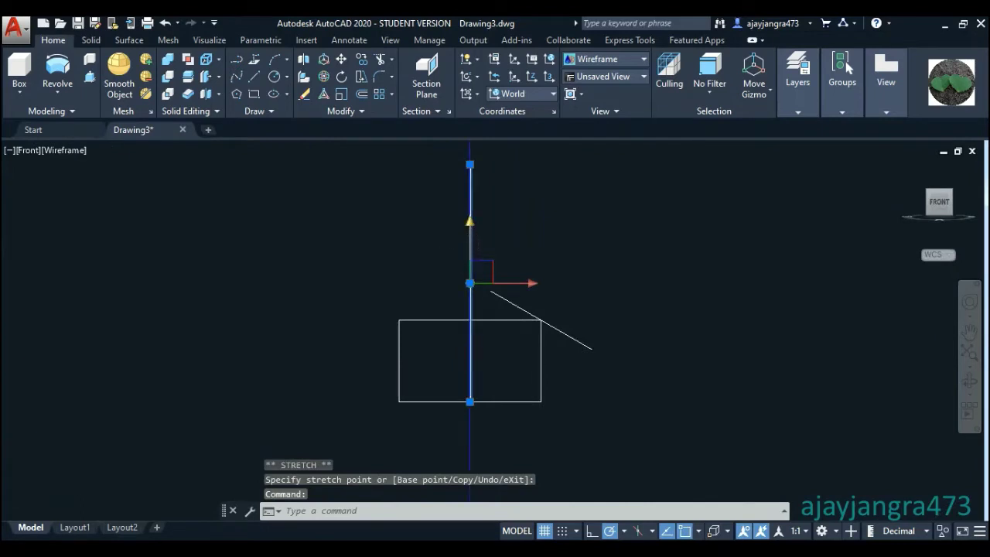
left_click(470, 283)
key("Escape")
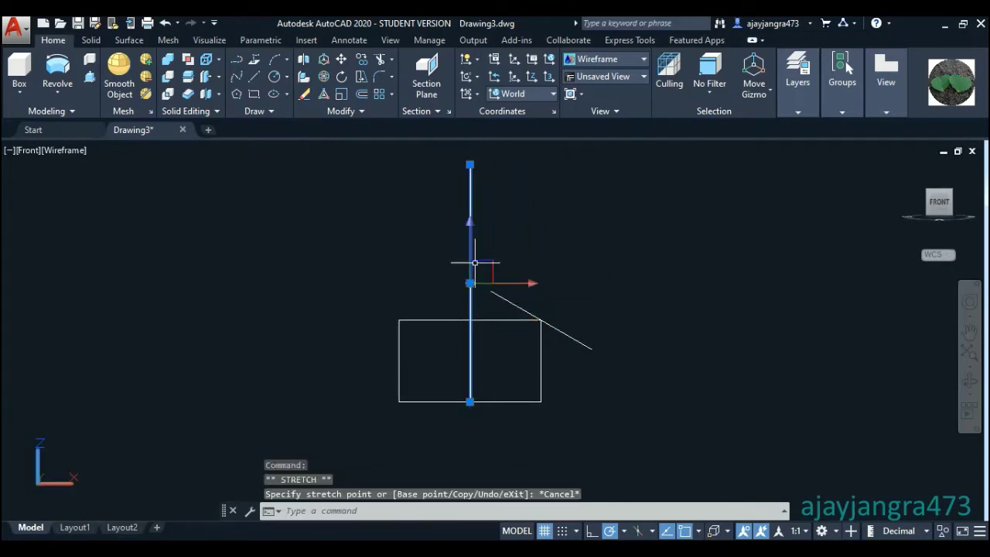
- Set the UCS to Front
left_click(528, 95)
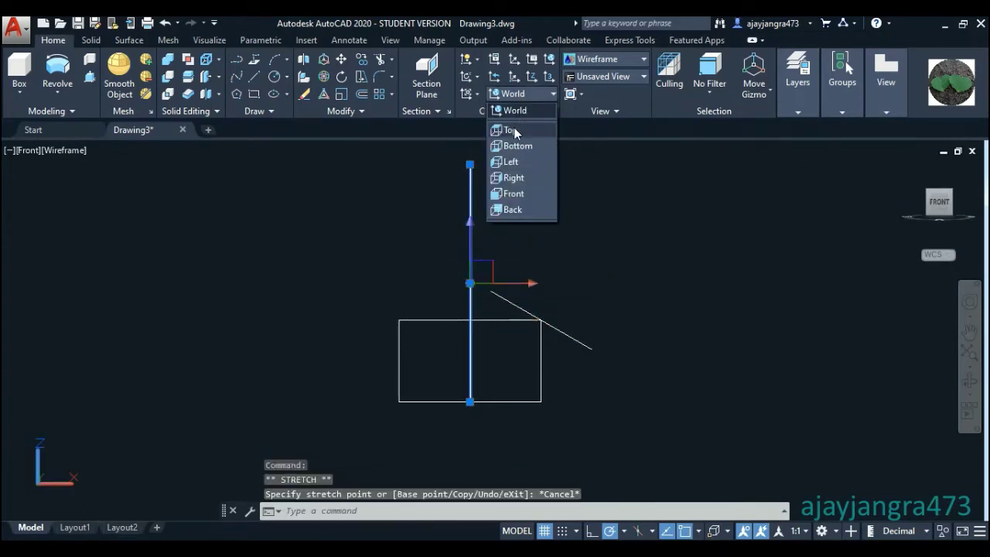
key("Escape")
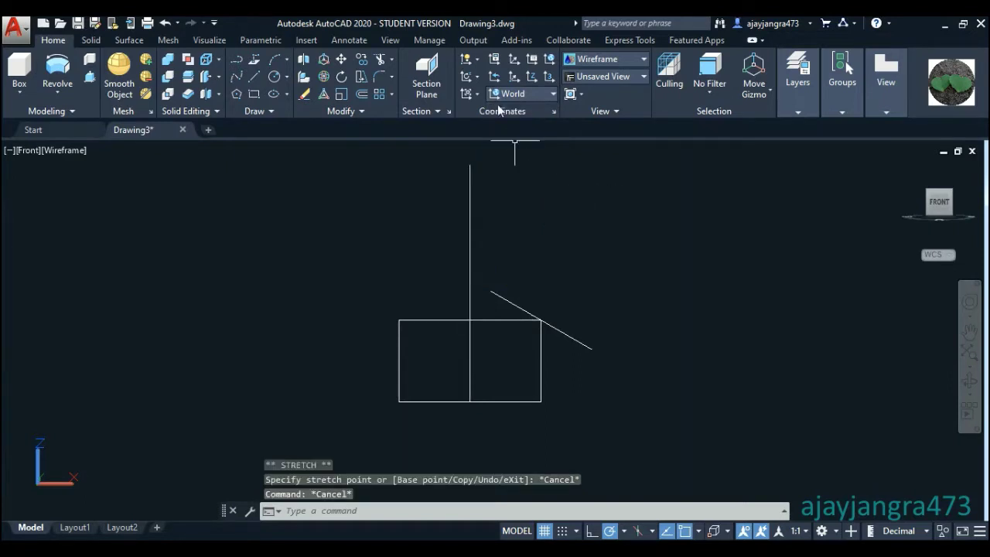
left_click(514, 95)
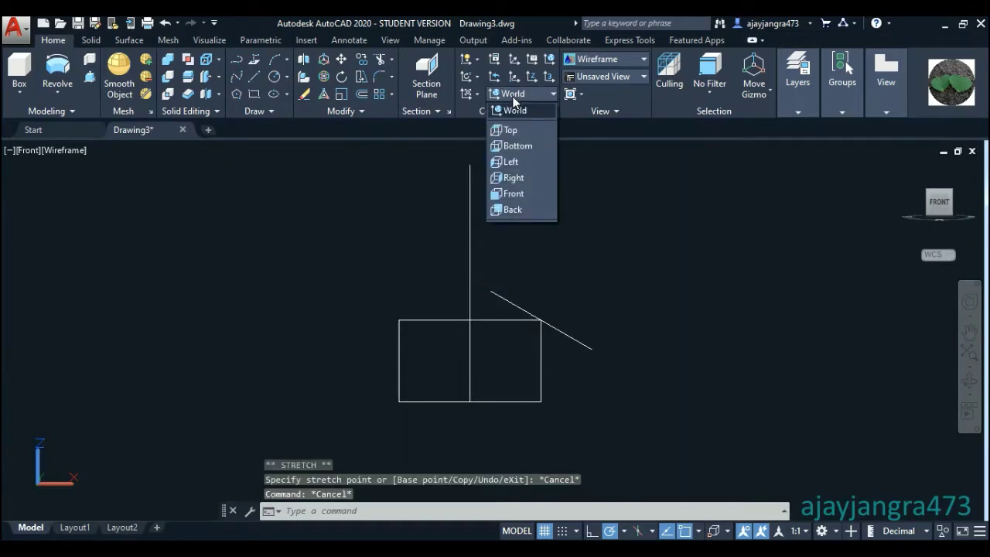
left_click(514, 194)
- Grip-stretch the vertical line's midpoint downward so it extends equally past the prism
left_click(530, 199)
left_click(449, 180)
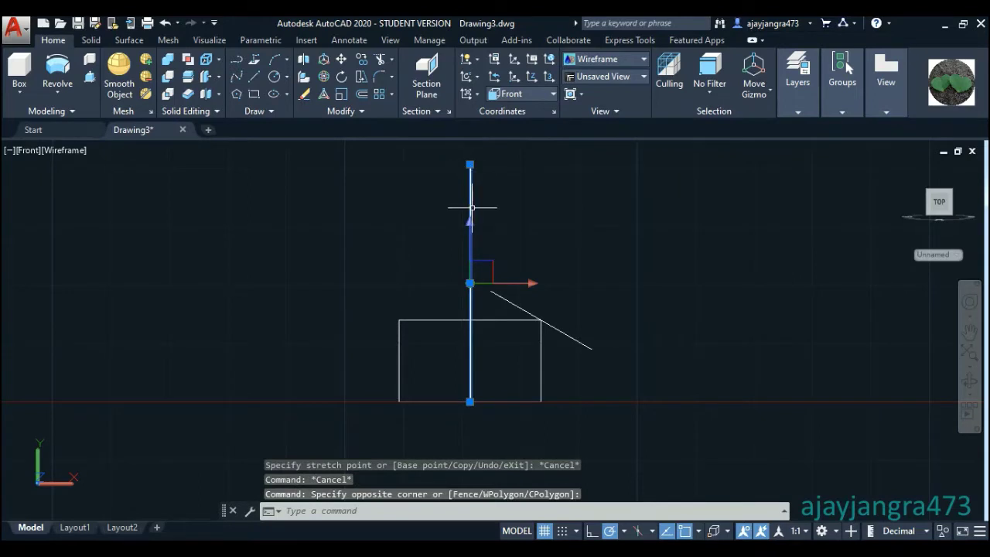
left_click(470, 283)
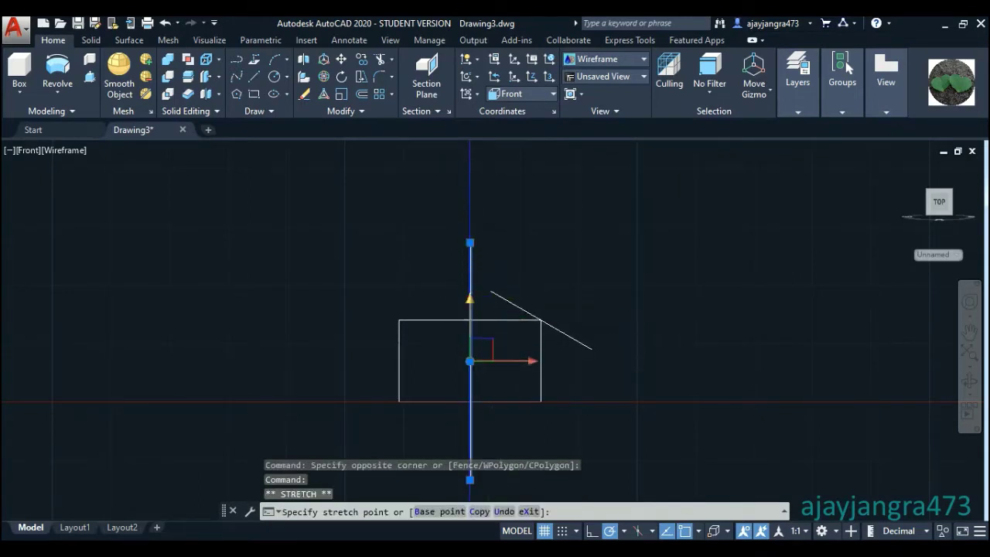
key("Escape")
scroll(513, 189, "down", 2)
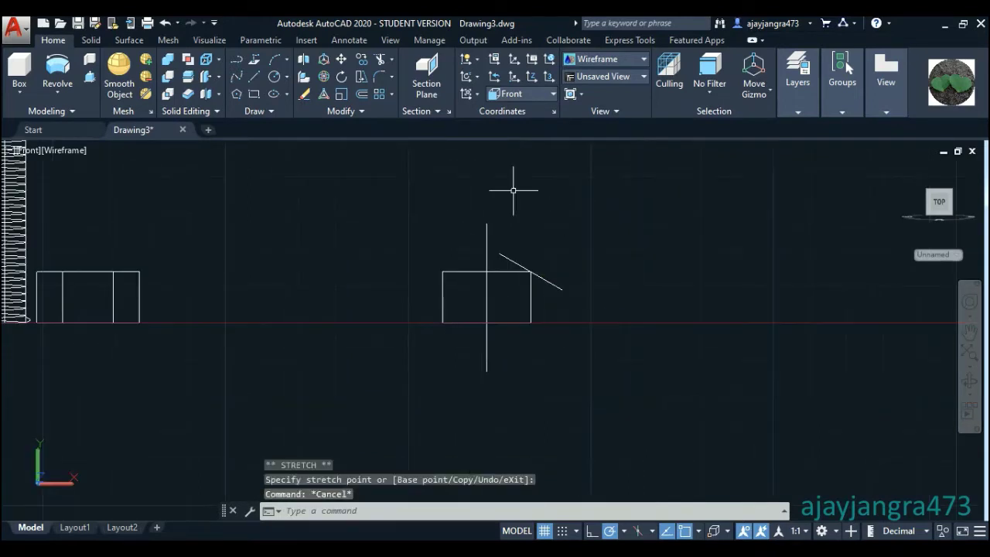
scroll(543, 245, "up", 2)
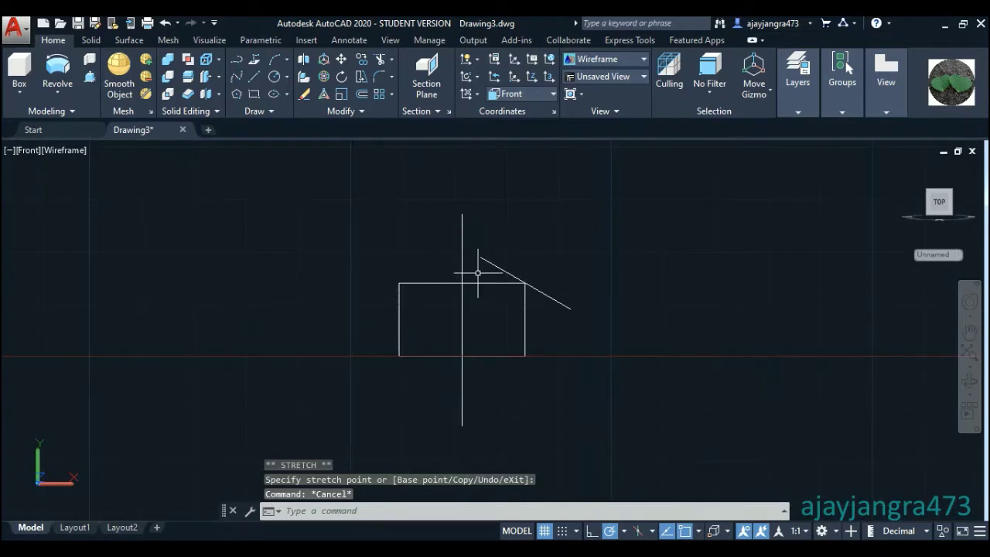
scroll(478, 273, "up", 2)
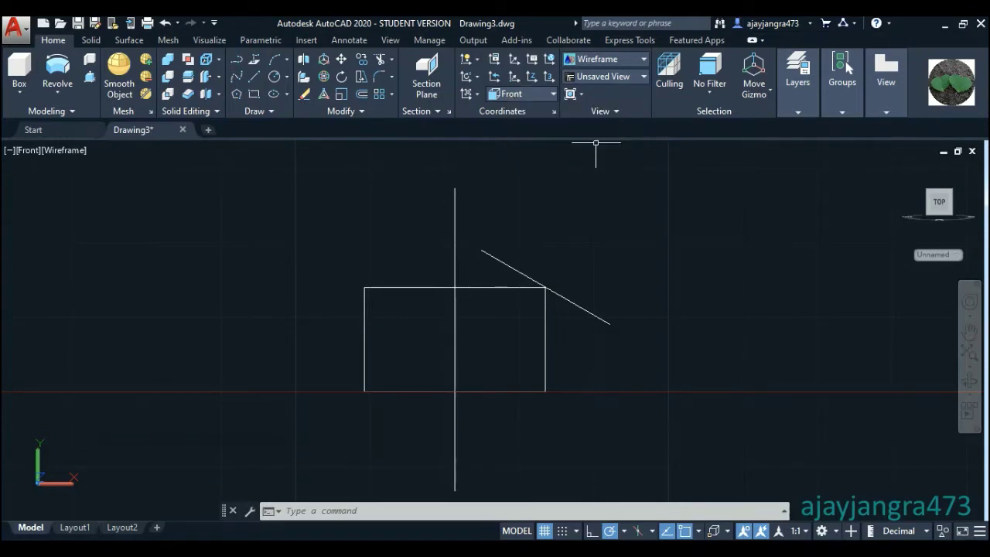
- Restore the World UCS and return to the isometric view
left_click(523, 105)
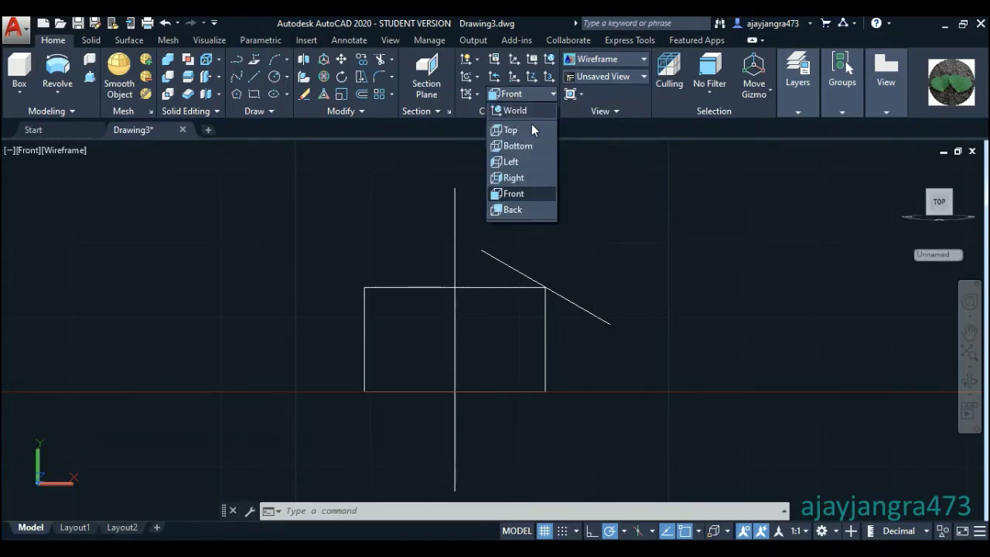
left_click(519, 114)
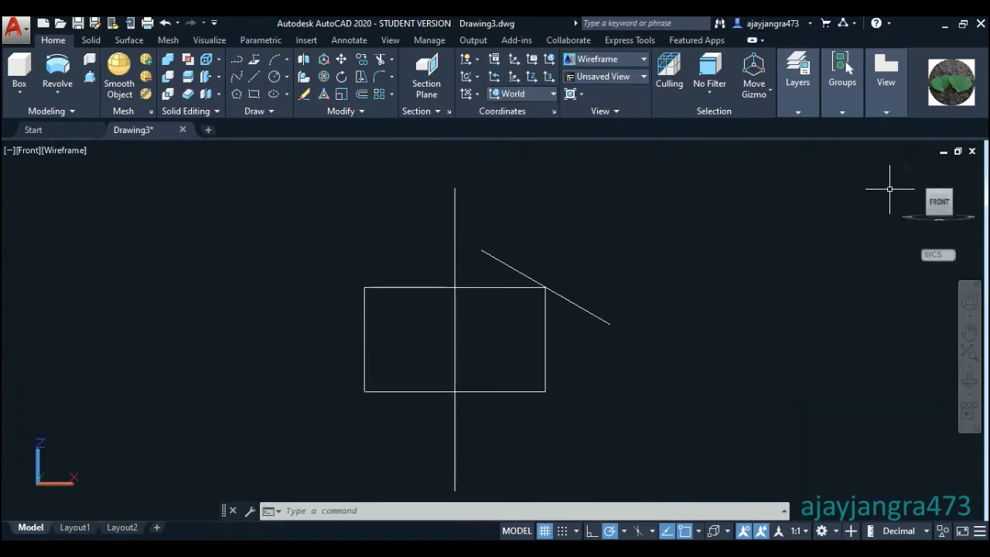
left_click(954, 198)
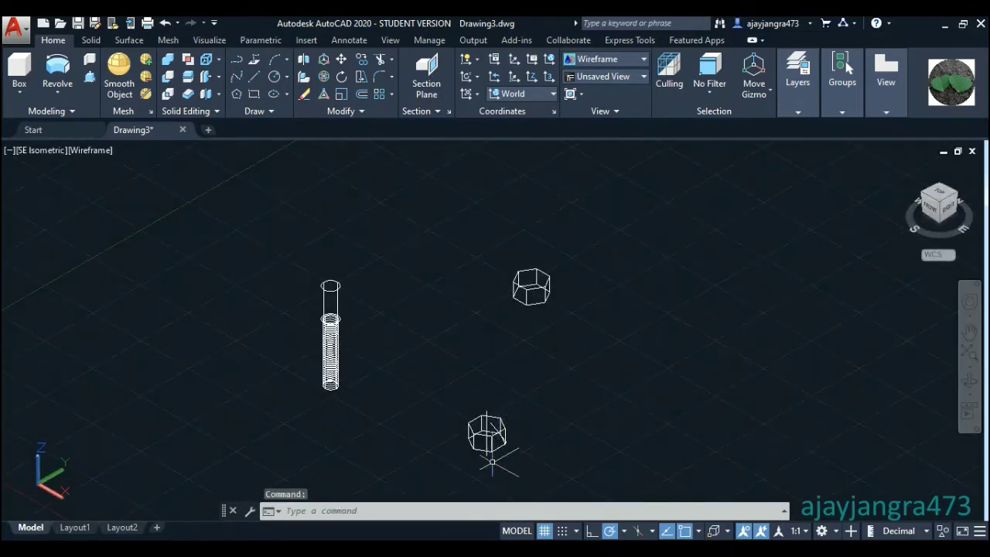
- Revolve the slanted line 360° about the vertical line's bottom and top endpoints
scroll(492, 462, "up", 4)
scroll(508, 442, "up", 2)
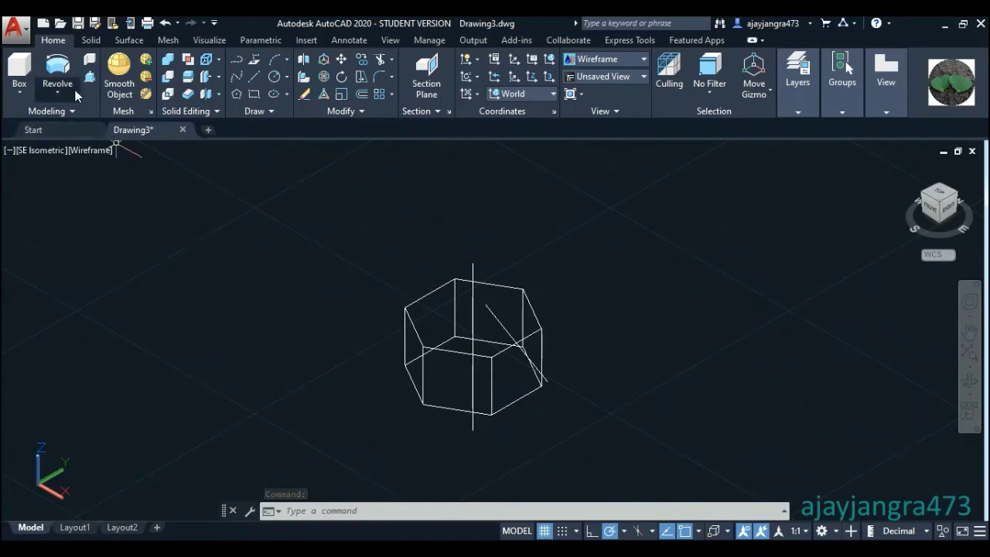
left_click(57, 68)
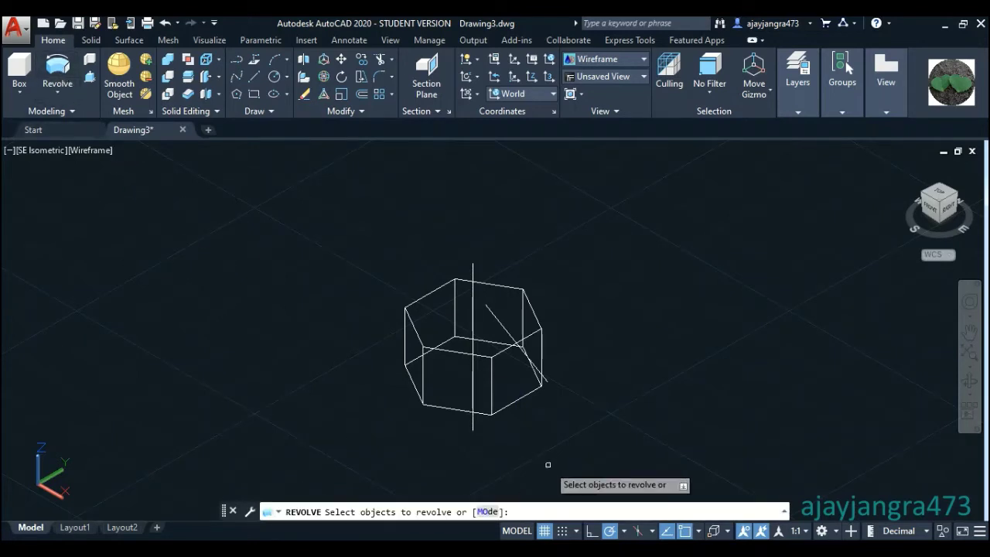
left_click(492, 319)
key("Return")
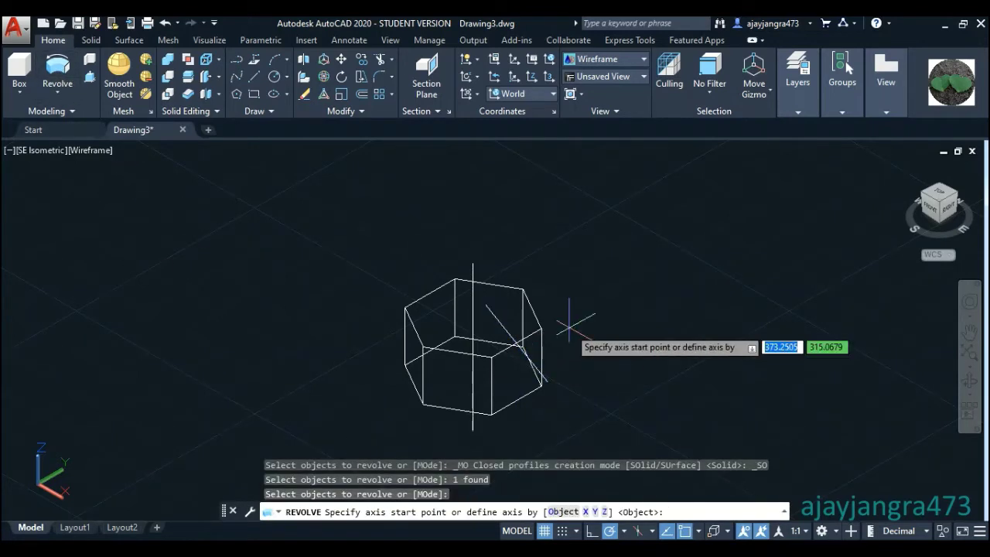
left_click(473, 429)
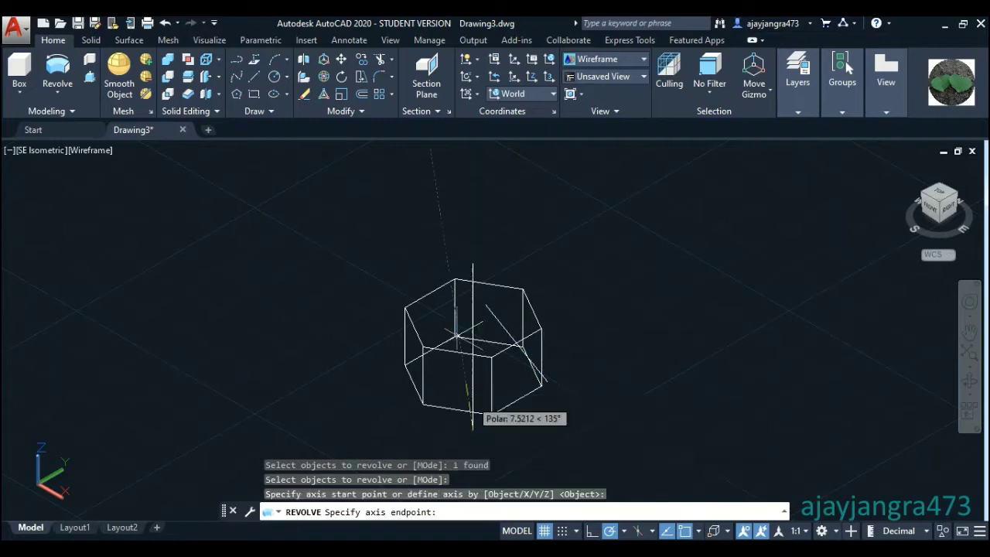
left_click(472, 262)
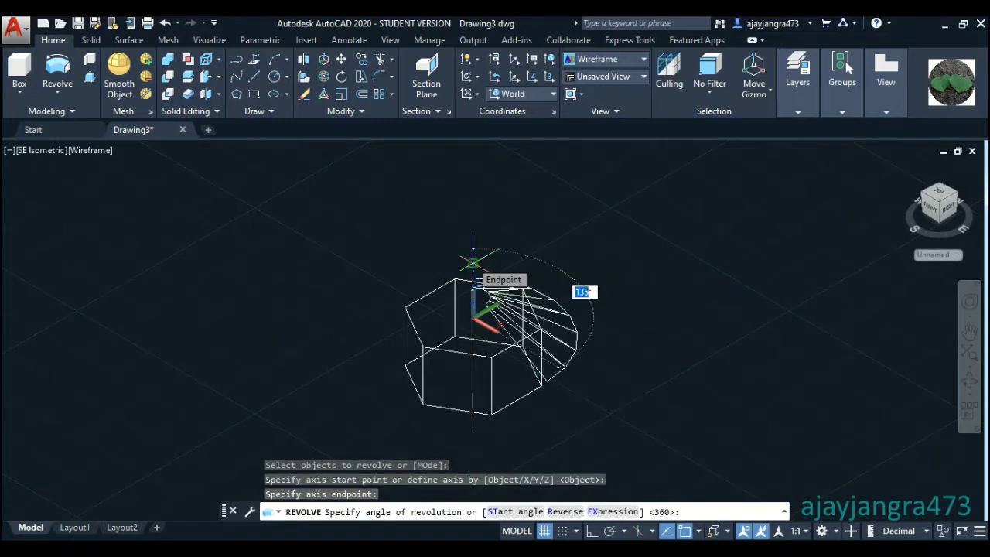
key("Return")
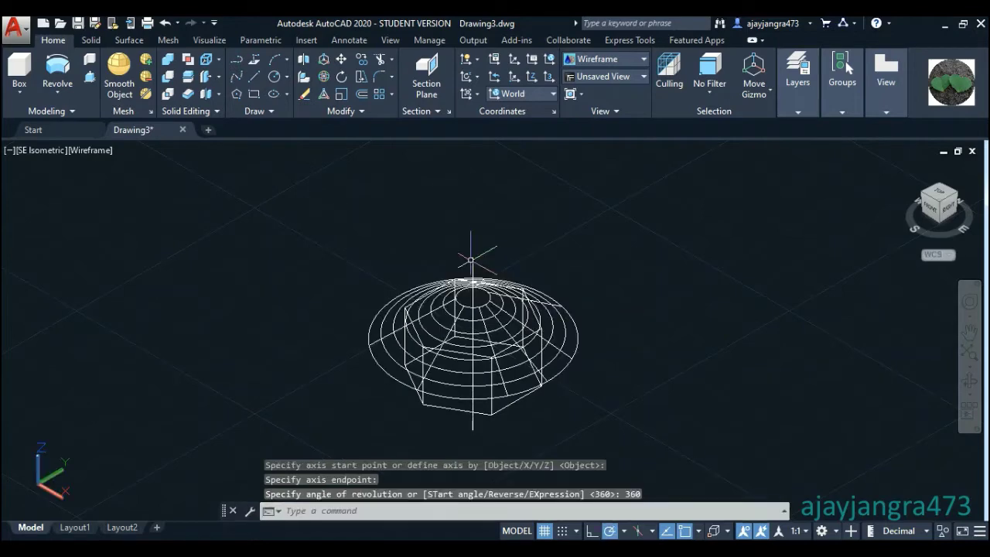
mouse_move(917, 219)
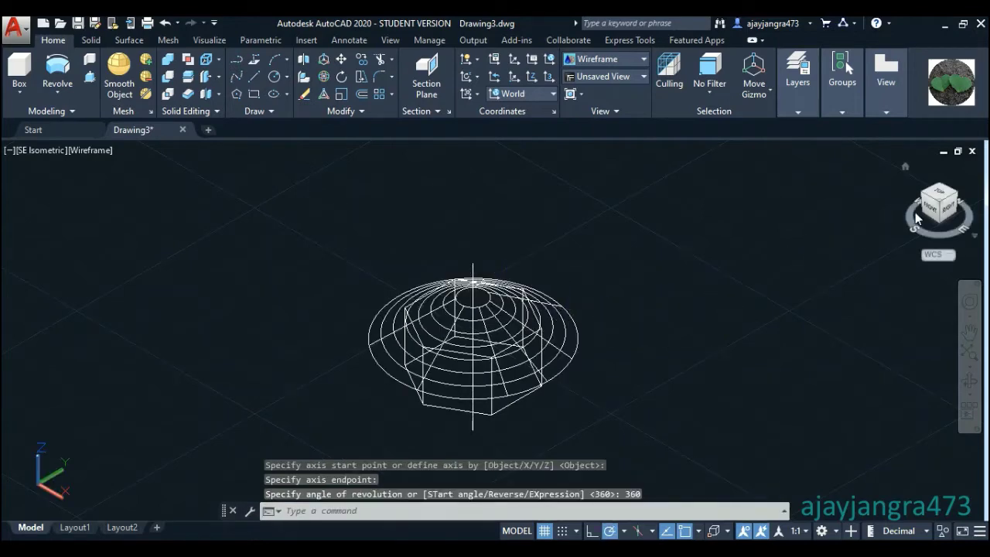
left_click(934, 214)
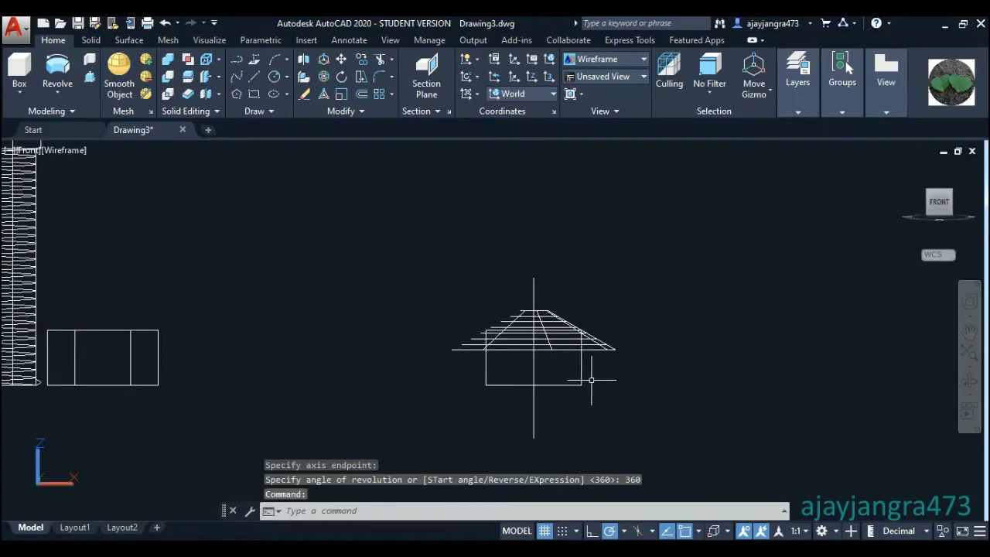
- Set the UCS to Front and erase the vertical axis line
left_click(552, 94)
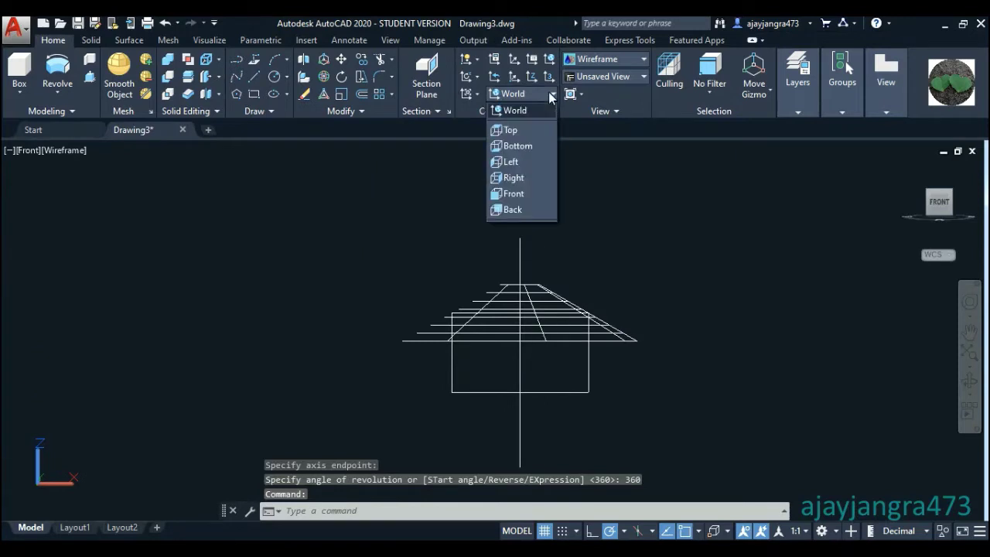
left_click(527, 194)
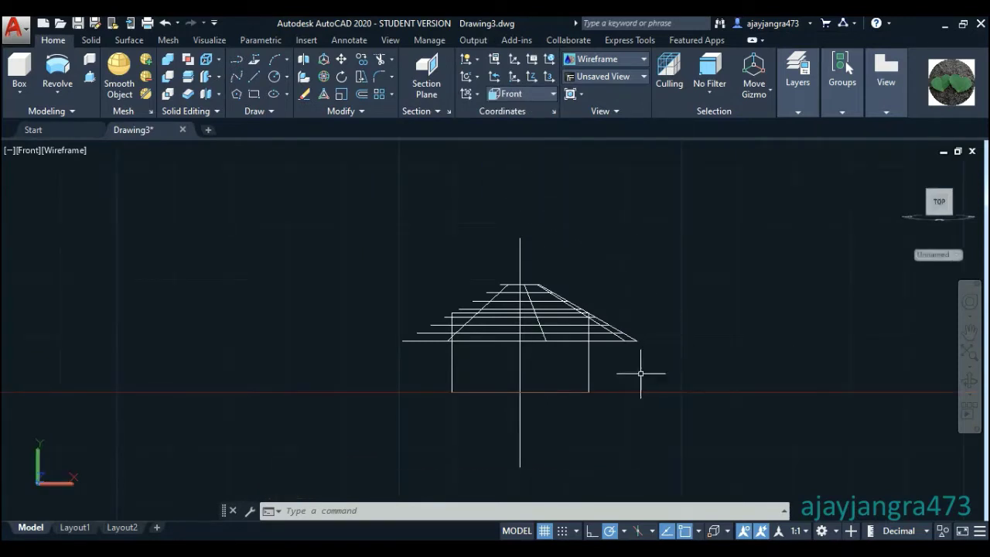
left_click(522, 371)
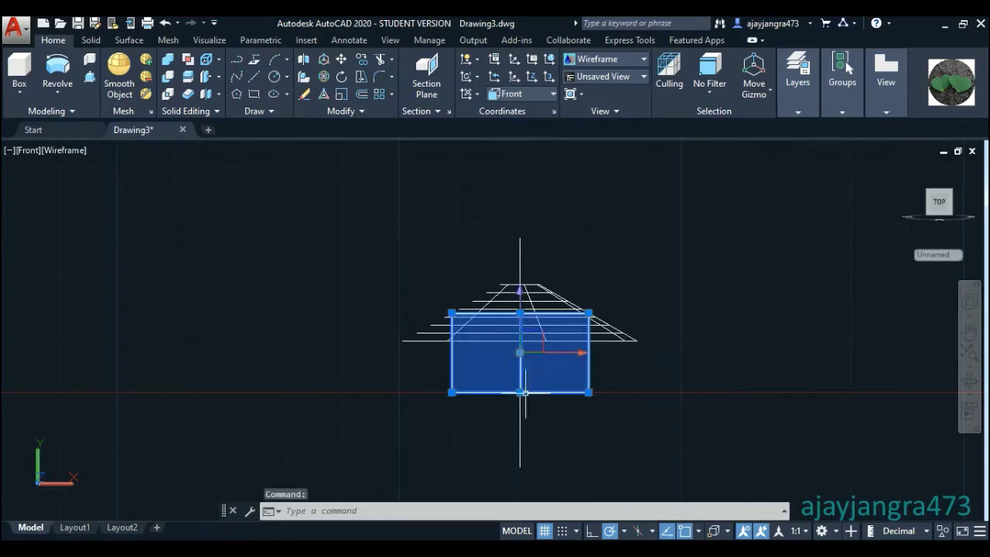
key("Escape")
left_click(542, 456)
left_click(491, 426)
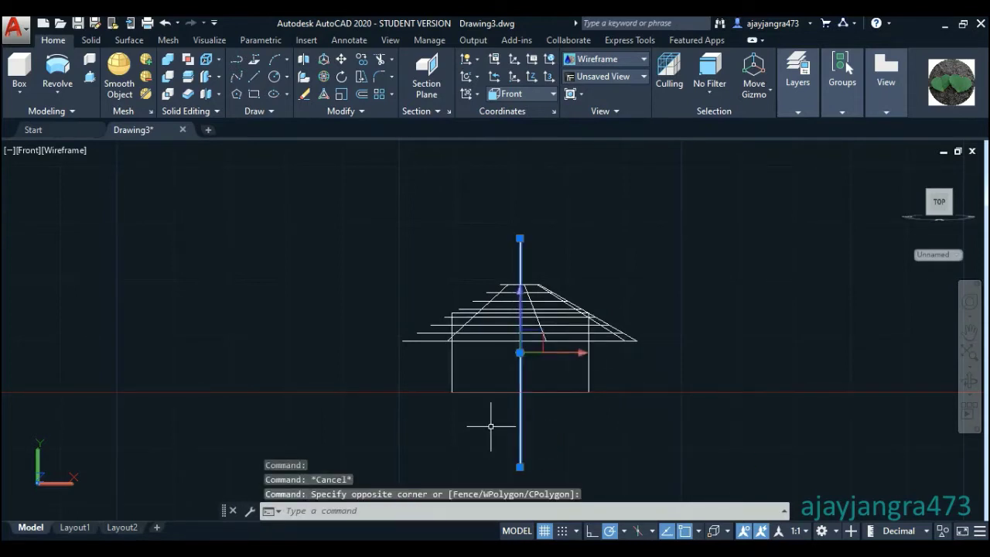
key("Delete")
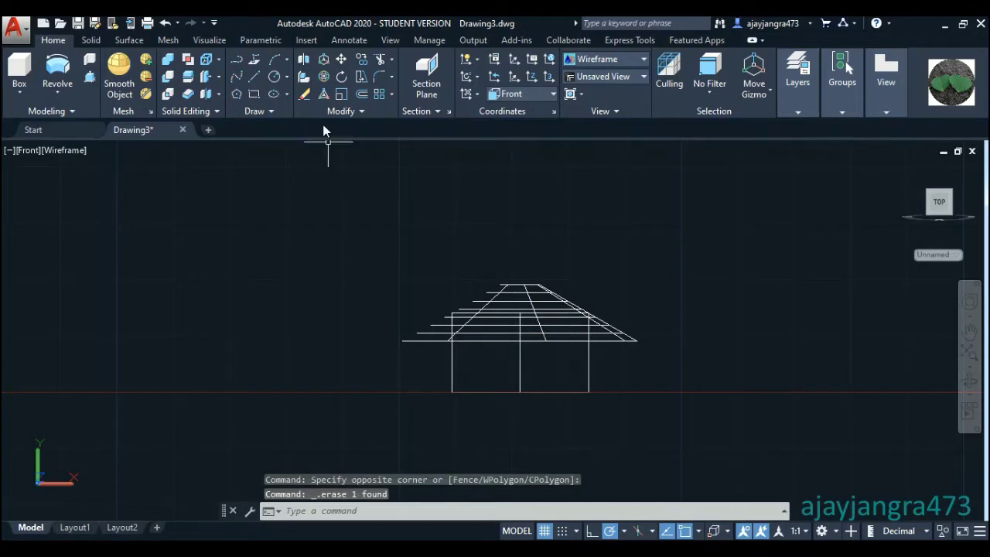
- Draw a horizontal line across the box from the left wall to the right wall
left_click(256, 80)
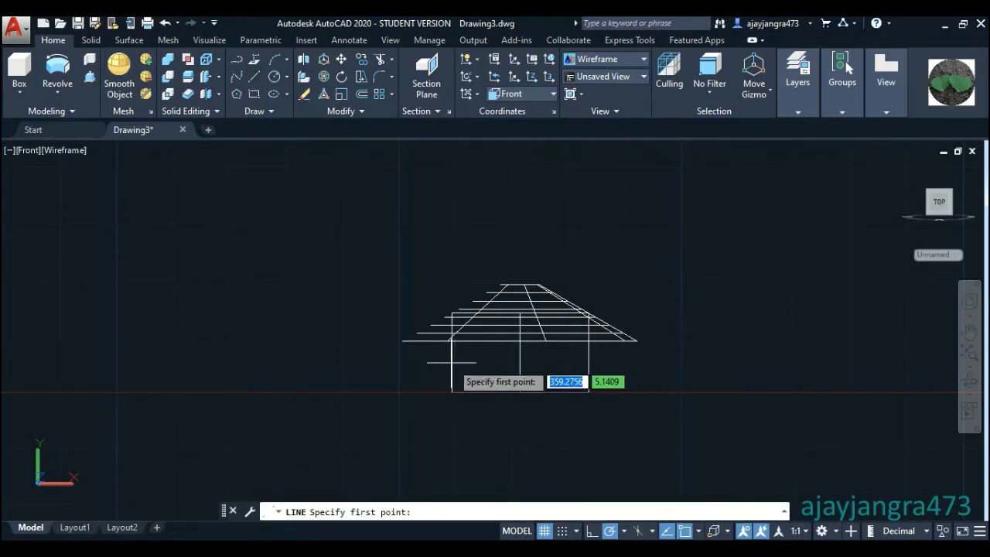
left_click(452, 352)
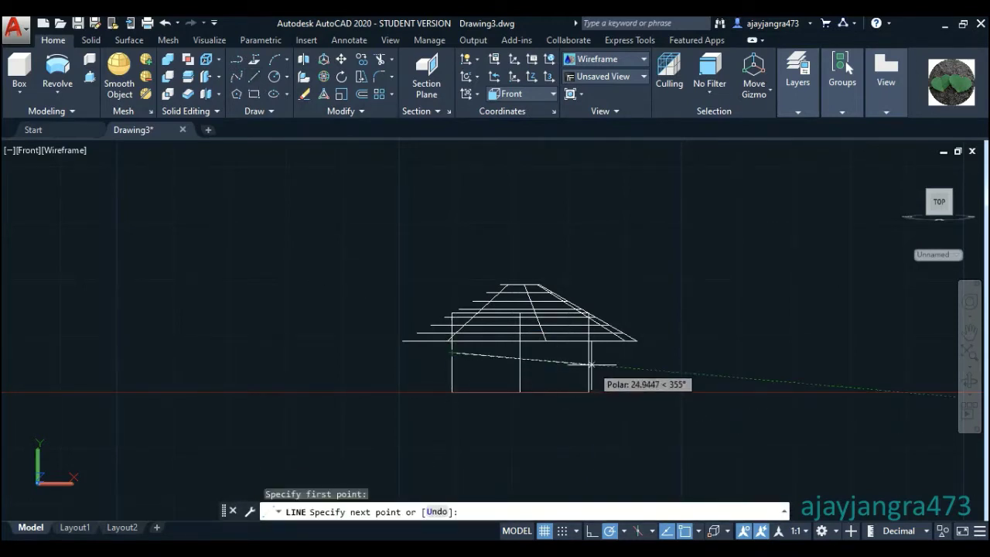
left_click(588, 353)
key("Escape")
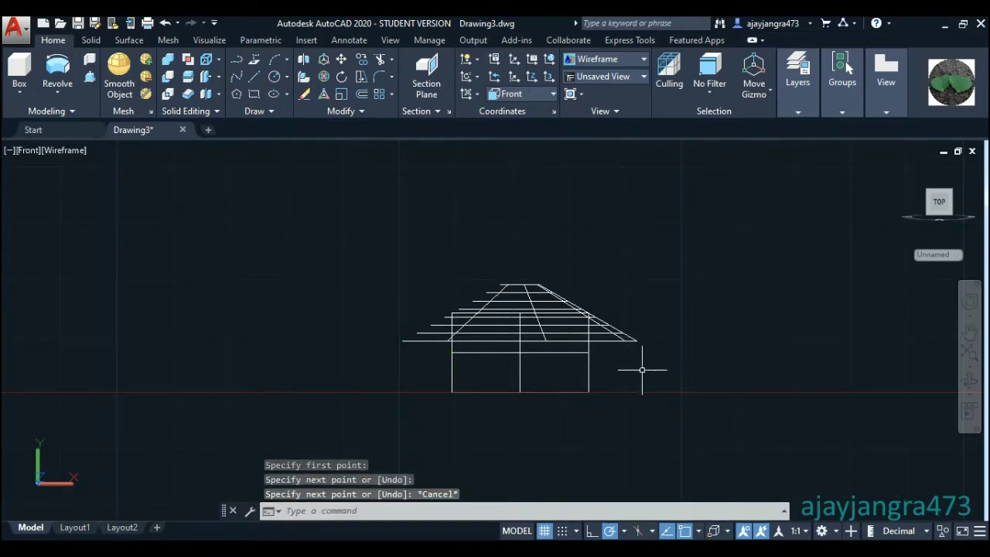
- Mirror the chamfered head objects across the horizontal line, keeping the originals
left_click(375, 109)
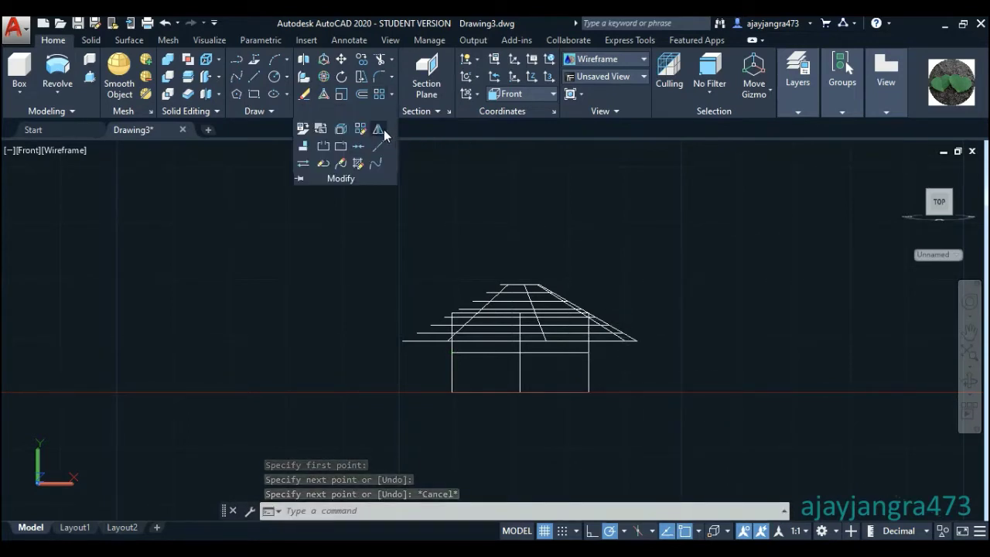
left_click(378, 129)
left_click(631, 338)
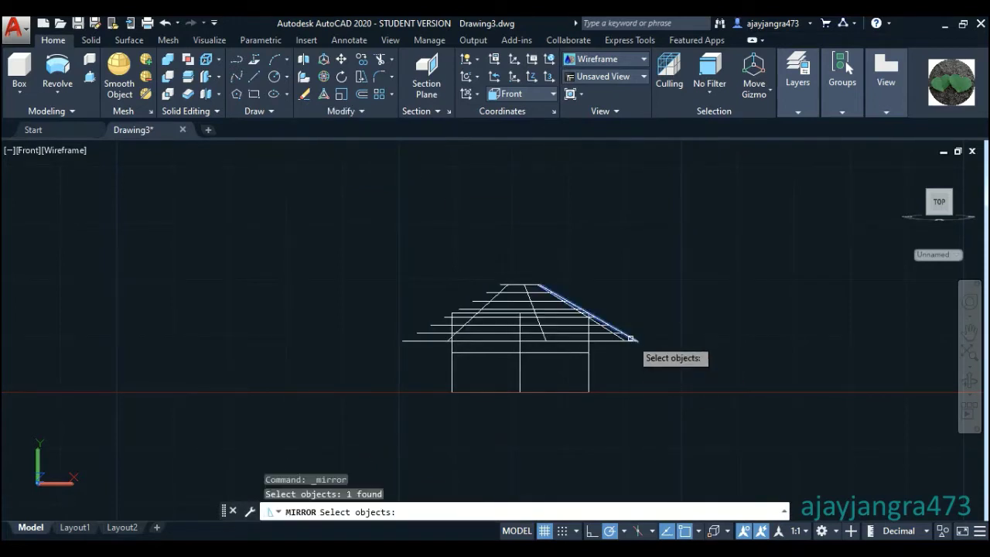
left_click(622, 340)
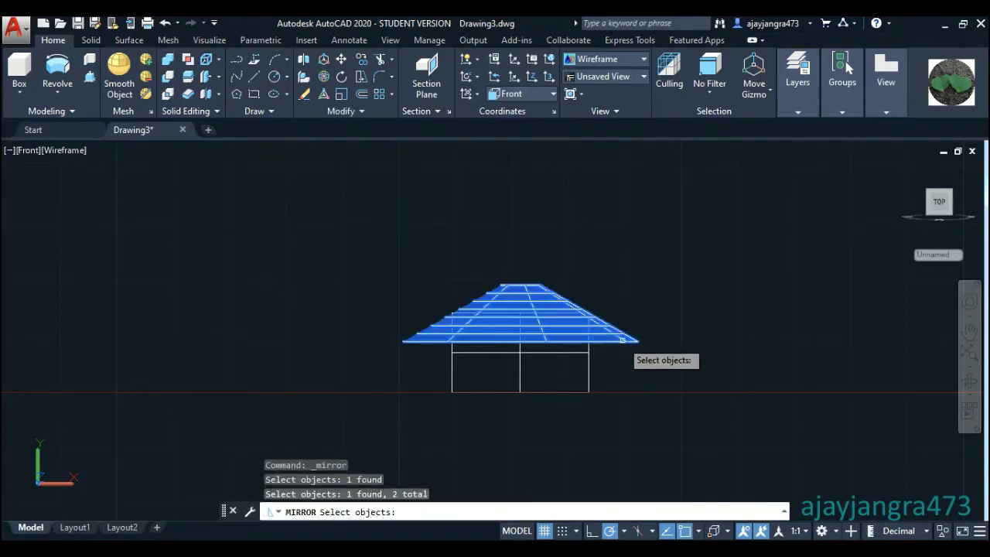
key("Return")
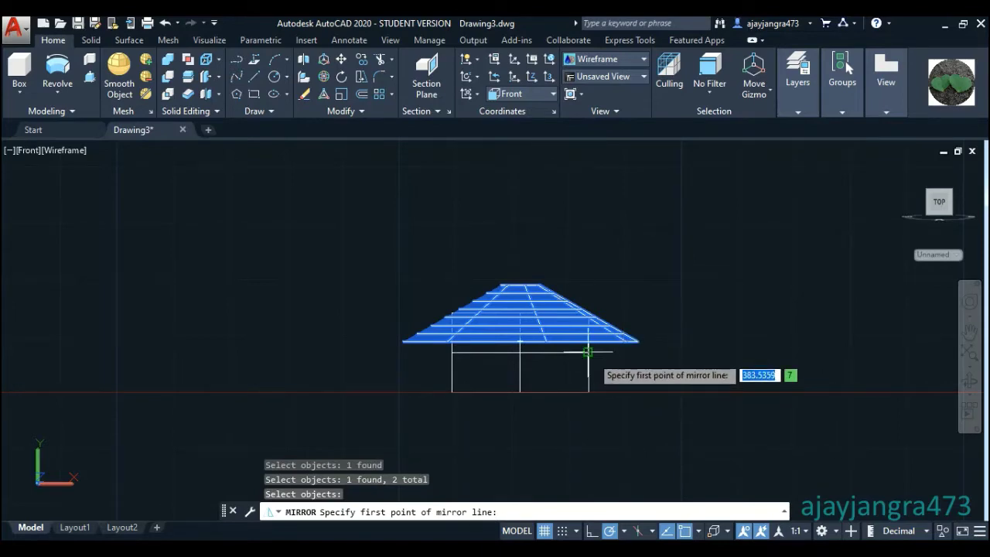
left_click(590, 353)
left_click(455, 354)
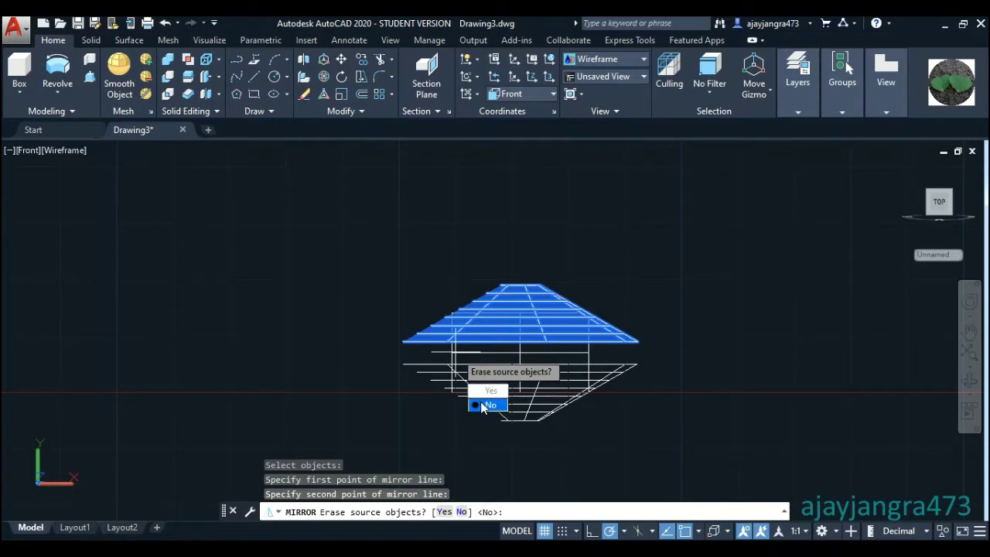
left_click(488, 404)
right_click(448, 372)
left_click(718, 288)
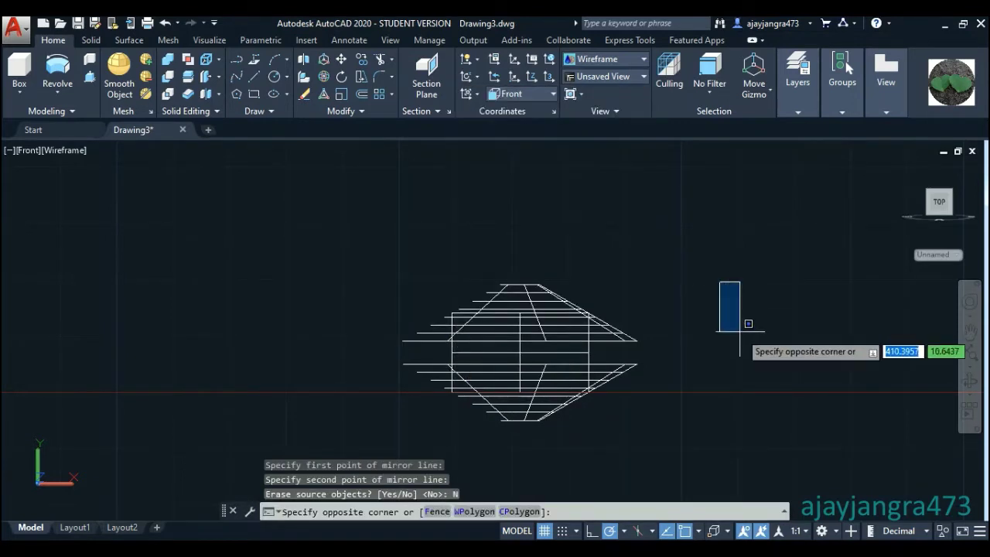
- Set the UCS to World and slice the head block with the lower chamfer surface, keeping both sides
left_click(540, 94)
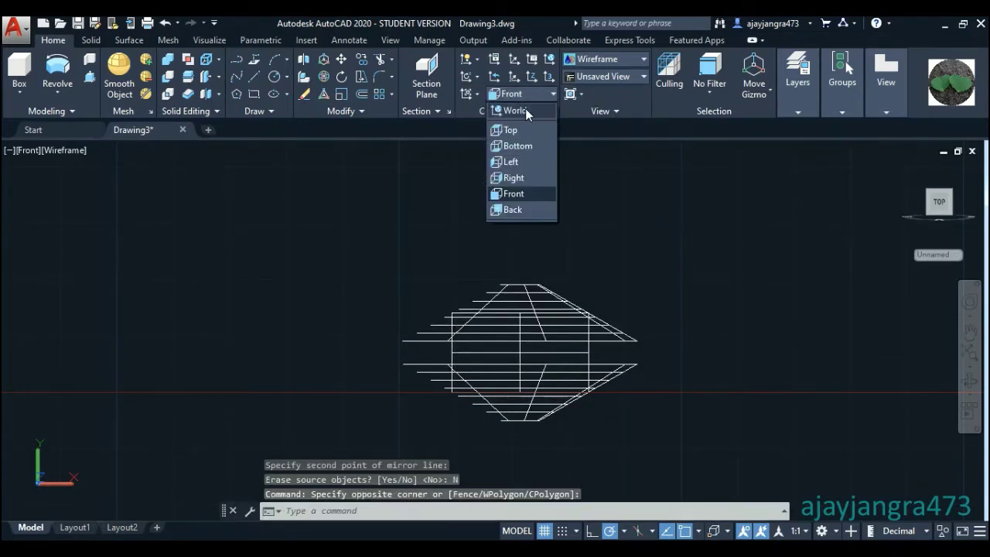
left_click(532, 112)
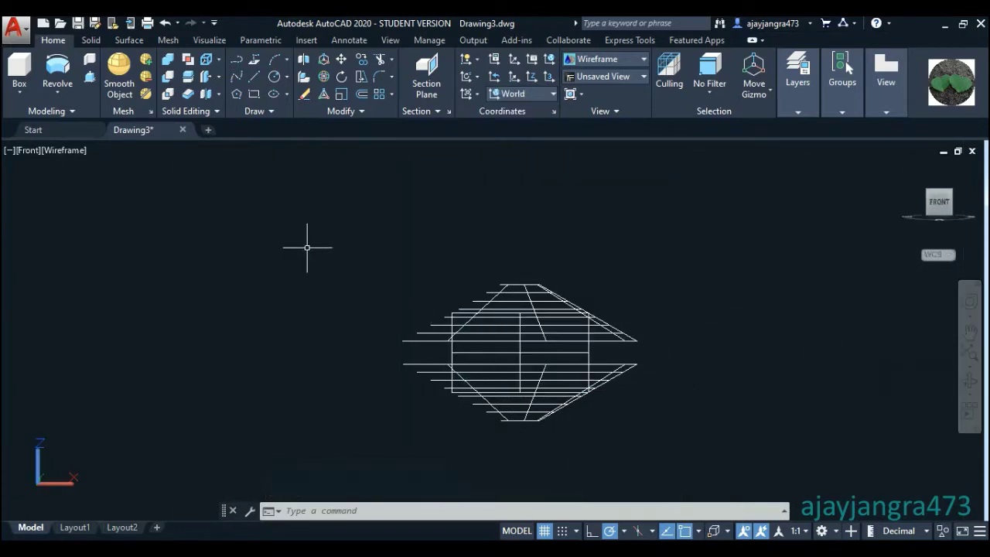
left_click(186, 78)
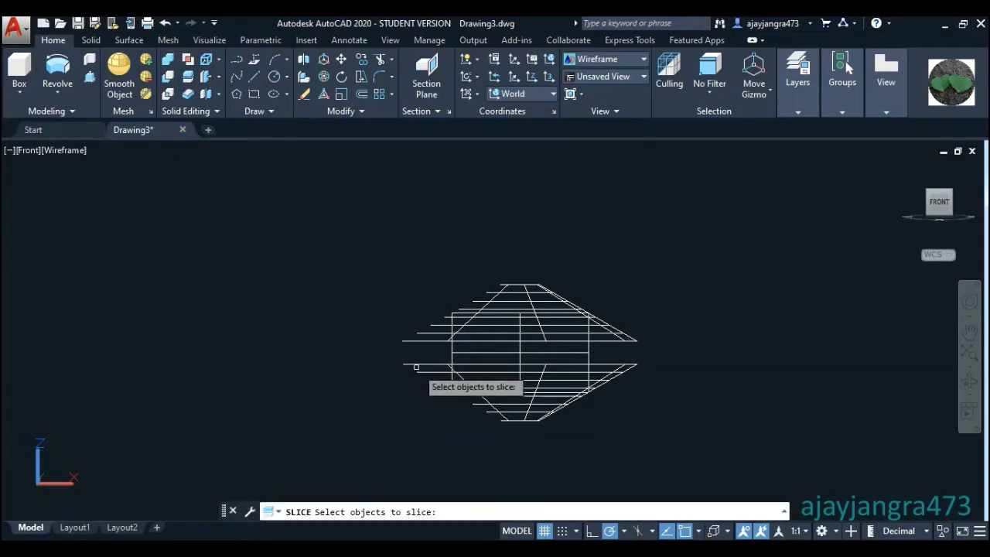
scroll(594, 375, "up", 5)
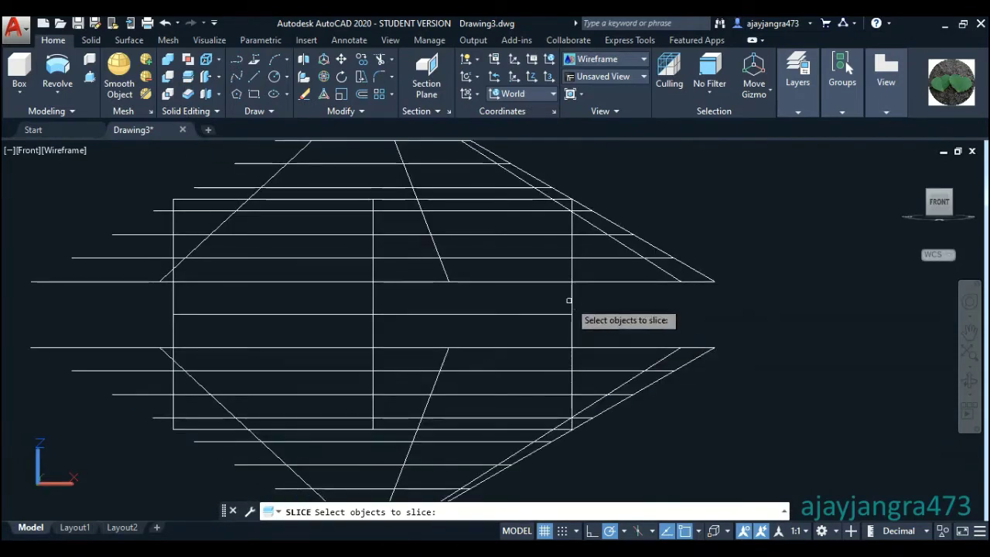
left_click(573, 300)
key("Return")
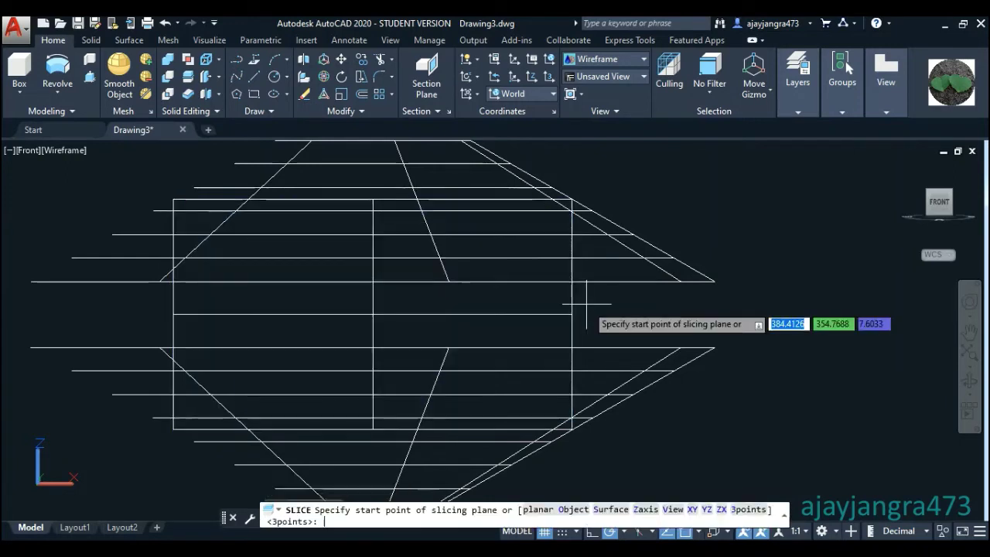
left_click(609, 511)
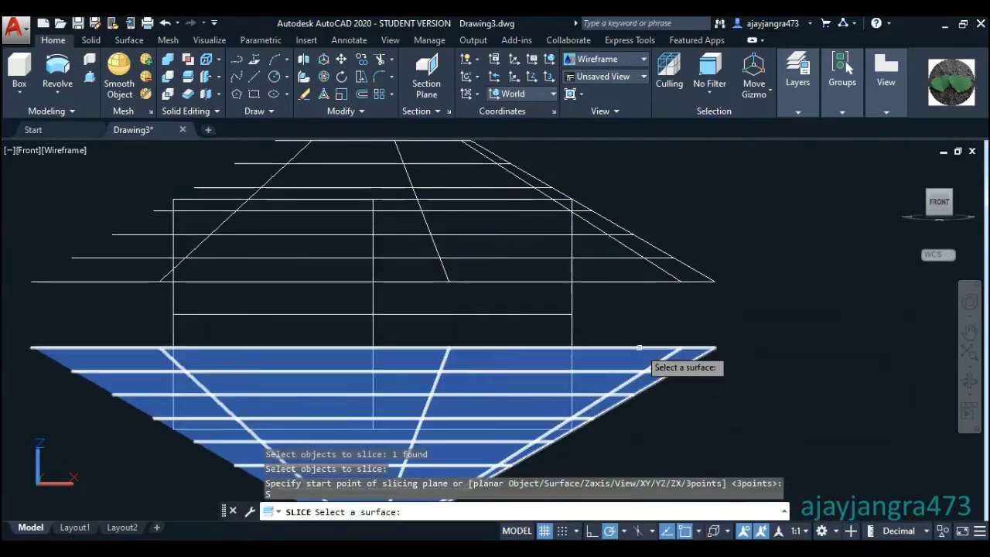
left_click(639, 347)
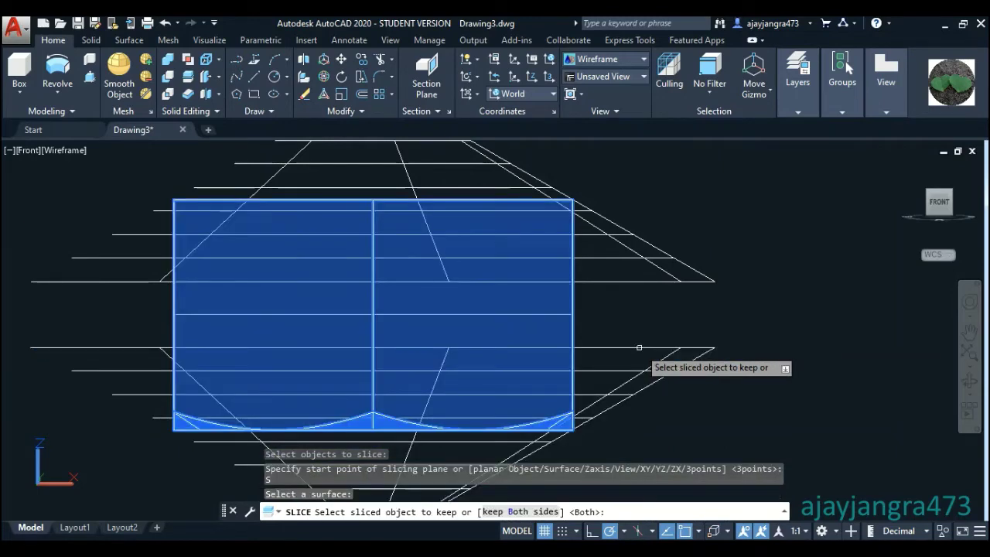
key("Return")
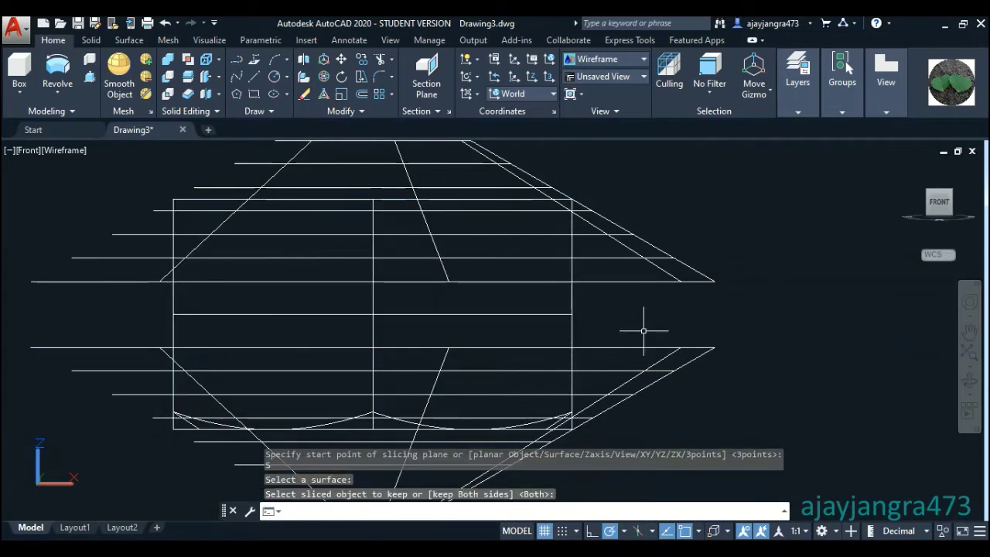
- Slice the head block again with the upper chamfer surface, keeping both sides
key("Return")
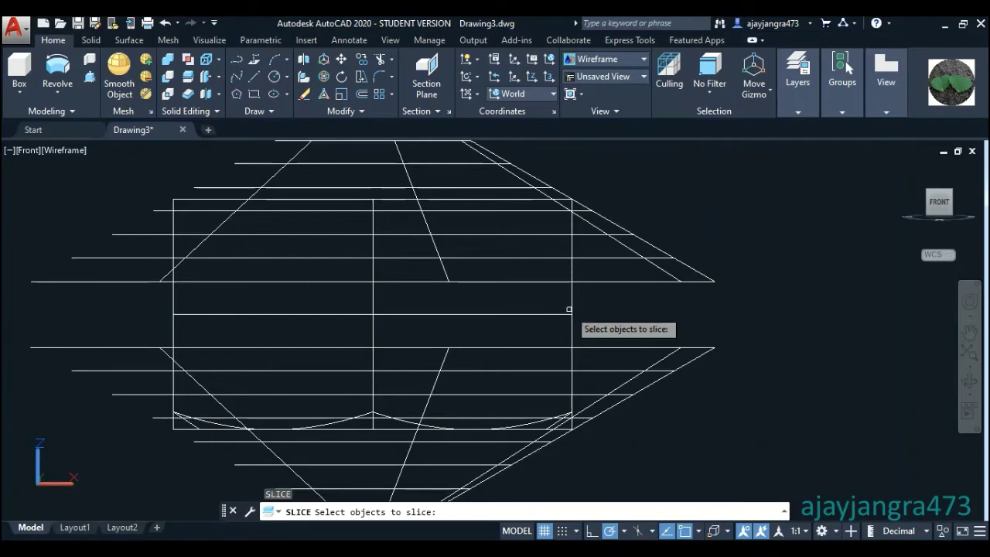
left_click(572, 310)
key("Return")
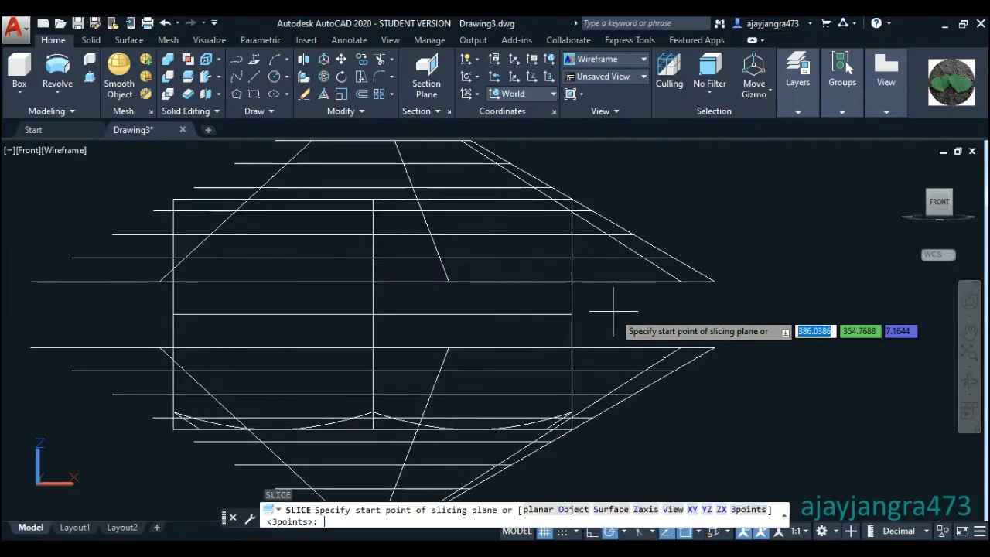
left_click(611, 516)
left_click(639, 280)
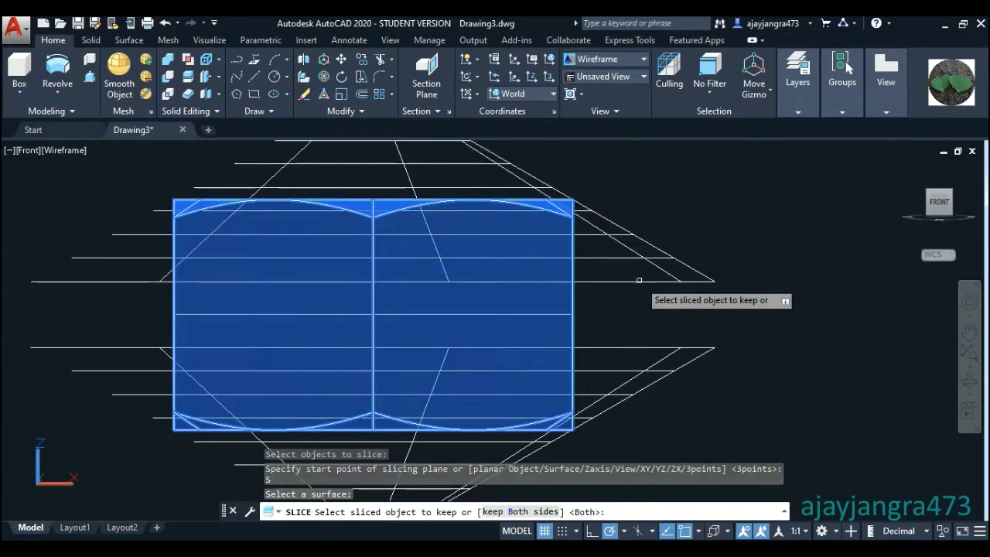
key("Return")
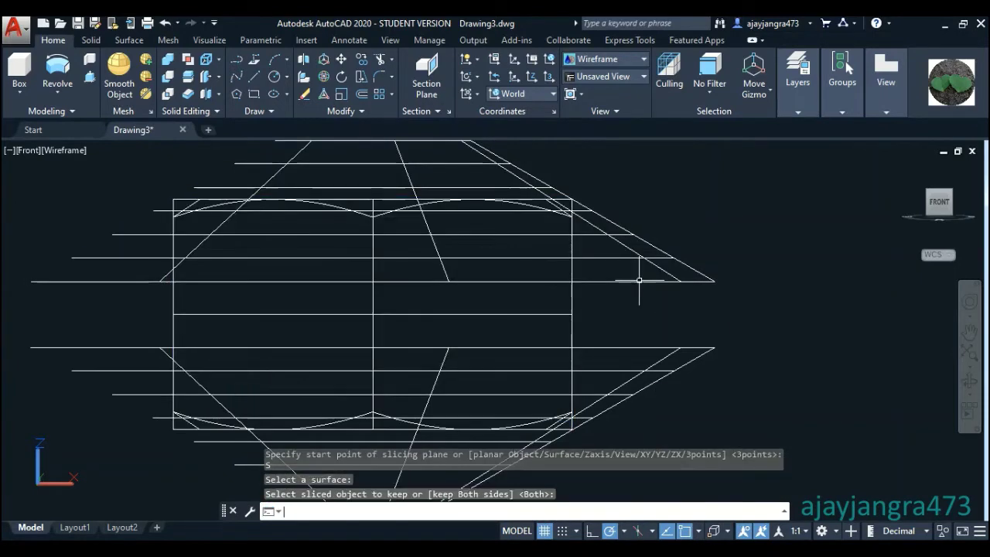
scroll(596, 290, "down", 2)
- Erase the eight cone surfaces and offcuts, then orbit to view the double-chamfered head
left_click(706, 420)
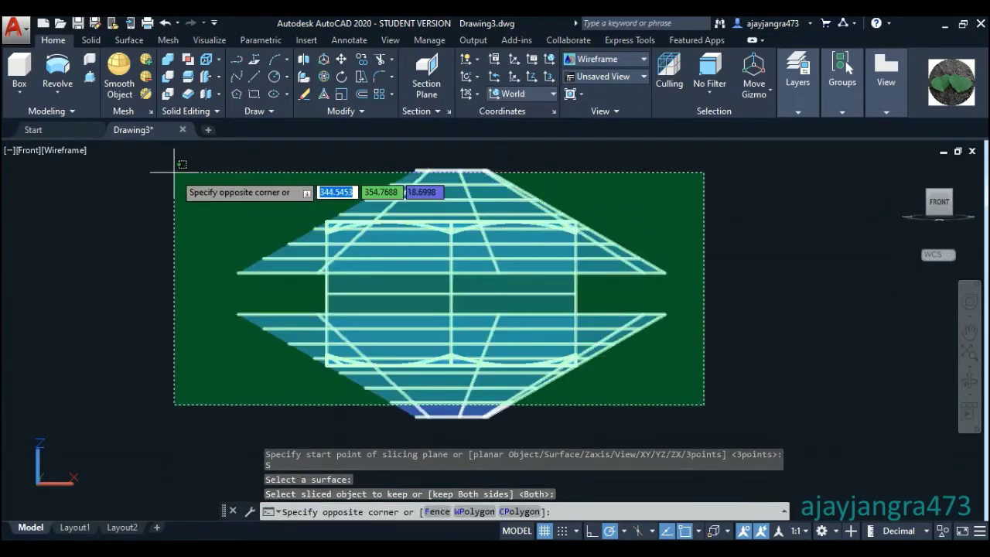
left_click(174, 171)
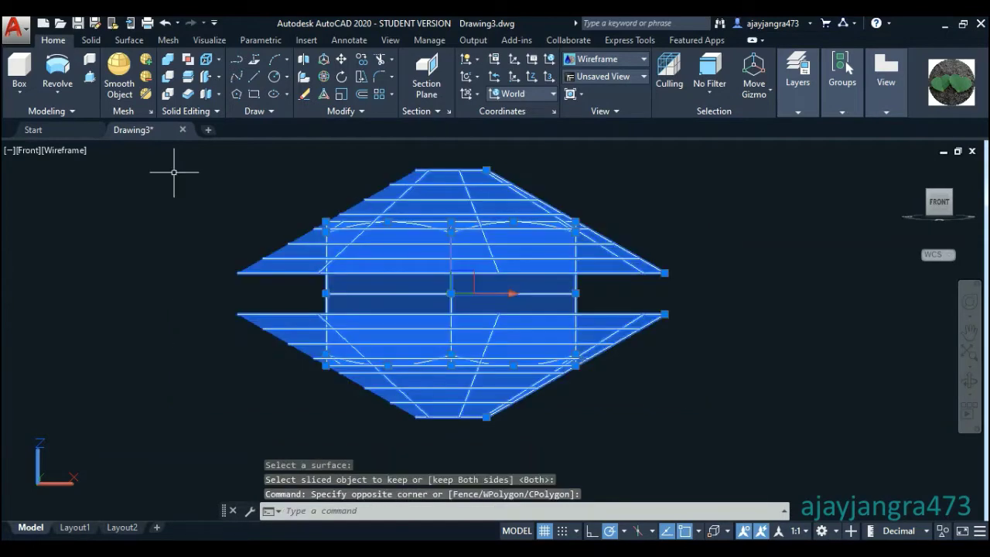
scroll(580, 282, "up", 3)
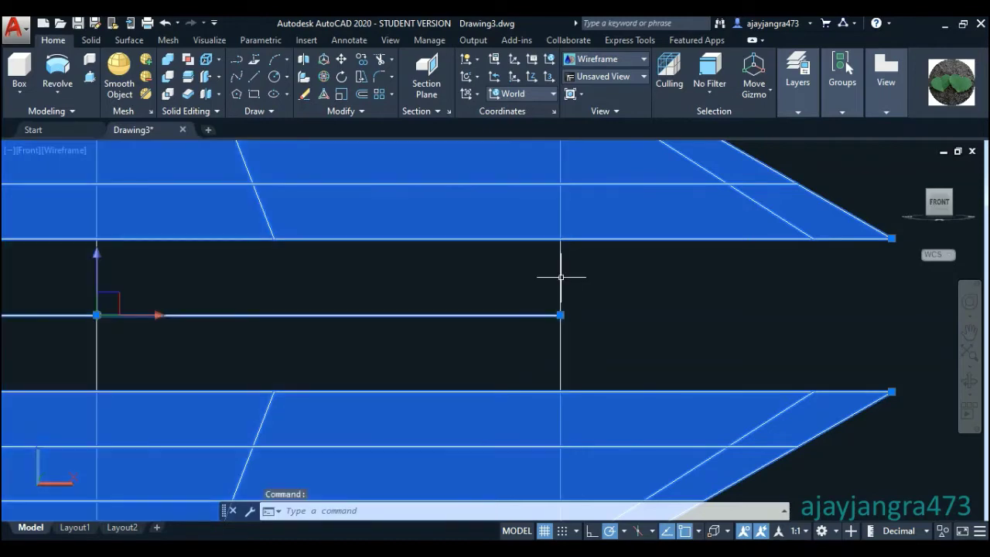
scroll(598, 283, "down", 2)
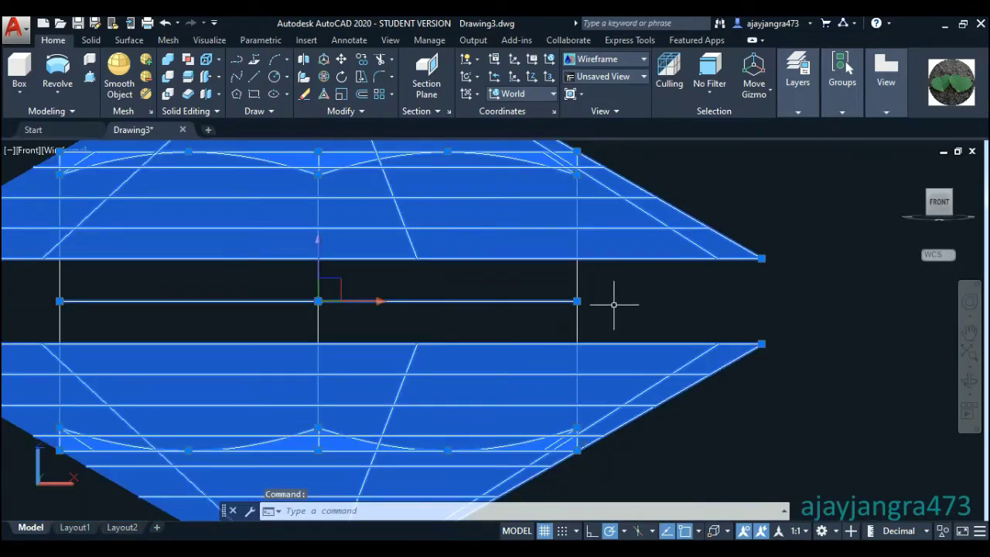
left_click(310, 94)
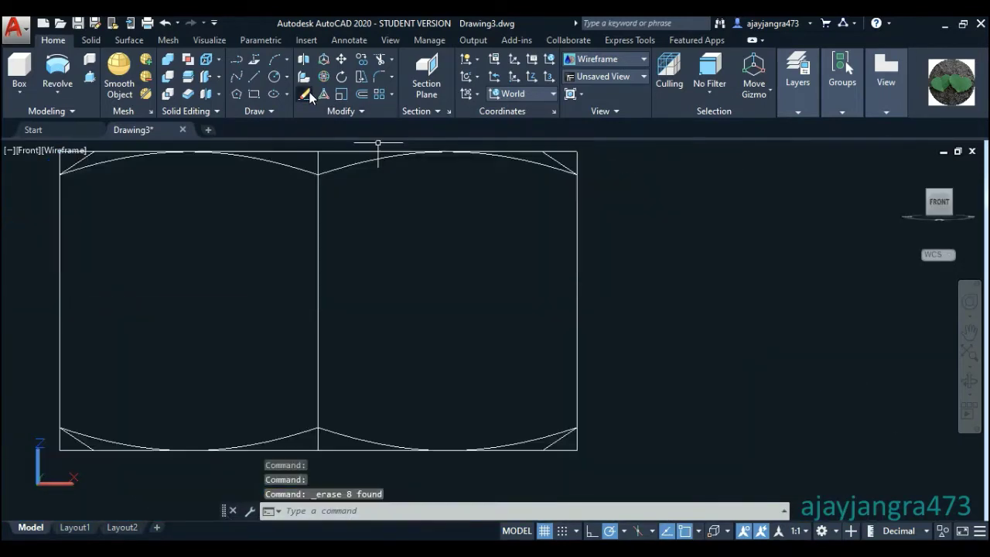
scroll(642, 283, "down", 2)
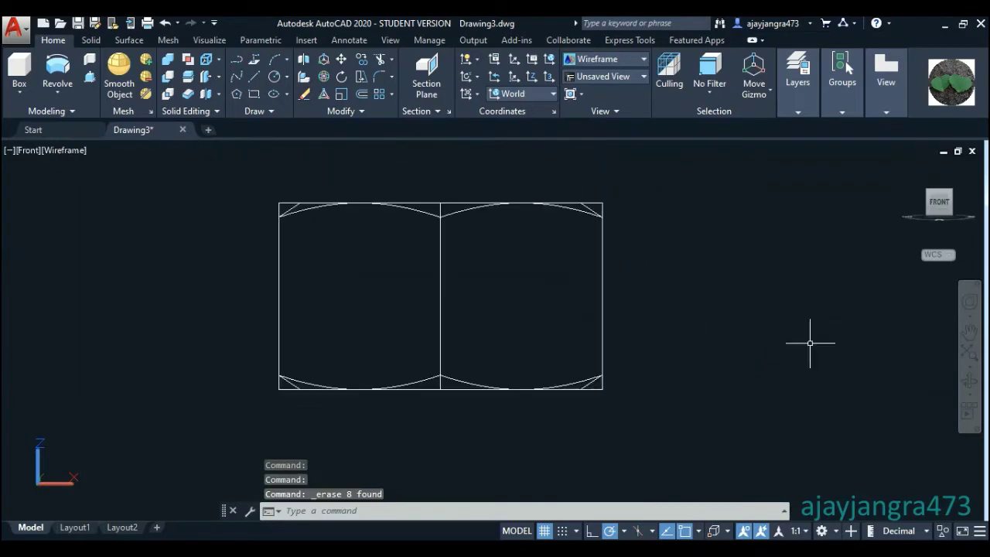
left_click(969, 381)
mouse_move(747, 312)
left_mouse_down()
mouse_move(698, 358)
mouse_move(564, 354)
mouse_move(627, 348)
mouse_move(577, 348)
left_mouse_up()
- Zoom out and orbit to show the shaft, head and prism, then start window-selecting the prism
scroll(577, 349, "down", 3)
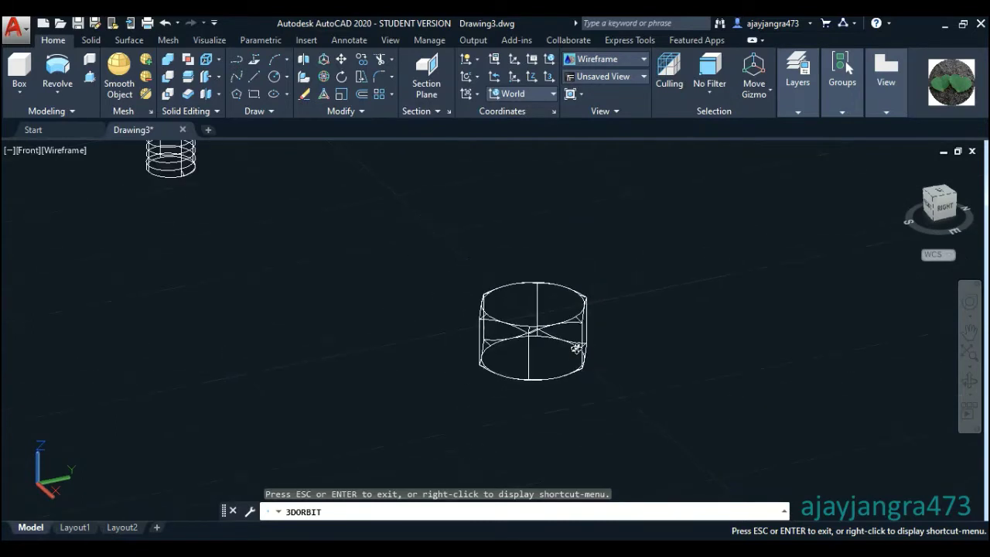
scroll(557, 372, "down", 1)
scroll(557, 374, "down", 1)
scroll(539, 398, "down", 1)
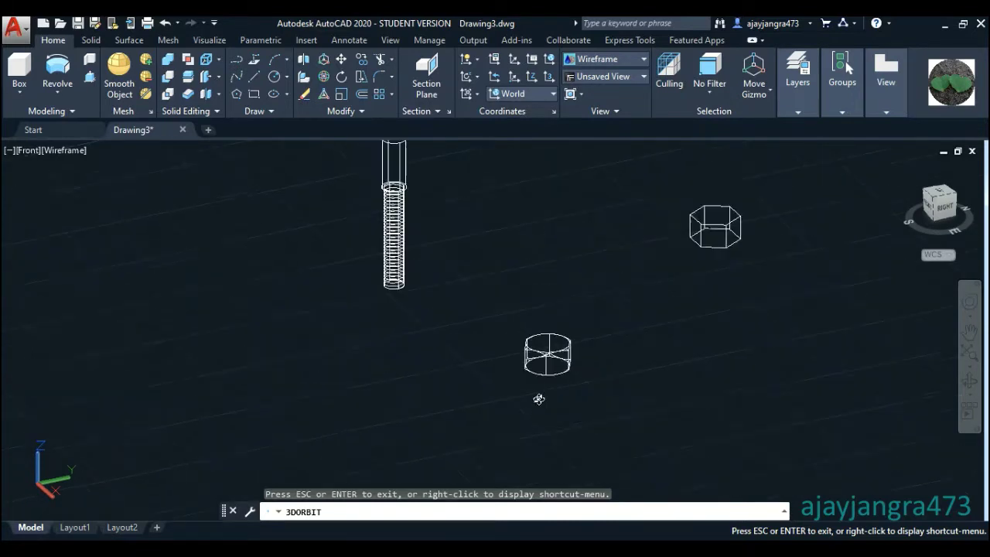
scroll(540, 399, "down", 1)
scroll(539, 400, "down", 1)
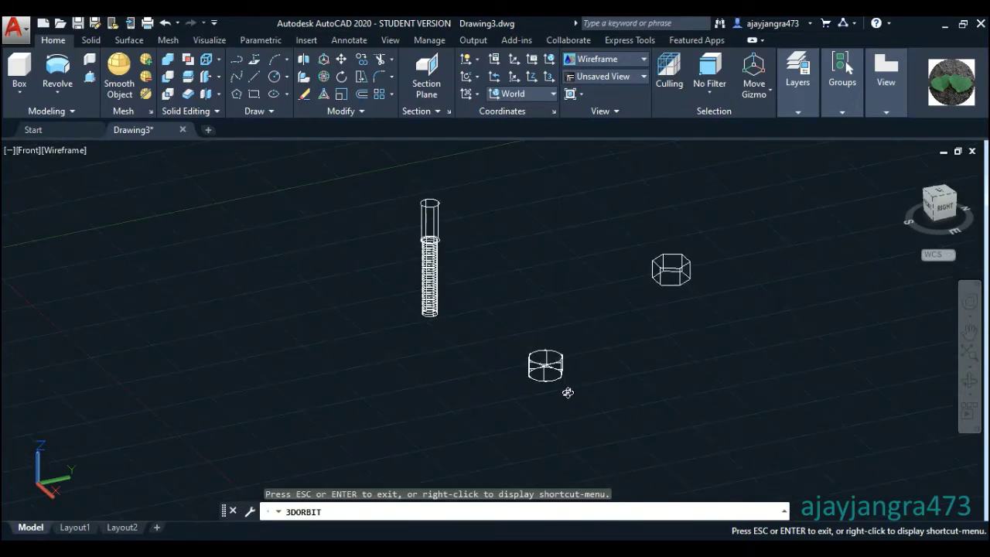
middle_click_drag(671, 333, 666, 339, "shift")
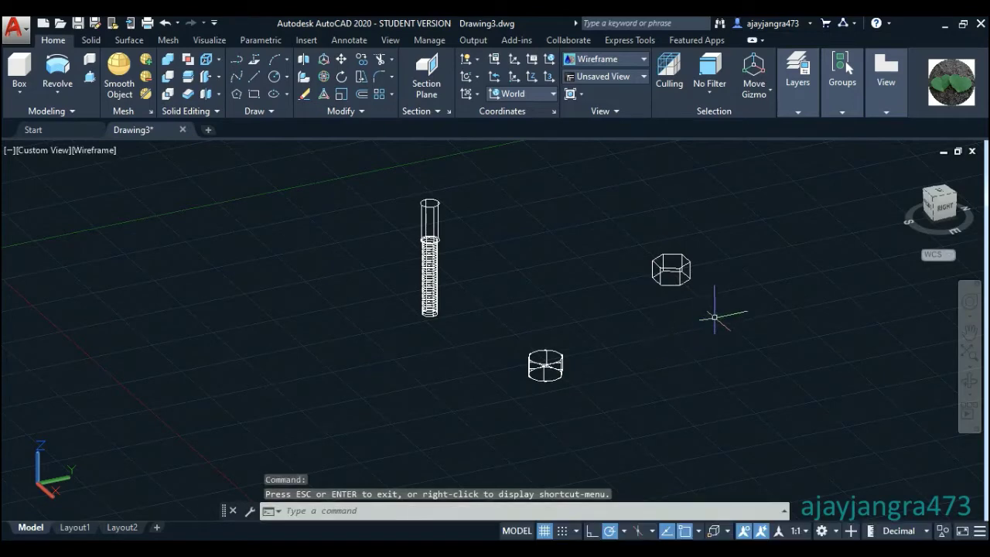
scroll(709, 303, "up", 2)
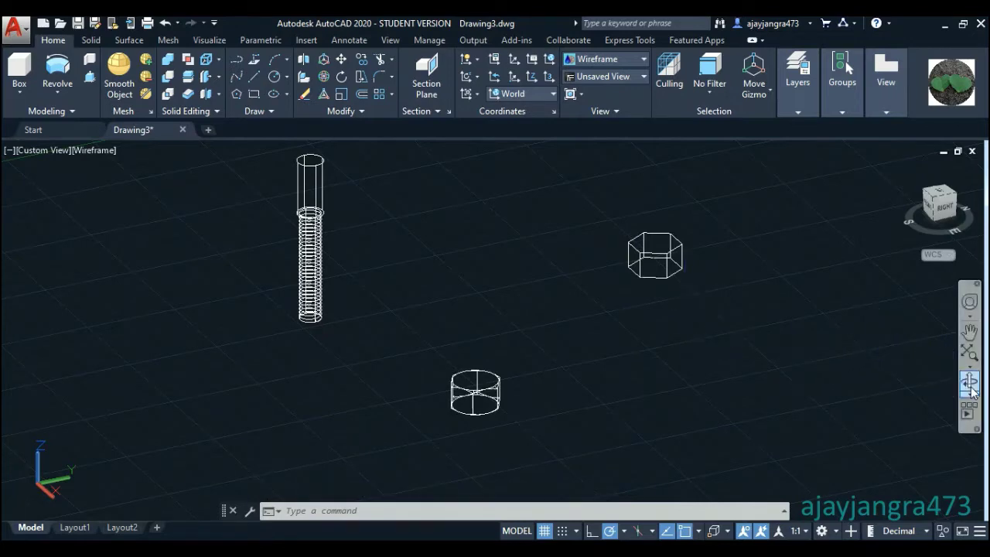
mouse_move(603, 409)
middle_mouse_down("shift")
mouse_move(608, 360)
mouse_move(596, 385)
mouse_move(596, 407)
mouse_move(608, 408)
middle_mouse_up("shift")
middle_click_drag(581, 335, 608, 322, "shift")
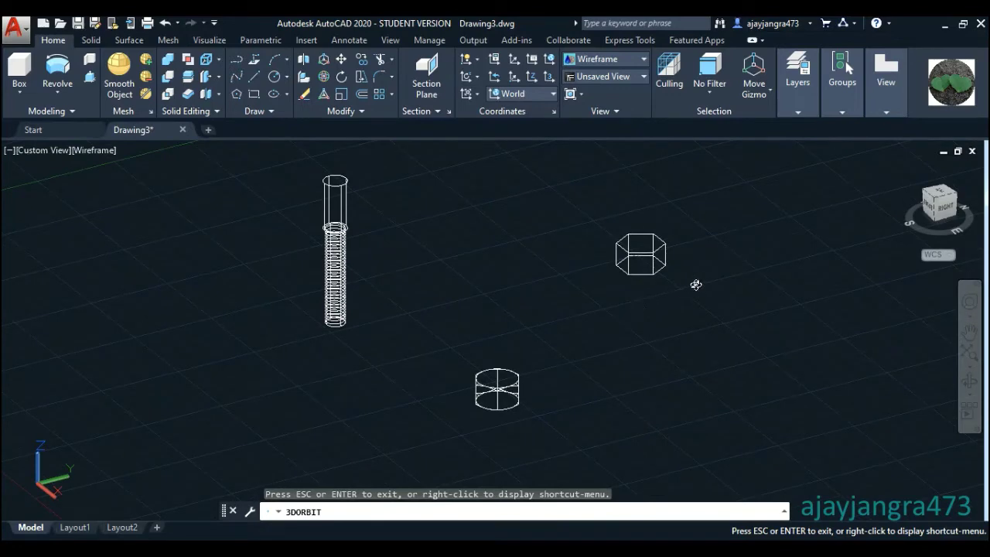
left_click(667, 281)
- Erase the plain hexagonal prism
left_click(592, 215)
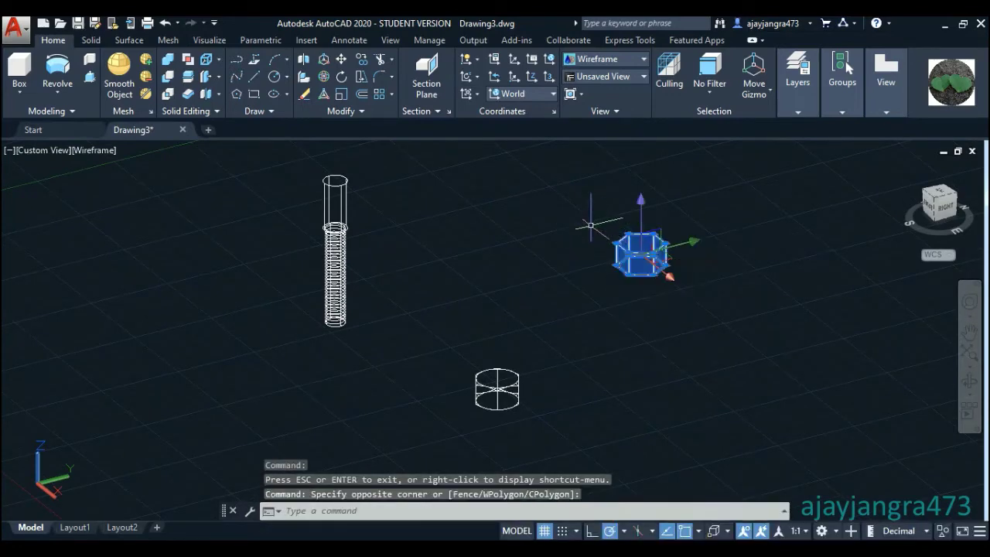
right_click(590, 210)
left_click(619, 298)
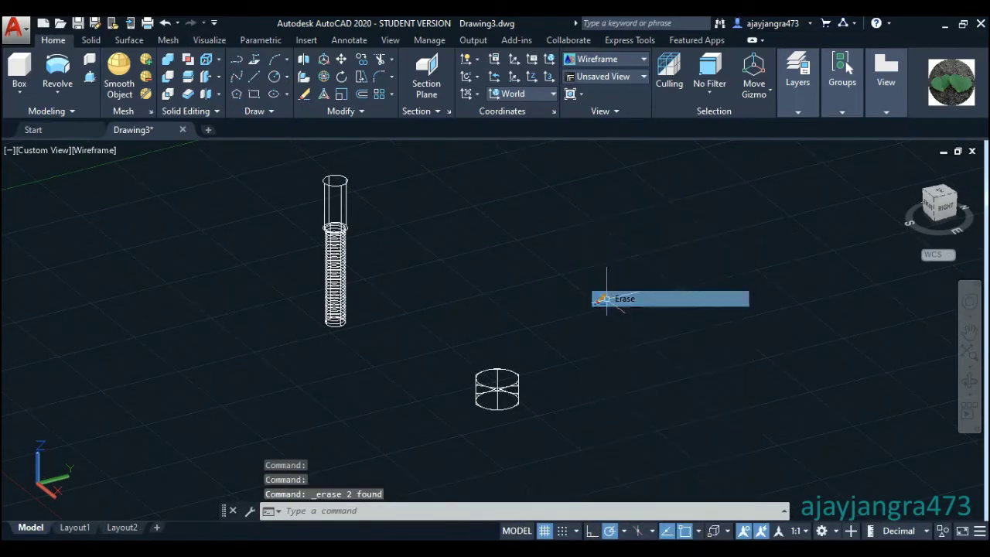
- Copy the head from its bottom centre onto the top of the threaded shaft
left_click(492, 382)
left_click(503, 418)
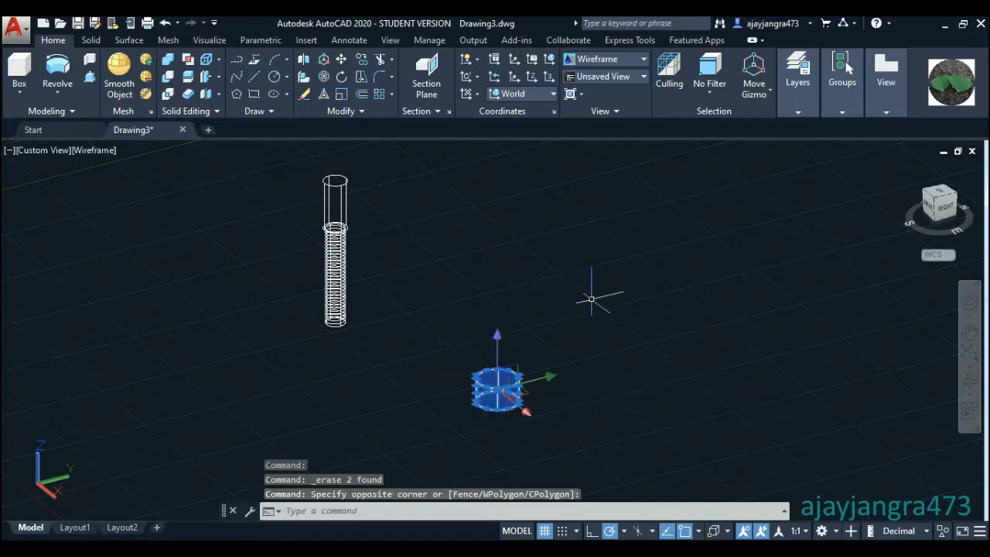
right_click(591, 299)
left_click(615, 310)
scroll(499, 383, "up", 5)
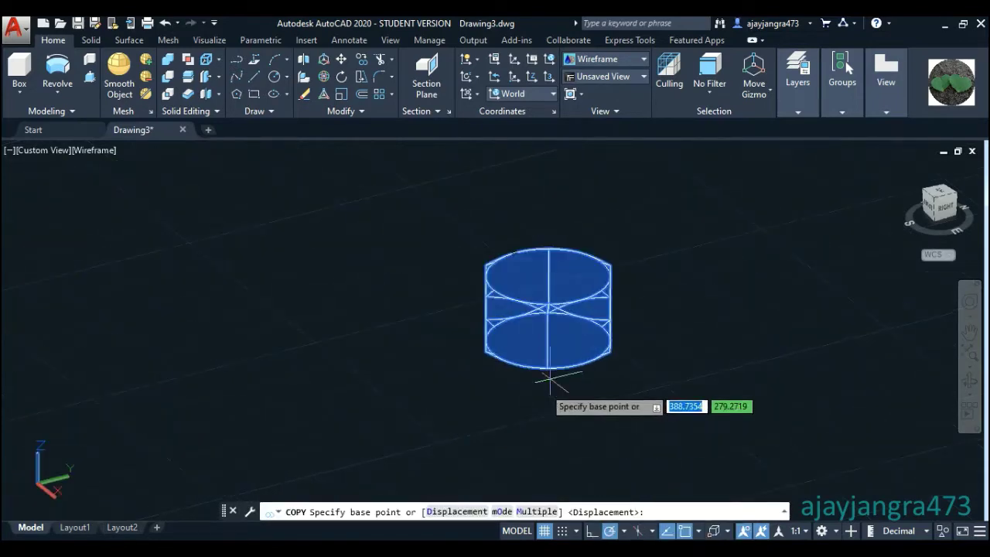
scroll(557, 372, "up", 2)
scroll(574, 367, "up", 2)
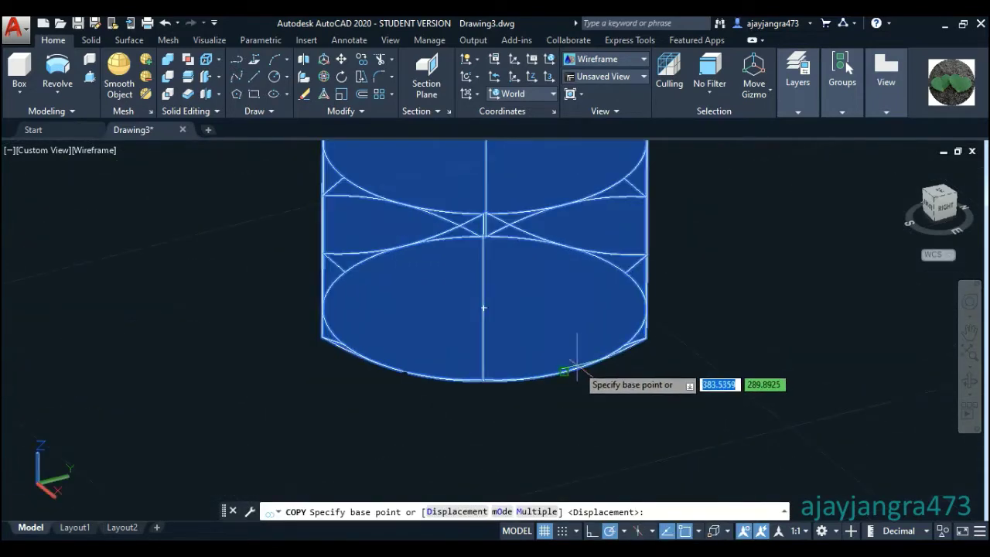
left_click(484, 307)
scroll(495, 325, "down", 5)
scroll(503, 331, "down", 5)
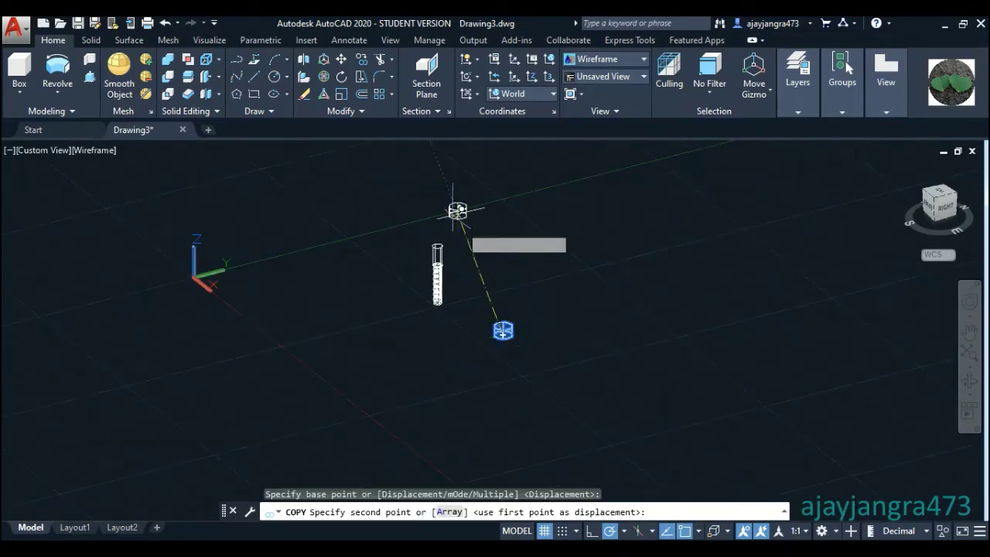
scroll(461, 248, "up", 3)
scroll(480, 236, "up", 2)
scroll(433, 201, "up", 3)
scroll(475, 254, "up", 1)
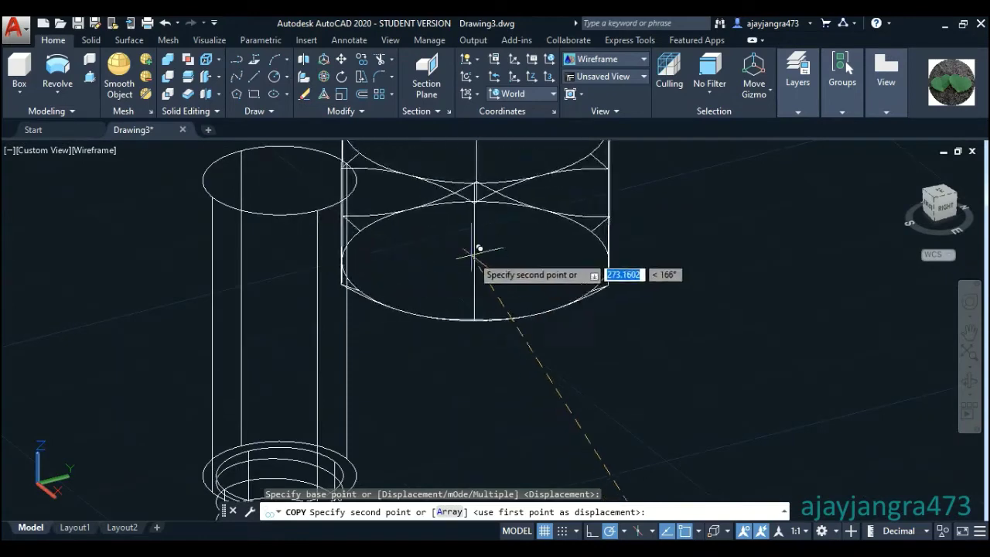
scroll(294, 160, "up", 2)
scroll(329, 248, "up", 1)
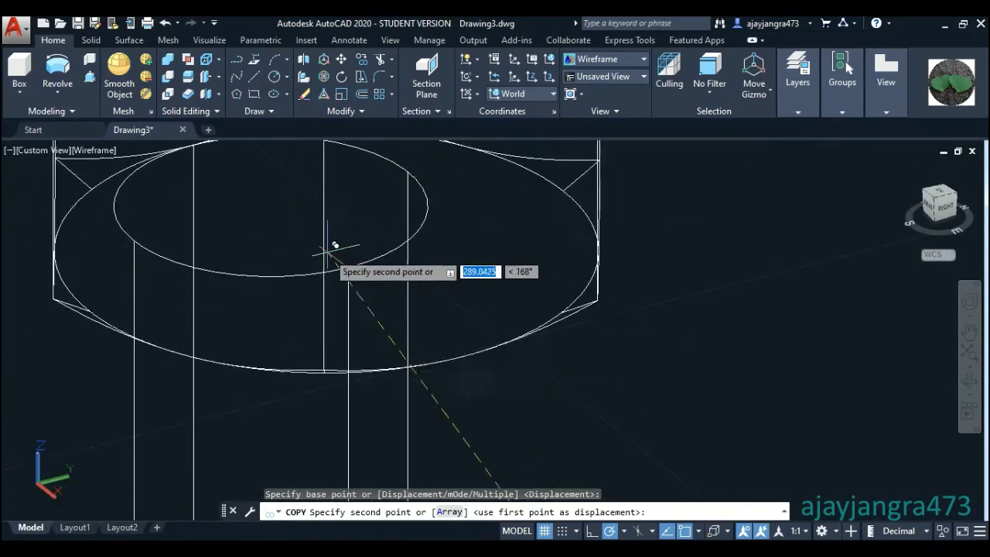
left_click(270, 202)
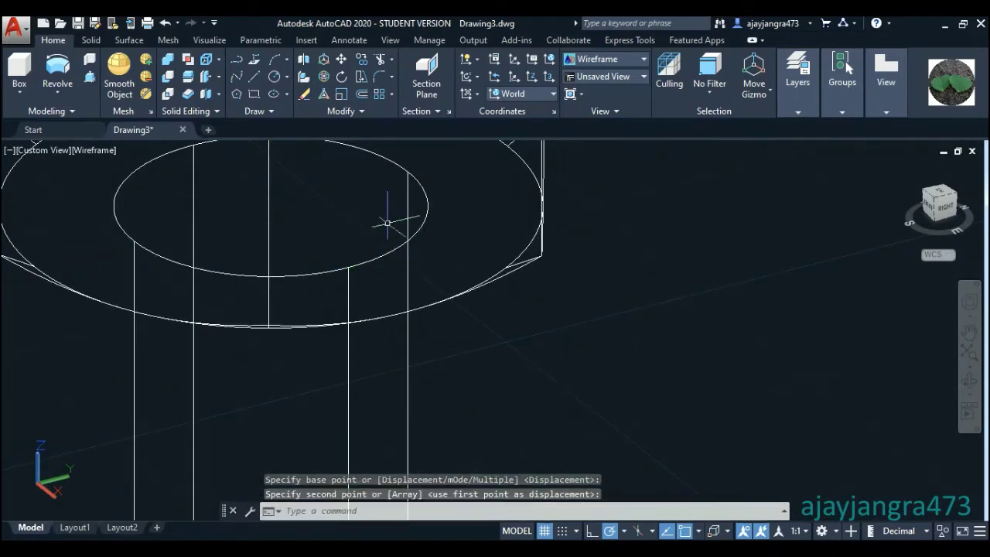
scroll(387, 214, "down", 3)
scroll(418, 265, "down", 2)
scroll(527, 250, "down", 2)
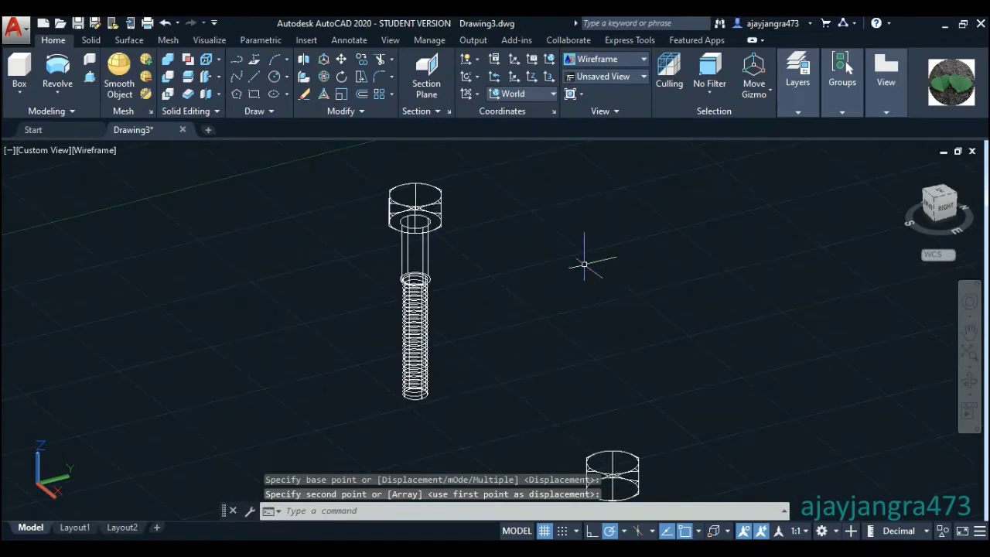
- Orbit and zoom in on the helix's lower end, then leave orbit mode
left_click(970, 380)
mouse_move(721, 382)
left_mouse_down()
mouse_move(767, 332)
mouse_move(796, 349)
mouse_move(772, 377)
left_mouse_up()
mouse_move(467, 375)
left_mouse_down()
mouse_move(425, 384)
mouse_move(485, 341)
left_mouse_up()
scroll(476, 410, "up", 2)
scroll(433, 406, "up", 2)
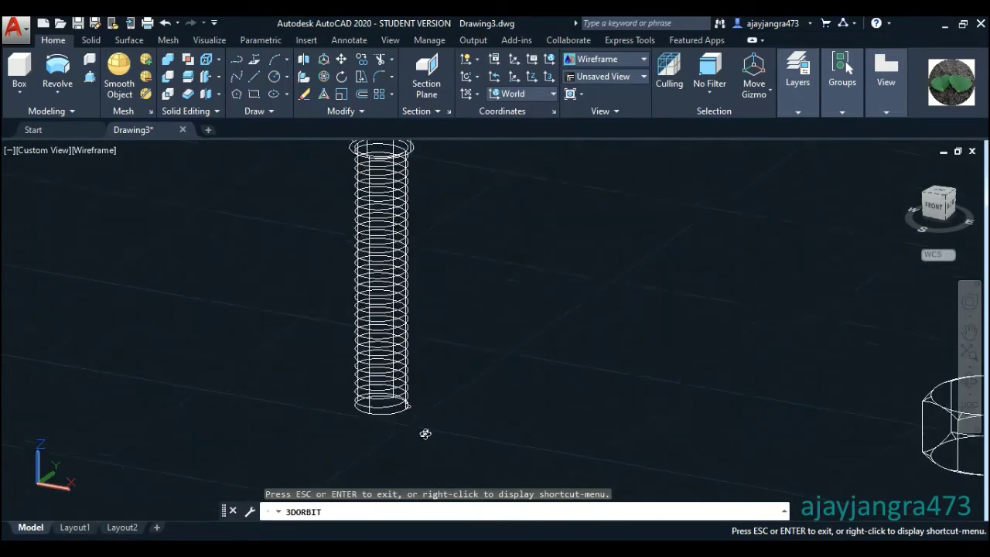
scroll(391, 398, "up", 2)
scroll(408, 401, "up", 2)
scroll(408, 401, "up", 2)
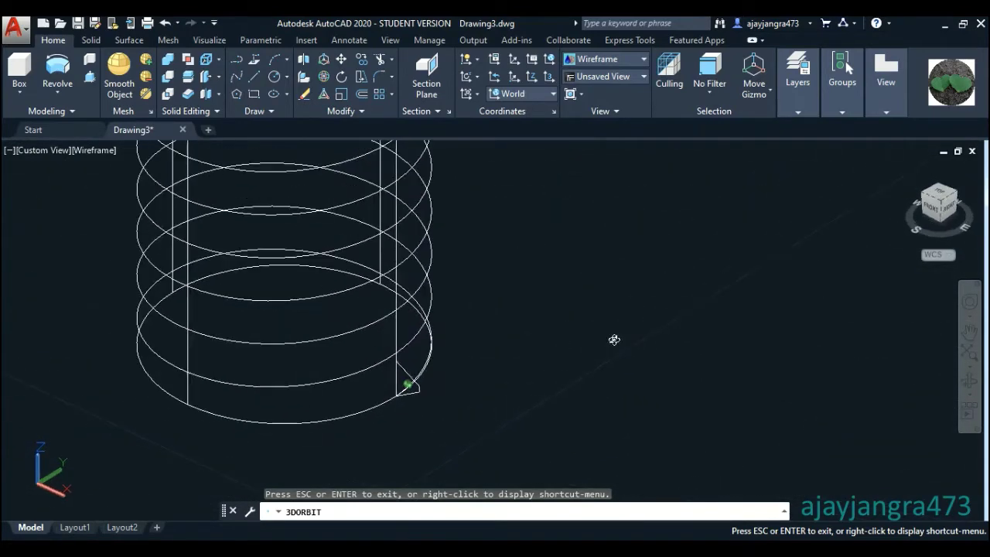
mouse_move(460, 421)
left_mouse_down()
mouse_move(460, 367)
mouse_move(588, 265)
left_mouse_up()
right_click(588, 264)
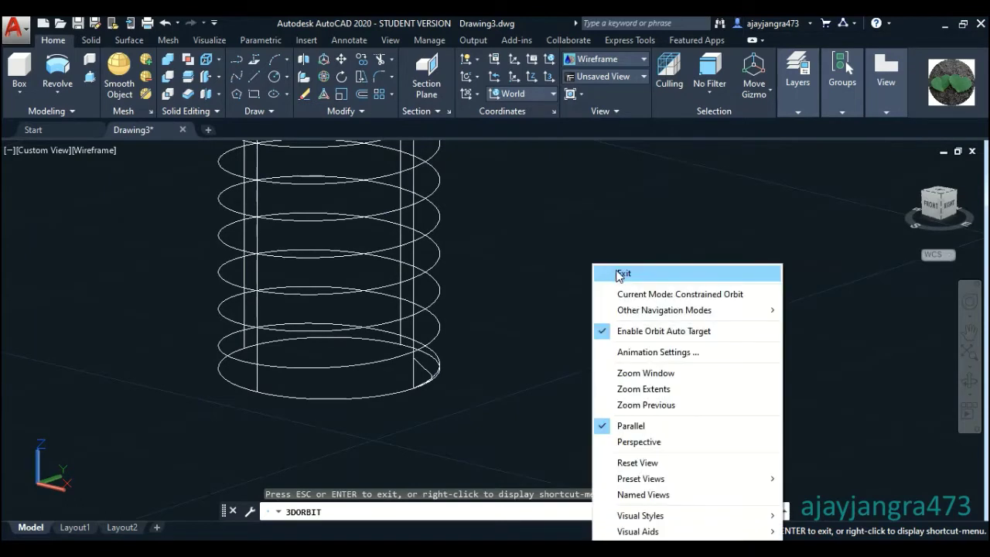
left_click(600, 275)
type("SWEE")
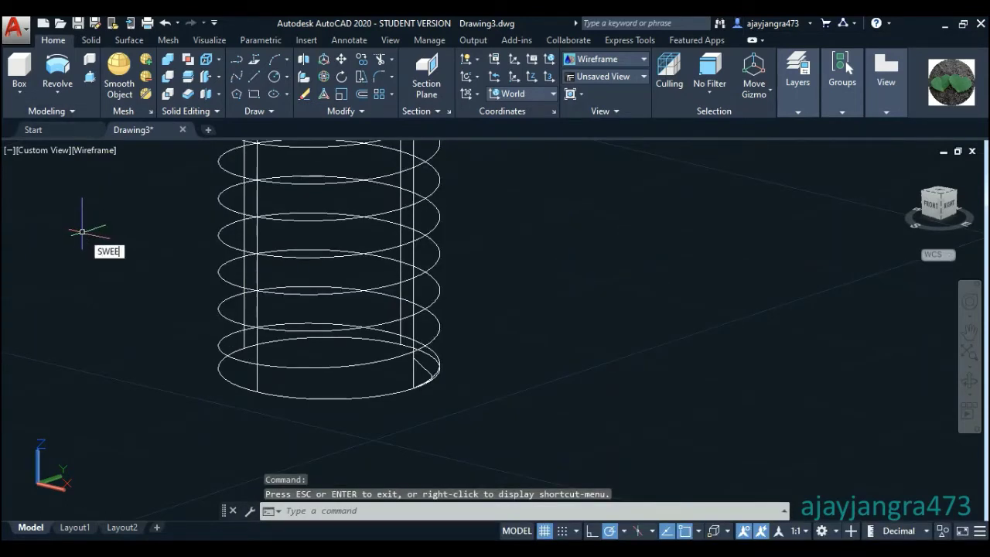
- Start SWEEP and select the small triangular thread profile as the shape to sweep
key("Return")
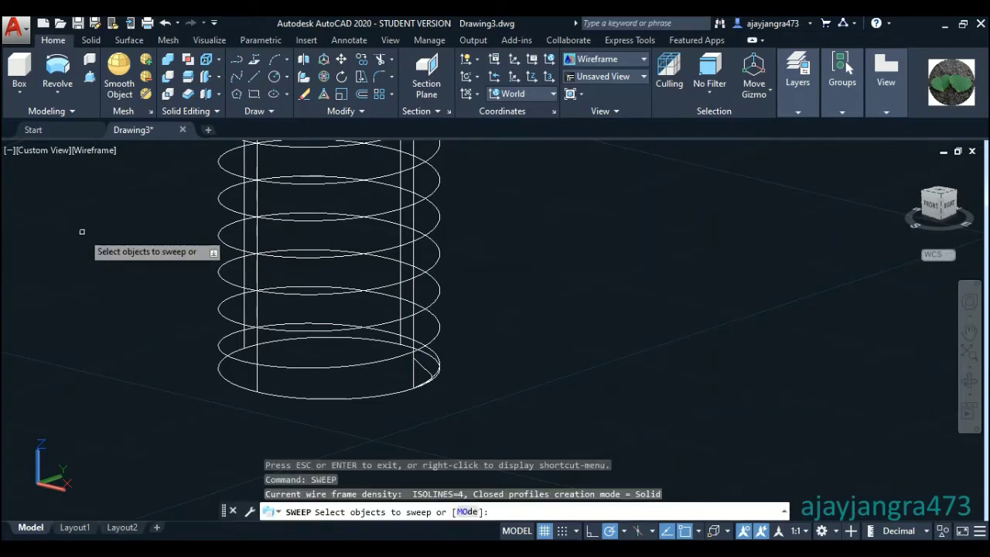
scroll(431, 392, "up", 3)
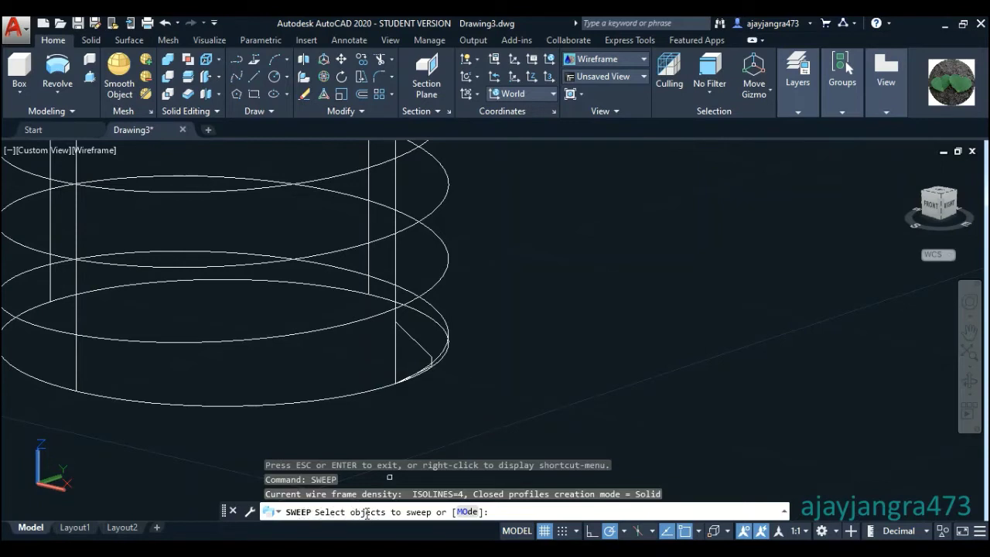
left_click(415, 342)
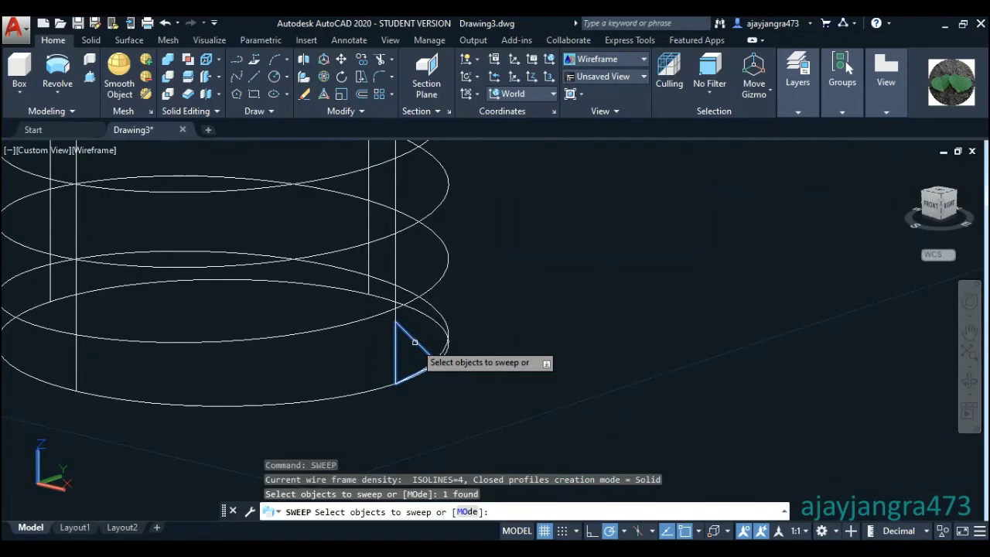
key("Return")
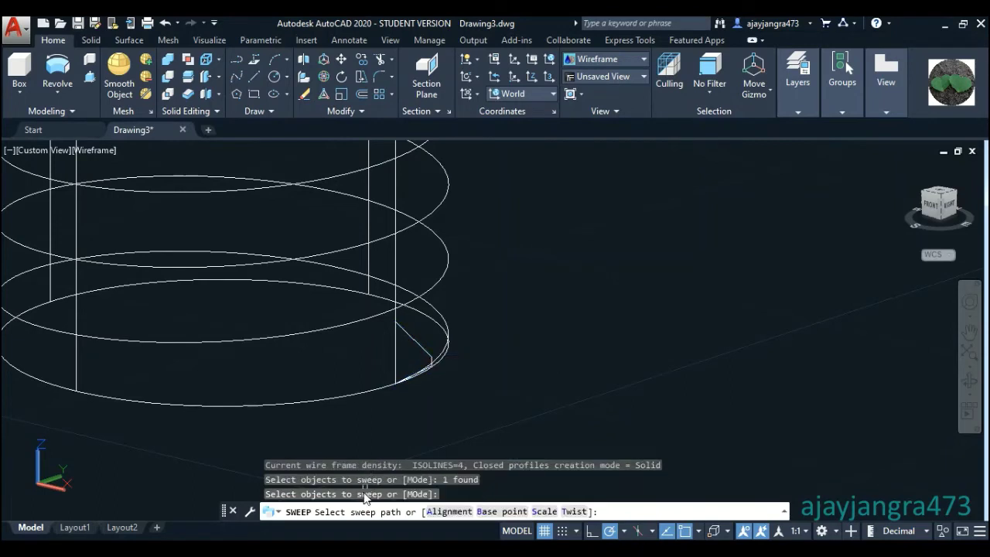
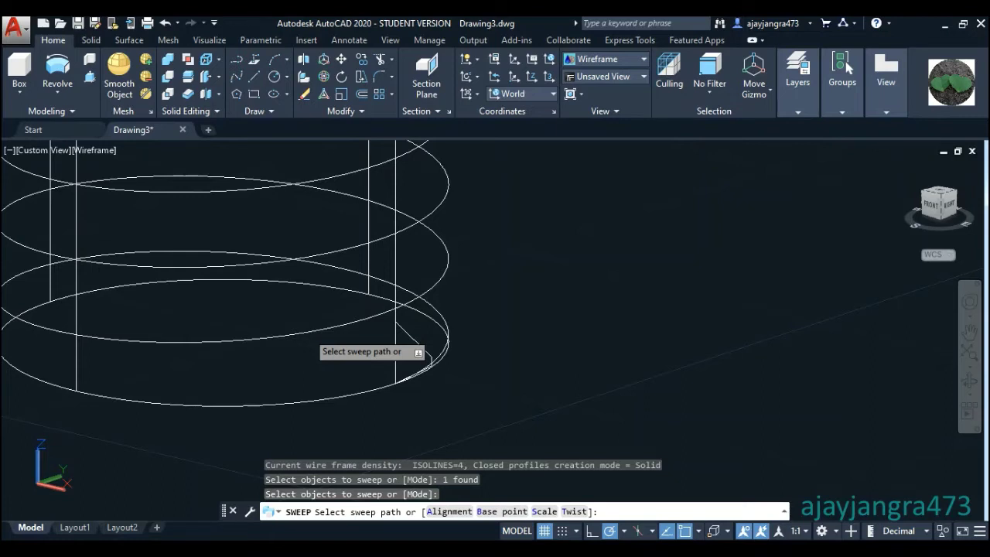
- Pick the helix as the sweep path to create the coiled thread solid
left_click(307, 333)
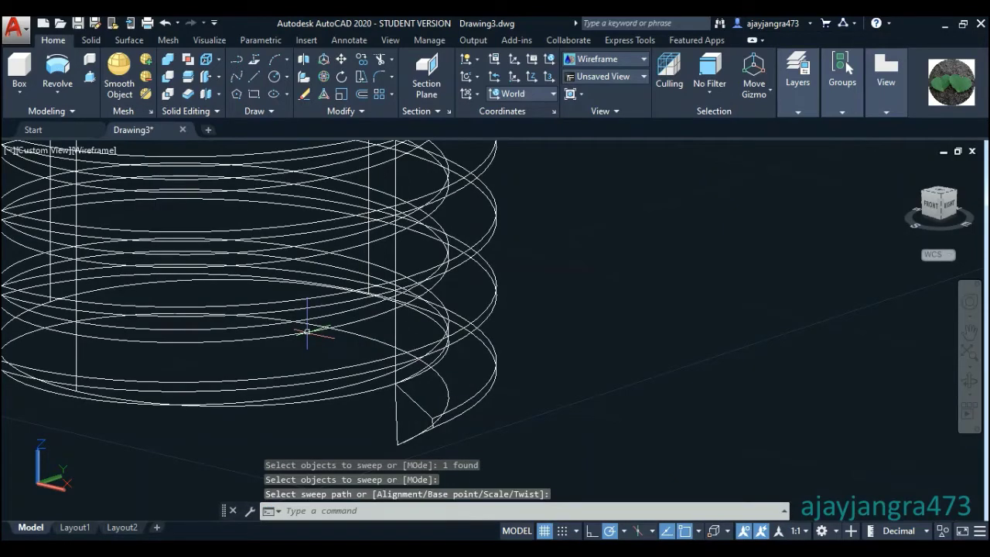
scroll(613, 289, "down", 3)
scroll(586, 354, "down", 3)
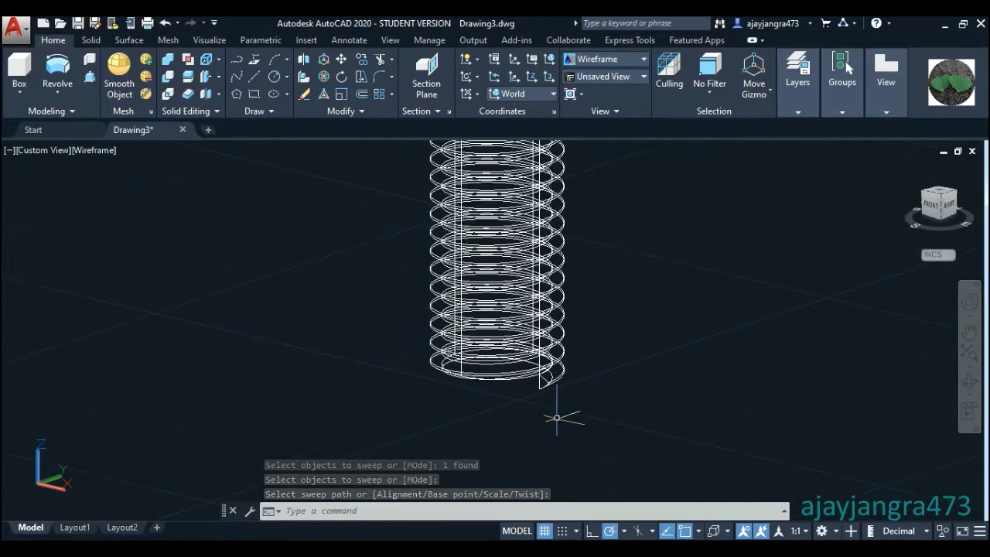
scroll(823, 354, "down", 2)
scroll(704, 243, "up", 3)
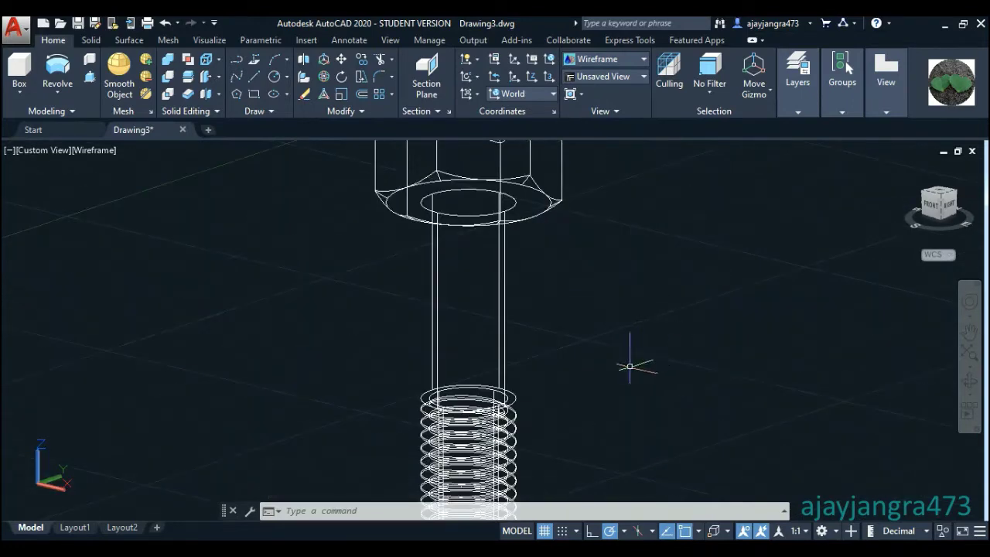
scroll(635, 364, "down", 2)
scroll(587, 357, "up", 1)
scroll(515, 338, "up", 1)
scroll(541, 333, "up", 2)
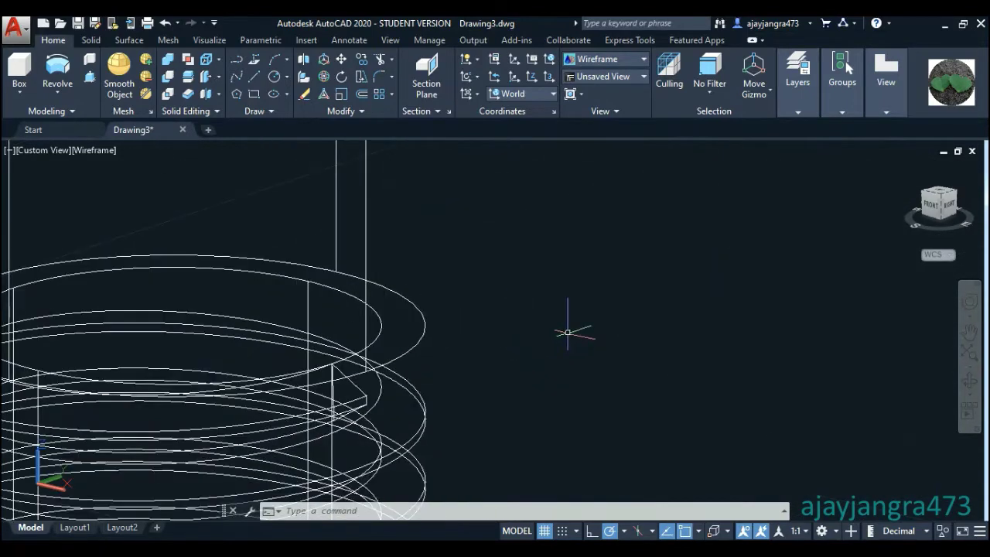
scroll(820, 341, "up", 1)
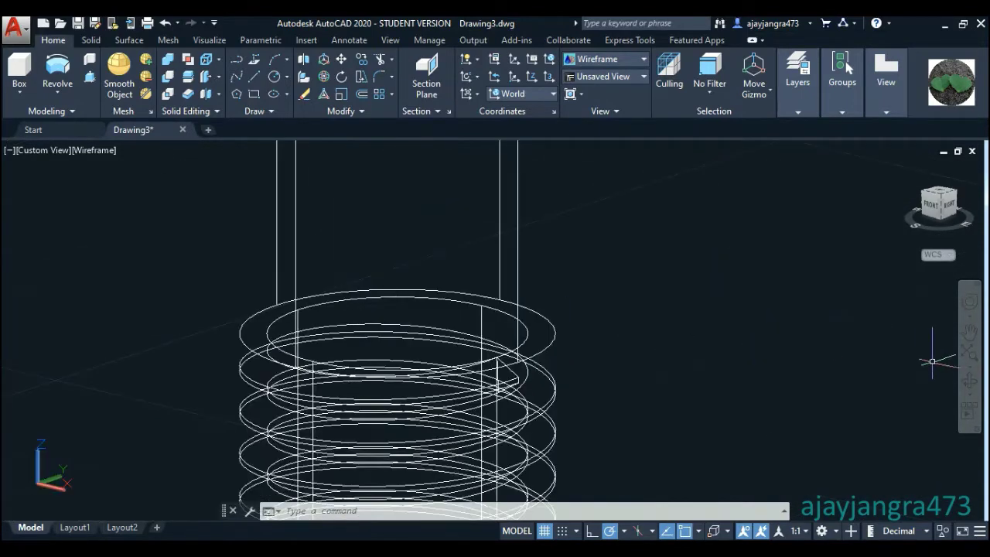
- Orbit and zoom around the bolt to inspect the swept thread and the nut
left_click(967, 385)
mouse_move(766, 347)
left_mouse_down()
mouse_move(769, 328)
mouse_move(825, 329)
mouse_move(619, 331)
mouse_move(722, 325)
left_mouse_up()
left_click_drag(652, 252, 650, 246)
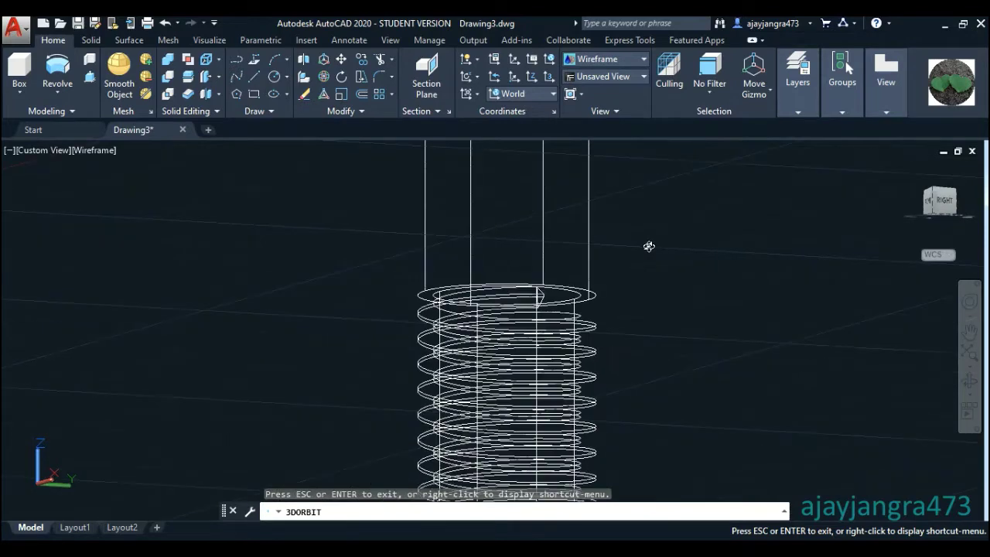
scroll(649, 246, "down", 1)
scroll(627, 172, "down", 1)
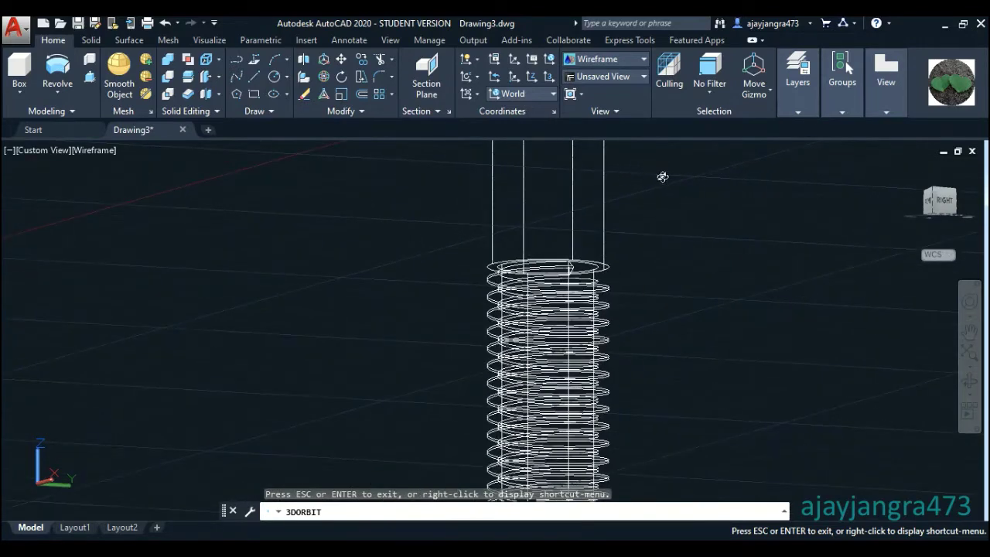
scroll(636, 208, "down", 1)
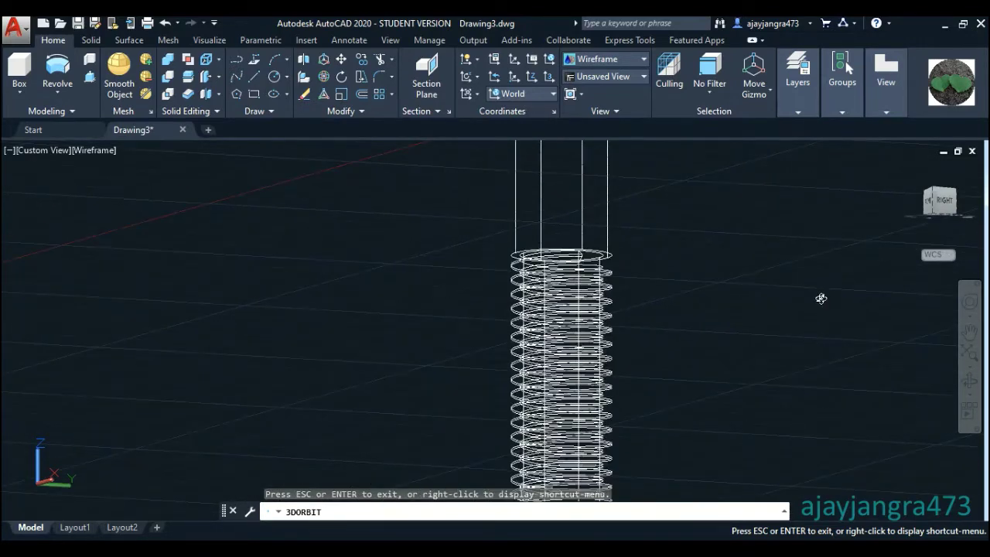
scroll(545, 192, "down", 1)
scroll(545, 194, "down", 1)
left_click_drag(569, 278, 564, 385)
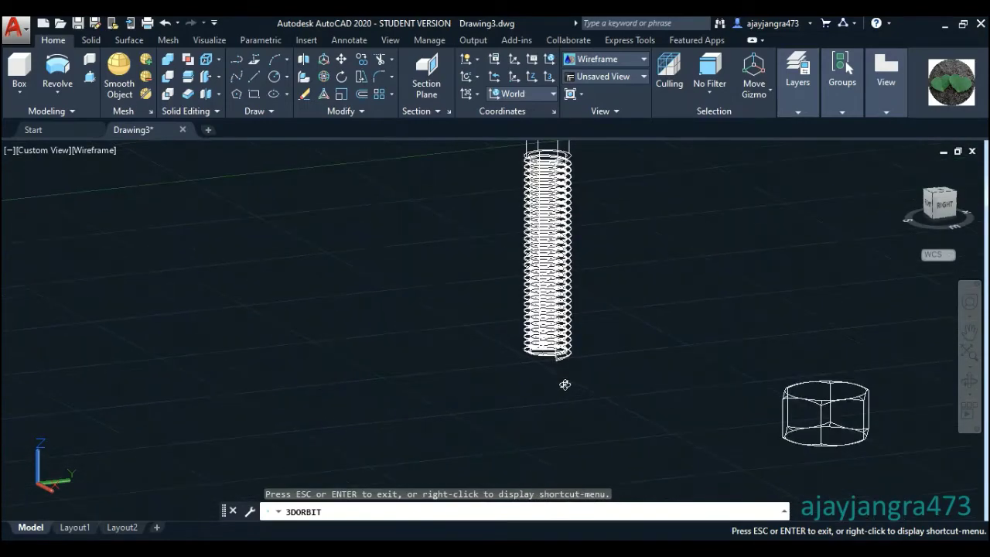
scroll(563, 379, "up", 1)
scroll(553, 356, "up", 1)
scroll(549, 358, "up", 1)
scroll(546, 387, "up", 1)
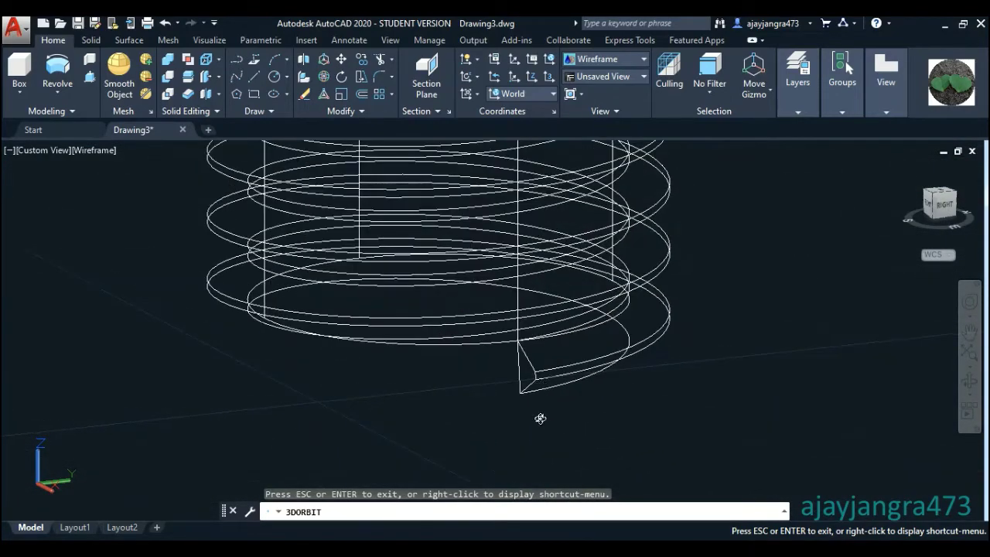
mouse_move(540, 418)
left_mouse_down()
mouse_move(568, 420)
mouse_move(581, 404)
left_mouse_up()
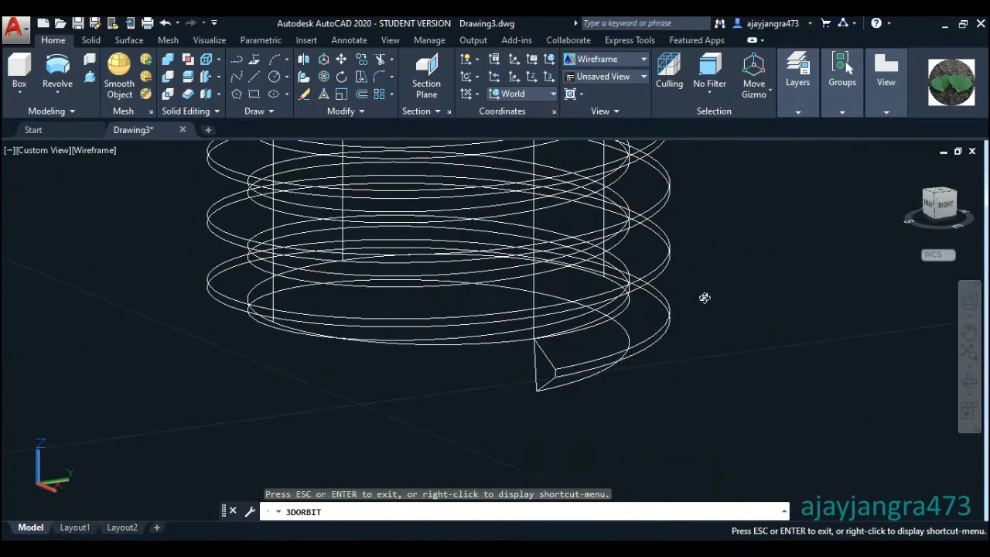
key("Escape")
scroll(542, 390, "up", 2)
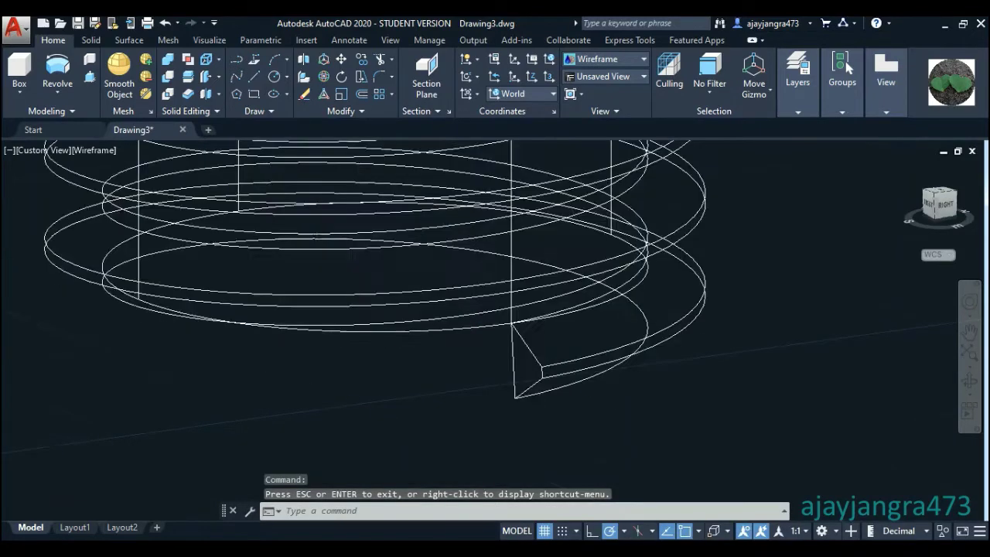
scroll(515, 402, "up", 2)
- Move the thread solid from its profile corner to the shank's bottom endpoint
left_click(522, 412)
left_click(294, 398)
right_click(294, 398)
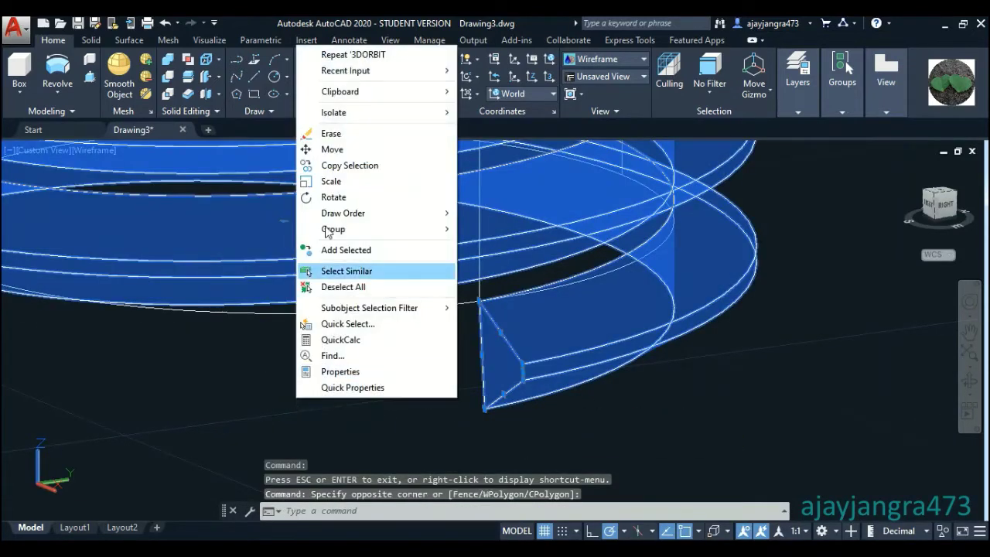
left_click(331, 148)
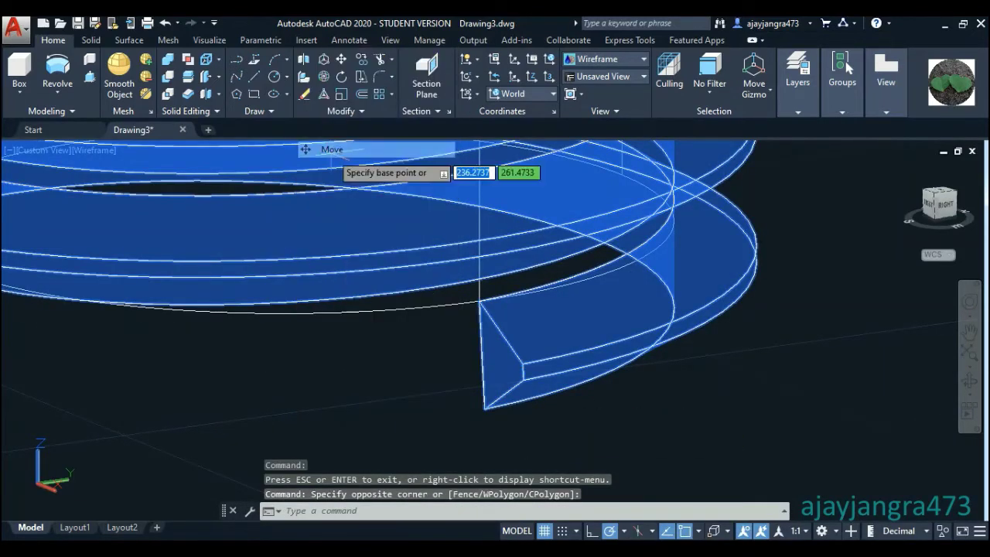
left_click(483, 408)
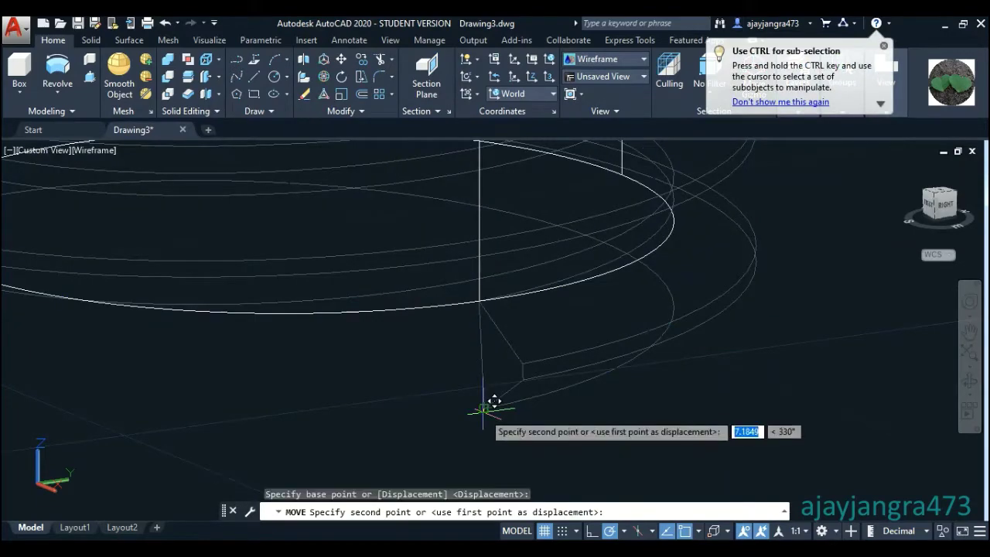
left_click(479, 301)
scroll(482, 421, "down", 2)
scroll(584, 413, "down", 2)
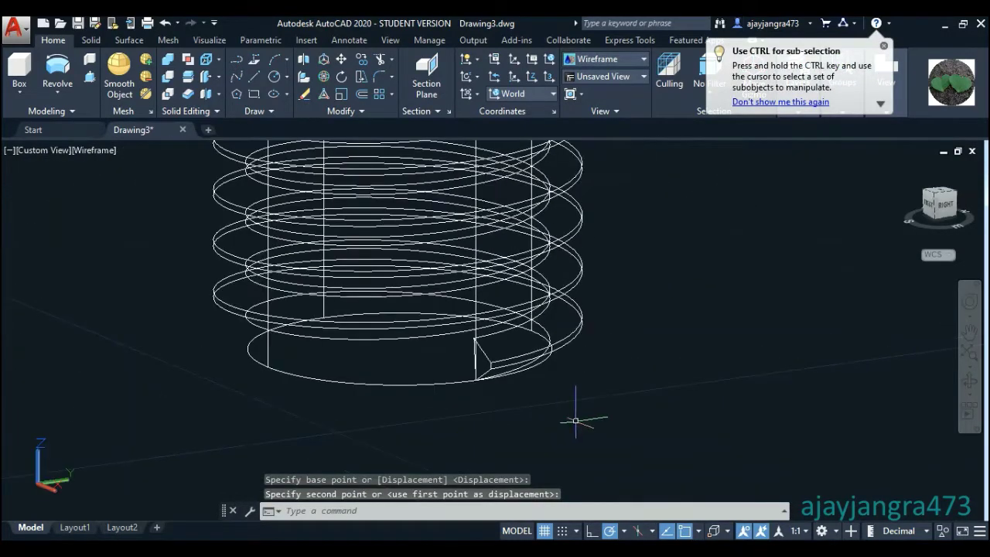
scroll(616, 428, "down", 2)
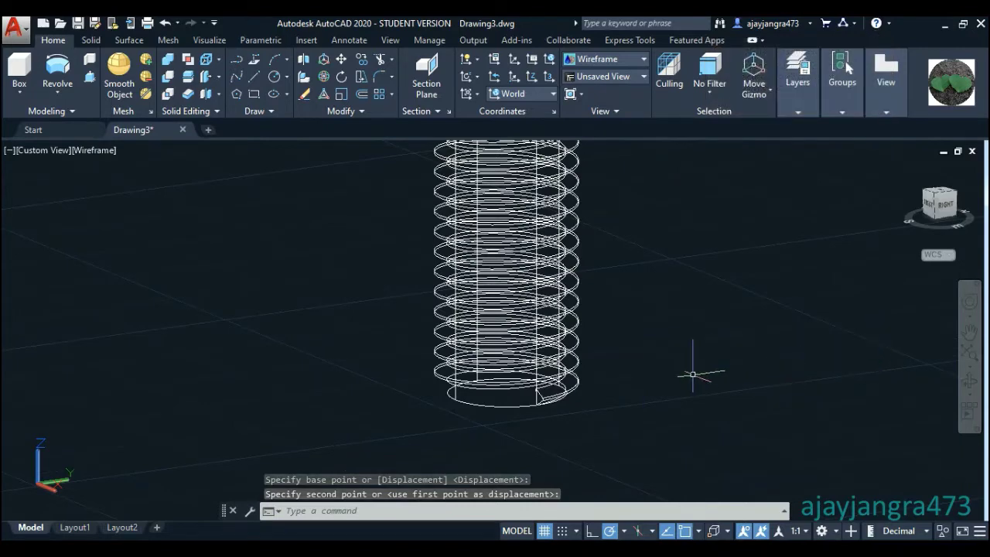
- Orbit around the helix to check how the thread lines up with the shank
left_click(969, 382)
mouse_move(743, 421)
left_mouse_down()
mouse_move(604, 447)
mouse_move(518, 441)
left_mouse_up()
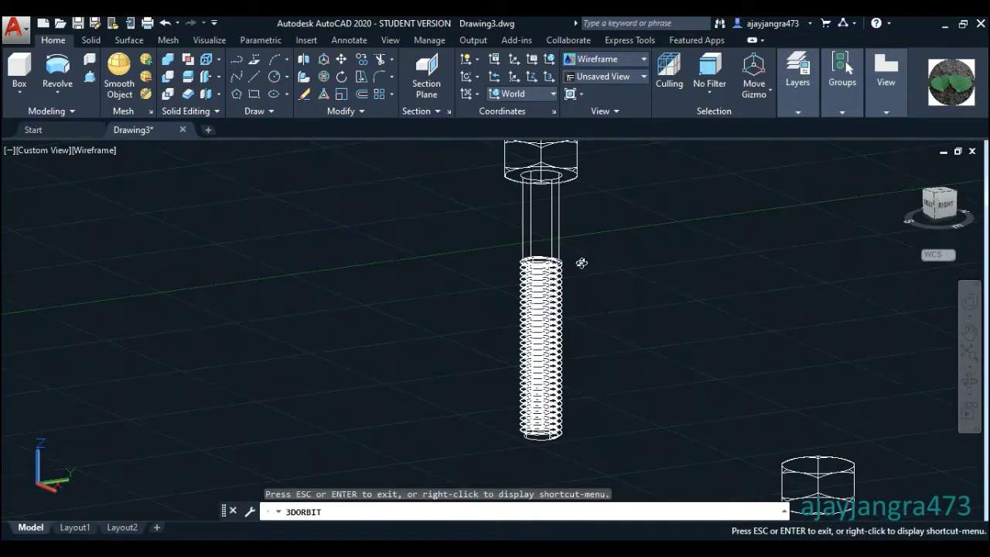
left_click_drag(581, 263, 530, 260)
scroll(534, 263, "up", 1)
scroll(534, 263, "up", 4)
scroll(534, 263, "up", 2)
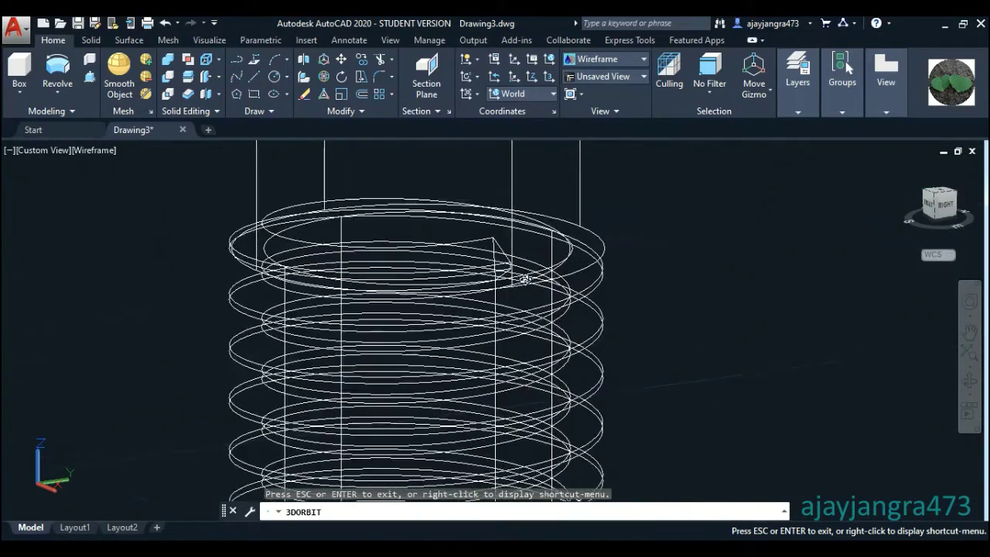
scroll(534, 263, "up", 2)
mouse_move(737, 301)
left_mouse_down()
mouse_move(758, 278)
mouse_move(817, 285)
mouse_move(852, 272)
left_mouse_up()
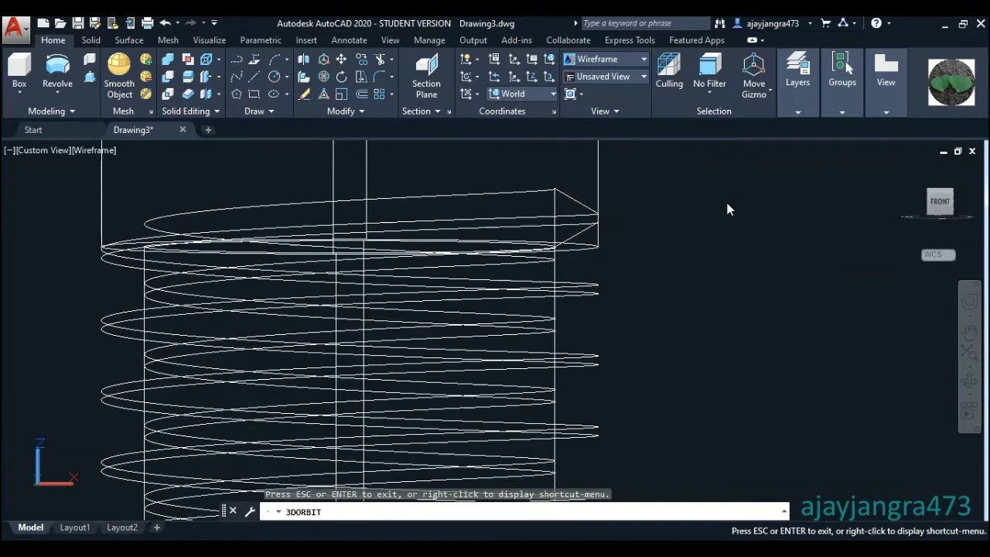
right_click(727, 209)
left_click(739, 213)
left_click(970, 383)
mouse_move(885, 343)
left_mouse_down()
mouse_move(818, 321)
mouse_move(730, 239)
mouse_move(467, 212)
mouse_move(482, 348)
mouse_move(467, 354)
mouse_move(482, 369)
left_mouse_up()
scroll(467, 212, "down", 1)
scroll(467, 212, "down", 3)
scroll(467, 212, "down", 2)
scroll(466, 212, "down", 1)
scroll(472, 357, "up", 3)
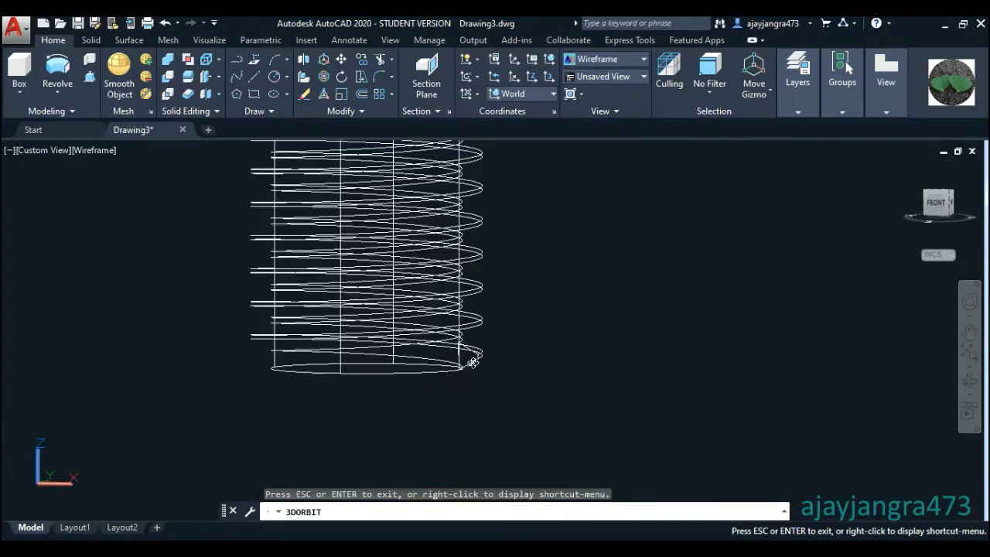
scroll(471, 360, "up", 3)
mouse_move(648, 382)
left_mouse_down()
mouse_move(536, 373)
mouse_move(546, 260)
mouse_move(533, 299)
mouse_move(611, 340)
mouse_move(586, 357)
left_mouse_up()
scroll(376, 431, "up", 2)
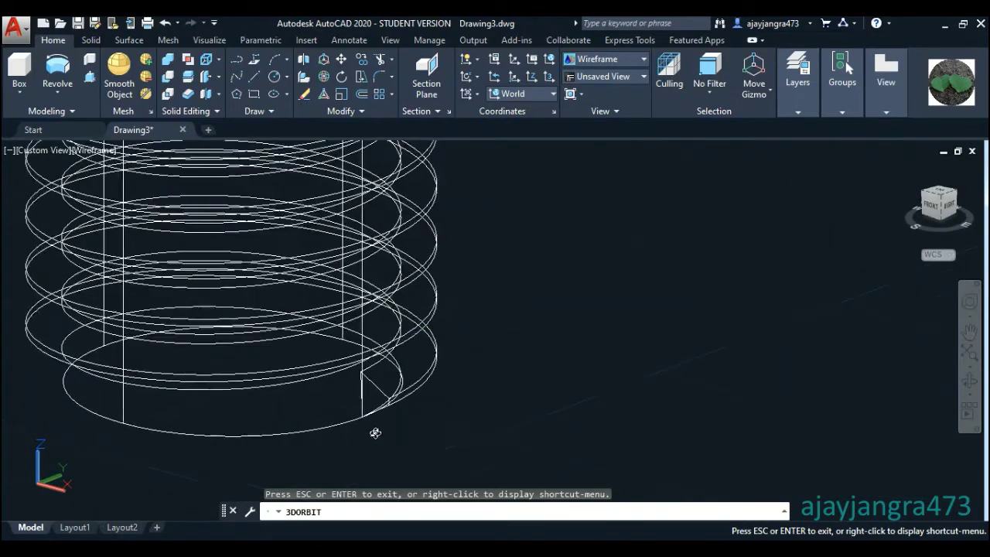
scroll(364, 409, "up", 2)
scroll(382, 400, "up", 2)
key("Escape")
- Move the thread straight down along -Z so its end meets the shaft base
left_click(387, 354)
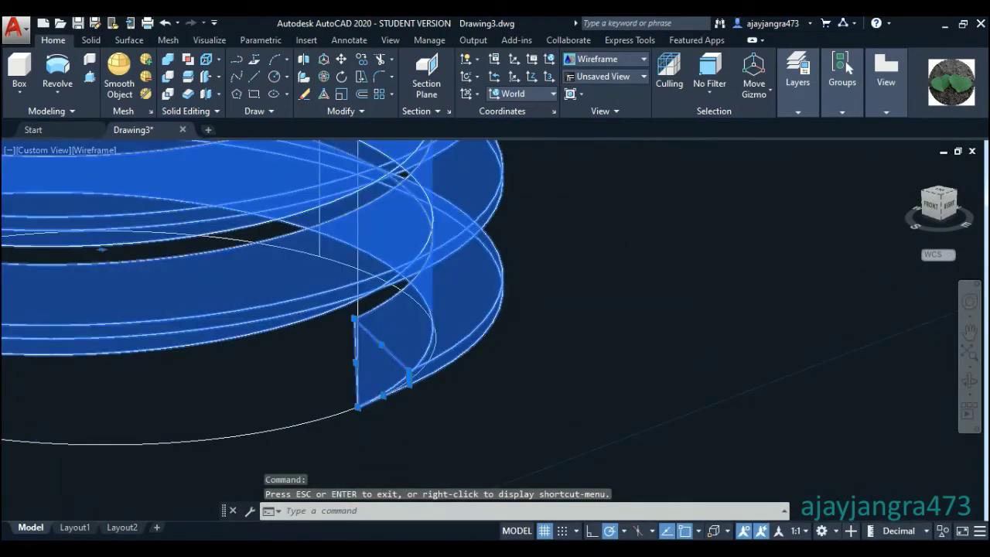
right_click(648, 271)
left_click(679, 291)
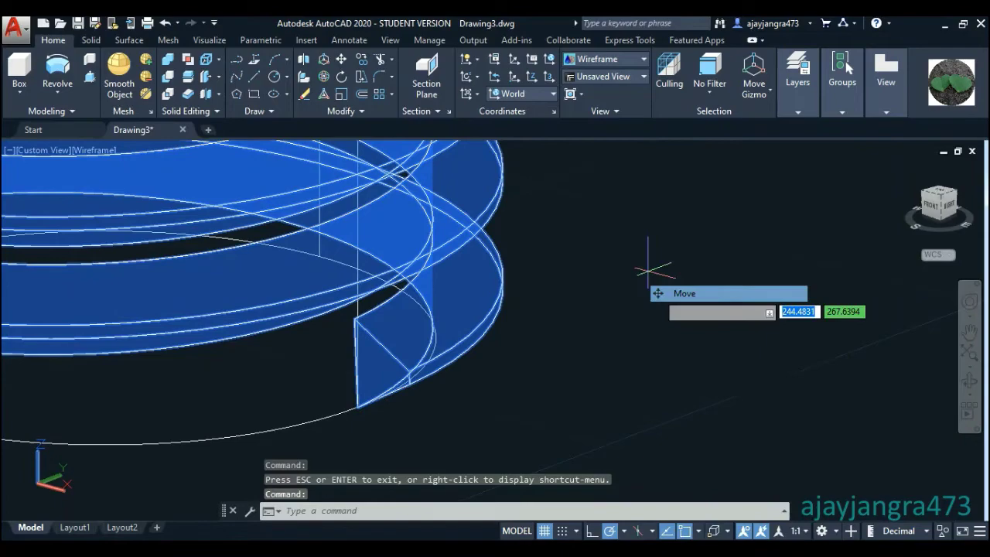
left_click(355, 351)
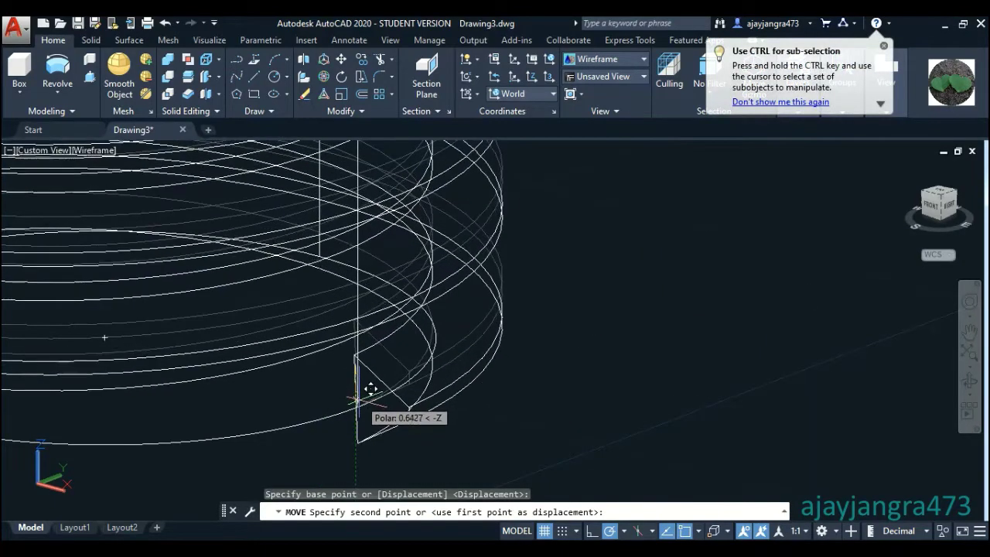
left_click(358, 407)
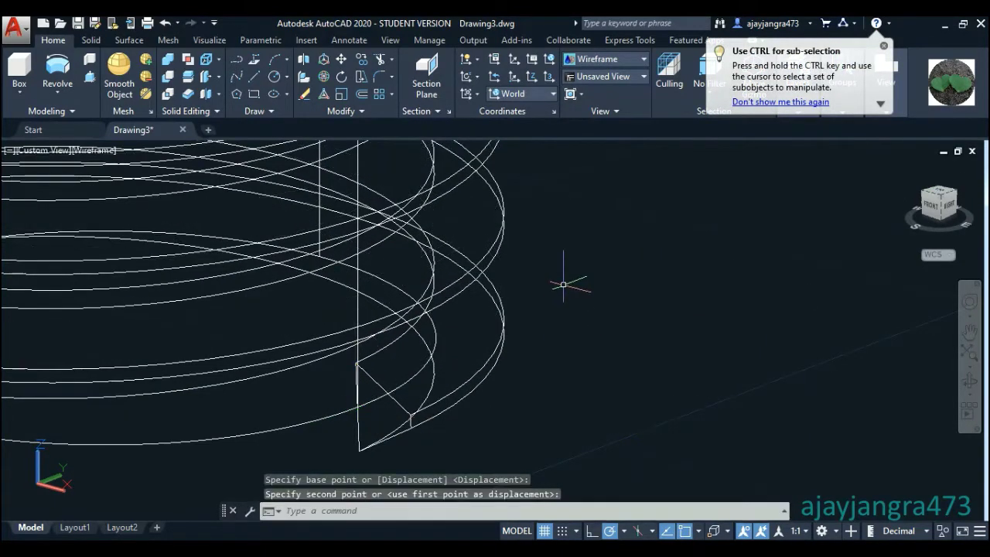
scroll(570, 280, "down", 2)
scroll(572, 277, "down", 2)
scroll(588, 283, "down", 2)
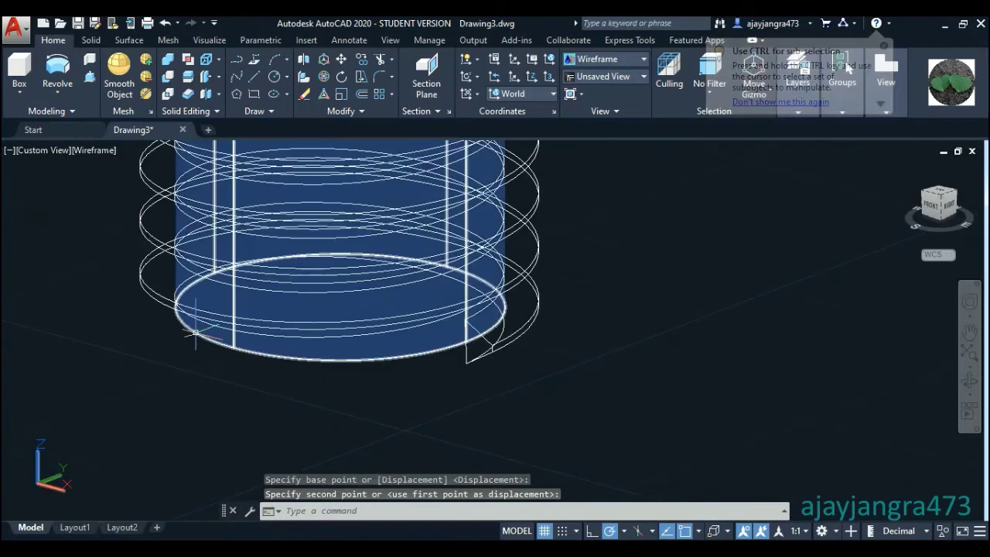
- Draw a cylinder wider than the thread coil directly beneath the bolt's threaded end
left_click(20, 90)
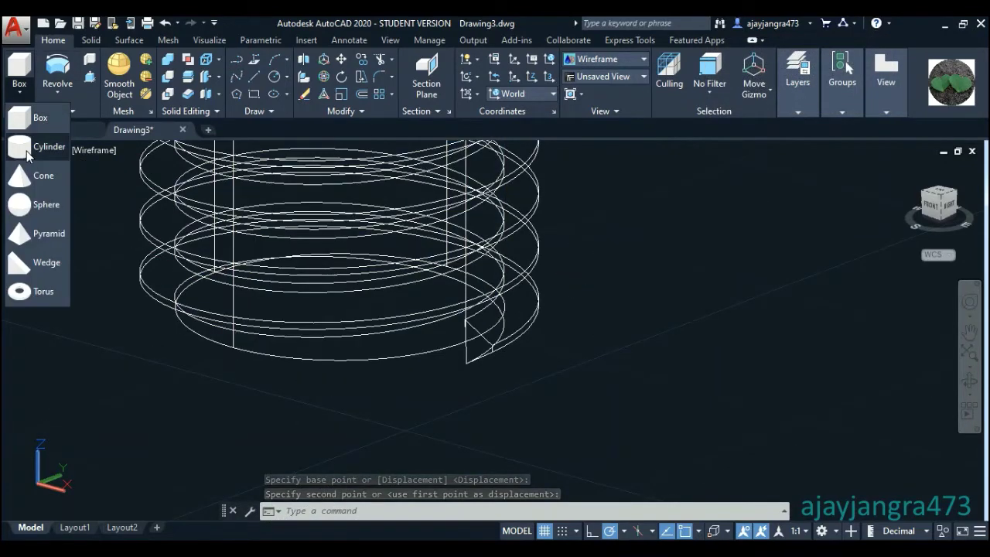
left_click(28, 153)
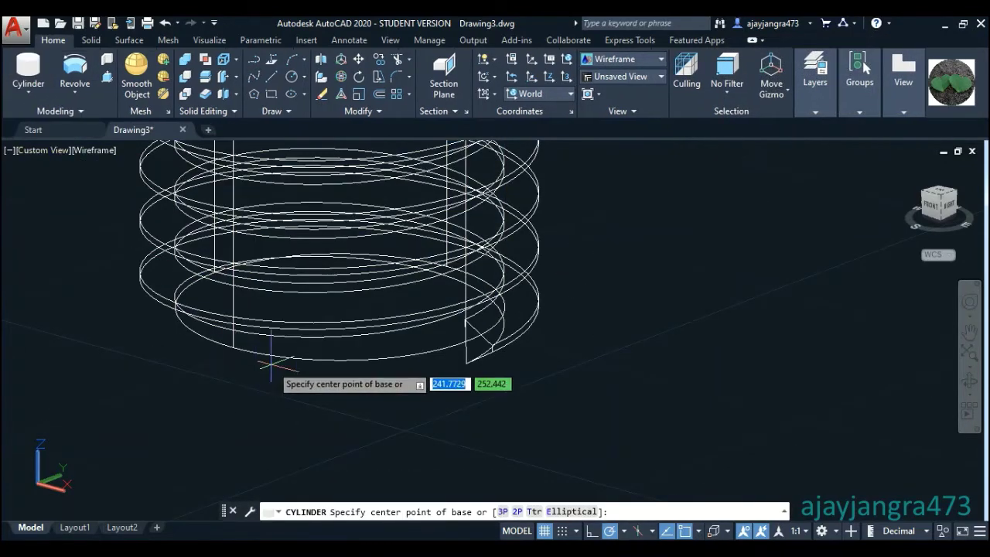
left_click(339, 307)
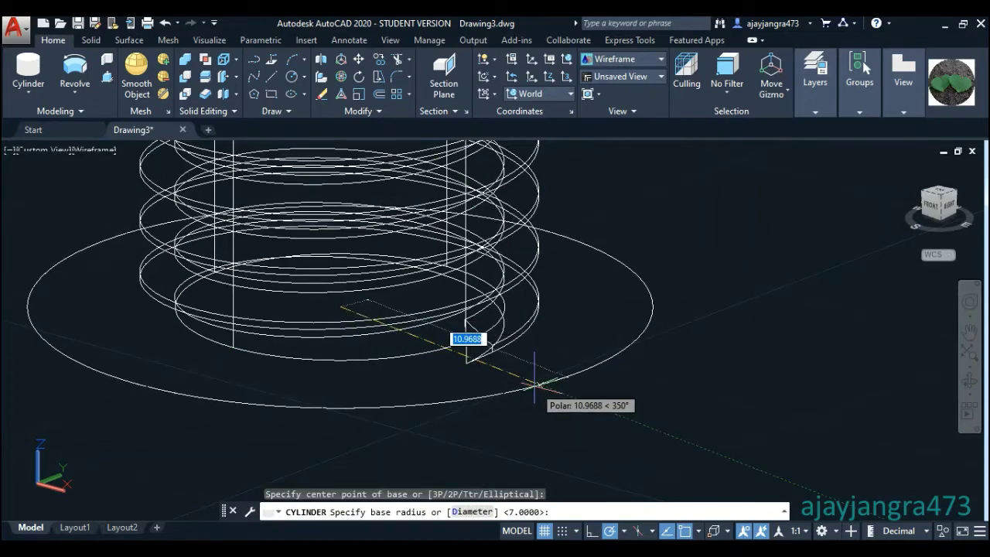
left_click(571, 370)
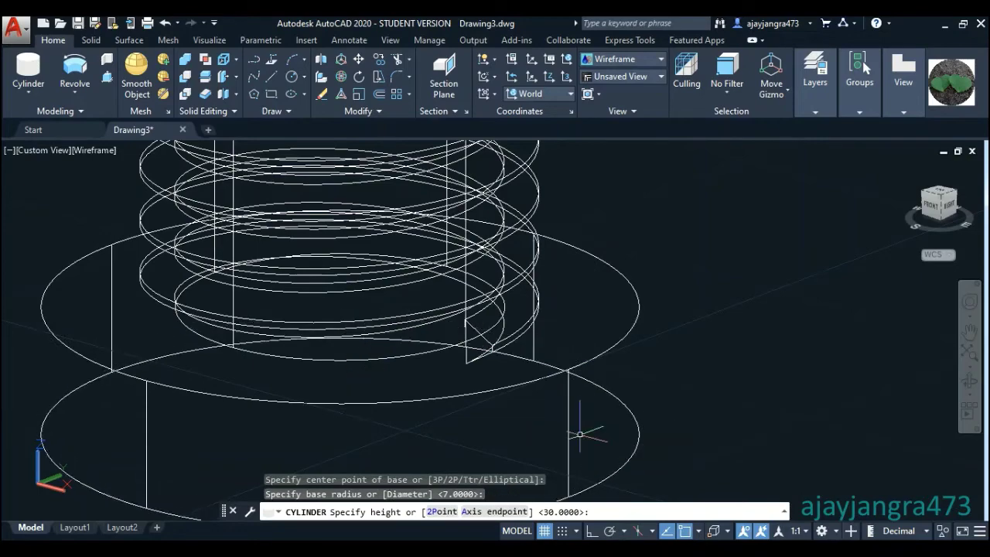
left_click(570, 422)
- Orbit the model, then set the view to the ViewCube's FRONT face
left_click(969, 381)
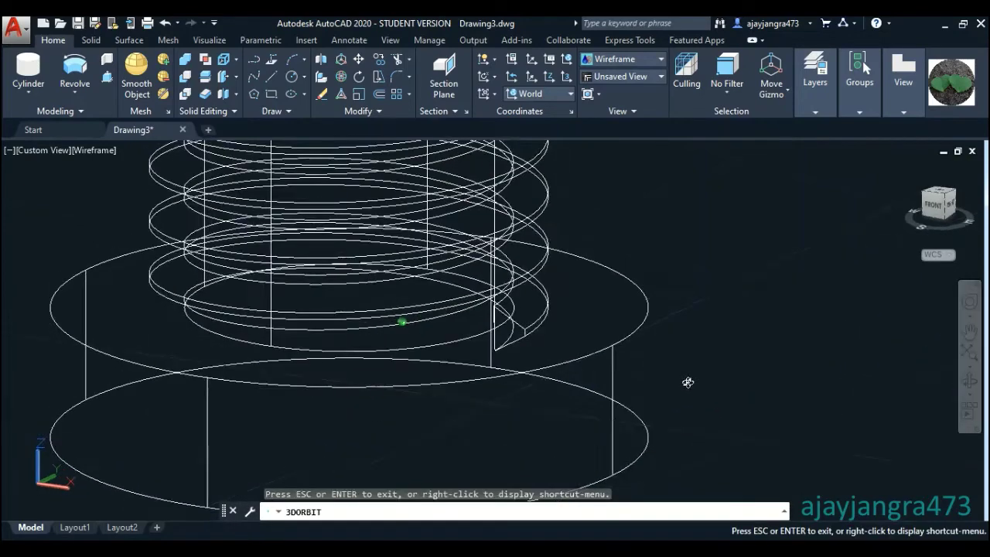
left_click_drag(685, 380, 743, 358)
right_click(735, 261)
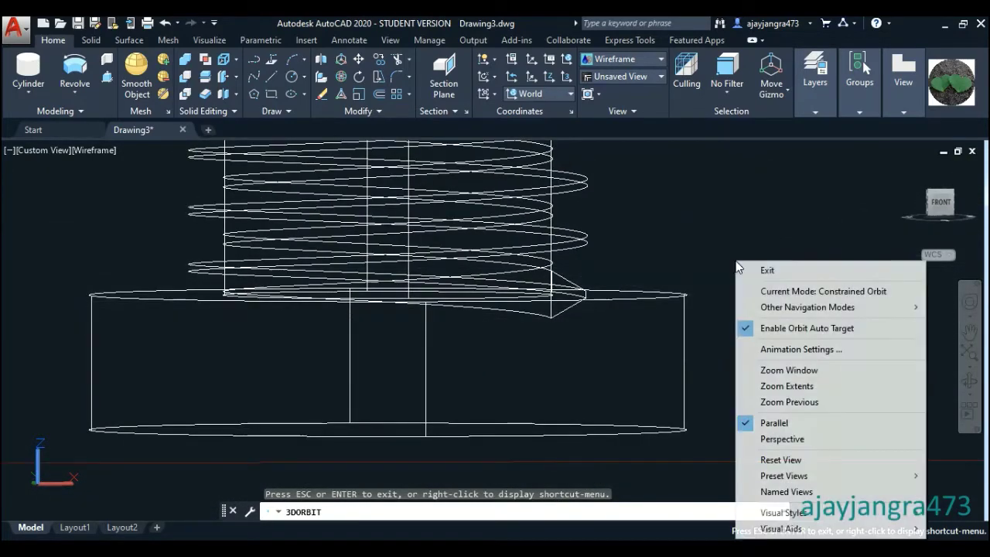
left_click(762, 271)
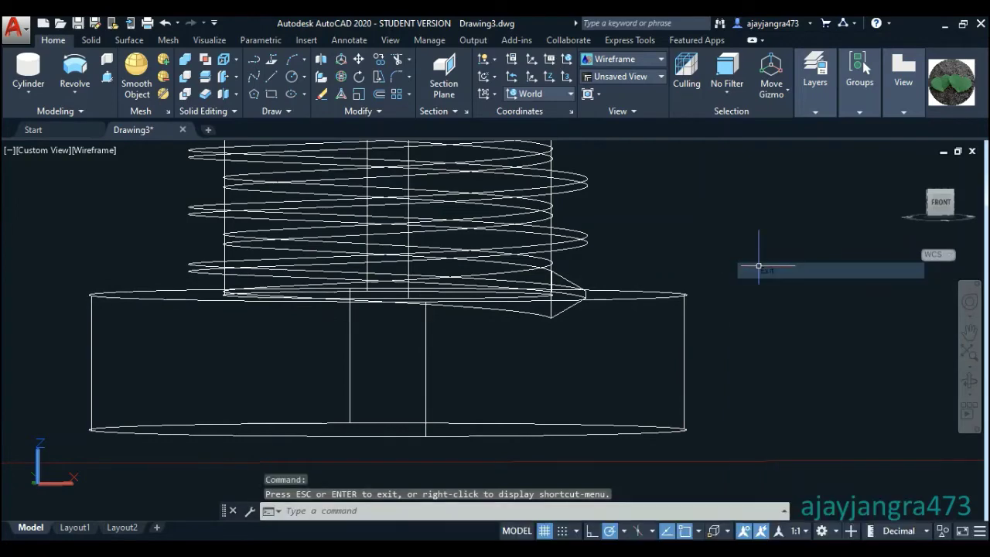
left_click(948, 200)
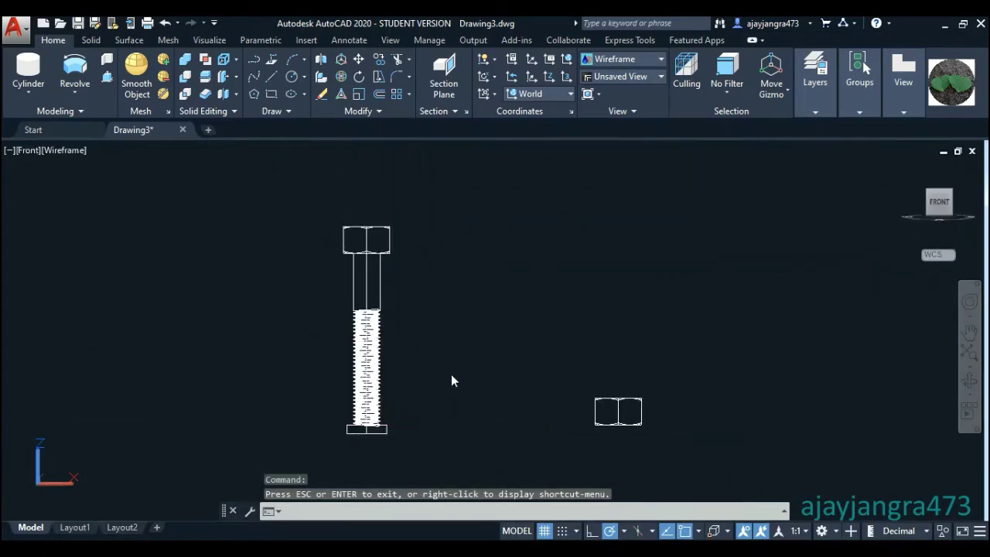
scroll(434, 422, "up", 5)
scroll(434, 422, "up", 3)
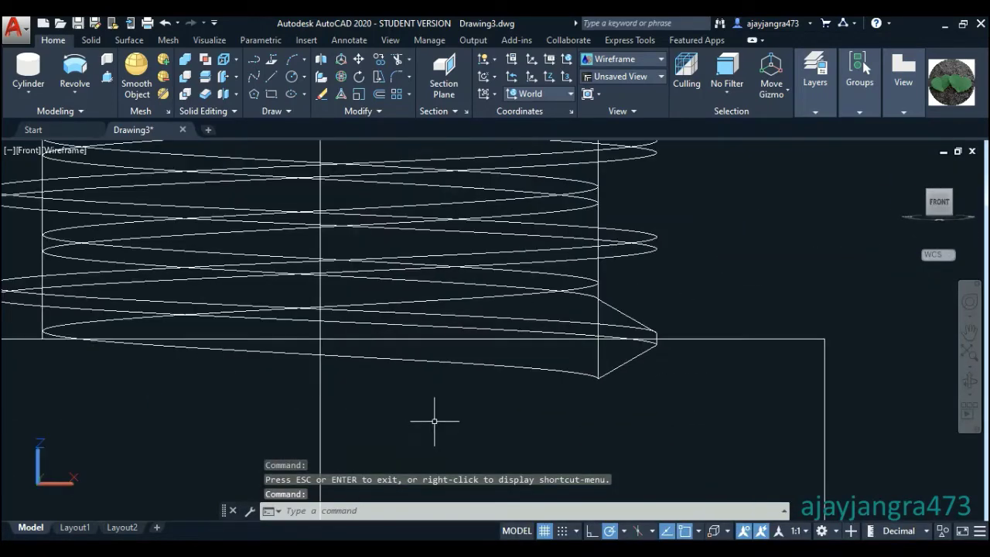
scroll(445, 329, "down", 4)
scroll(445, 329, "down", 2)
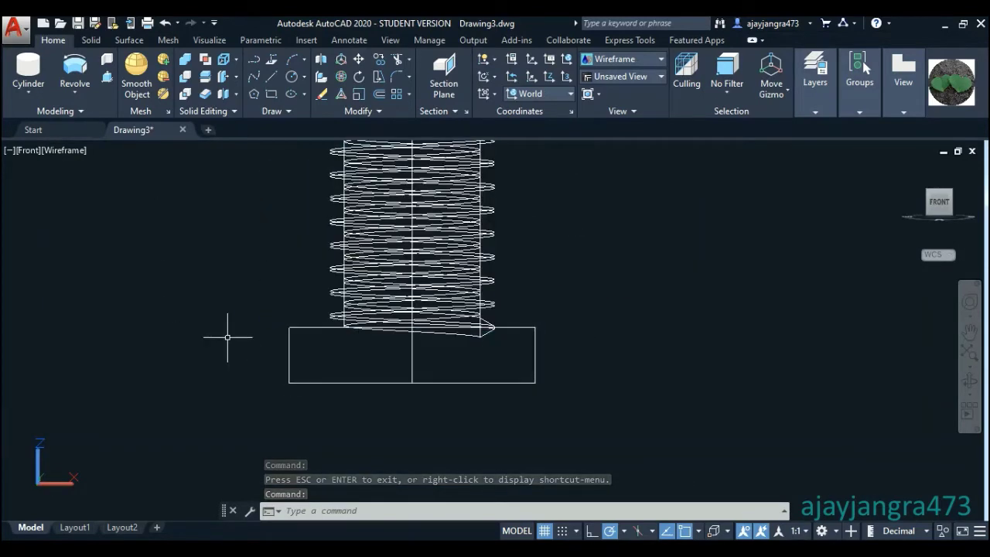
- Subtract the wide cylinder from the bolt with SUB, trimming the coil's lower end flat
type("SU")
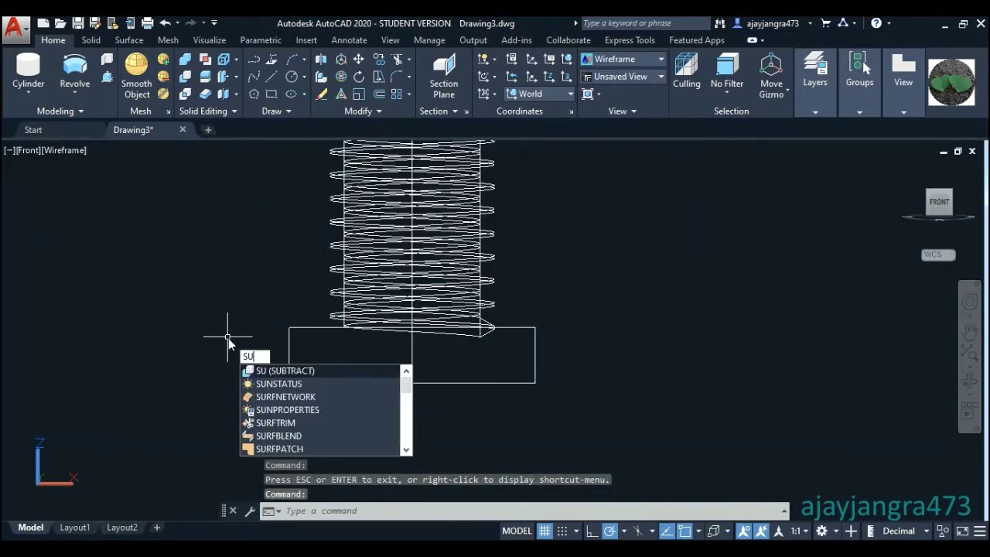
type("BTRACT")
key("Return")
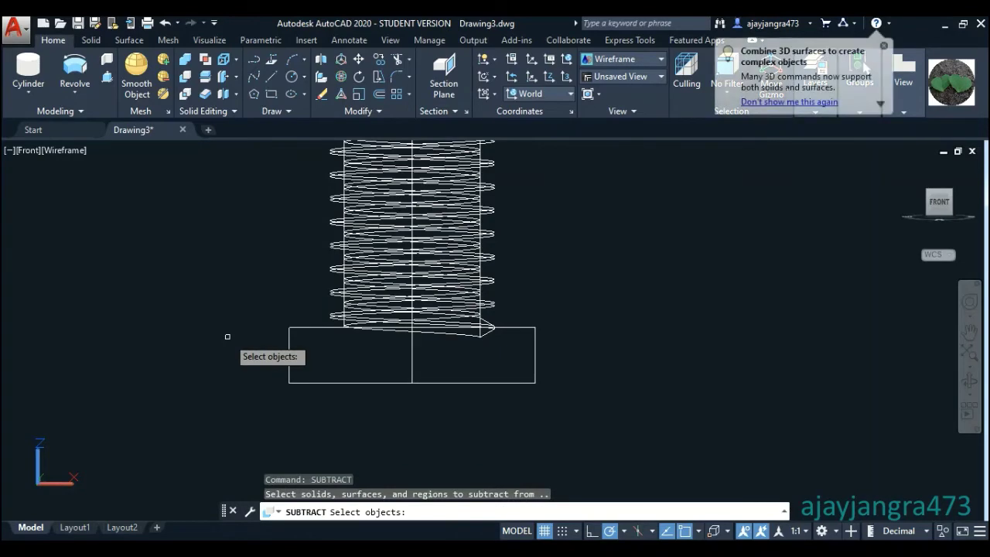
scroll(486, 359, "up", 3)
scroll(472, 301, "up", 2)
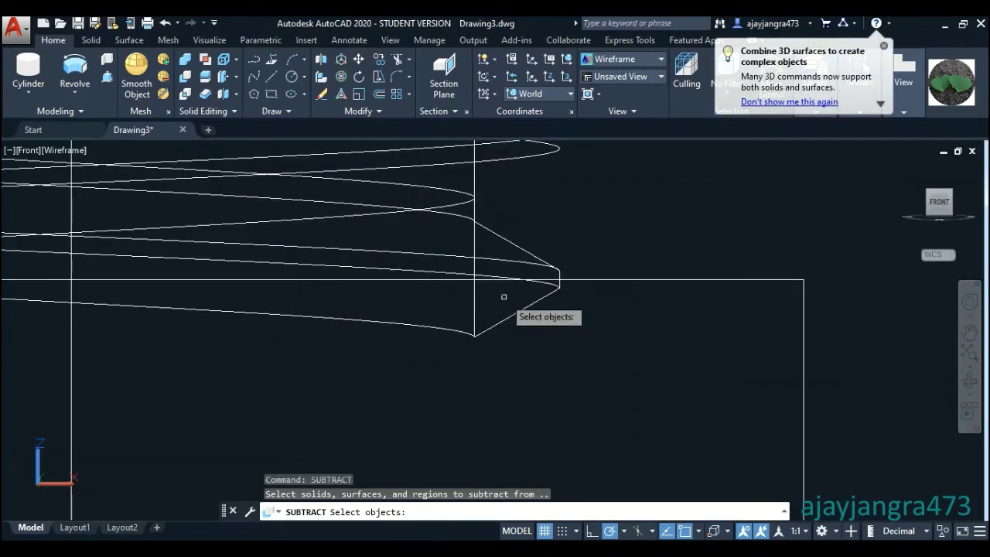
left_click(510, 241)
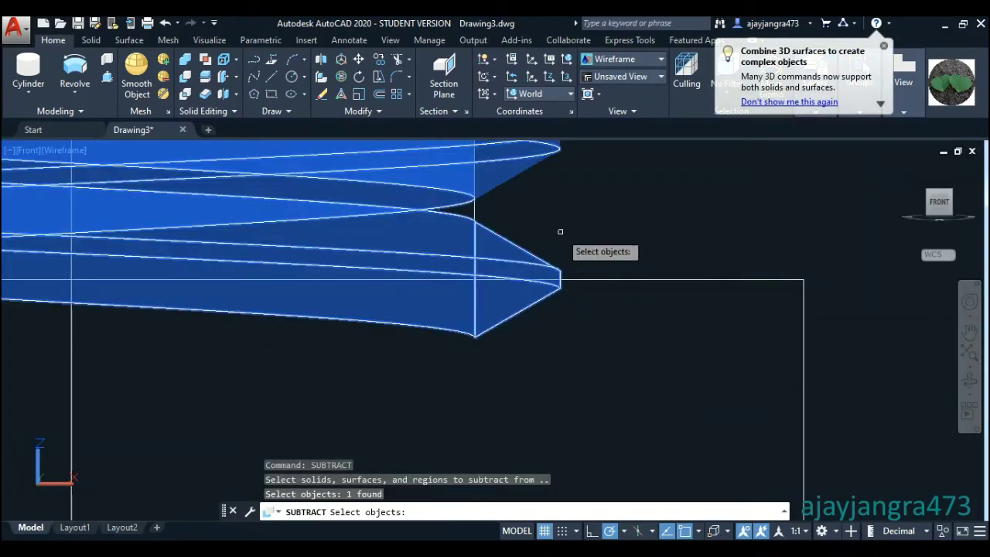
key("Return")
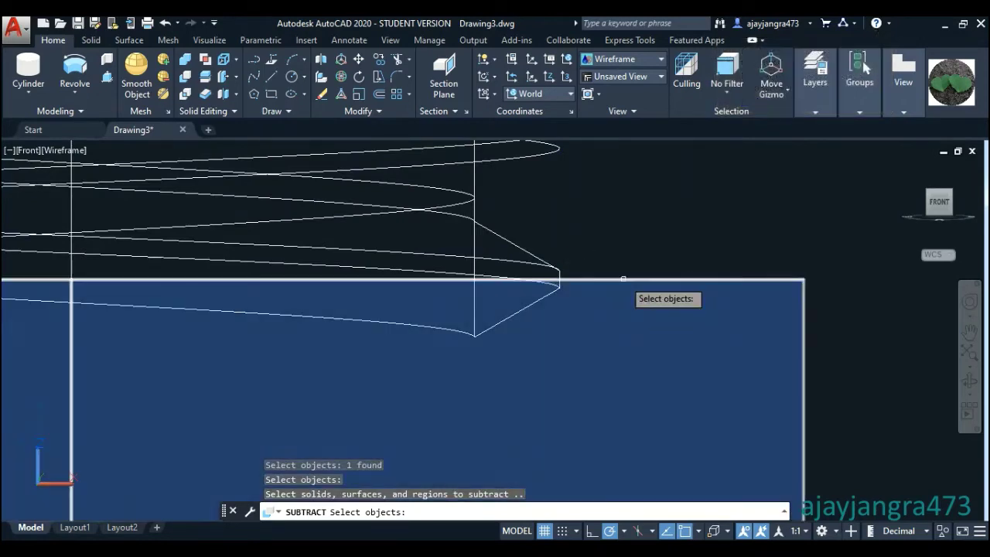
left_click(623, 280)
key("Return")
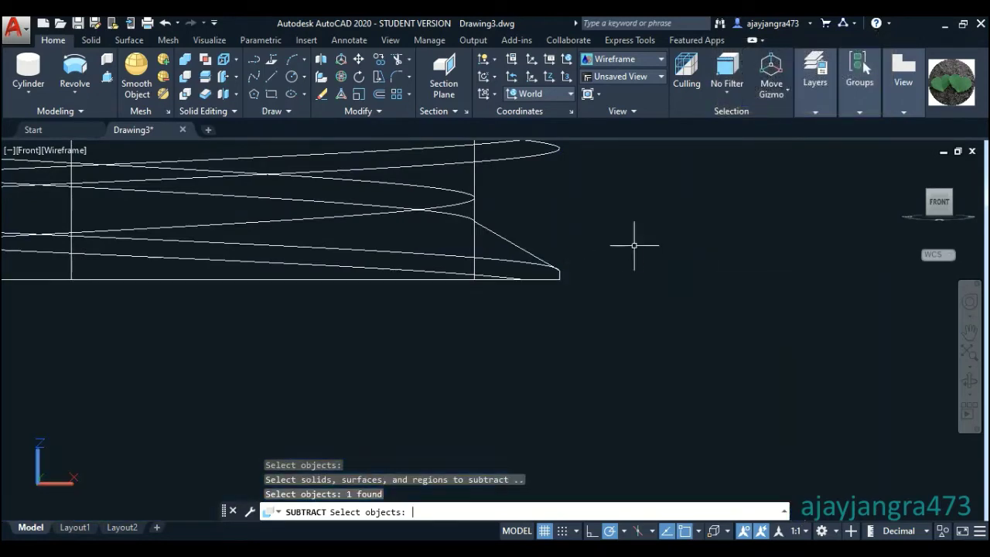
scroll(601, 336, "down", 3)
scroll(541, 340, "down", 2)
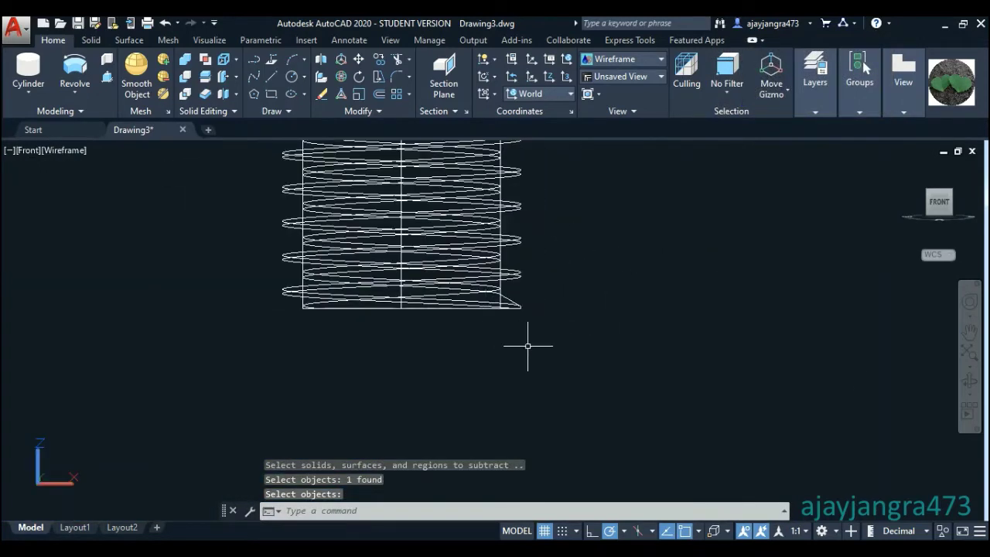
- Orbit and zoom to a tilted perspective showing the hex head, smooth shank and helical thread
left_click(971, 383)
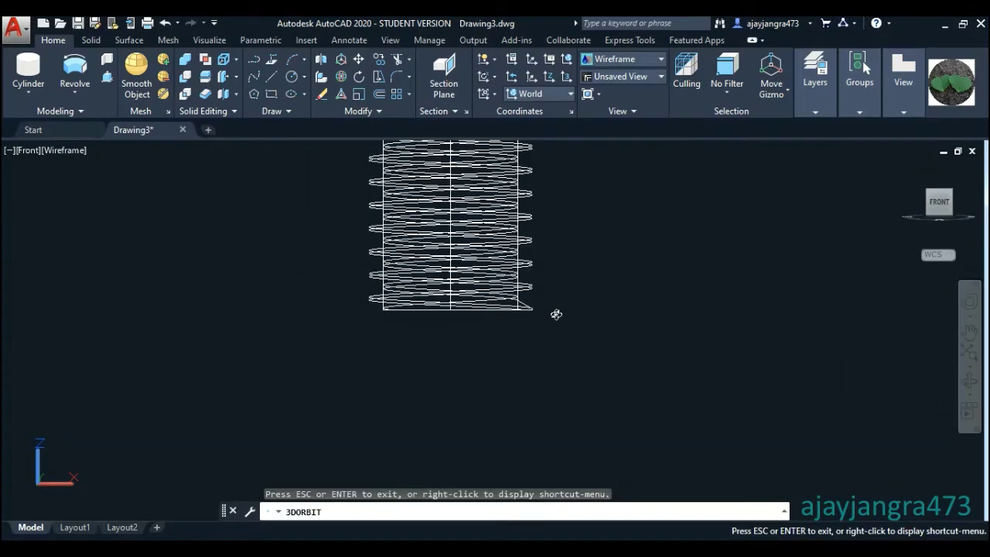
mouse_move(557, 314)
left_mouse_down()
mouse_move(562, 336)
mouse_move(517, 352)
mouse_move(513, 318)
left_mouse_up()
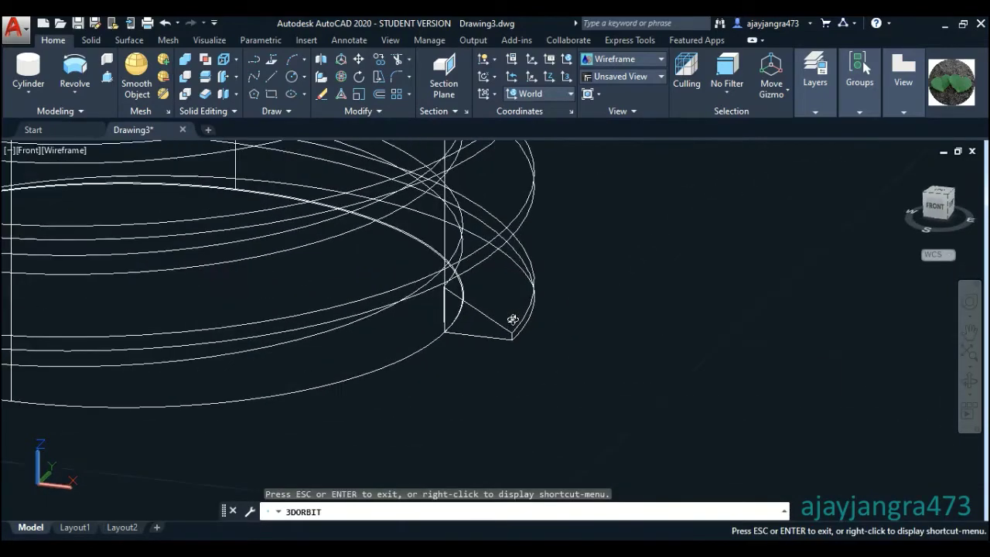
mouse_move(662, 347)
left_mouse_down()
mouse_move(618, 318)
mouse_move(649, 354)
left_mouse_up()
left_click_drag(593, 332, 470, 384)
scroll(464, 388, "down", 2)
scroll(460, 391, "down", 2)
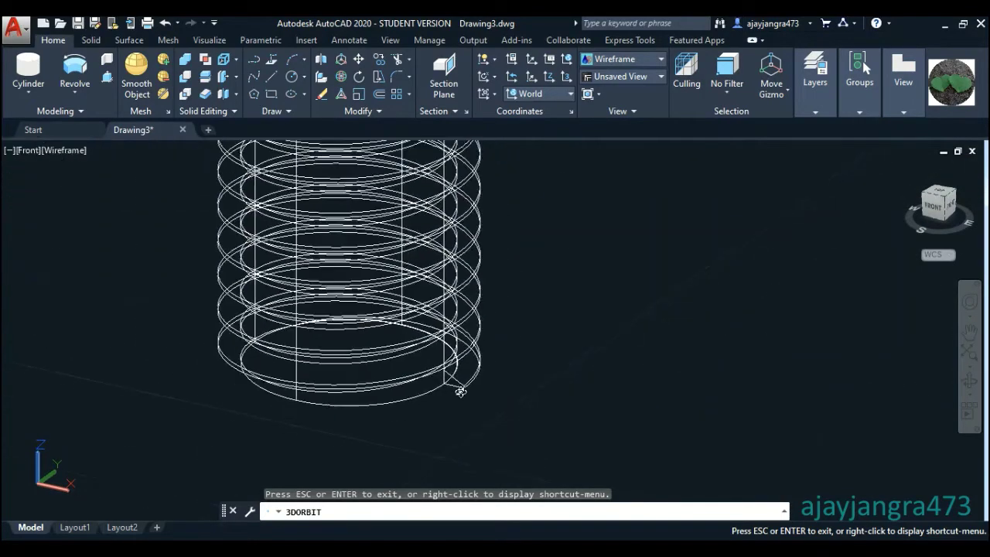
scroll(459, 391, "down", 2)
scroll(459, 392, "down", 2)
scroll(456, 403, "down", 1)
scroll(451, 410, "down", 2)
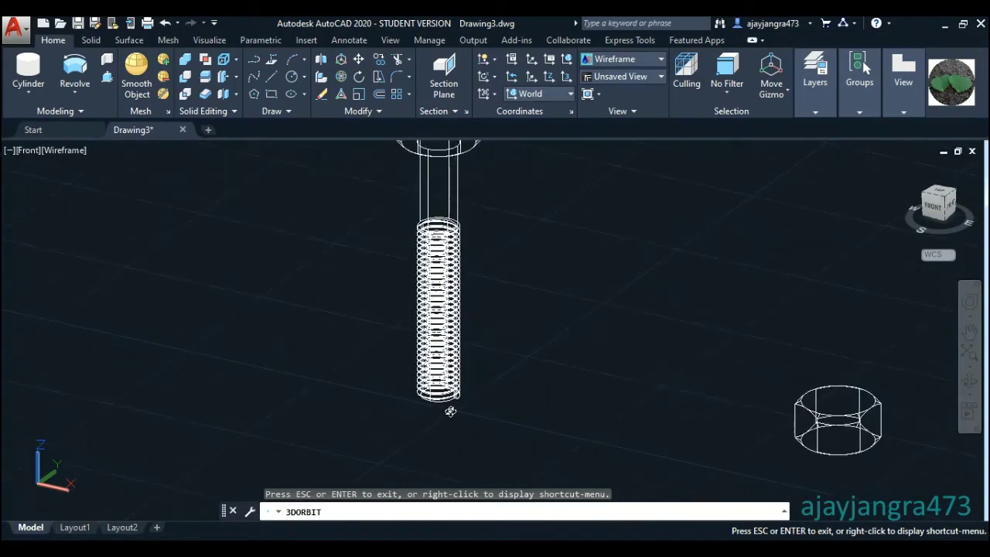
scroll(403, 379, "down", 2)
scroll(438, 188, "up", 2)
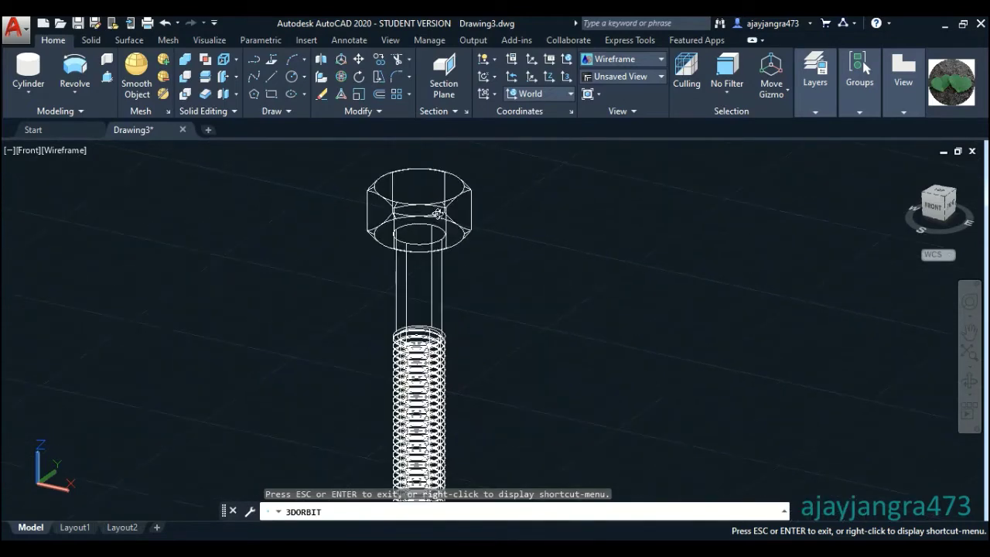
scroll(475, 271, "up", 1)
mouse_move(475, 272)
left_mouse_down()
mouse_move(498, 239)
mouse_move(477, 265)
mouse_move(446, 253)
mouse_move(455, 254)
left_mouse_up()
right_click(573, 207)
left_click(585, 214)
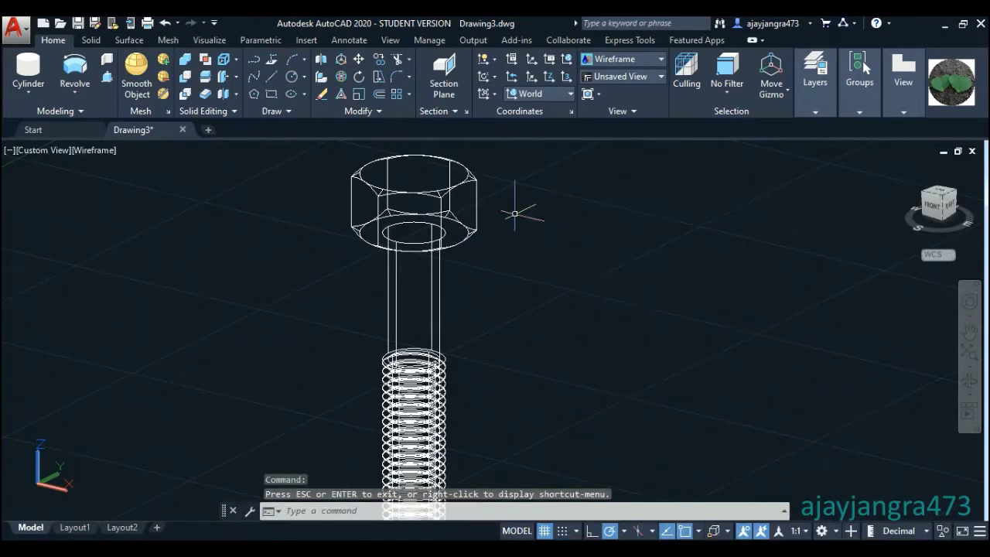
left_click(98, 152)
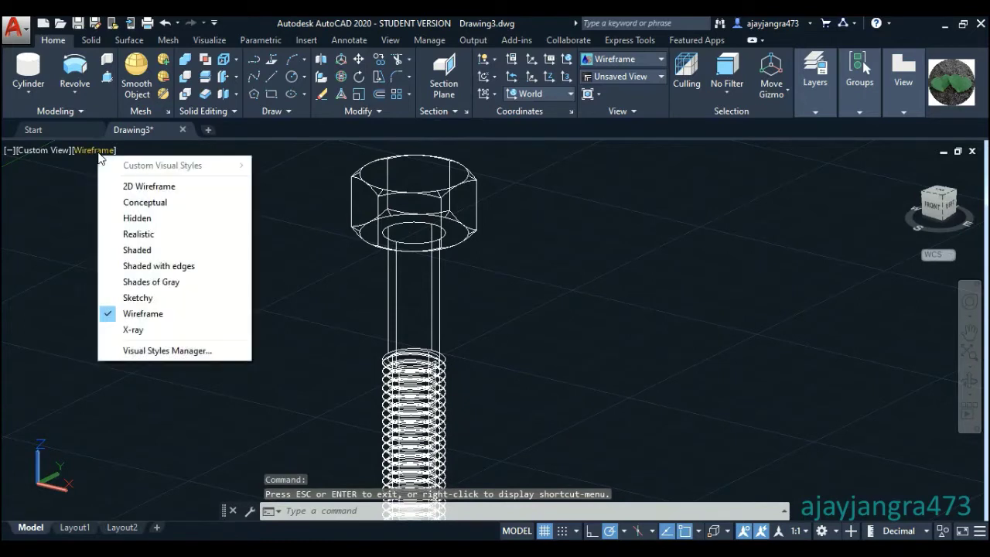
left_click(141, 252)
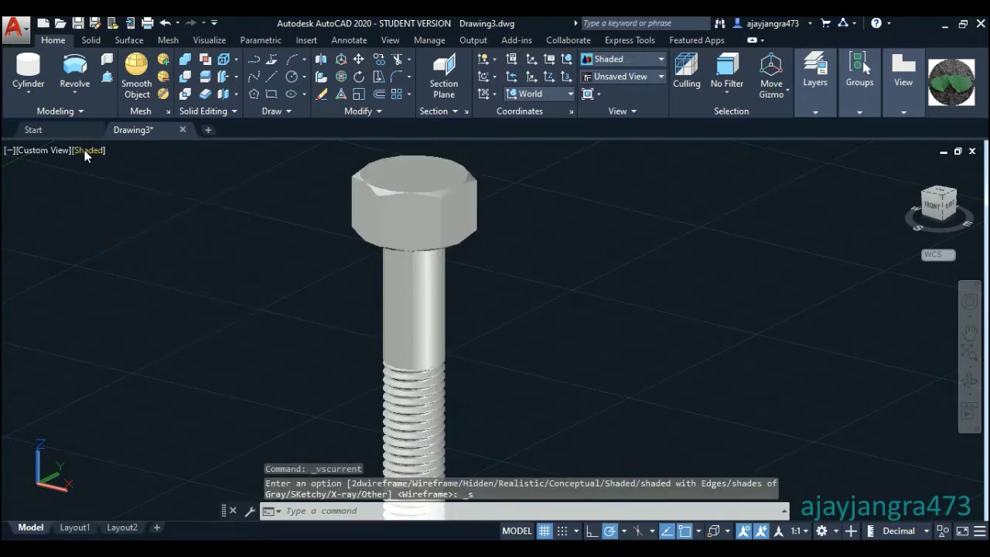
left_click(86, 152)
left_click(130, 281)
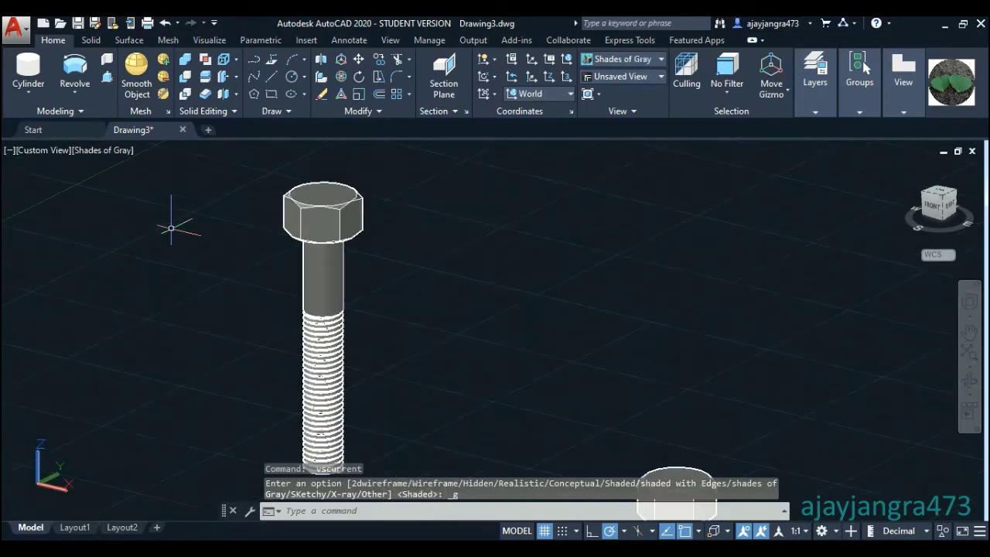
left_click(968, 383)
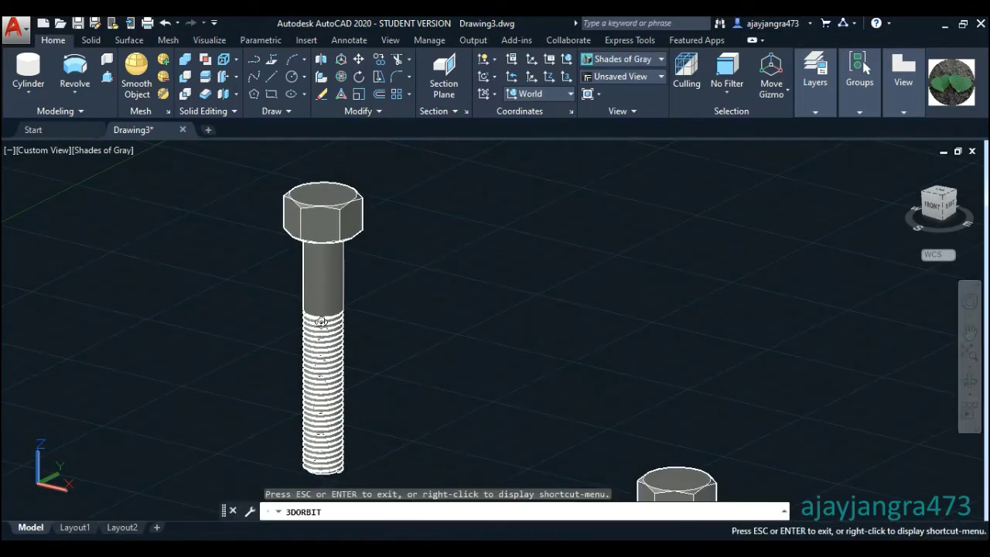
scroll(322, 324, "up", 3)
scroll(325, 320, "up", 3)
scroll(331, 228, "up", 3)
scroll(358, 283, "down", 2)
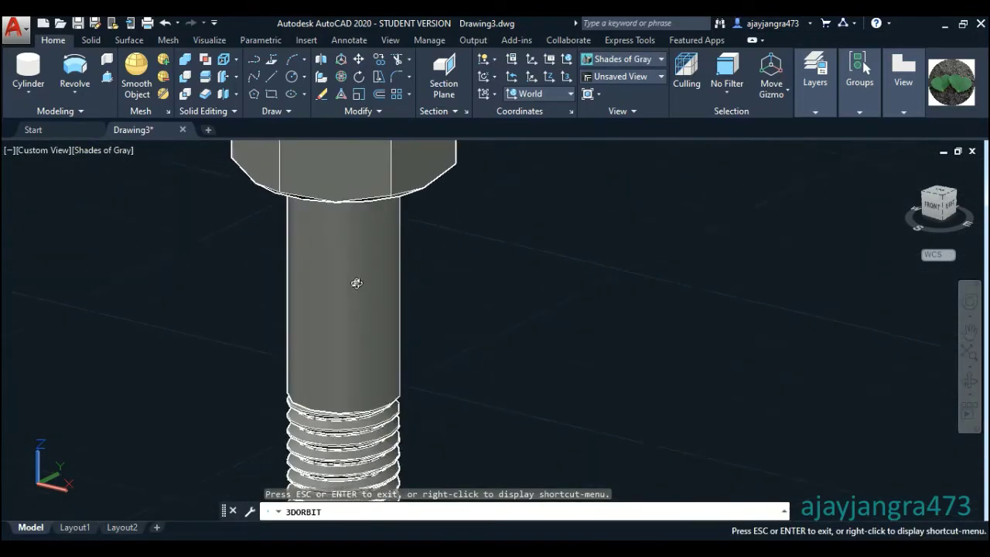
scroll(356, 301, "down", 3)
left_click_drag(356, 306, 404, 268)
scroll(407, 232, "up", 2)
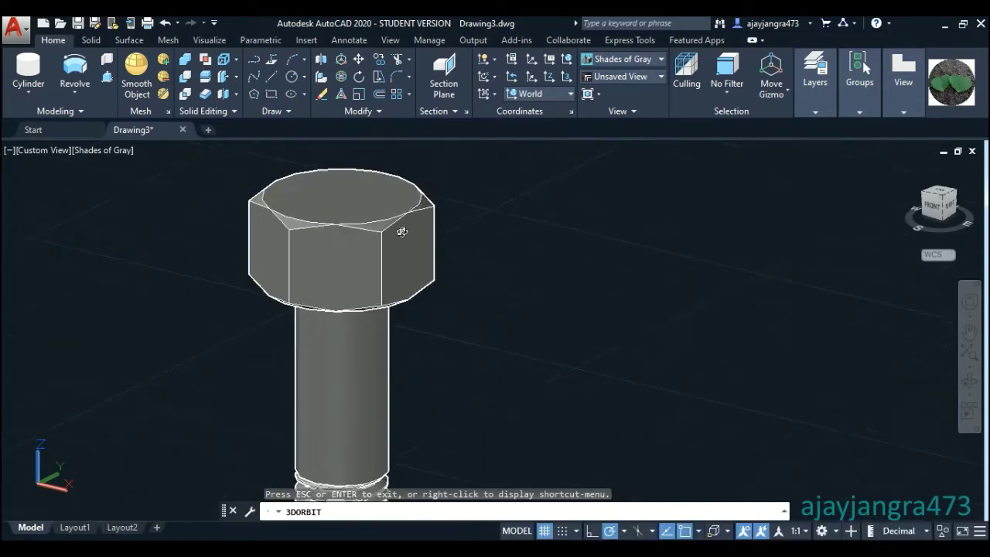
scroll(403, 232, "up", 3)
mouse_move(374, 224)
left_mouse_down()
mouse_move(434, 276)
mouse_move(461, 223)
mouse_move(444, 199)
mouse_move(363, 265)
left_mouse_up()
scroll(362, 278, "down", 2)
scroll(362, 309, "down", 2)
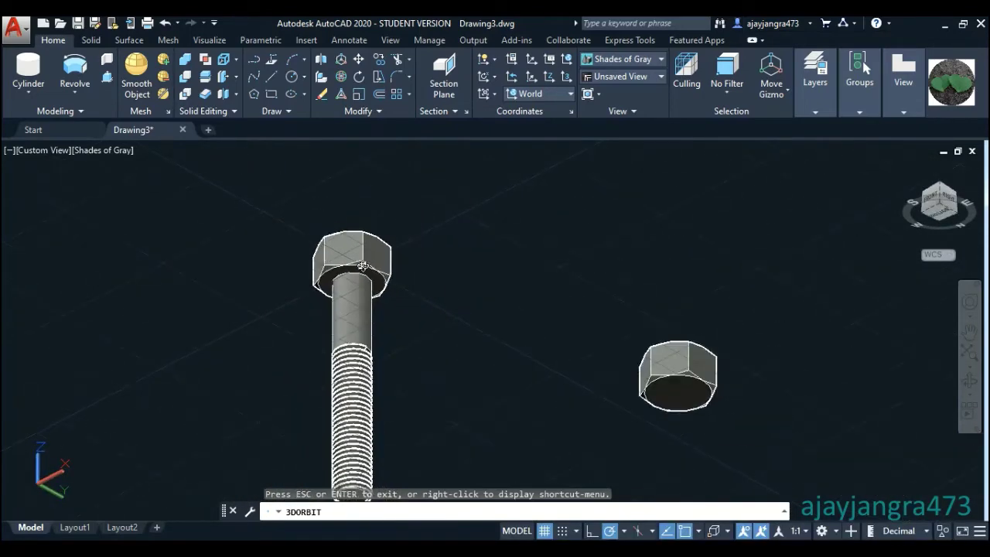
scroll(360, 329, "down", 2)
scroll(360, 335, "up", 2)
scroll(359, 335, "up", 2)
scroll(366, 325, "up", 2)
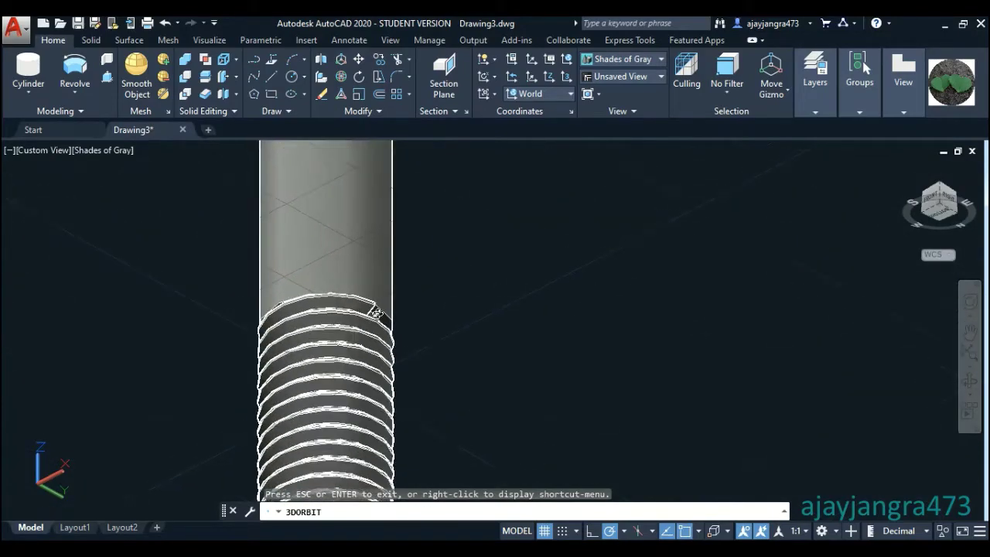
scroll(374, 314, "up", 2)
scroll(408, 340, "up", 2)
mouse_move(410, 341)
left_mouse_down()
mouse_move(272, 373)
mouse_move(265, 294)
left_mouse_up()
scroll(265, 294, "down", 2)
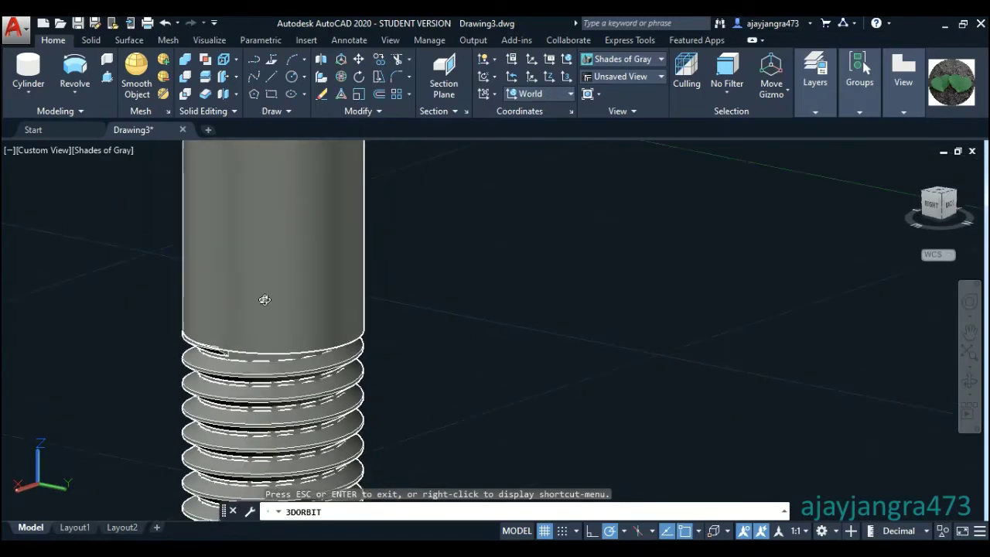
scroll(265, 294, "down", 2)
scroll(271, 333, "down", 1)
left_click_drag(290, 386, 298, 379)
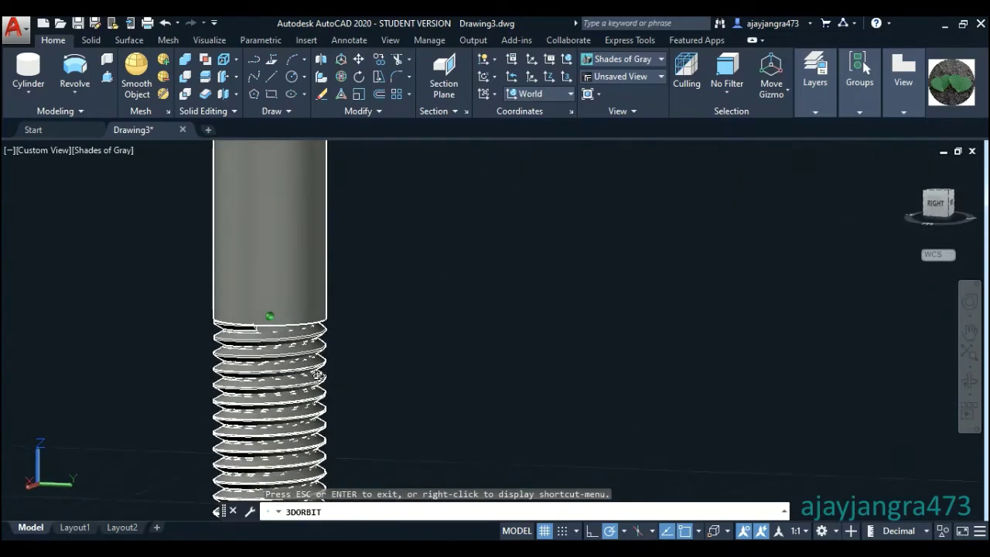
scroll(302, 375, "up", 1)
scroll(308, 371, "up", 2)
scroll(313, 369, "up", 2)
scroll(353, 353, "up", 2)
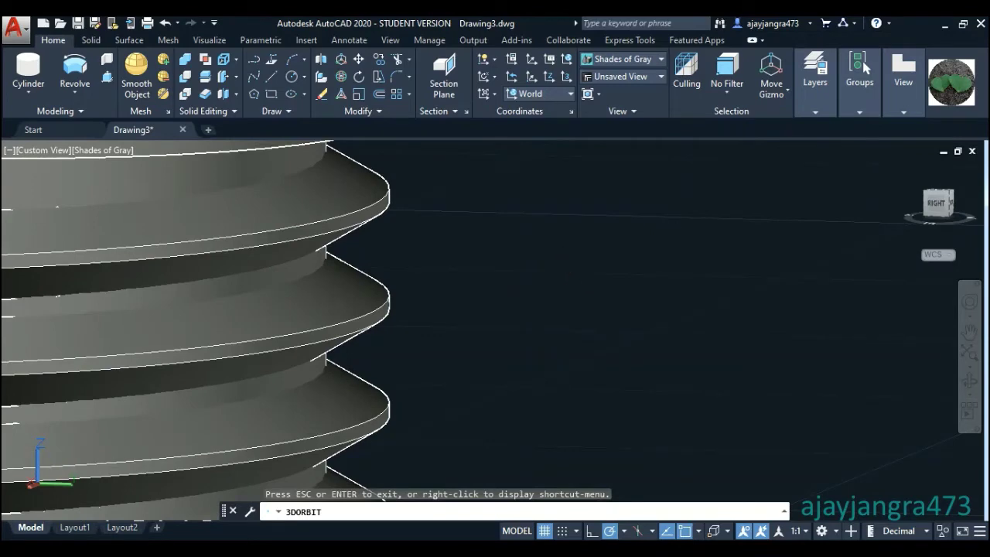
key("Escape")
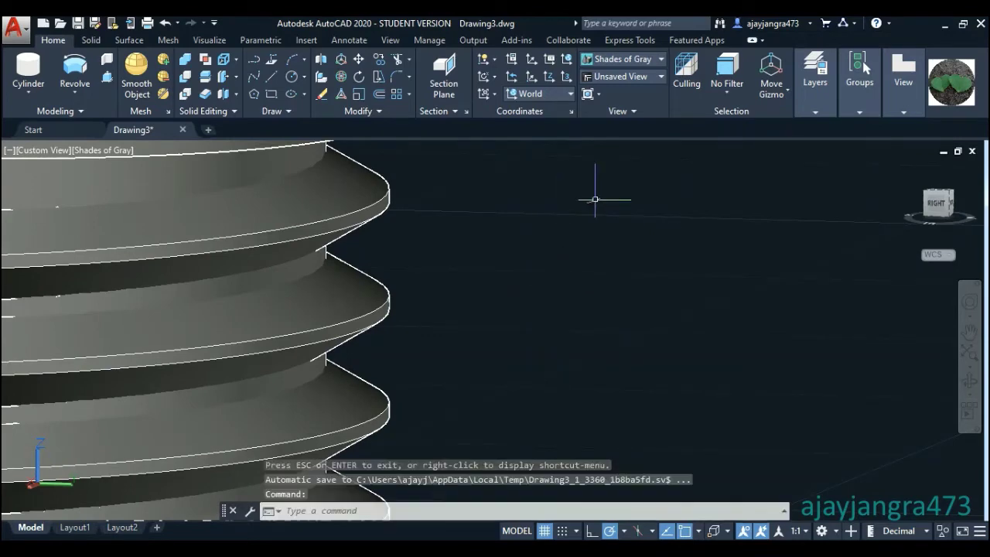
- Show bolt and nut in the RIGHT view and zoom in to check the threads
left_click(934, 204)
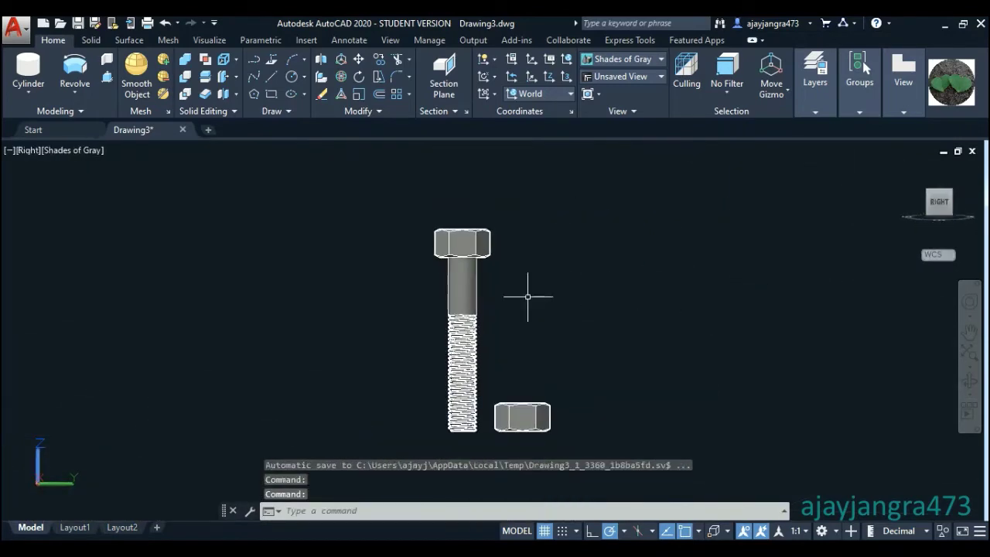
scroll(495, 306, "up", 4)
scroll(448, 317, "up", 2)
scroll(448, 317, "up", 2)
scroll(475, 303, "up", 2)
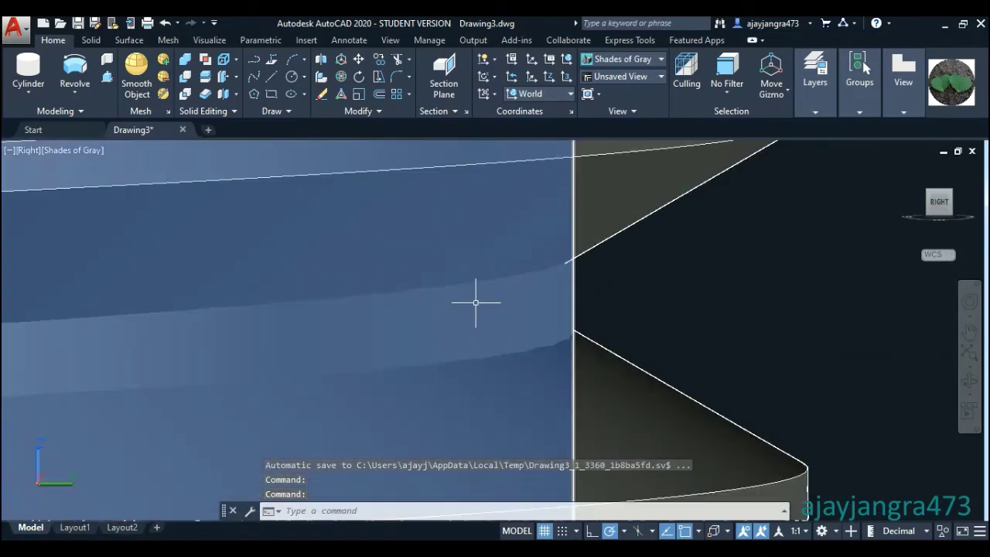
scroll(580, 272, "up", 2)
scroll(475, 237, "down", 2)
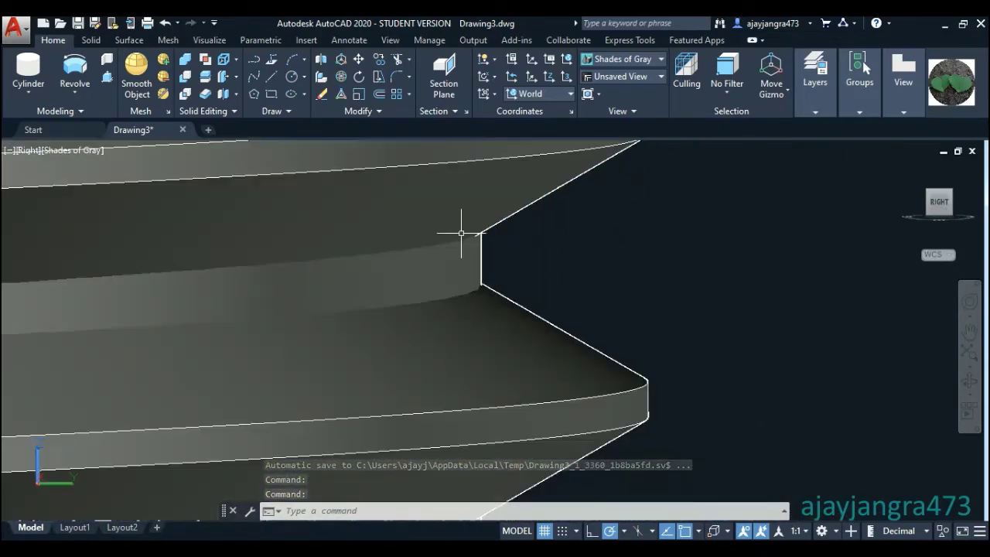
scroll(462, 227, "down", 2)
scroll(495, 310, "down", 3)
scroll(467, 244, "down", 2)
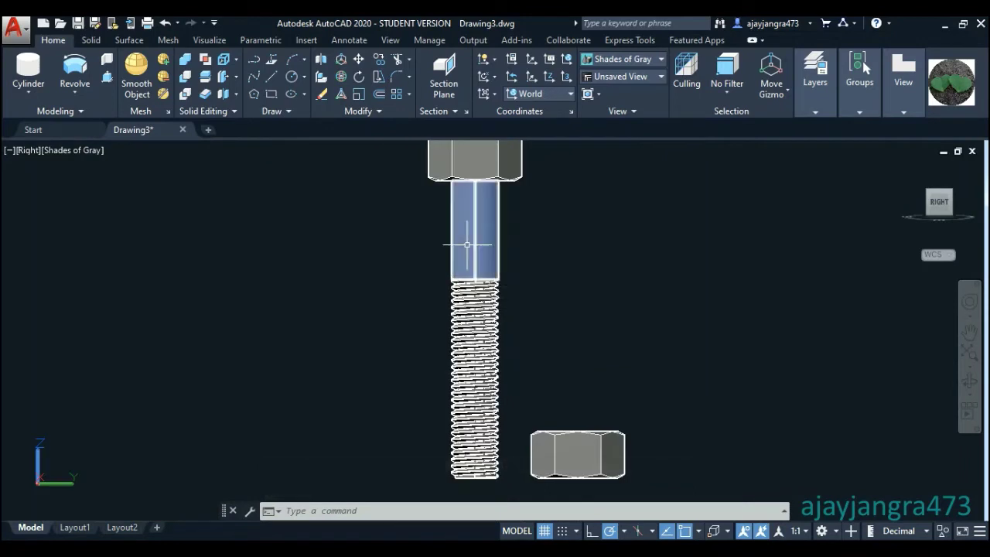
scroll(560, 269, "down", 2)
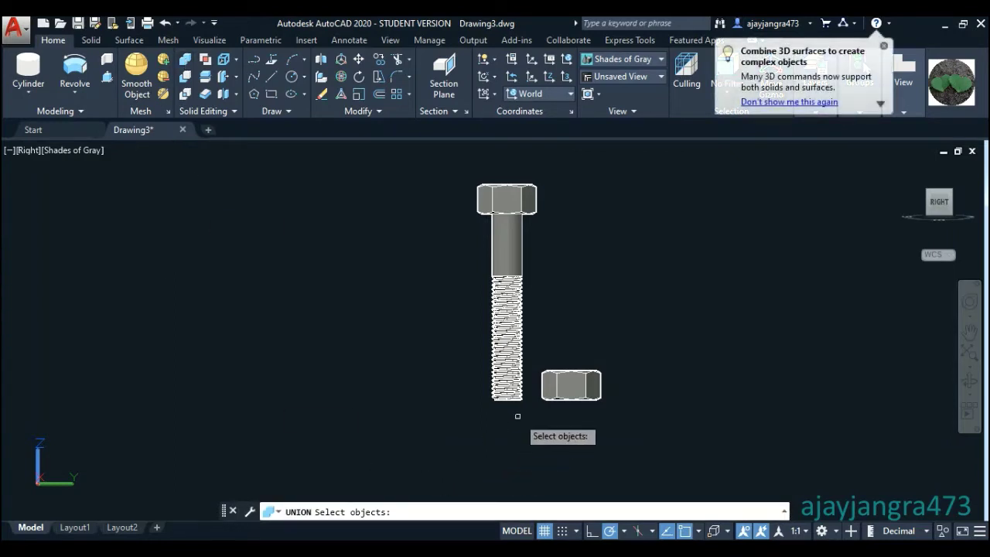
- Select all four bolt parts with the crossing window and union them into one solid
left_click(452, 158)
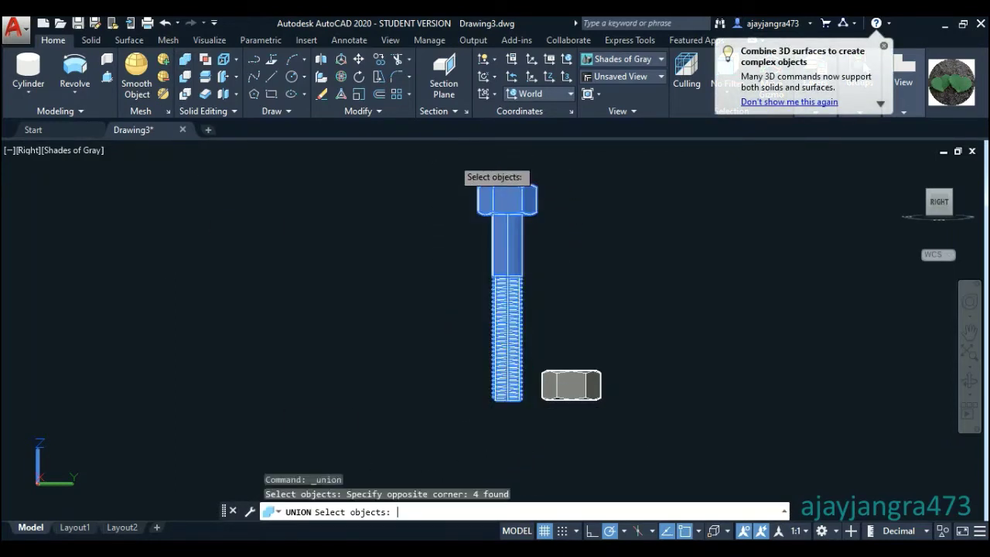
key("Return")
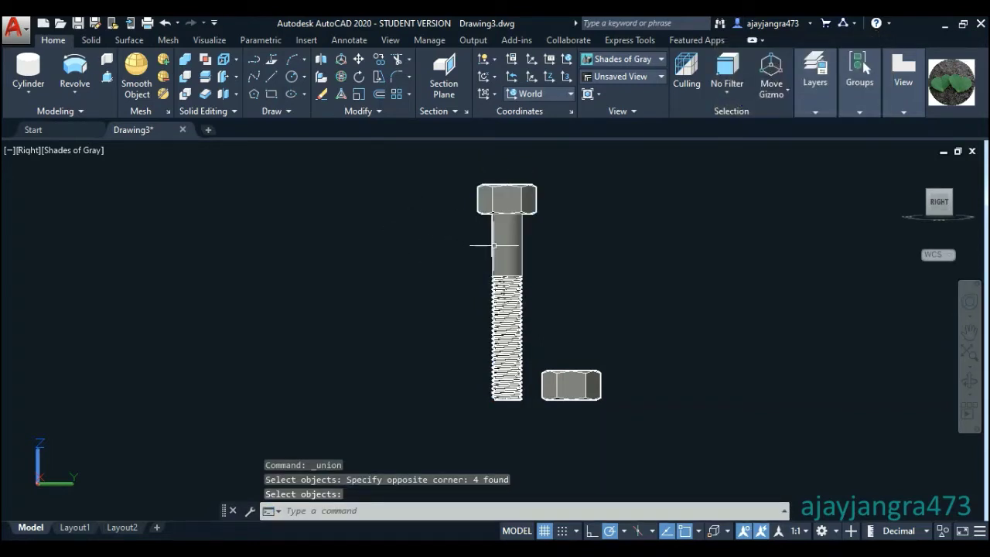
scroll(577, 301, "up", 5)
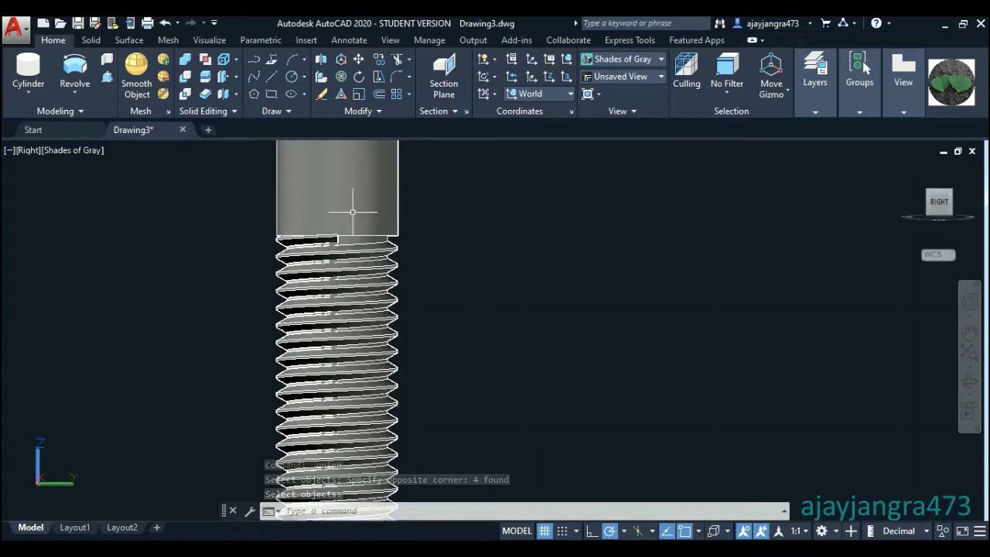
scroll(353, 211, "up", 6)
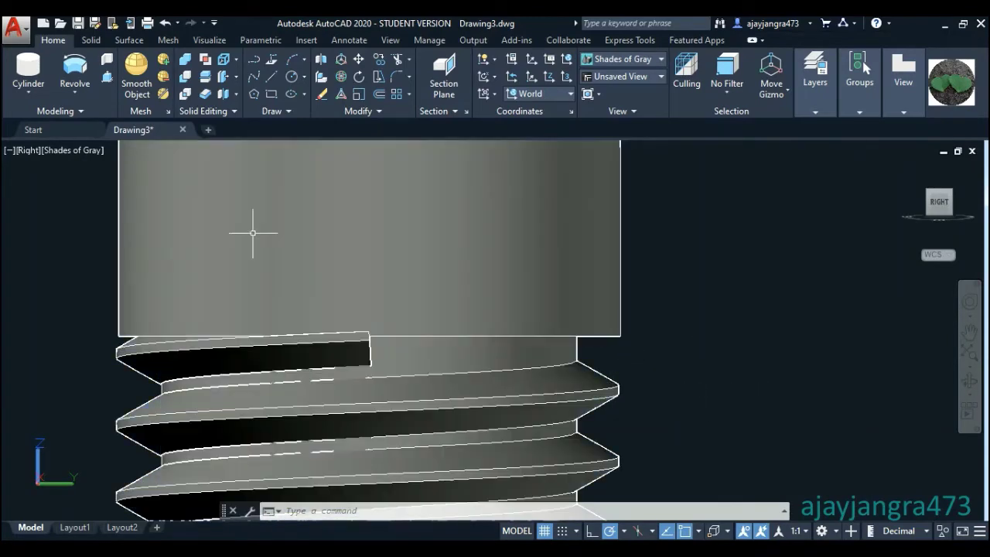
scroll(254, 227, "down", 5)
scroll(255, 240, "down", 3)
scroll(329, 302, "up", 2)
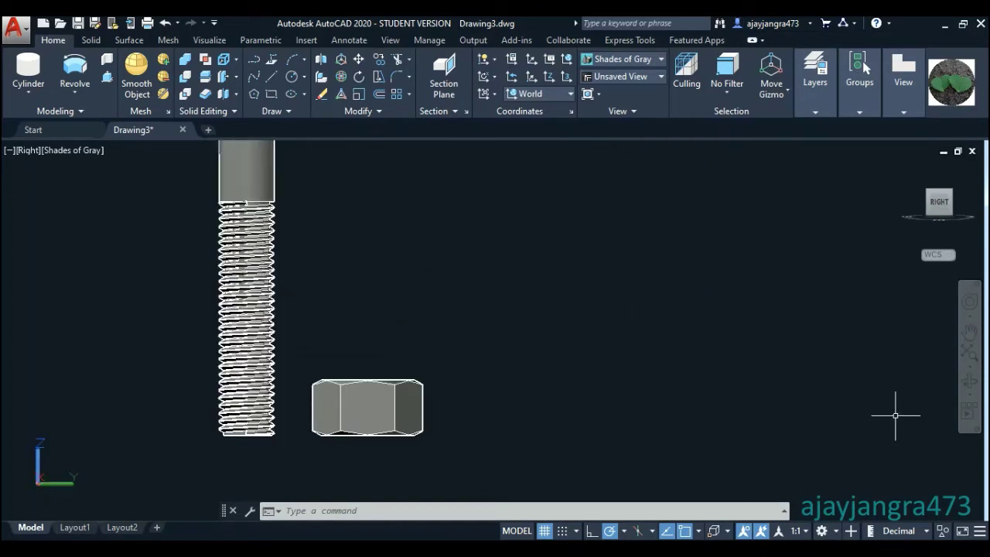
- Orbit to a 3D perspective of the bolt and nut seen from above
left_click(971, 383)
left_click_drag(711, 332, 679, 363)
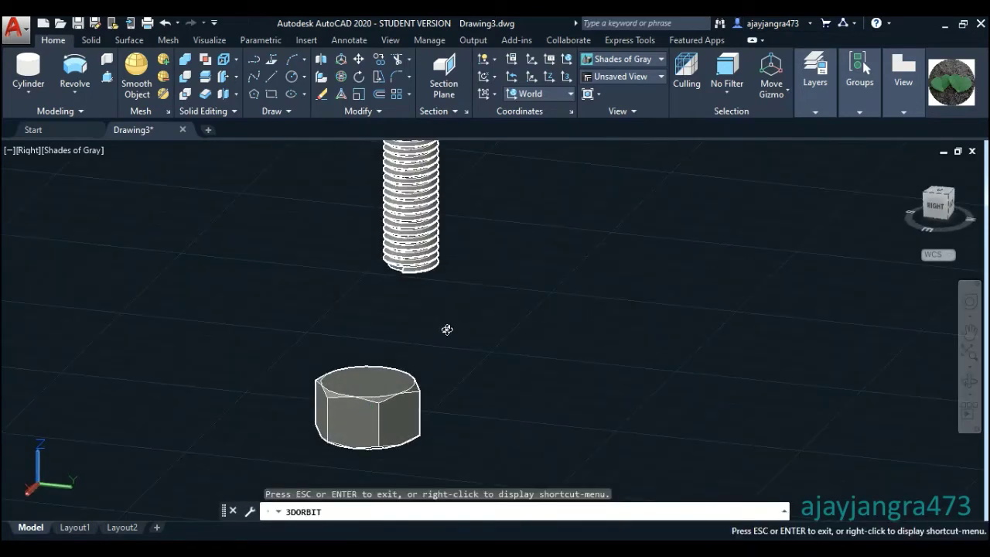
scroll(399, 321, "down", 3)
left_click_drag(406, 326, 451, 327)
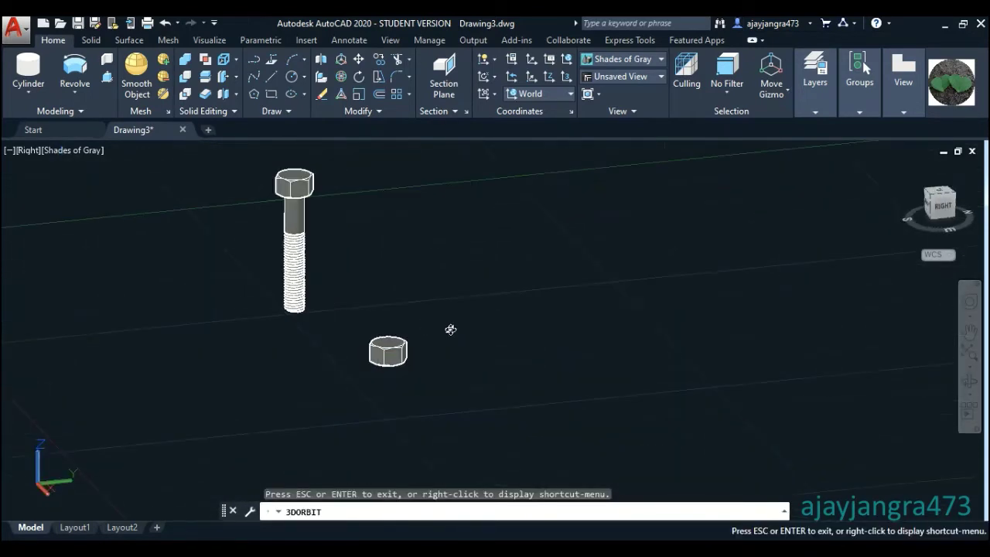
scroll(385, 359, "up", 1)
scroll(380, 349, "up", 2)
mouse_move(293, 299)
left_mouse_down()
mouse_move(371, 349)
mouse_move(400, 434)
left_mouse_up()
- Leave orbit, adjust the zoom, and begin a selection window around the nut
key("Escape")
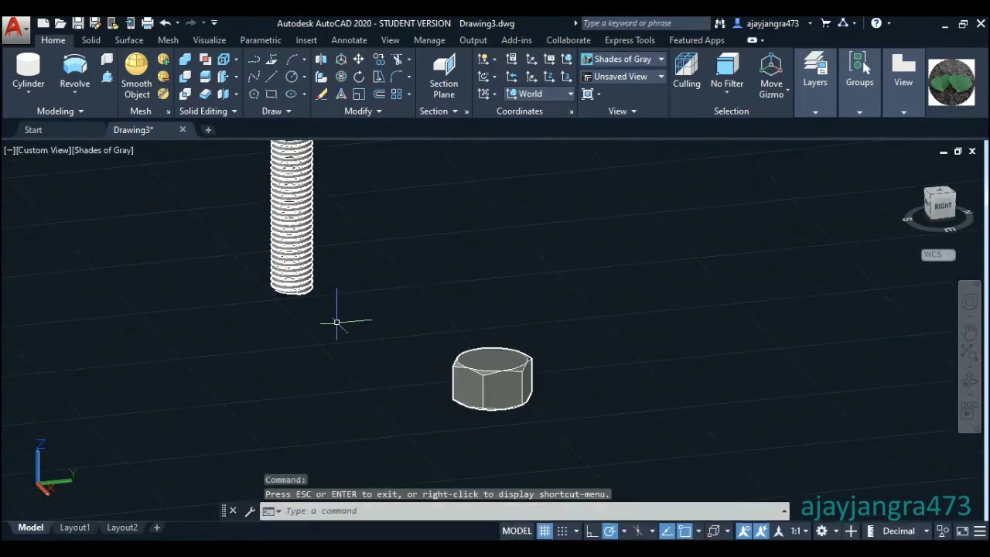
scroll(313, 351, "down", 1)
scroll(313, 351, "down", 1)
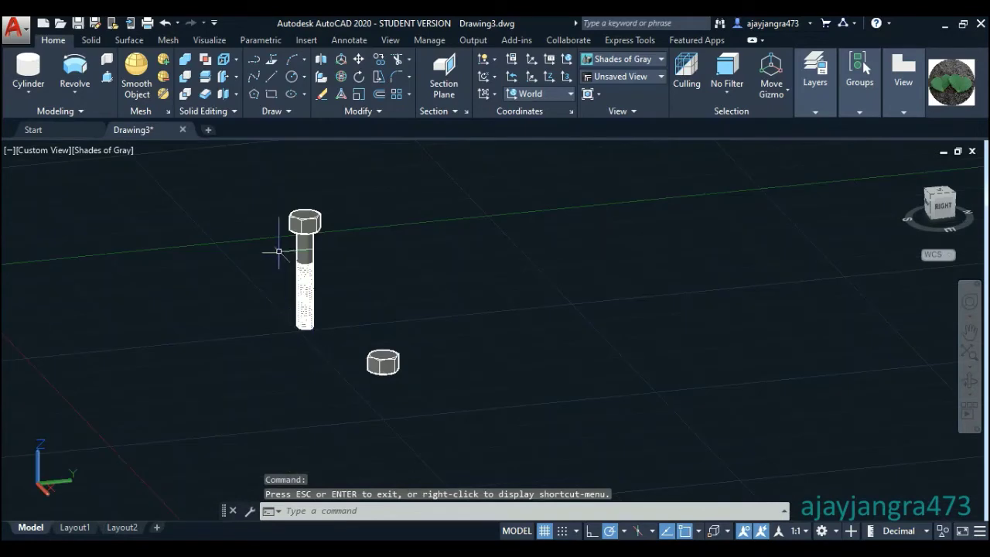
scroll(284, 195, "up", 1)
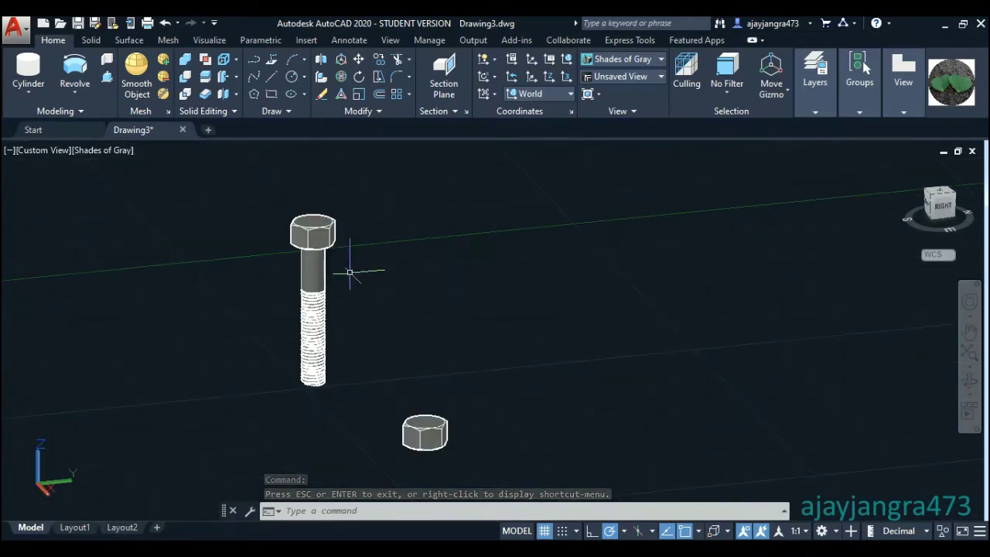
left_click(463, 455)
- Move the hex nut so its centre snaps to the bolt head's centre
left_click(417, 410)
right_click(479, 301)
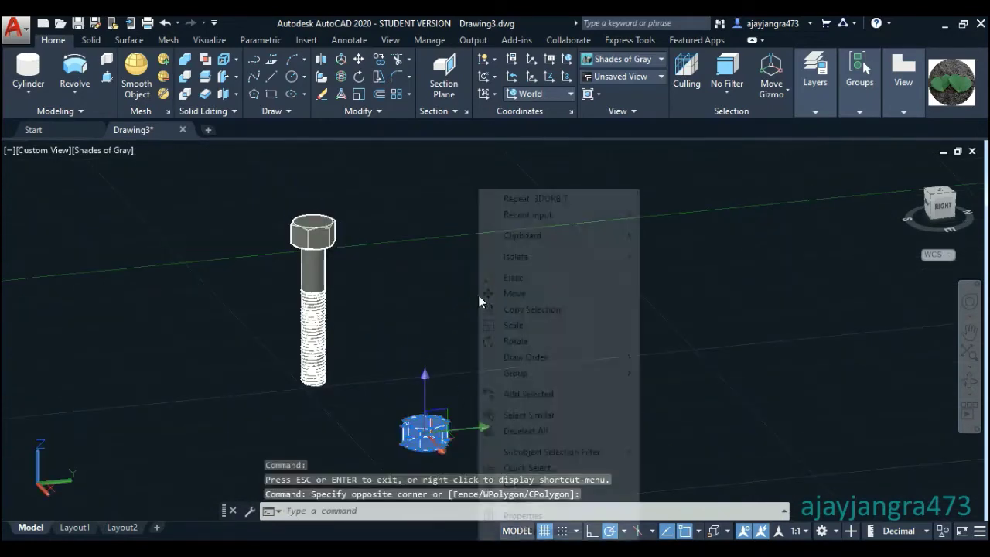
left_click(507, 294)
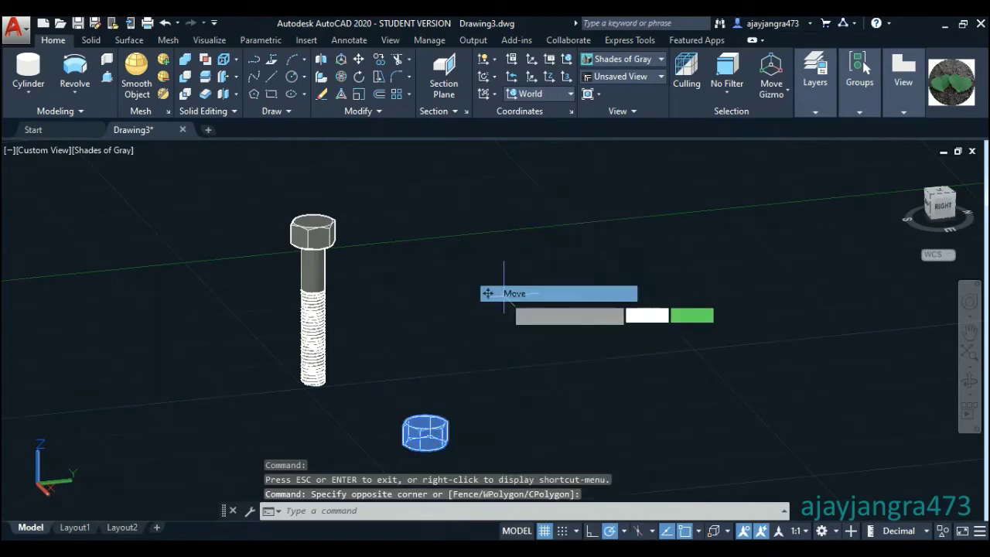
scroll(441, 451, "up", 3)
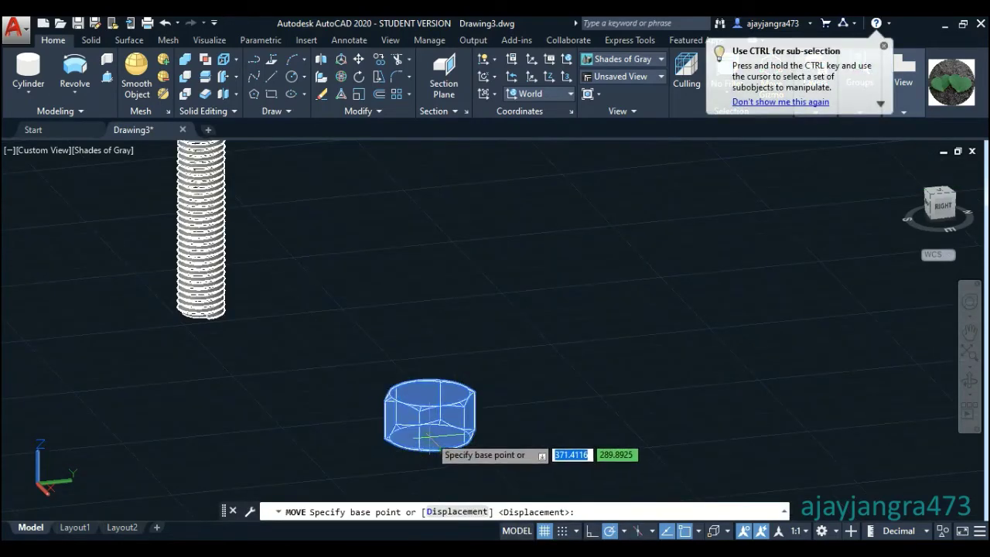
left_click(426, 437)
scroll(437, 430, "down", 4)
scroll(414, 333, "up", 3)
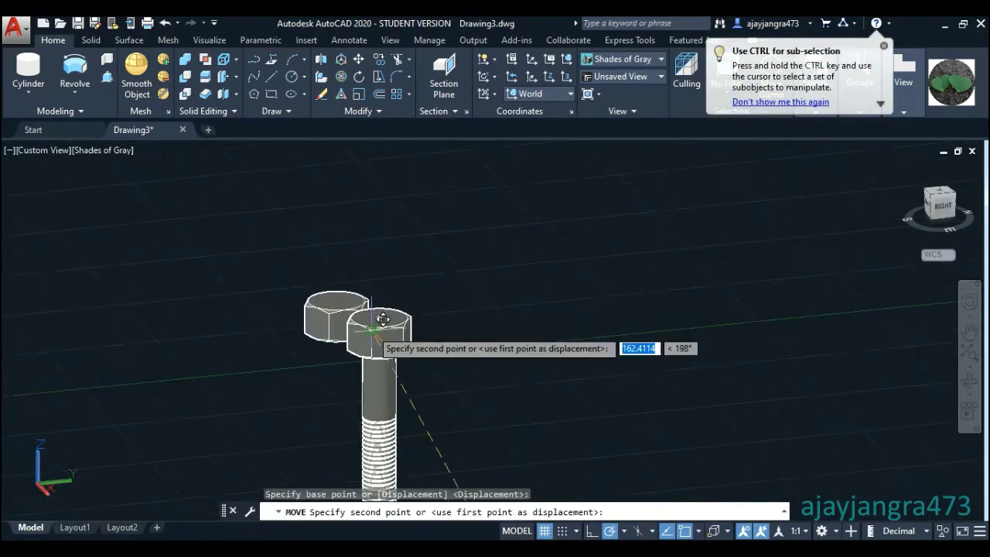
scroll(420, 302, "up", 3)
scroll(420, 303, "up", 3)
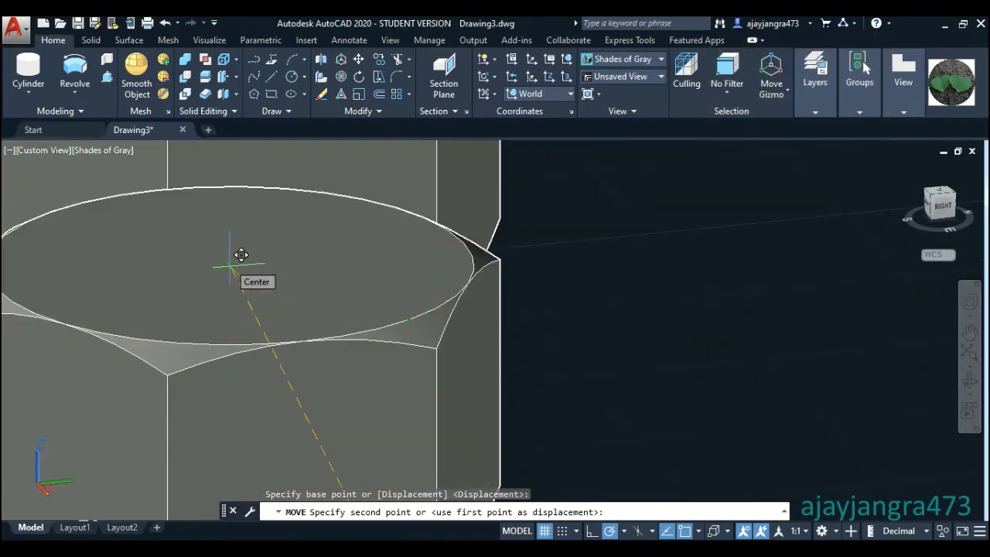
left_click(241, 255)
- Slide the nut down the Z axis onto the bolt's threaded shank
scroll(232, 259, "down", 2)
scroll(372, 273, "down", 3)
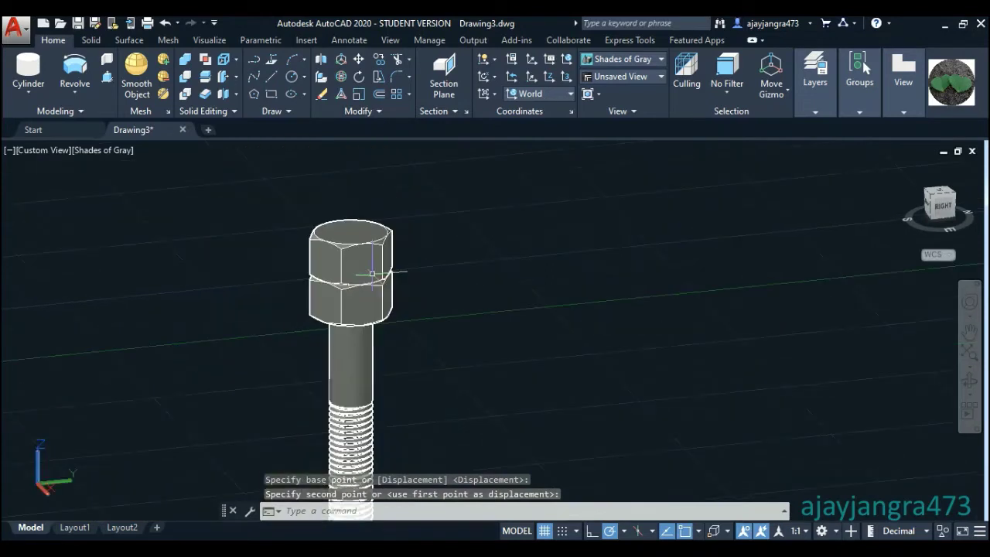
left_click(437, 242)
left_click(290, 215)
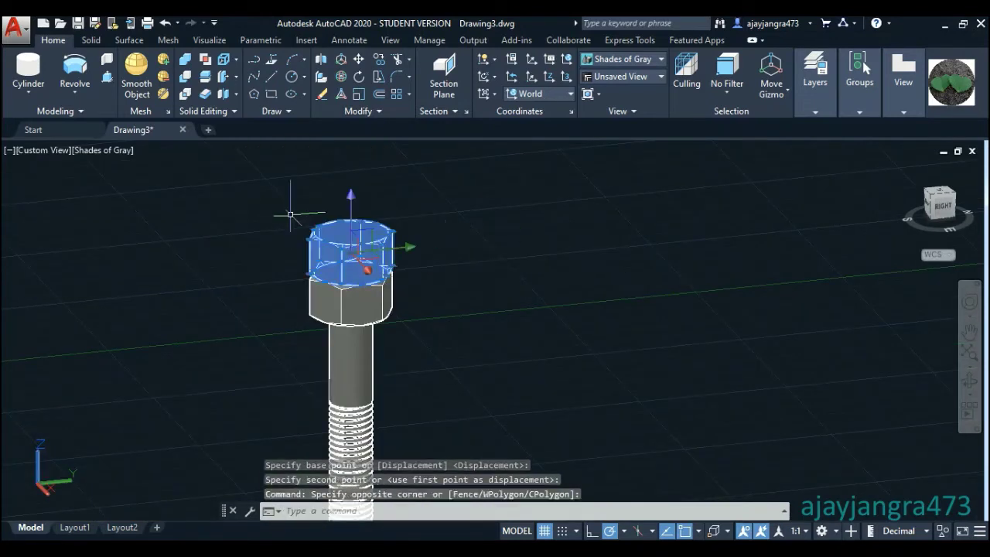
left_click(352, 187)
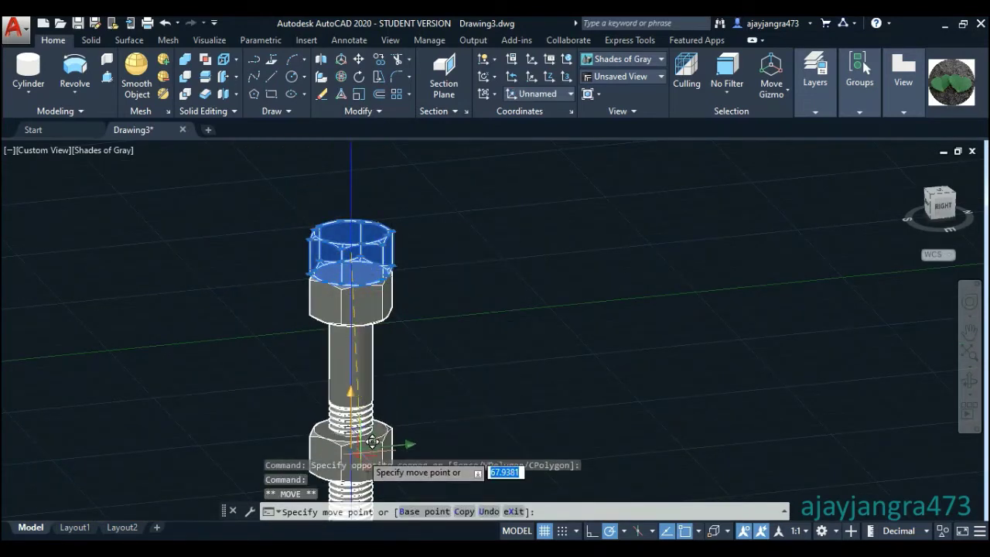
left_click(373, 441)
- Copy the bolt and nut together to a spot right of the original
key("Escape")
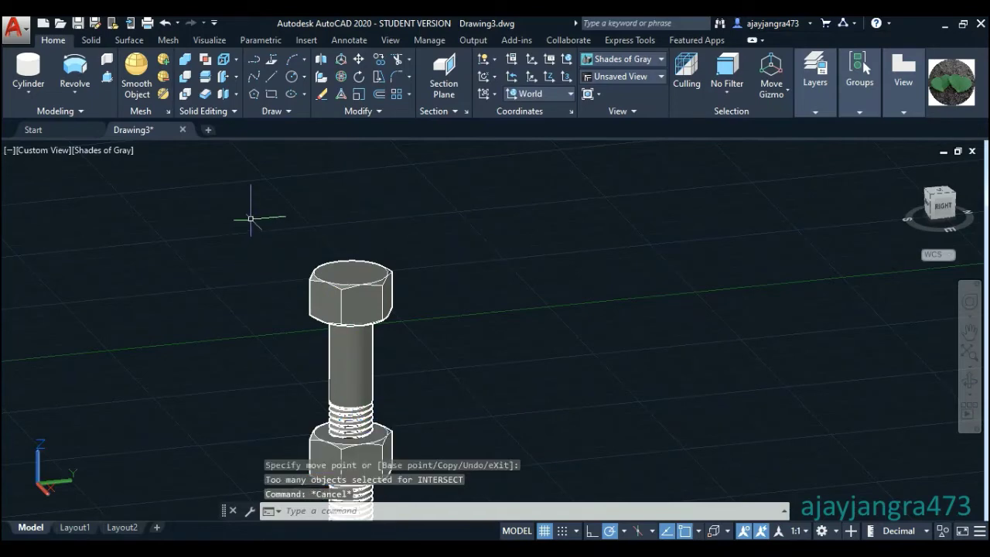
scroll(250, 223, "down", 3)
left_click(379, 337)
left_click(216, 235)
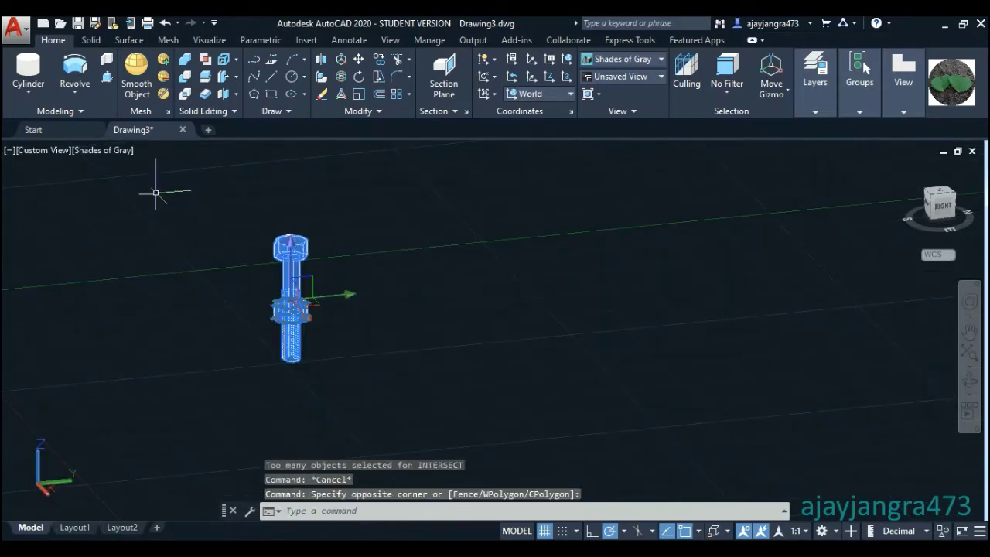
right_click(155, 191)
left_click(208, 308)
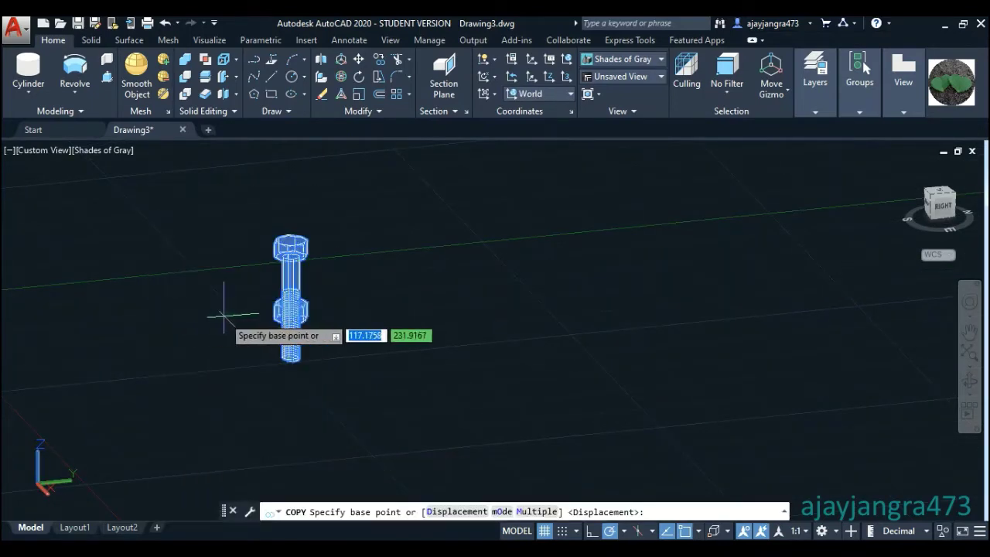
left_click(290, 325)
left_click(542, 336)
- Start a SUB subtraction with the bolt picked, then cancel it
scroll(272, 306, "up", 1)
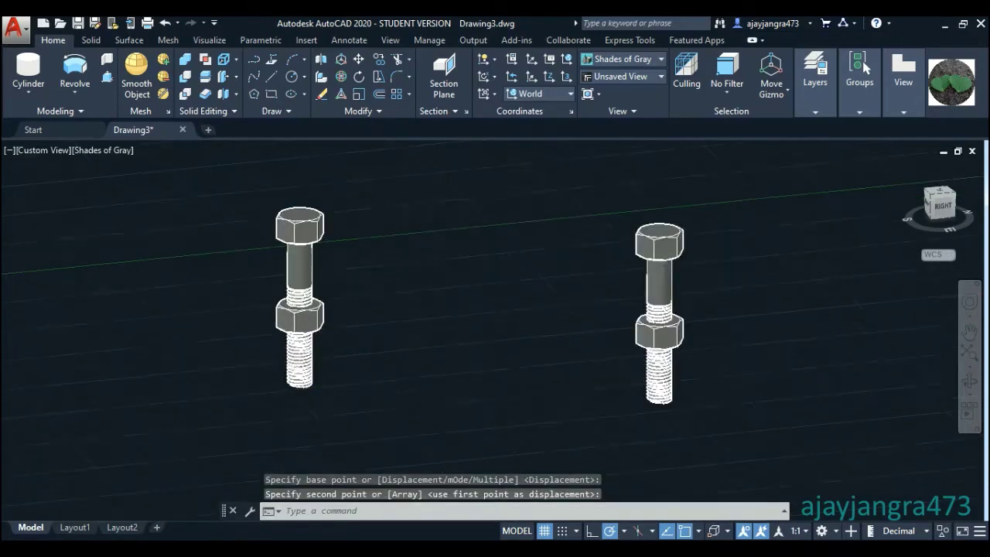
scroll(318, 307, "up", 4)
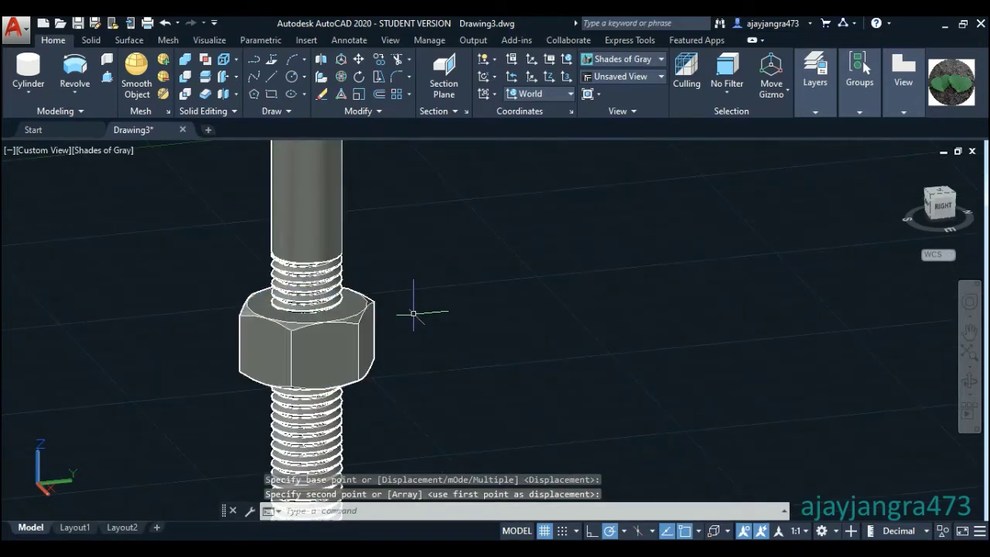
type("SU")
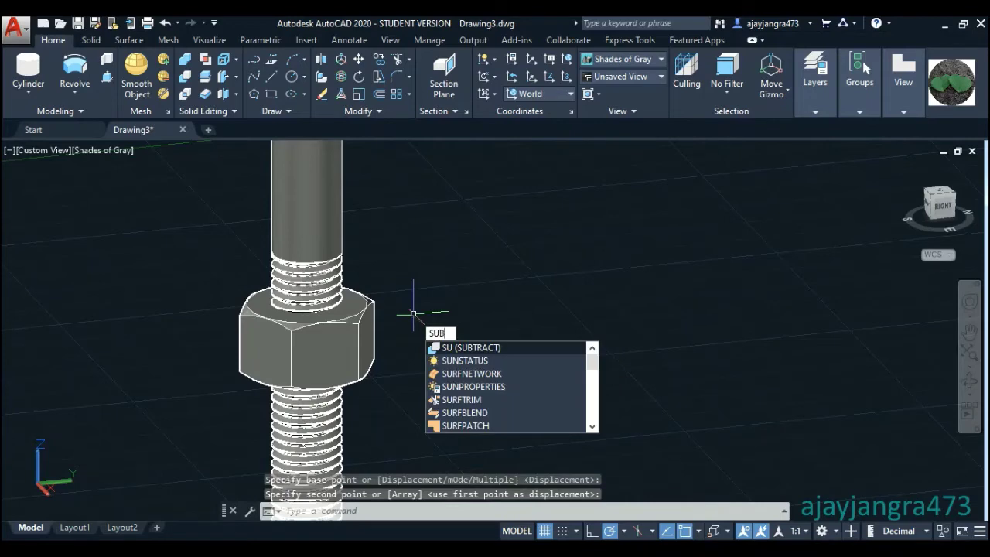
type("B")
key("Return")
left_click(324, 223)
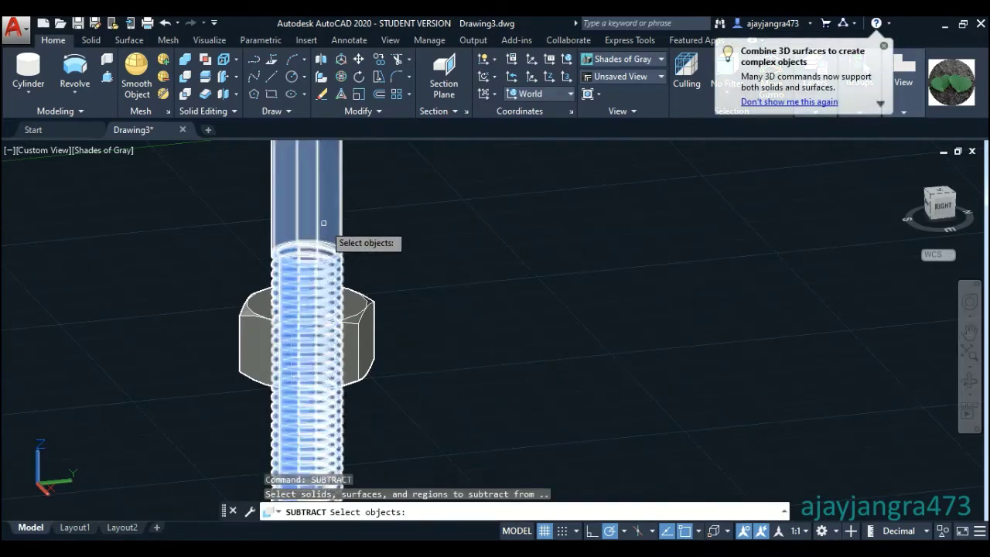
key("Return")
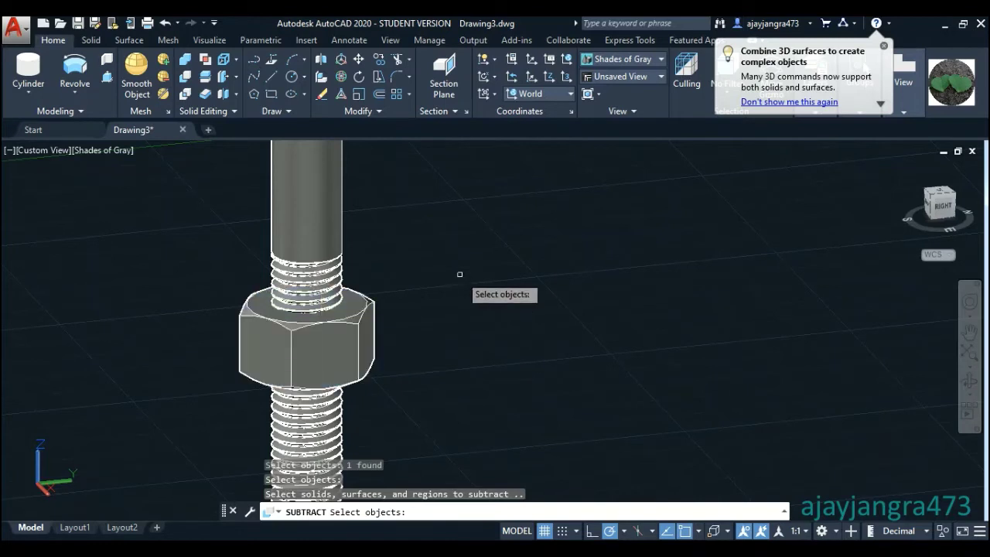
key("Escape")
key("Escape")
key("Escape")
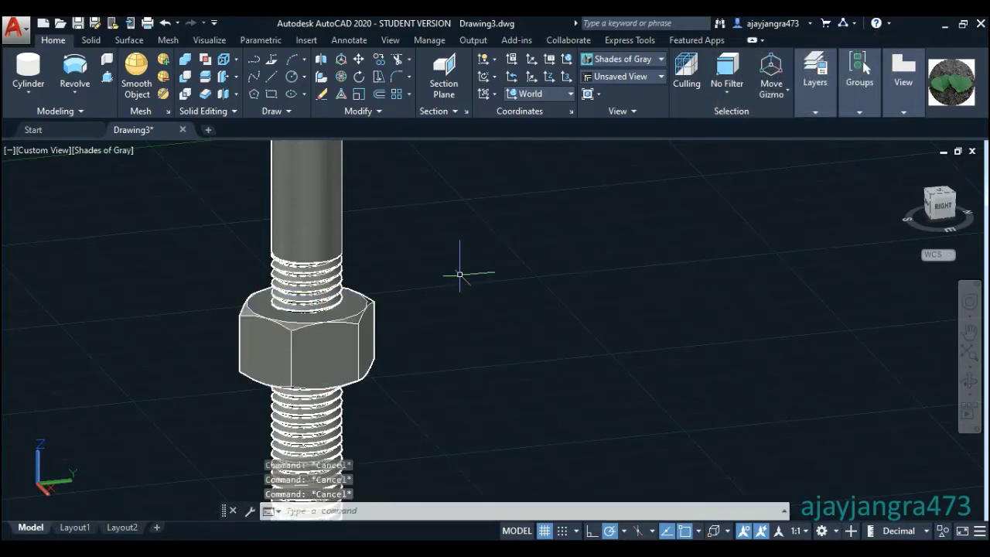
- Subtract the bolt from the nut, leaving a threaded hole in the nut
type("Subt")
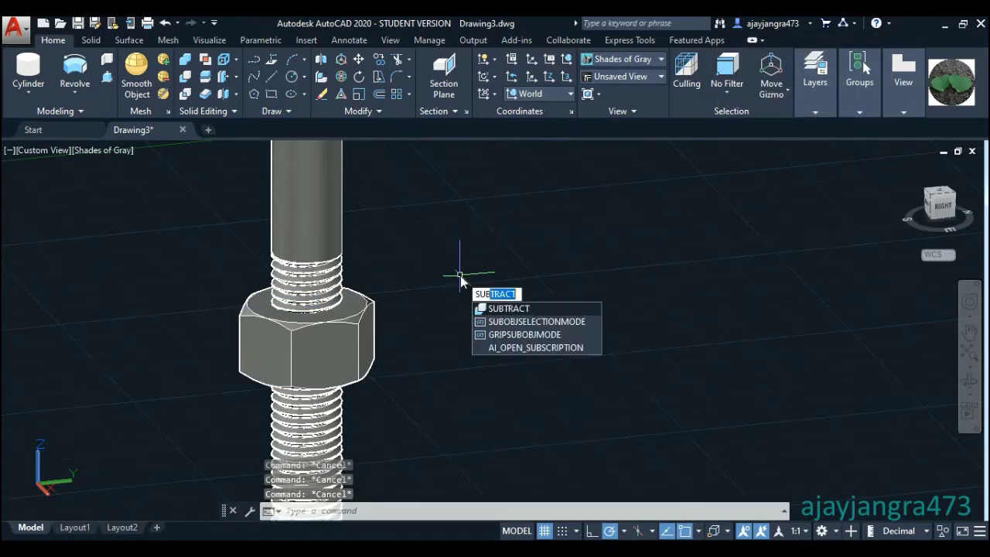
key("Return")
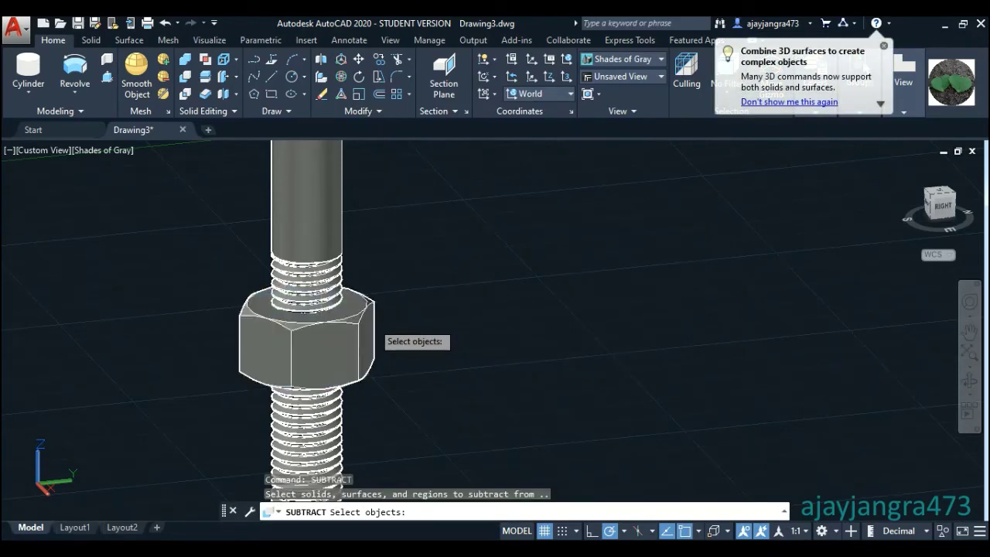
left_click(370, 320)
key("Return")
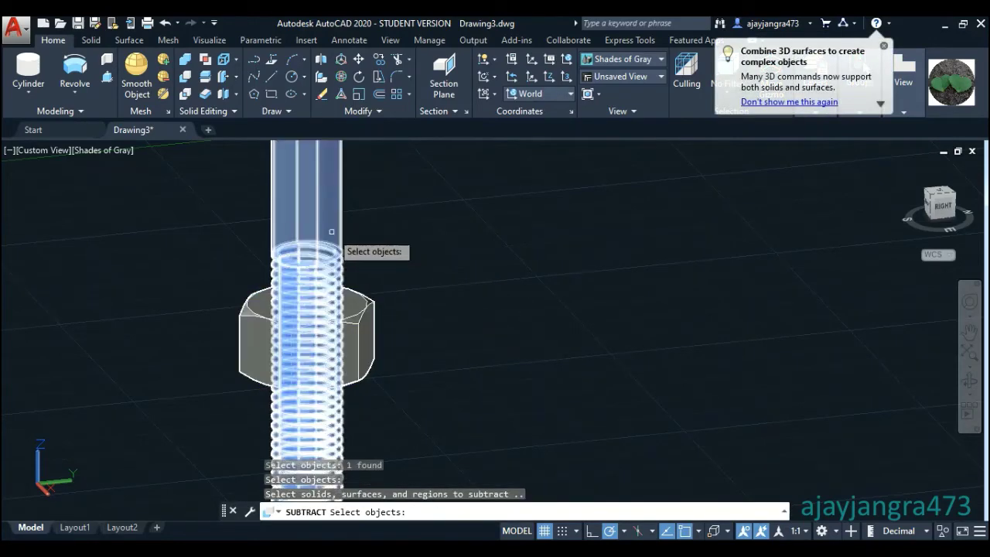
left_click(321, 231)
key("Return")
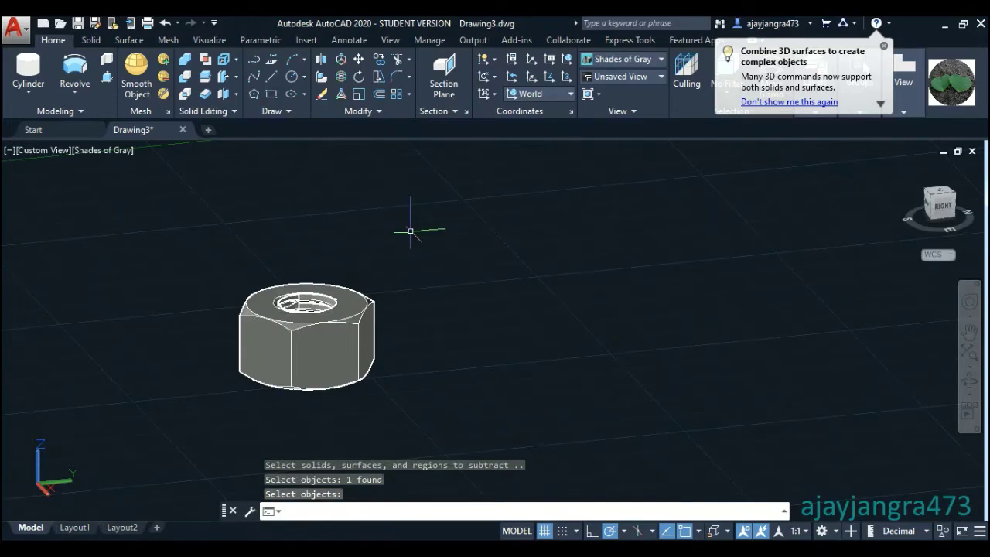
- Orbit the view to inspect the nut's threaded hole from above and the side
left_click(969, 386)
mouse_move(438, 379)
left_mouse_down()
mouse_move(341, 311)
mouse_move(312, 317)
left_mouse_up()
scroll(341, 312, "up", 3)
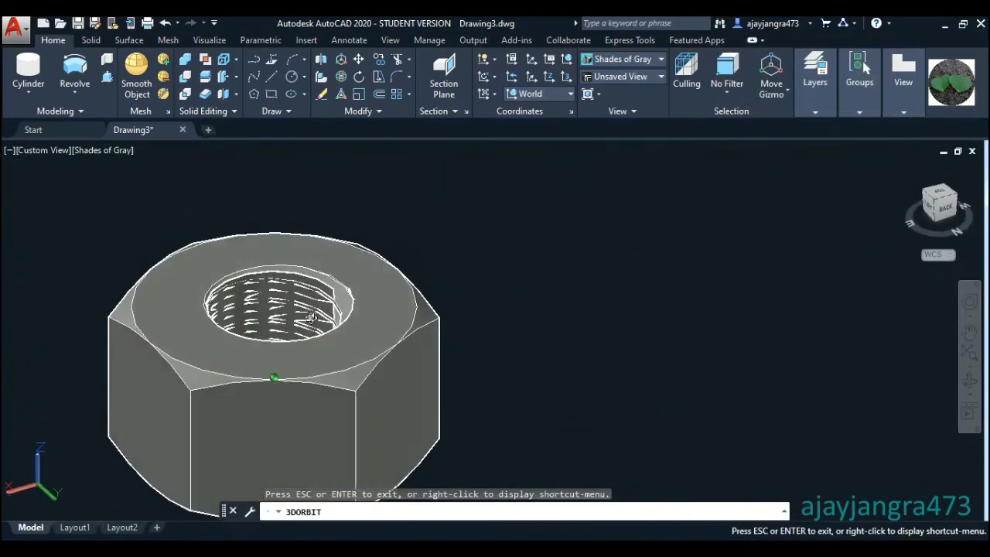
left_click_drag(311, 317, 545, 346)
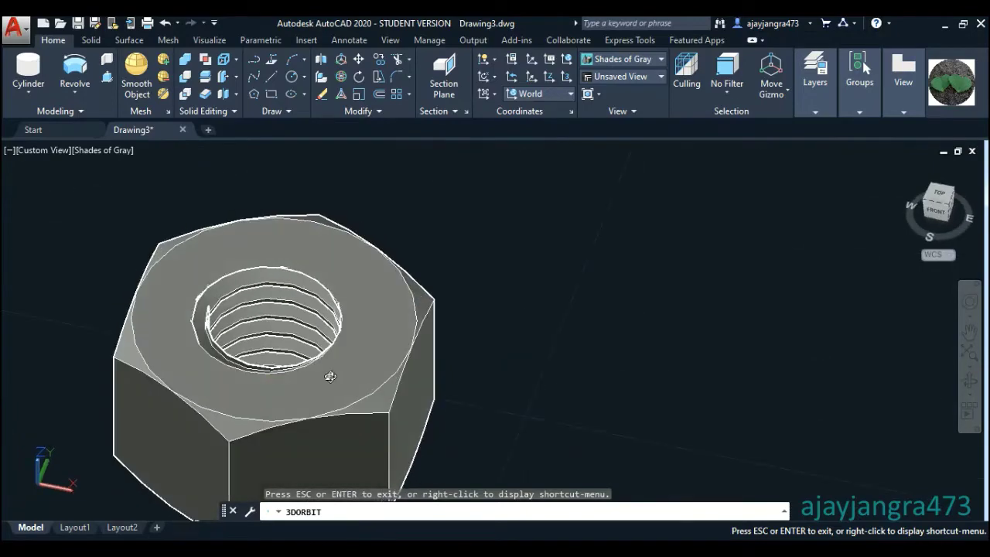
left_click_drag(330, 377, 286, 297)
scroll(286, 297, "up", 2)
mouse_move(285, 297)
left_mouse_down()
mouse_move(274, 336)
mouse_move(291, 319)
mouse_move(391, 330)
mouse_move(433, 384)
mouse_move(216, 341)
mouse_move(433, 386)
mouse_move(332, 294)
left_mouse_up()
scroll(331, 323, "down", 3)
key("Escape")
scroll(527, 263, "down", 3)
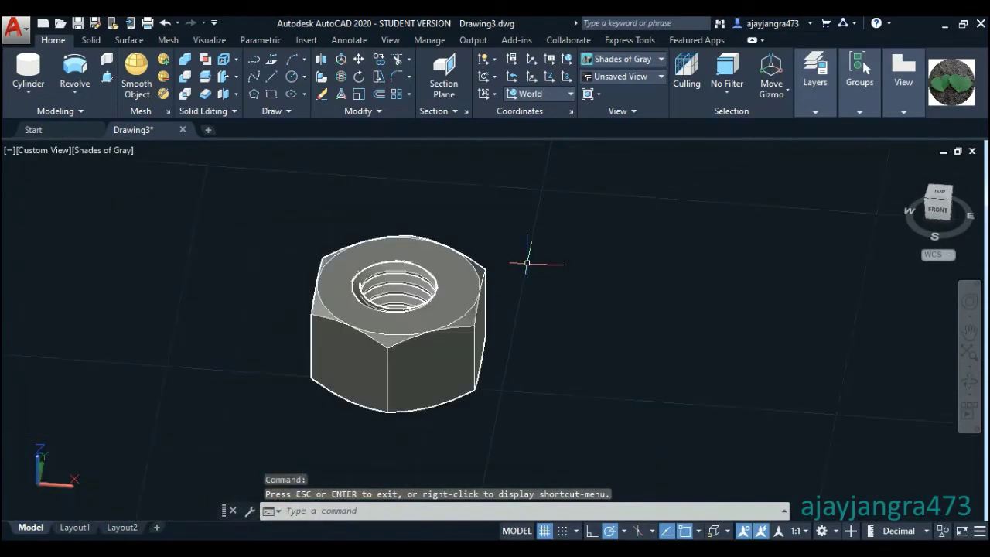
middle_click_drag(550, 270, 550, 271, "shift")
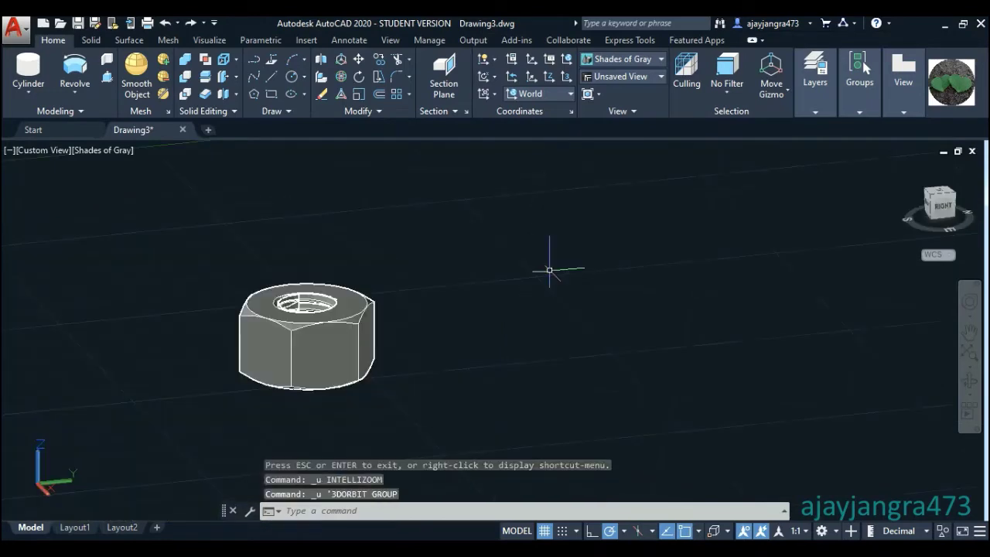
- Undo the nut cut to restore the bolt, then switch the viewport to Wireframe
key("ctrl+z")
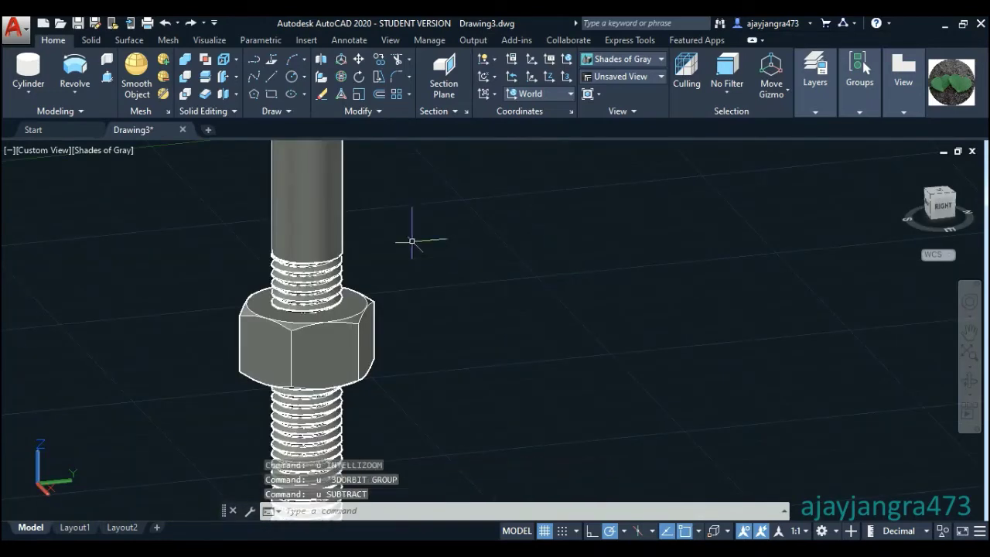
scroll(383, 252, "down", 2)
scroll(347, 421, "up", 4)
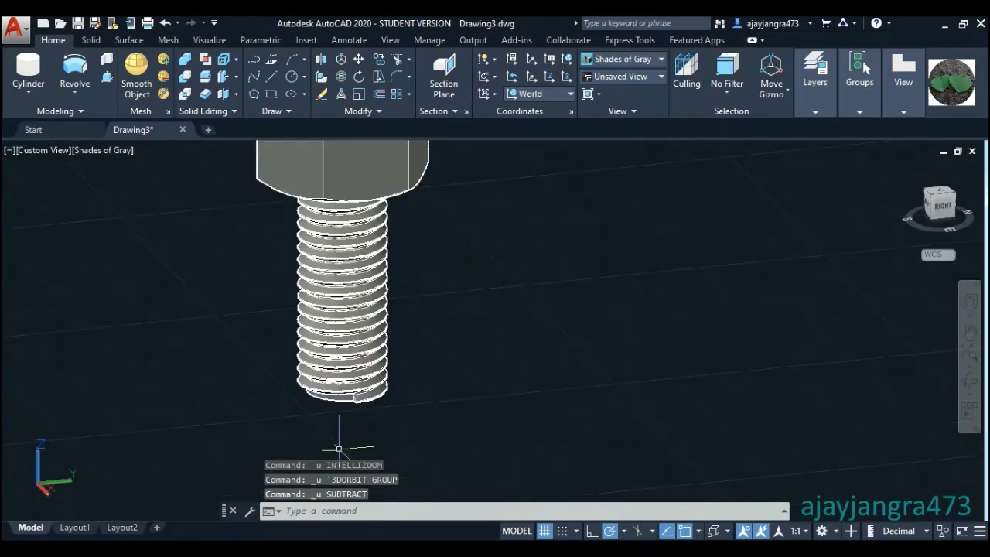
scroll(347, 422, "up", 3)
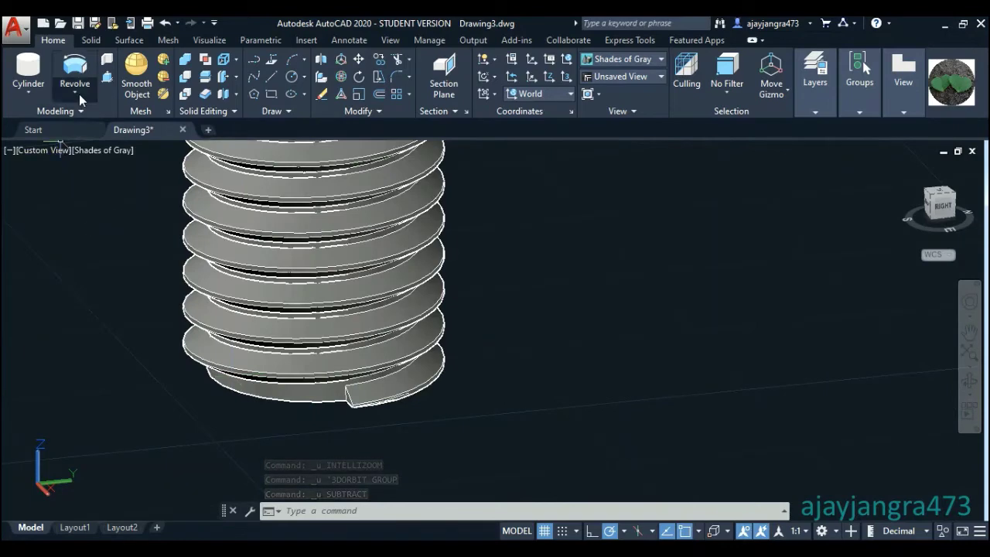
left_click(86, 151)
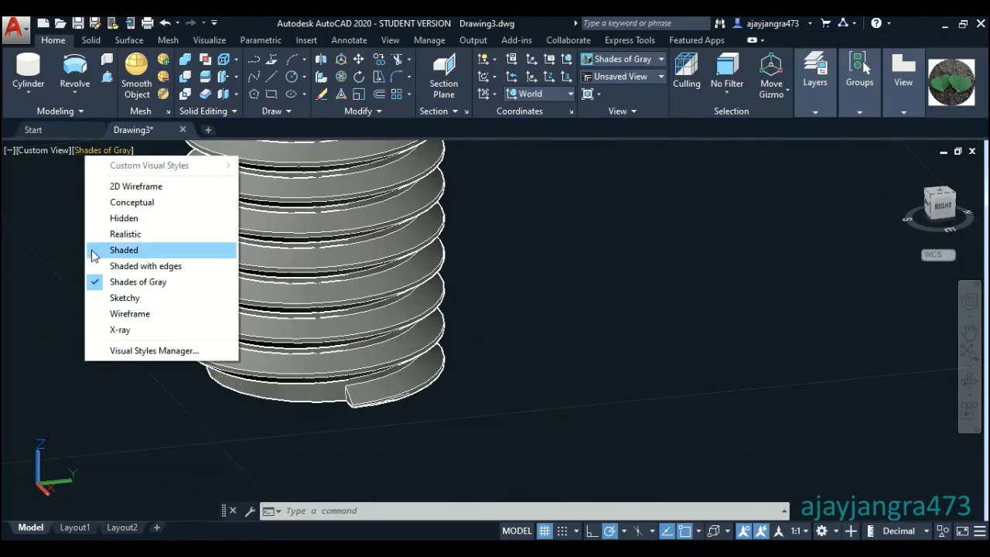
left_click(96, 314)
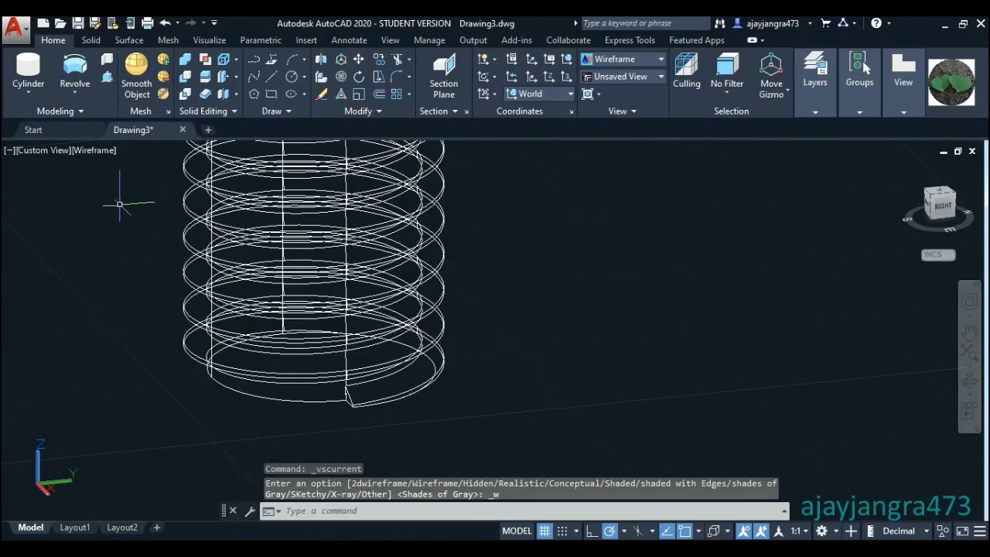
- Draw an 11.60-diameter cylinder from the thread bottom up along the left bolt's shank
left_click(29, 90)
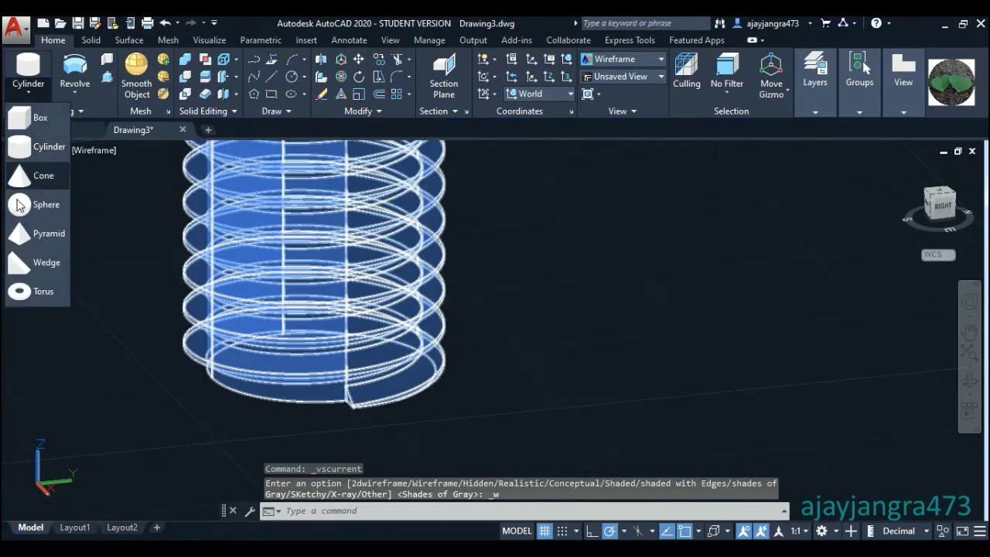
left_click(24, 147)
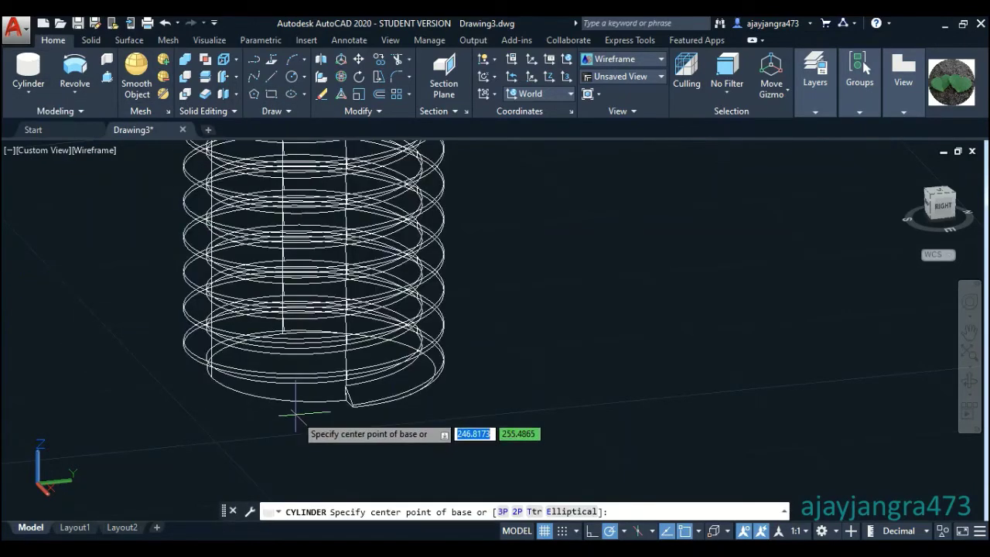
scroll(309, 407, "up", 3)
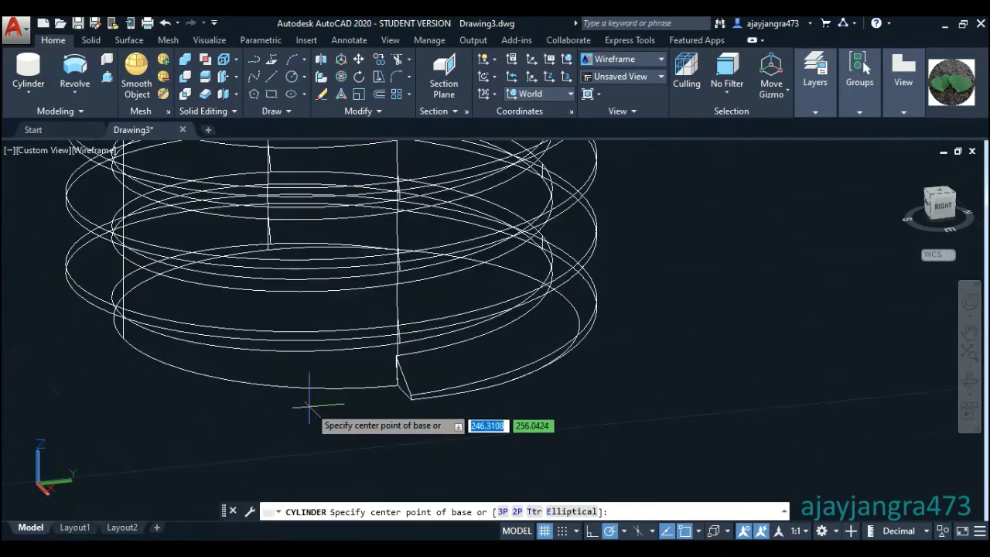
left_click(333, 317)
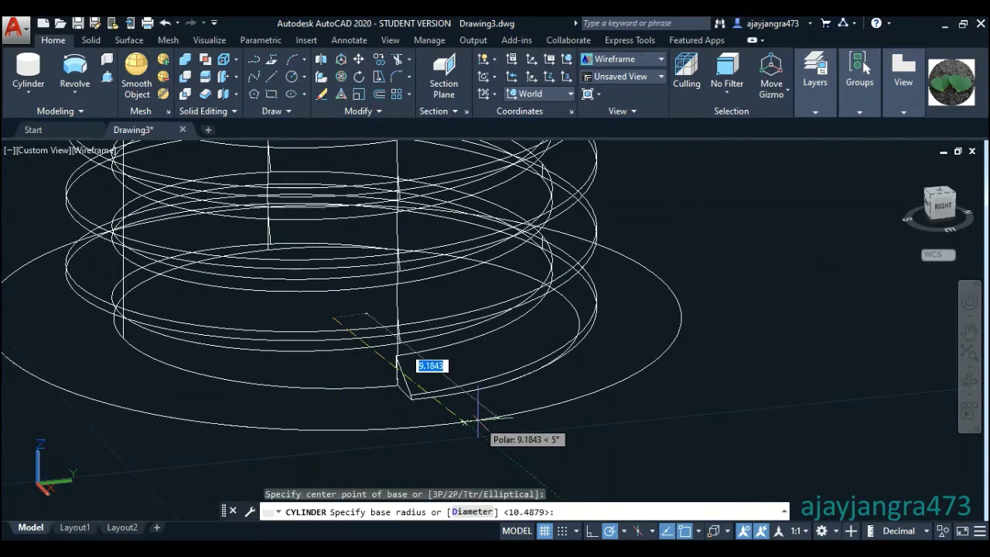
type("D")
key("Return")
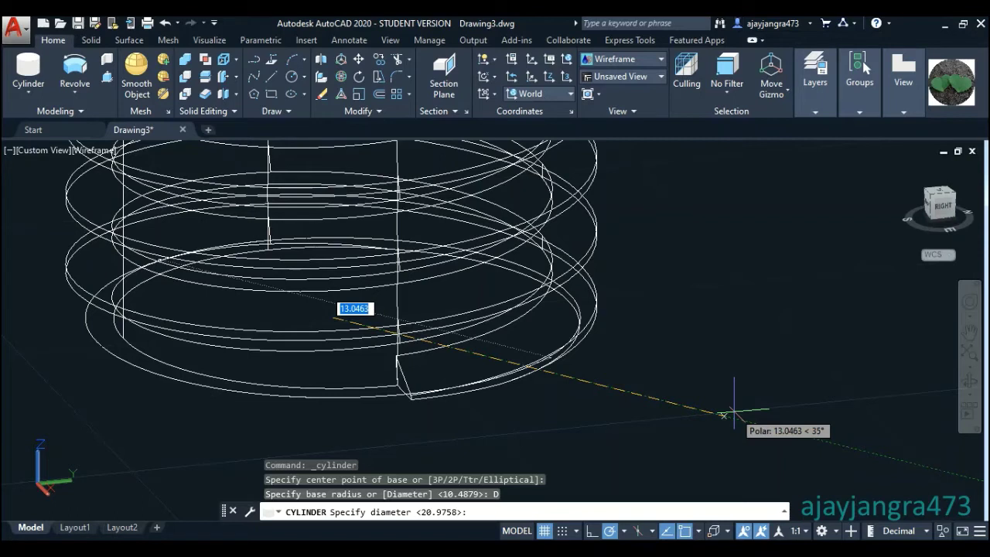
type("11.60")
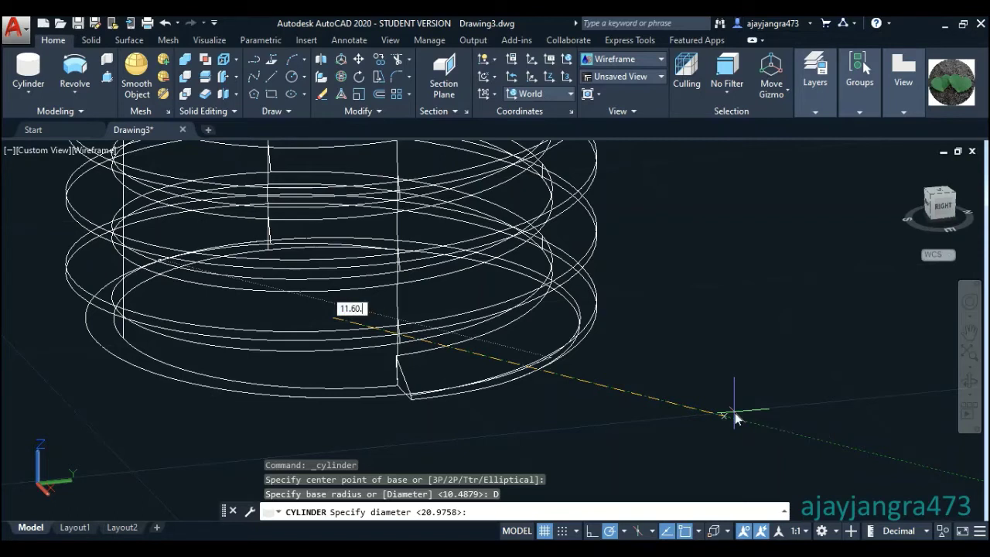
key("Return")
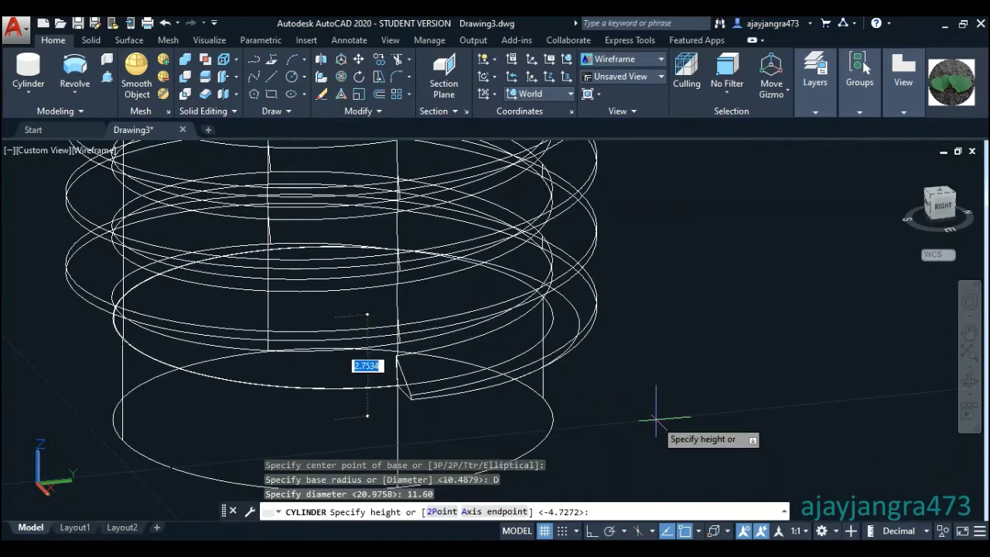
scroll(654, 422, "down", 5)
scroll(611, 433, "down", 5)
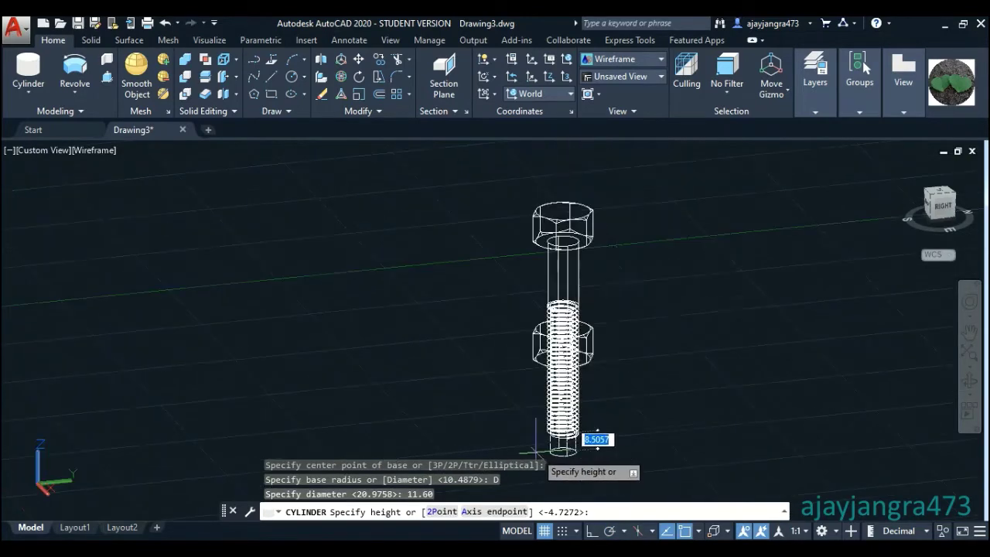
left_click(612, 295)
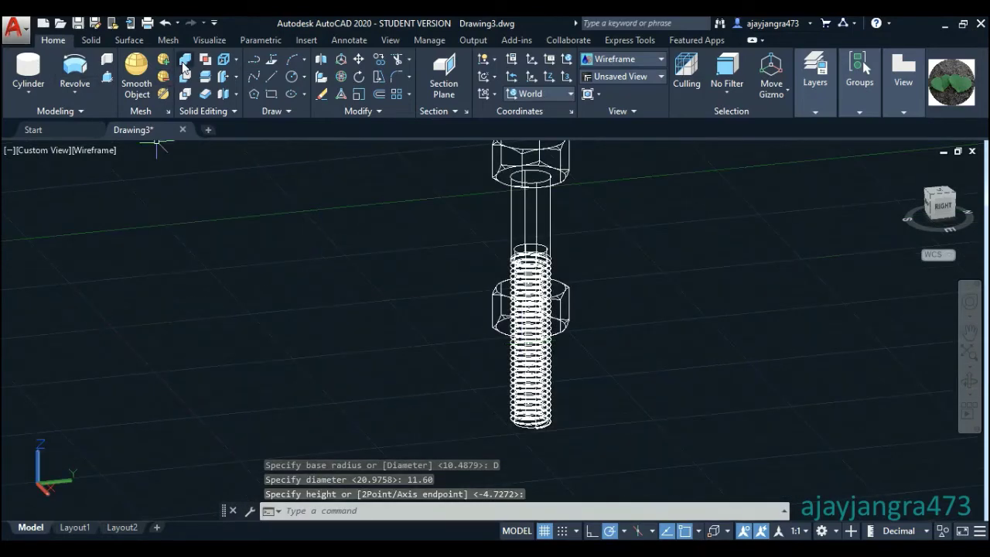
- Union the 11.60 core cylinder with the bolt parts, selected by two windows
left_click(164, 76)
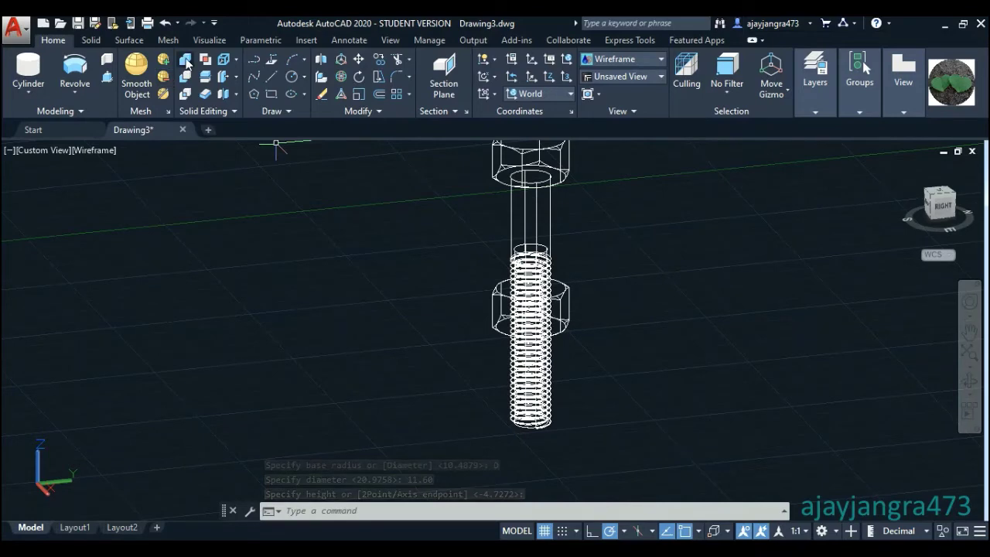
left_click(570, 264)
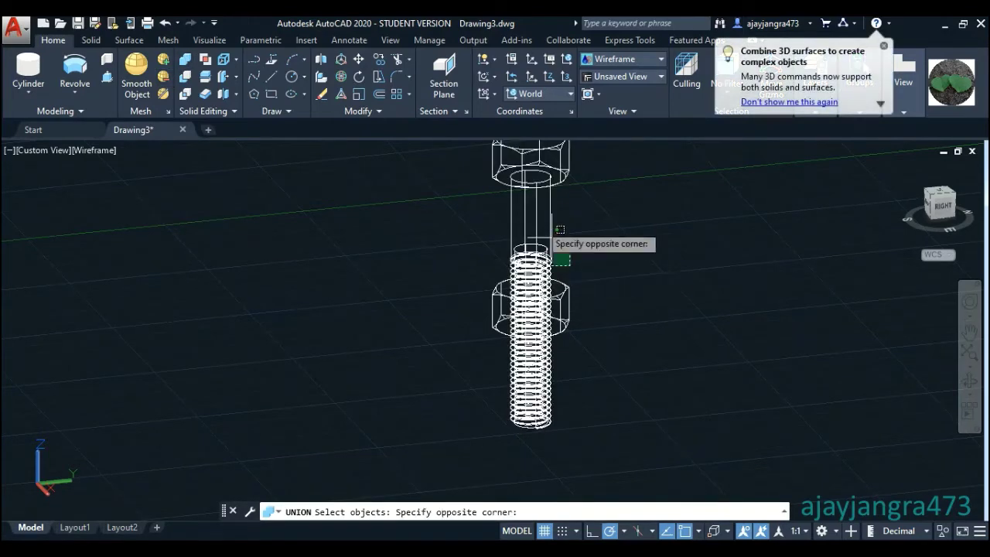
left_click(464, 172)
left_click(608, 439)
left_click(381, 370)
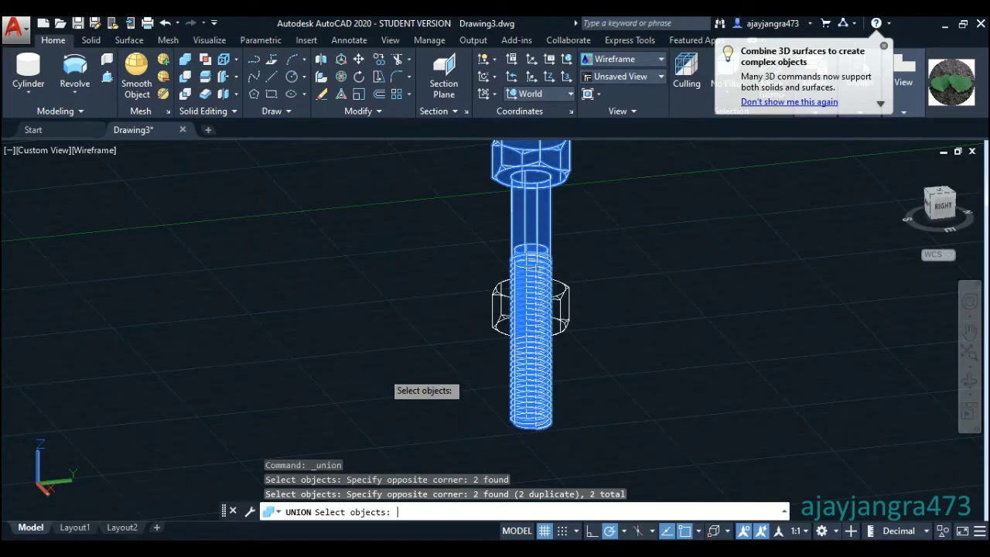
key("Return")
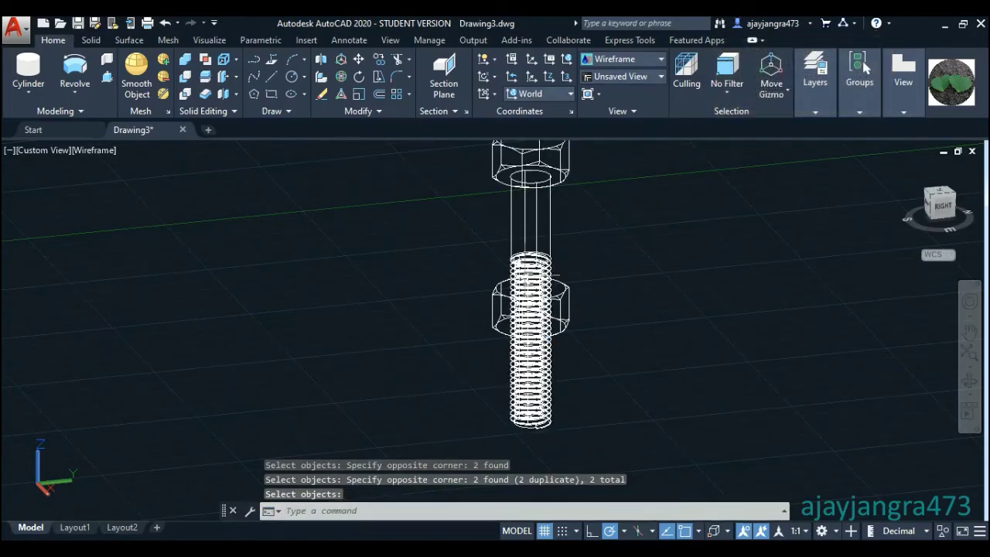
scroll(570, 268, "up", 3)
scroll(510, 249, "up", 2)
scroll(460, 207, "down", 2)
scroll(449, 214, "down", 2)
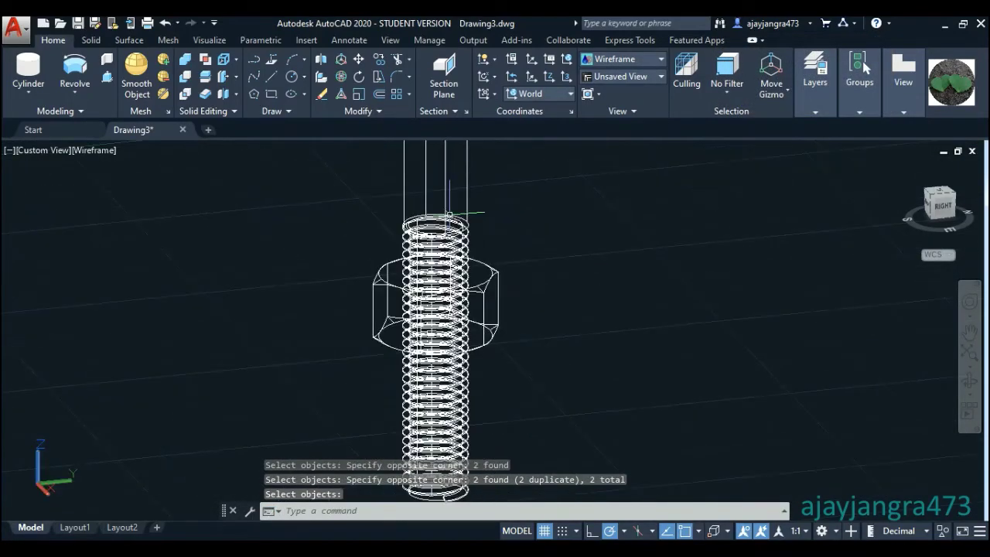
- Switch to Shades of Gray and subtract the unioned bolt from the nut
left_click(93, 151)
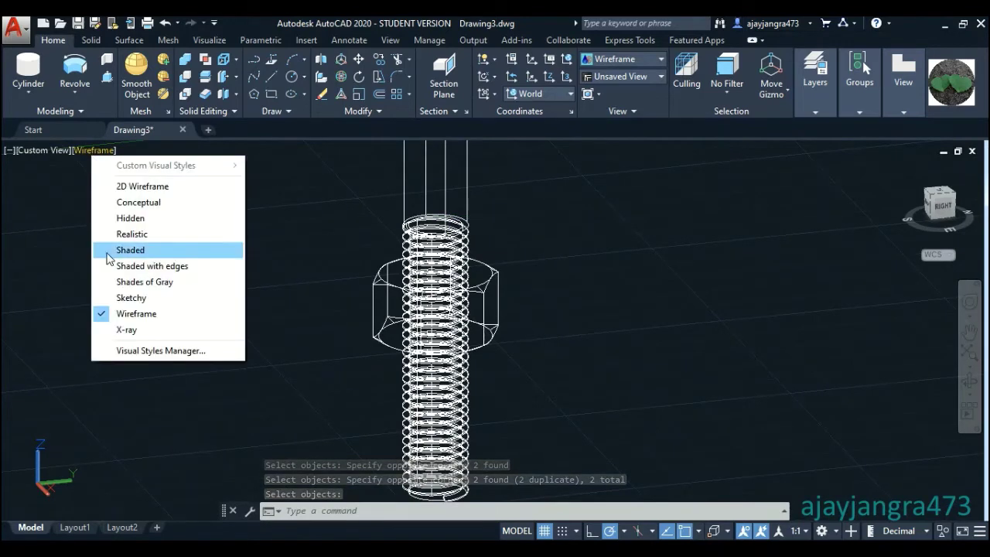
left_click(124, 283)
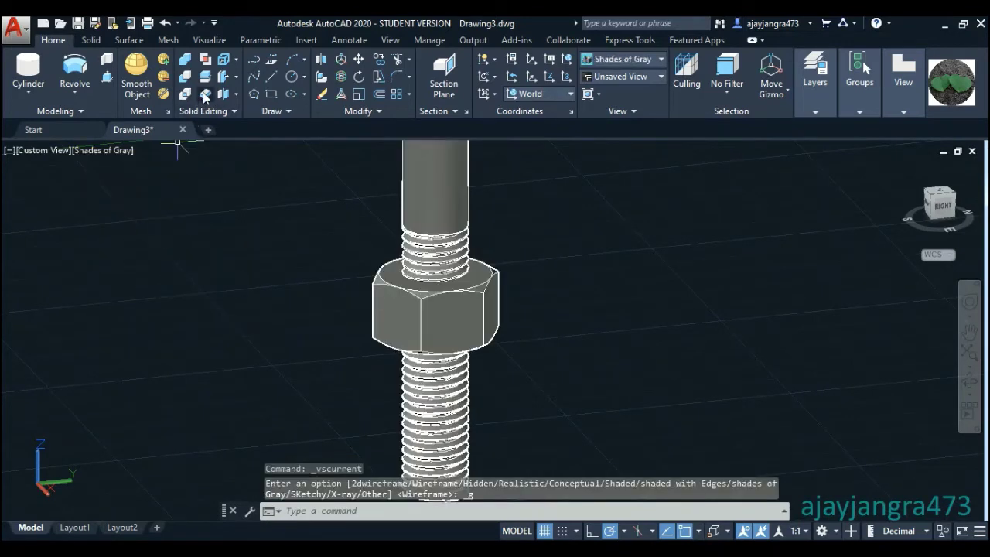
left_click(187, 79)
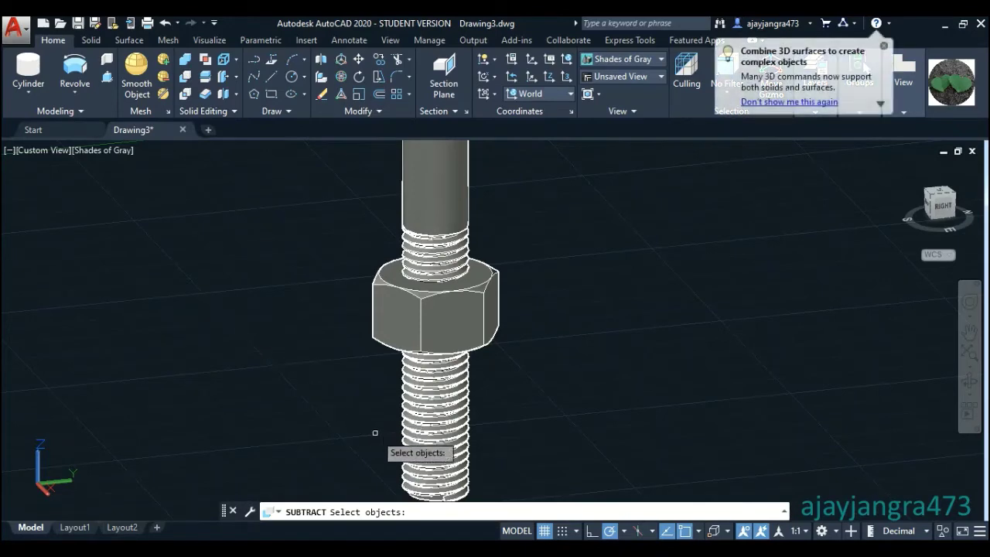
left_click(466, 295)
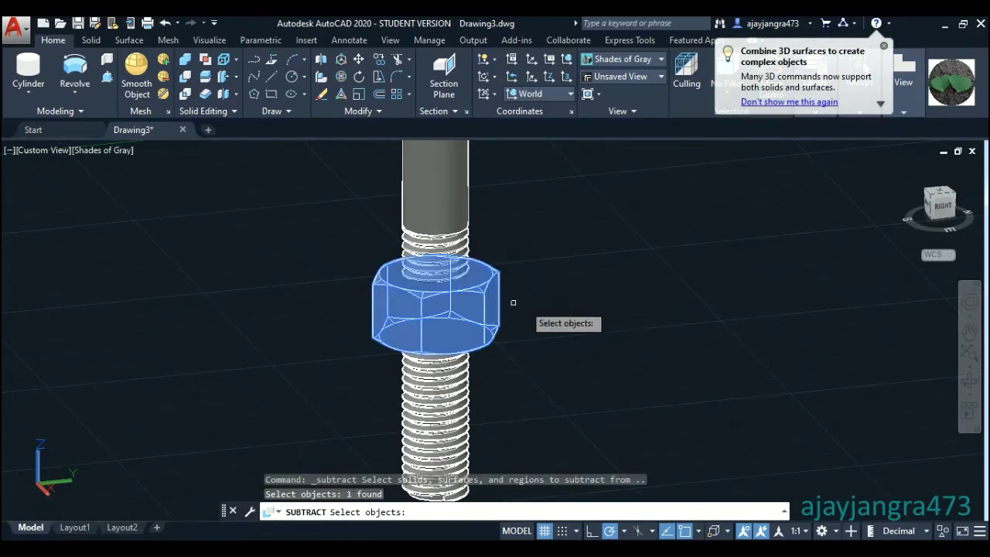
key("Return")
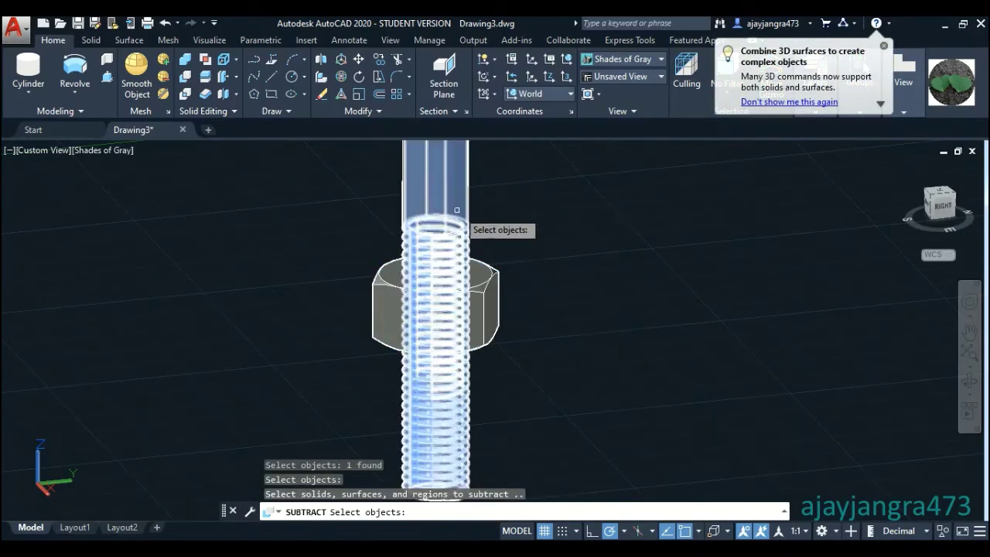
left_click(455, 211)
key("Return")
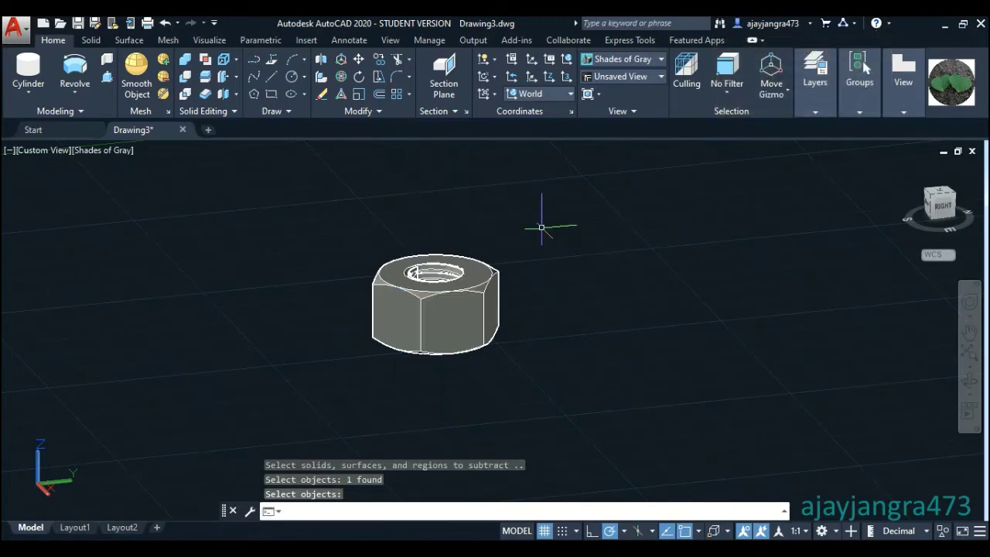
- Orbit around the nut to inspect its threaded hole, then exit the orbit
left_click(970, 399)
left_click_drag(725, 358, 489, 358)
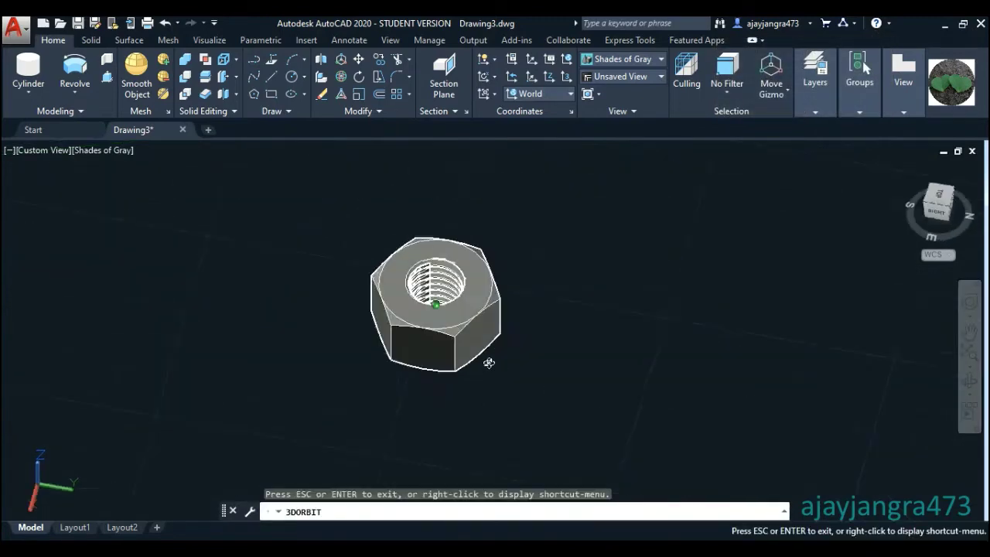
scroll(407, 241, "up", 1)
scroll(408, 241, "up", 3)
scroll(408, 241, "up", 3)
scroll(408, 241, "up", 2)
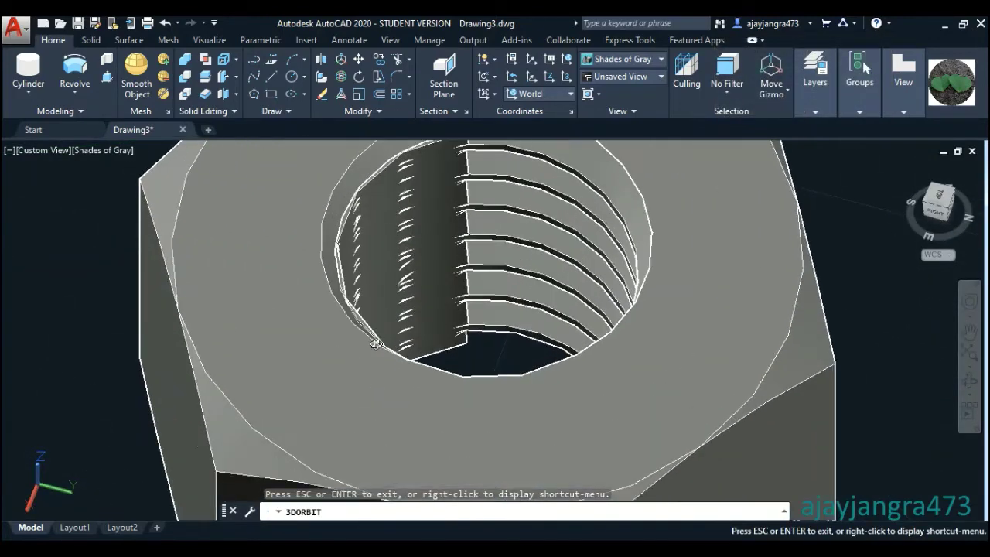
mouse_move(408, 241)
left_mouse_down()
mouse_move(442, 309)
mouse_move(481, 308)
left_mouse_up()
scroll(323, 257, "down", 1)
scroll(323, 256, "down", 2)
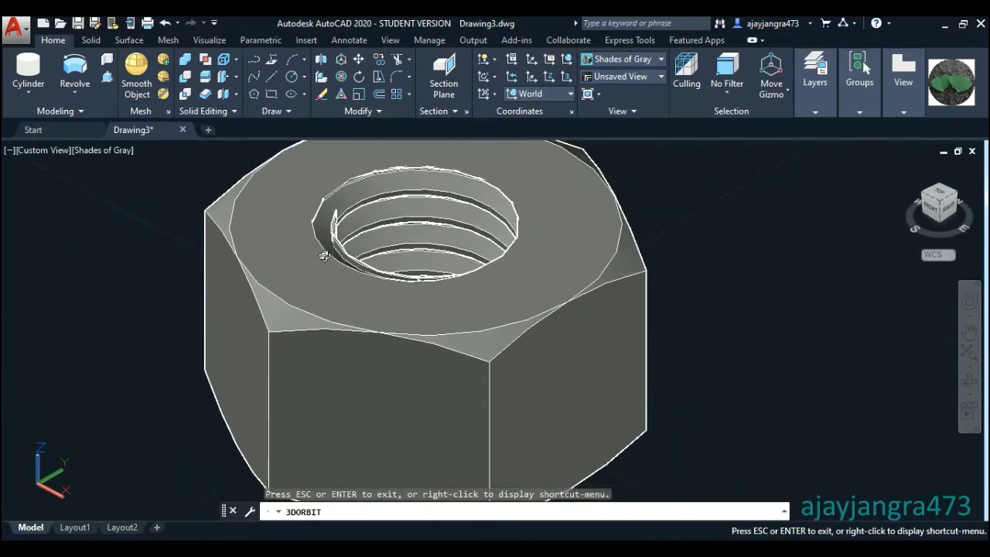
scroll(382, 295, "down", 2)
mouse_move(412, 312)
left_mouse_down()
mouse_move(460, 314)
mouse_move(428, 307)
left_mouse_up()
right_click(521, 223)
left_click(566, 231)
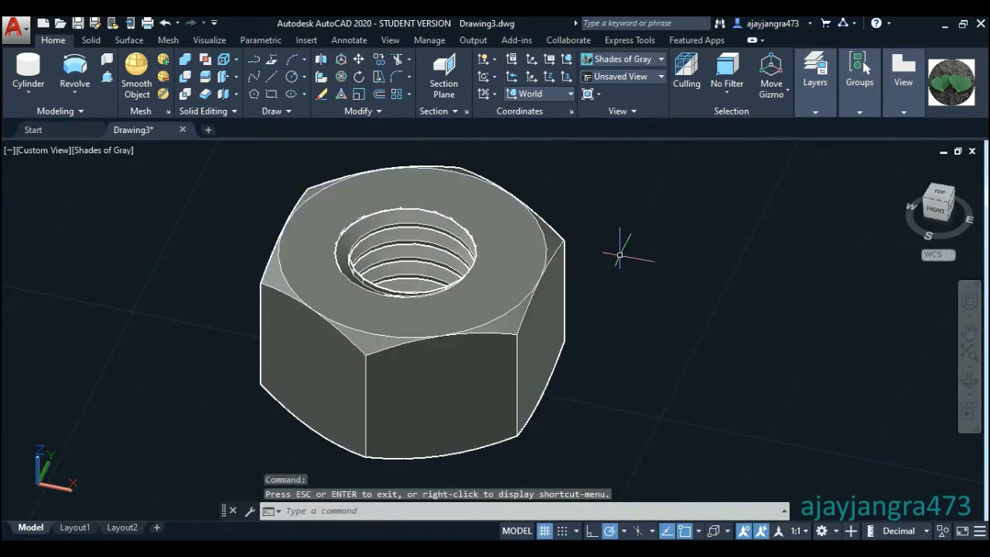
- Undo back to the separate wireframe bolt and nut
key("ctrl+z")
key("ctrl+z")
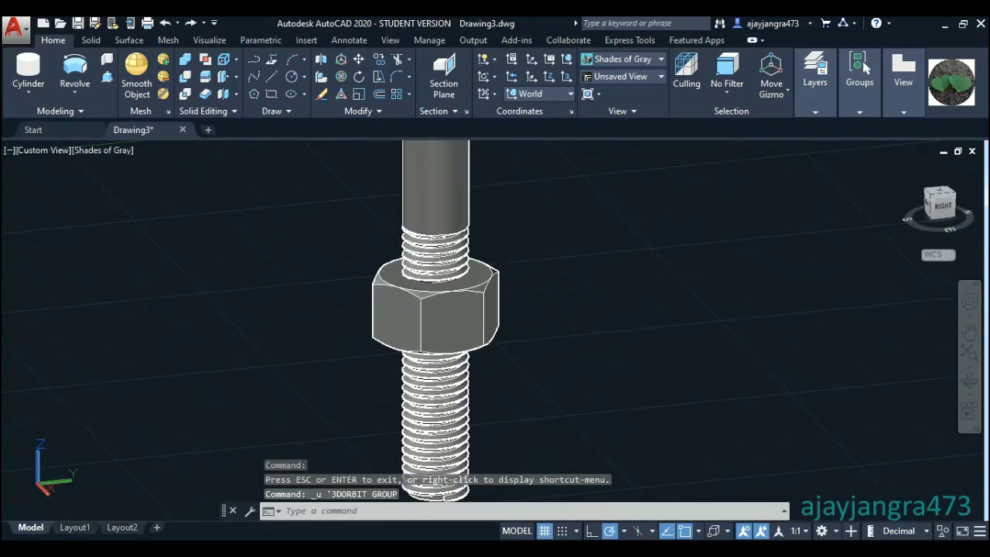
key("ctrl+z")
key("ctrl+z")
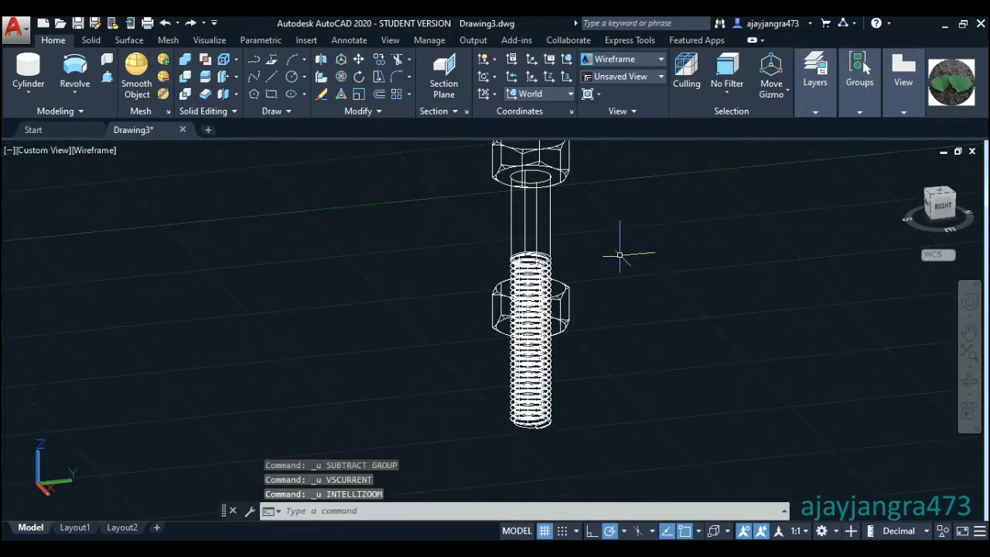
key("ctrl+z")
scroll(553, 284, "up", 4)
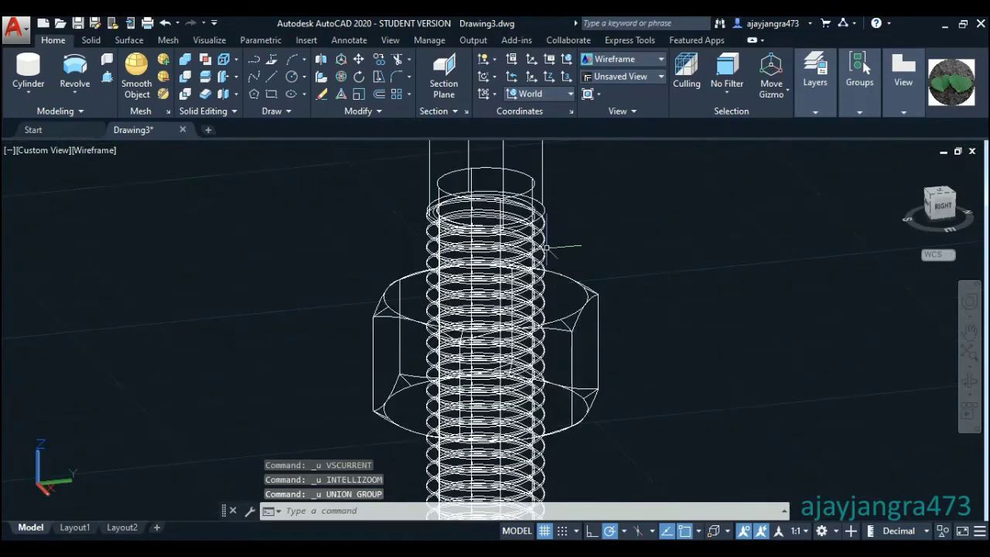
- Change the core cylinder's radius from 5.8 to 5.9 in Quick Properties
left_click(504, 408)
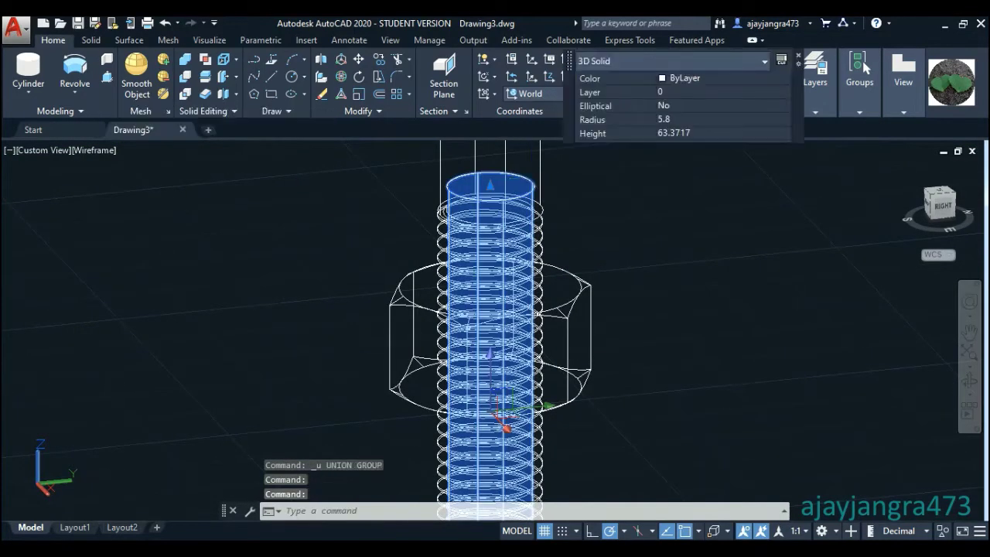
left_click(682, 120)
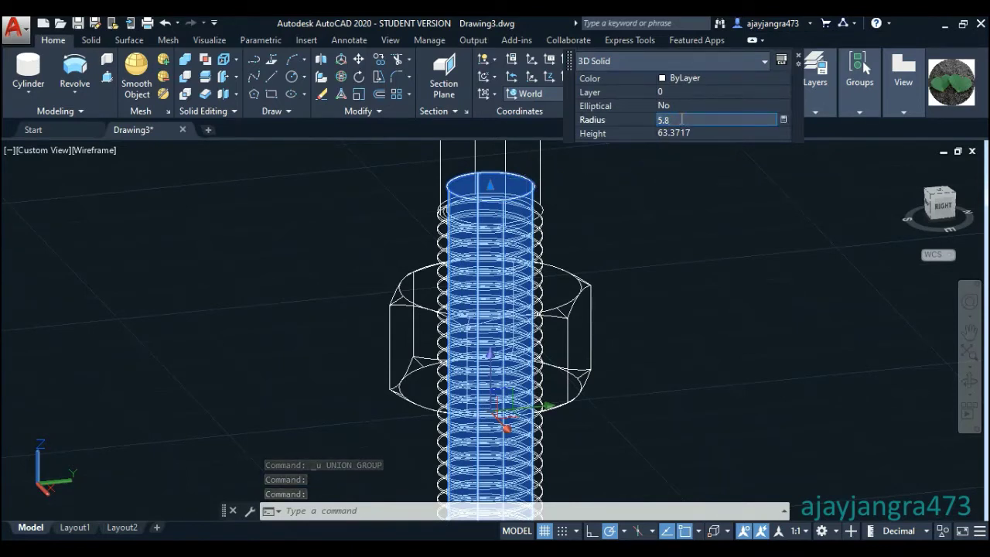
type("9")
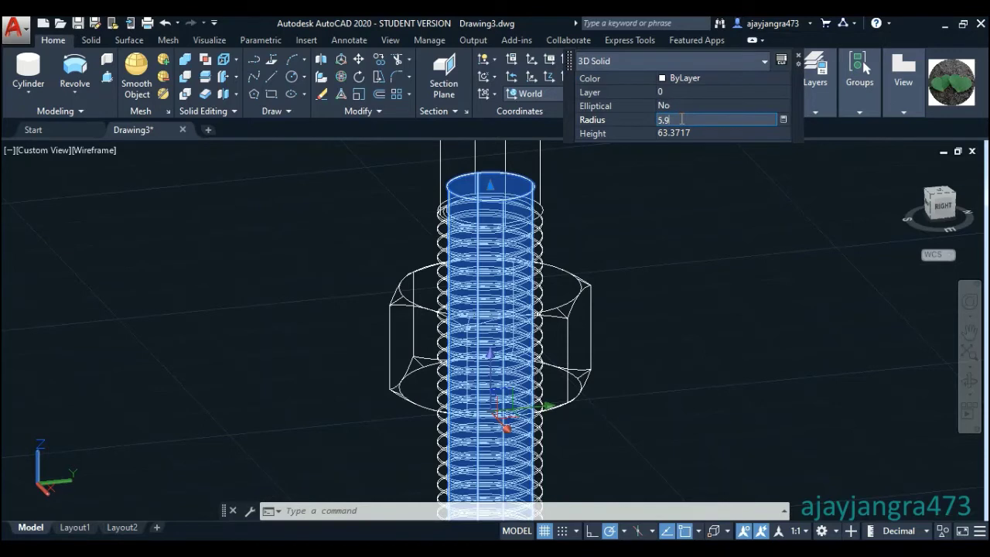
key("Tab")
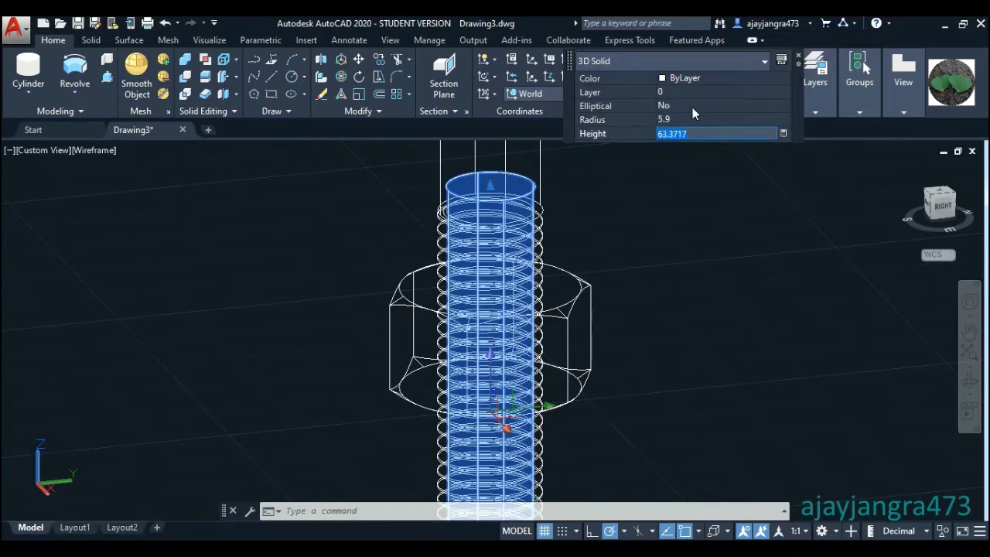
left_click(699, 203)
key("Escape")
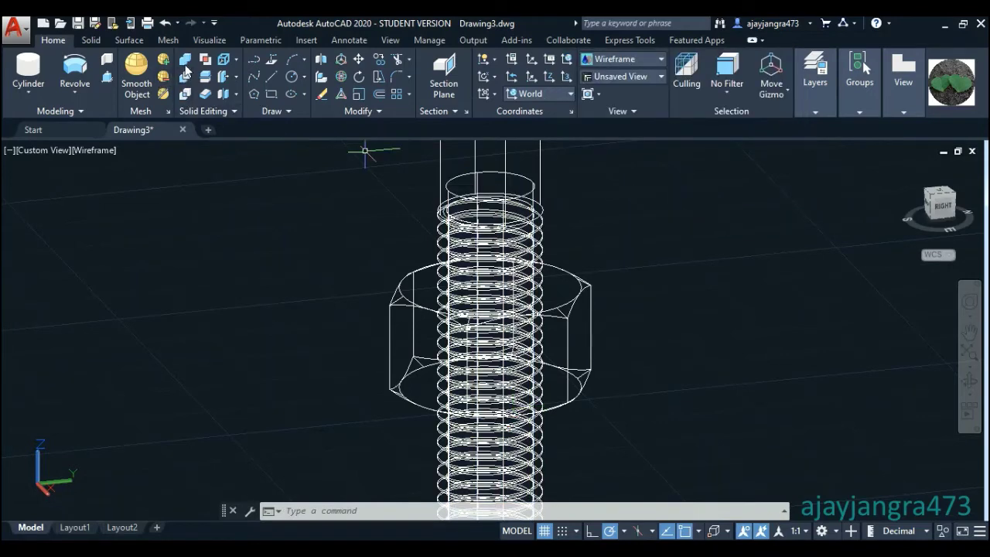
- Union the helical thread and 5.9-radius core into one bolt solid
left_click(186, 68)
left_click(573, 228)
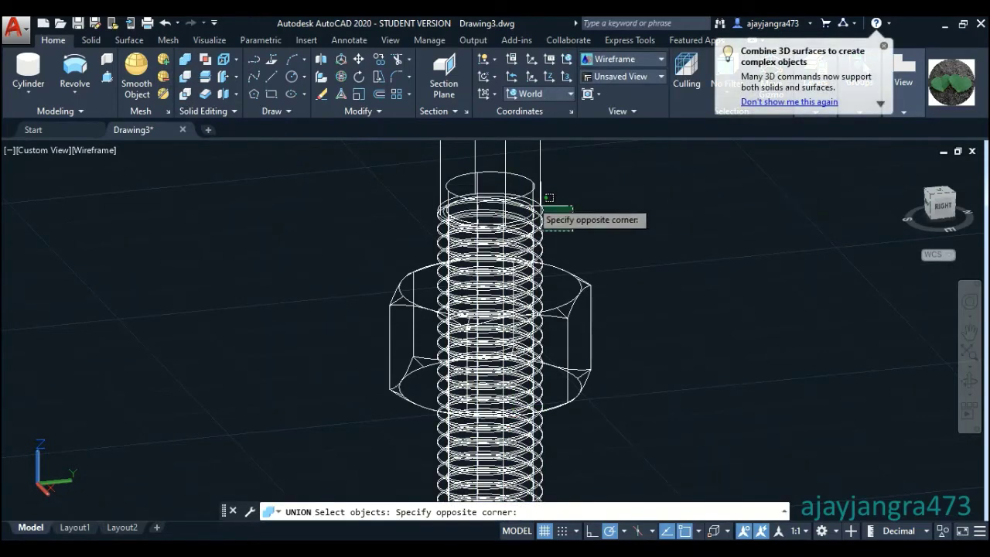
left_click(410, 152)
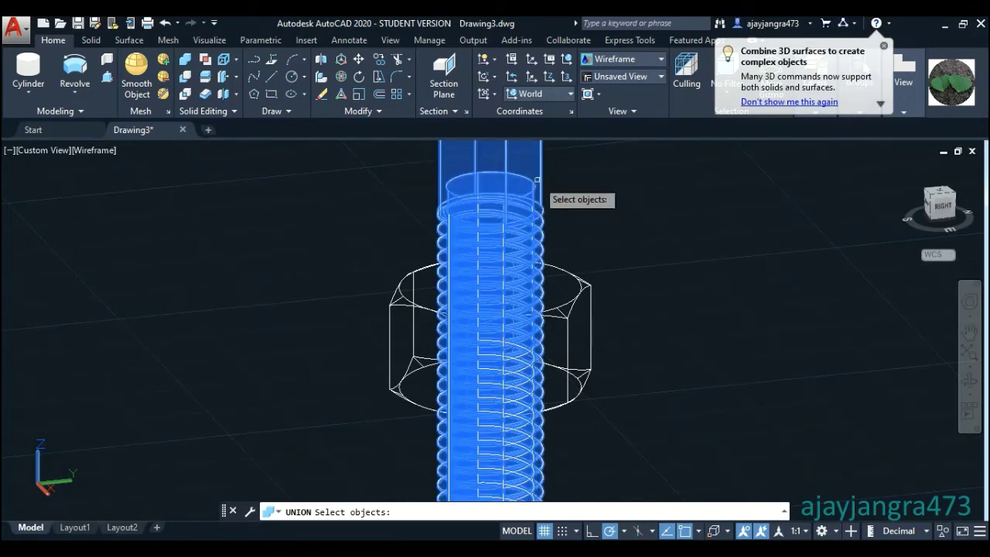
scroll(514, 182, "down", 5)
left_click(565, 336)
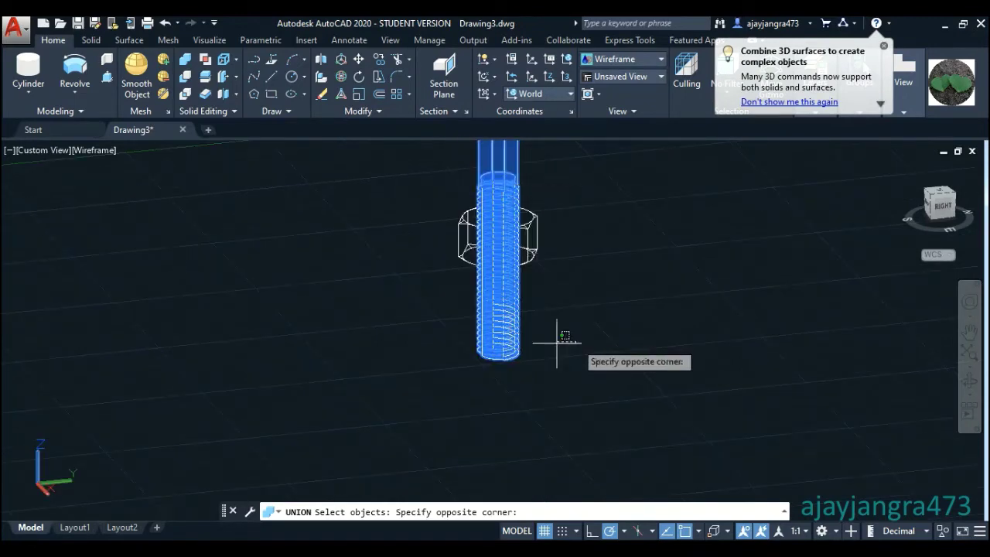
left_click(557, 340)
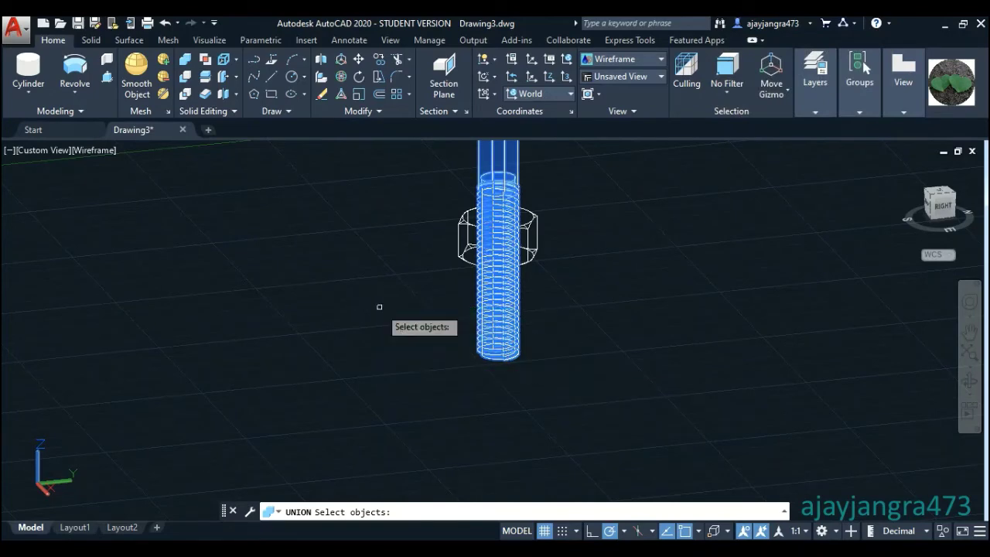
left_click(577, 376)
left_click(441, 322)
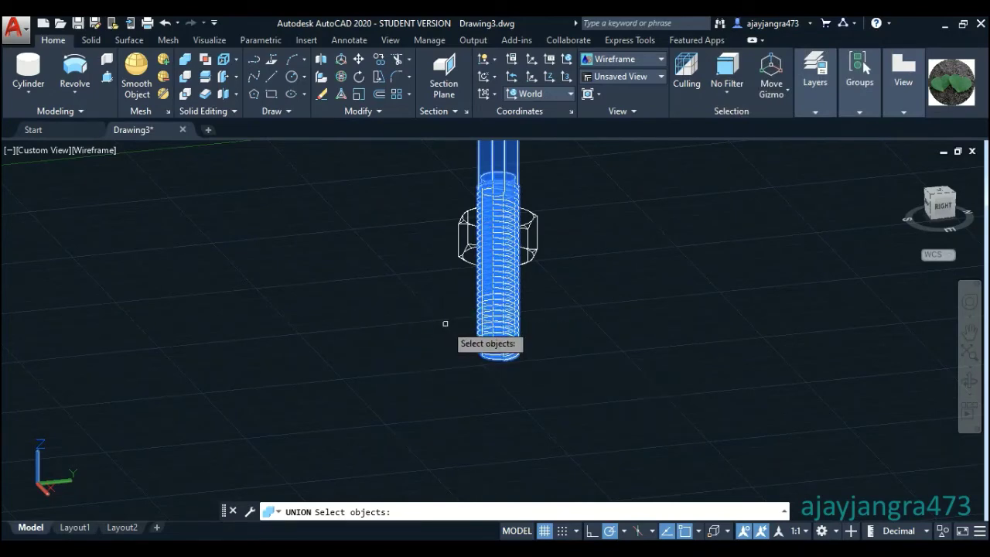
left_click(593, 387)
left_click(370, 294)
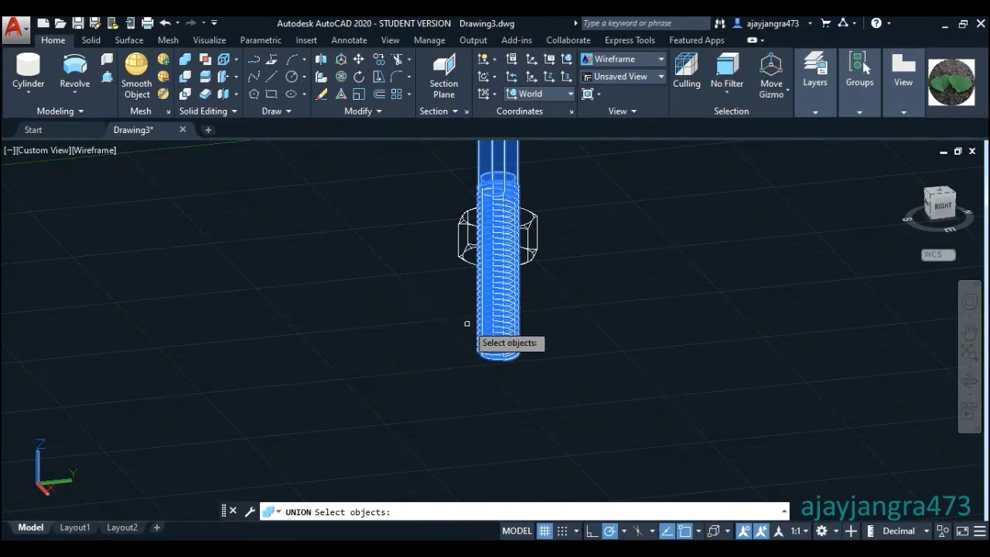
left_click(383, 291)
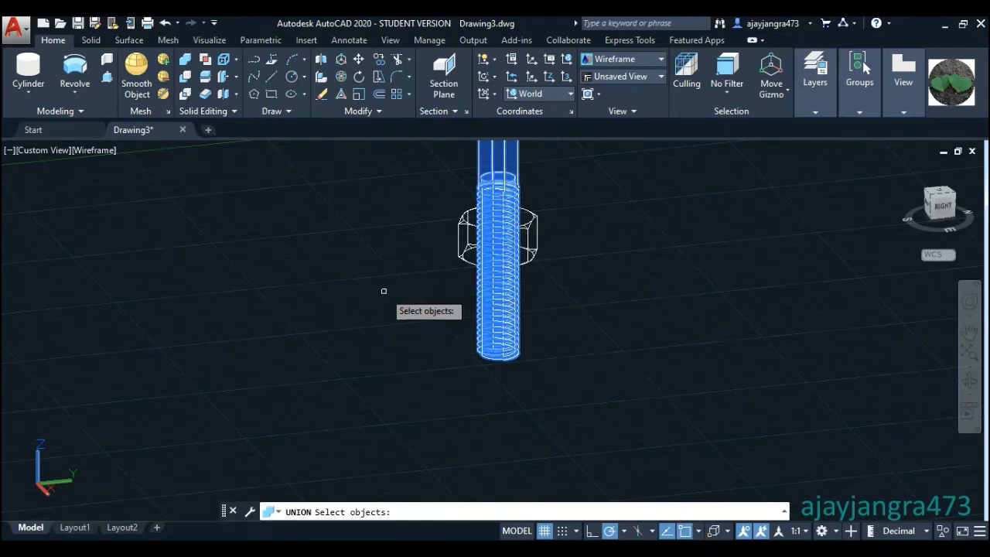
key("Return")
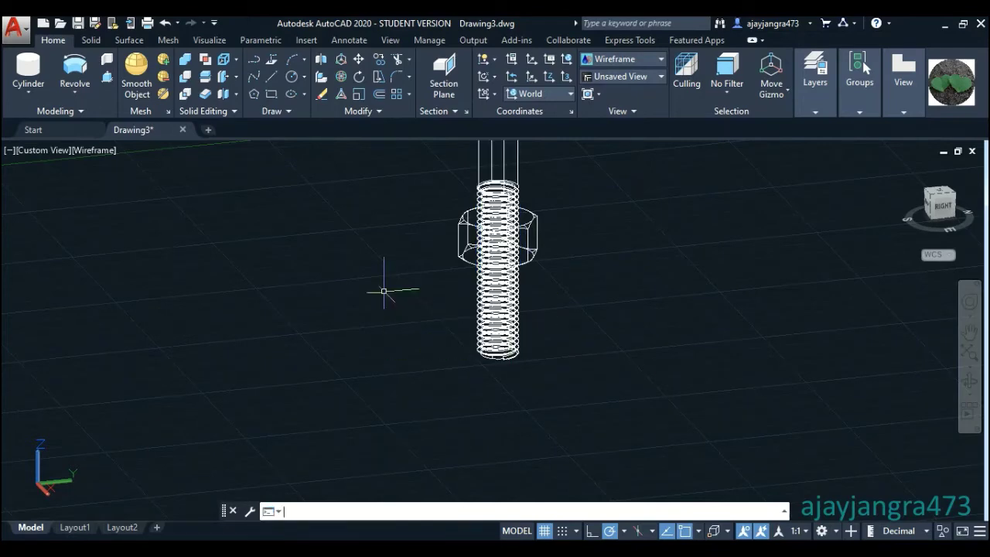
- Bring up the viewport's visual style list
left_click(118, 174)
left_click(140, 178)
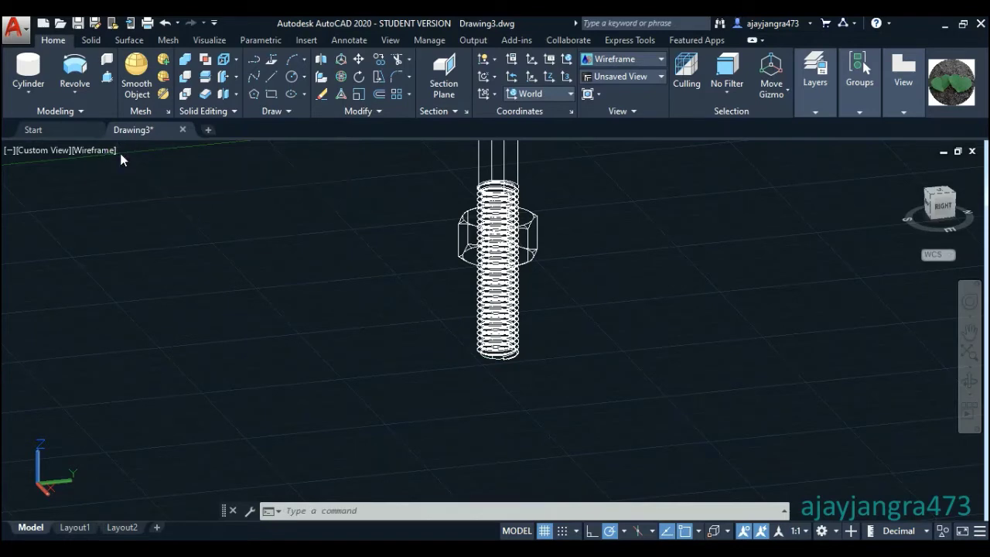
left_click(111, 150)
- Apply Shades of Gray and subtract the 5.9-core bolt from the nut
left_click(147, 281)
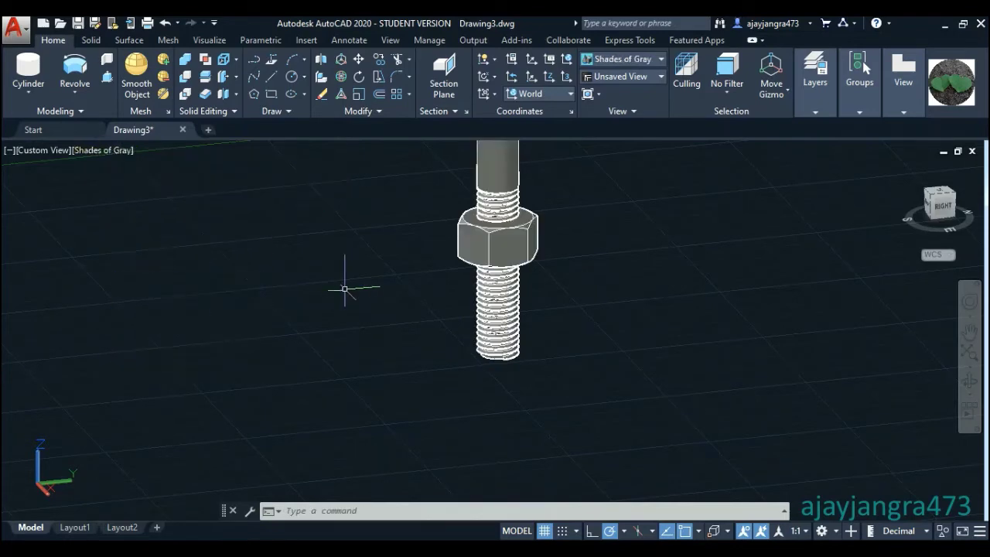
scroll(556, 232, "up", 2)
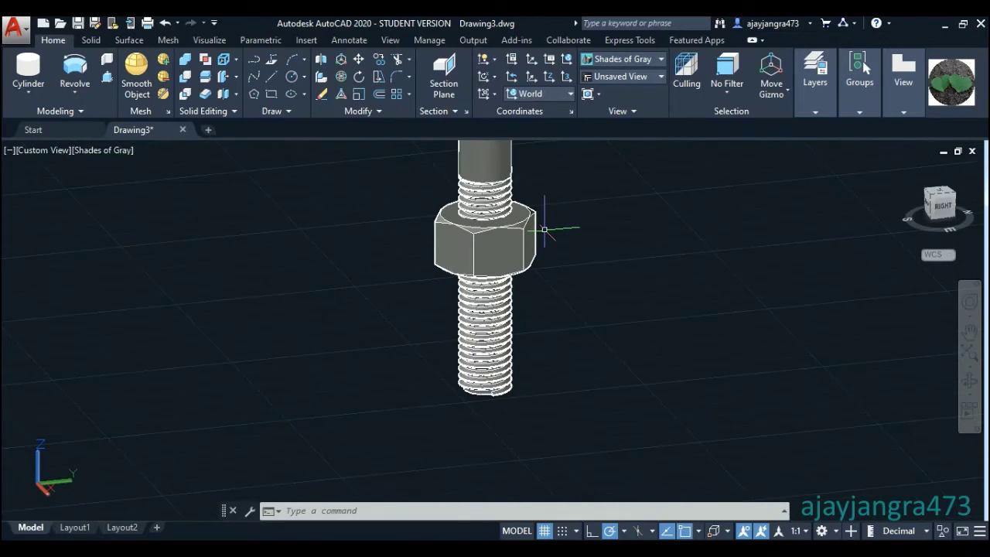
left_click(189, 75)
left_click(512, 249)
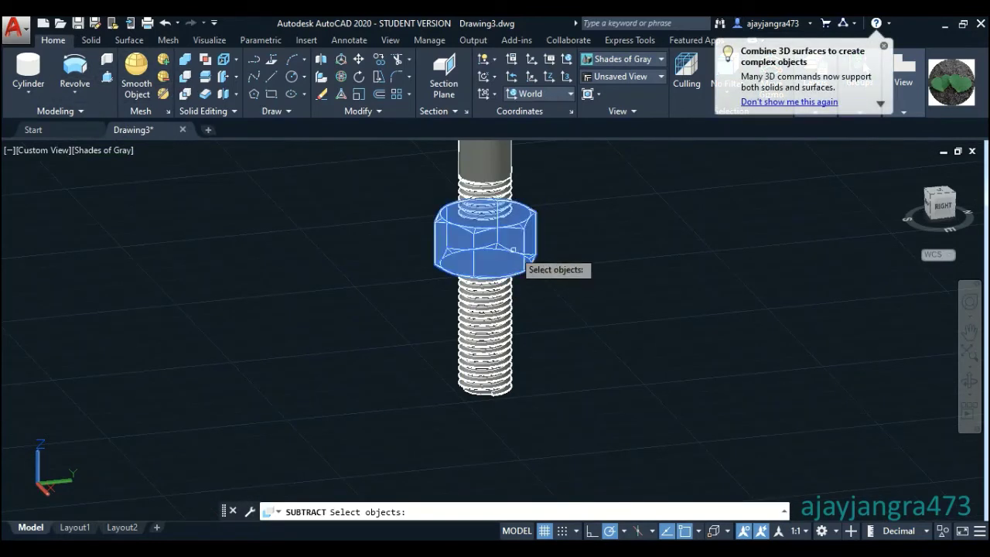
key("Return")
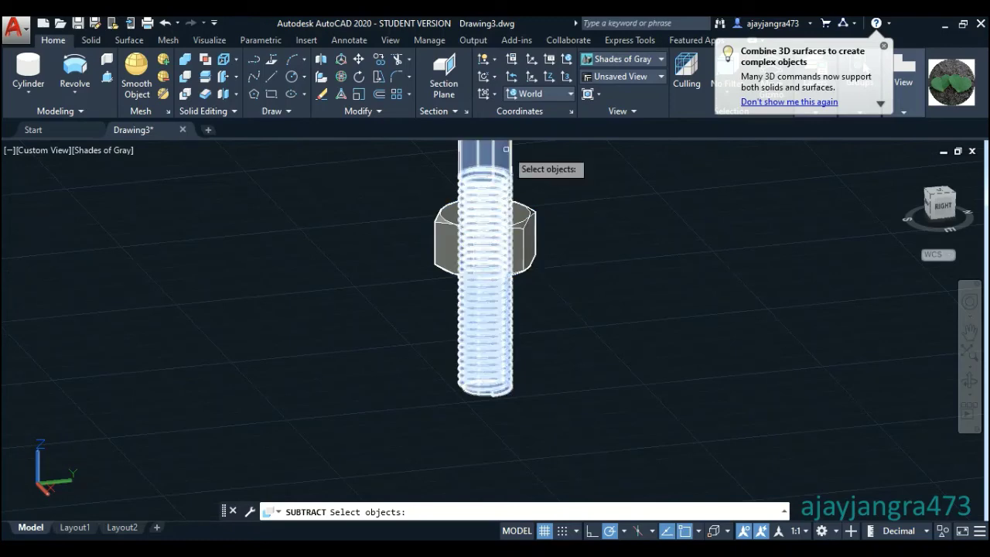
left_click(494, 163)
key("Return")
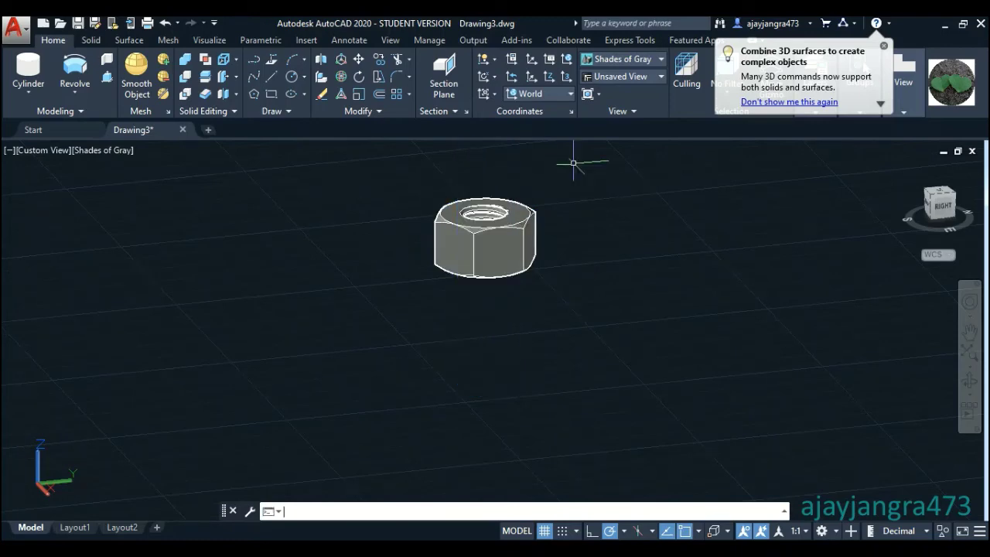
- Orbit and zoom into the nut's bore to inspect its helical thread ridges
left_click(971, 393)
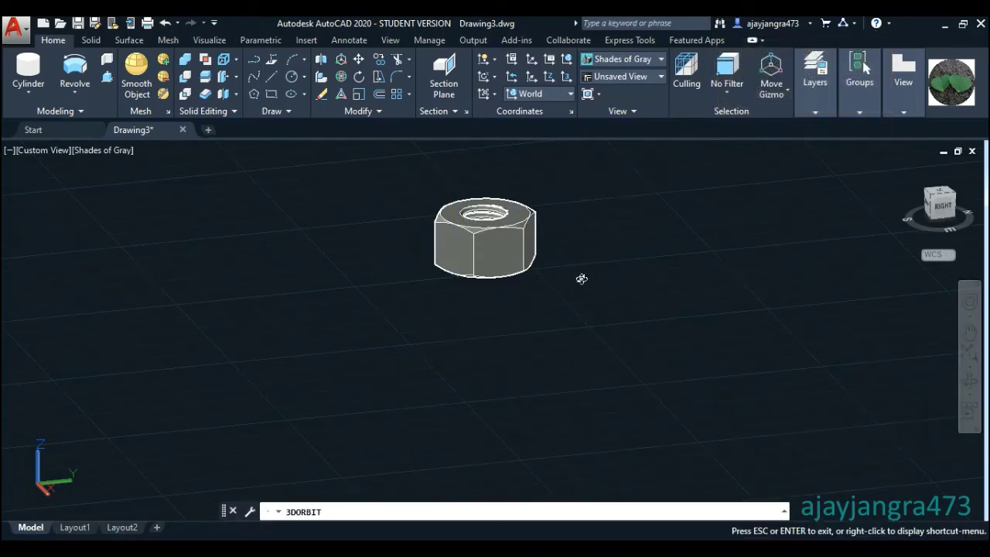
scroll(485, 213, "up", 2)
scroll(486, 212, "up", 2)
scroll(485, 213, "up", 3)
scroll(485, 213, "up", 2)
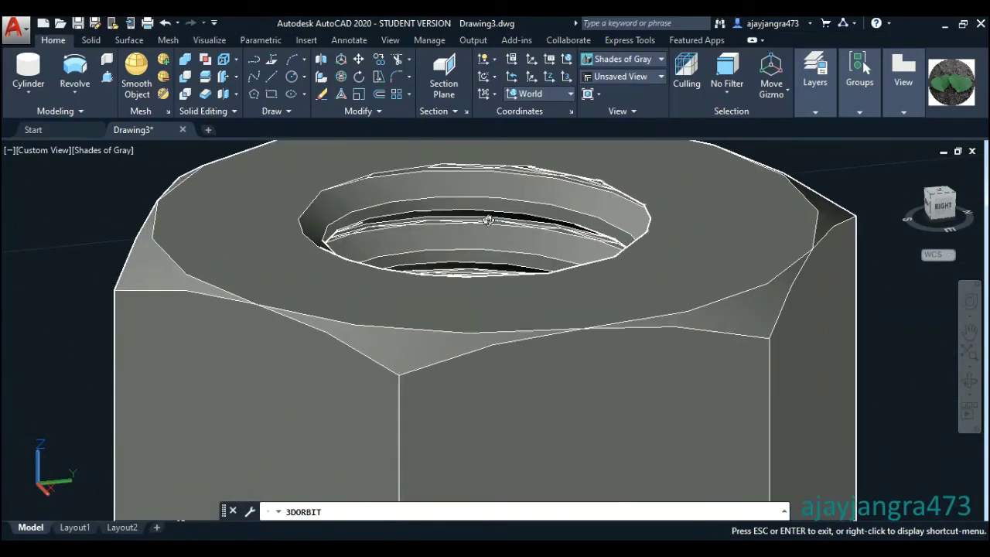
mouse_move(485, 213)
left_mouse_down()
mouse_move(496, 317)
mouse_move(549, 283)
mouse_move(620, 309)
left_mouse_up()
scroll(557, 315, "down", 2)
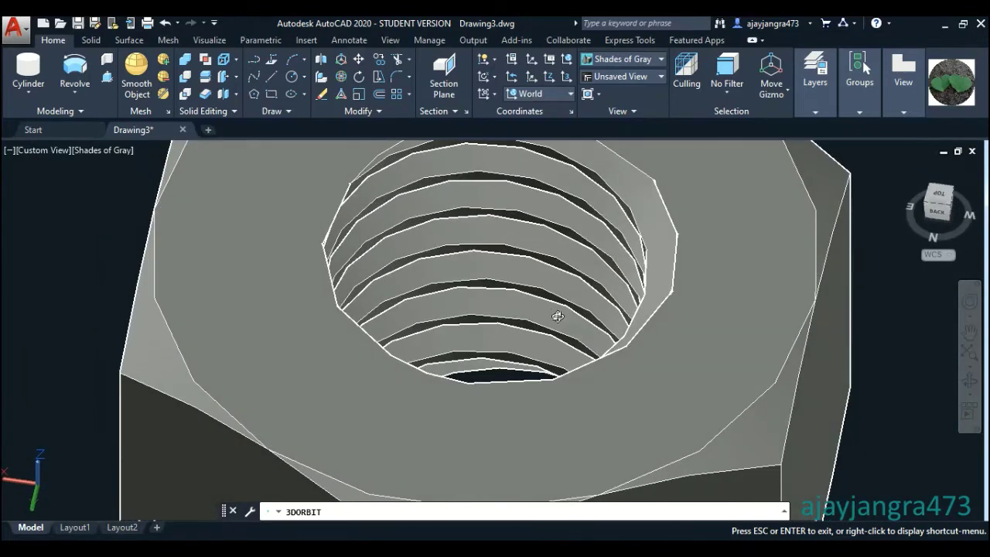
scroll(542, 313, "down", 2)
scroll(544, 328, "down", 2)
left_click_drag(544, 327, 534, 326)
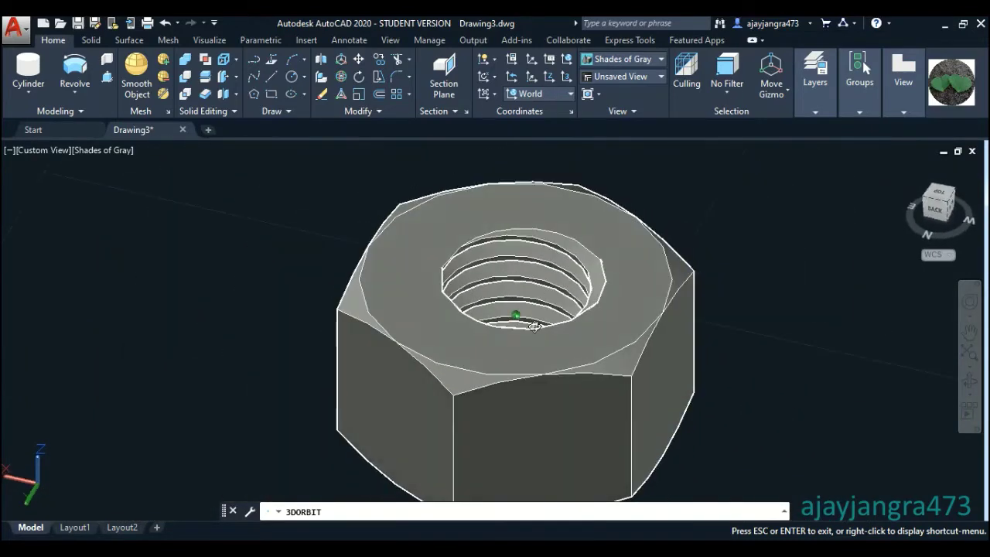
key("Escape")
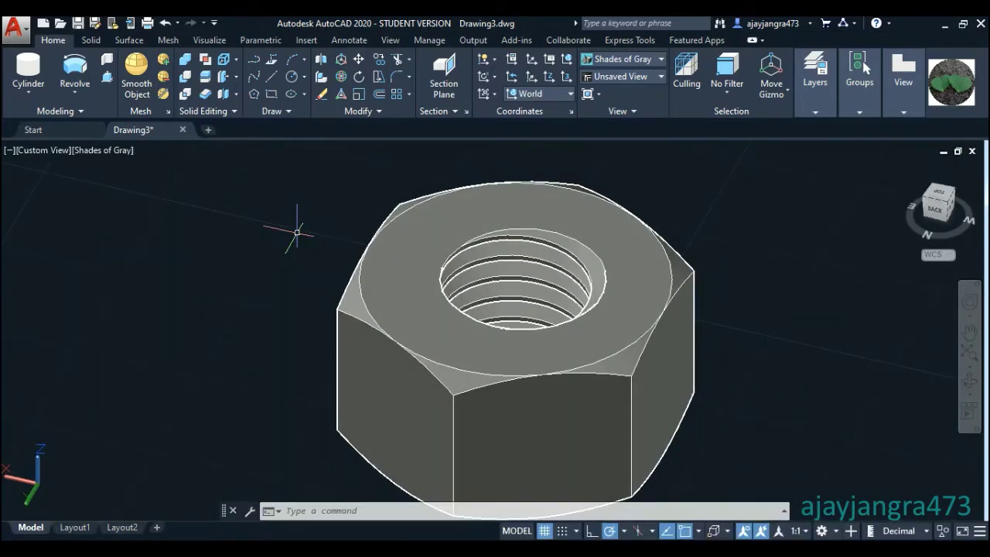
right_click(248, 199)
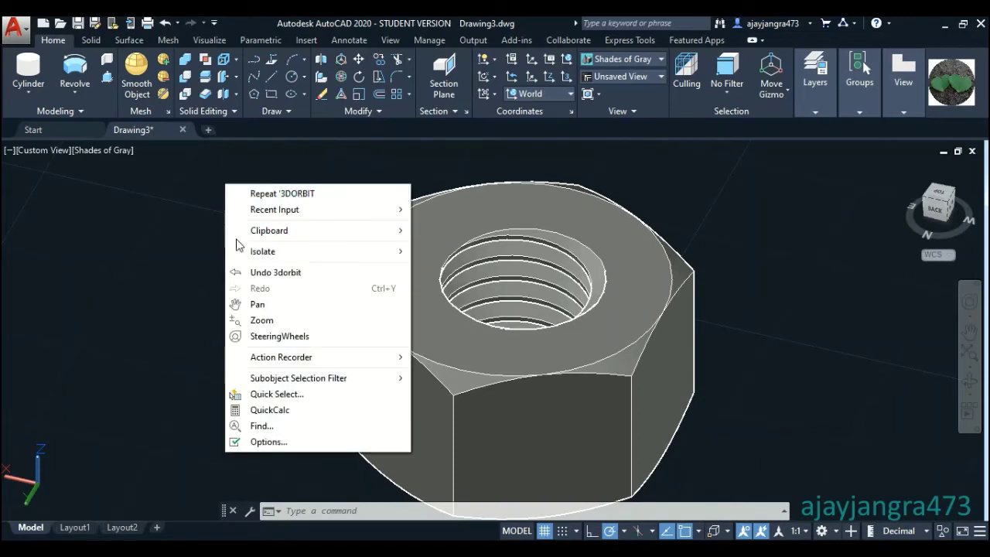
- Bring both parts into view and delete the nut sitting on the bolt
left_click(173, 200)
left_click(162, 227)
scroll(162, 226, "down", 5)
scroll(159, 229, "down", 3)
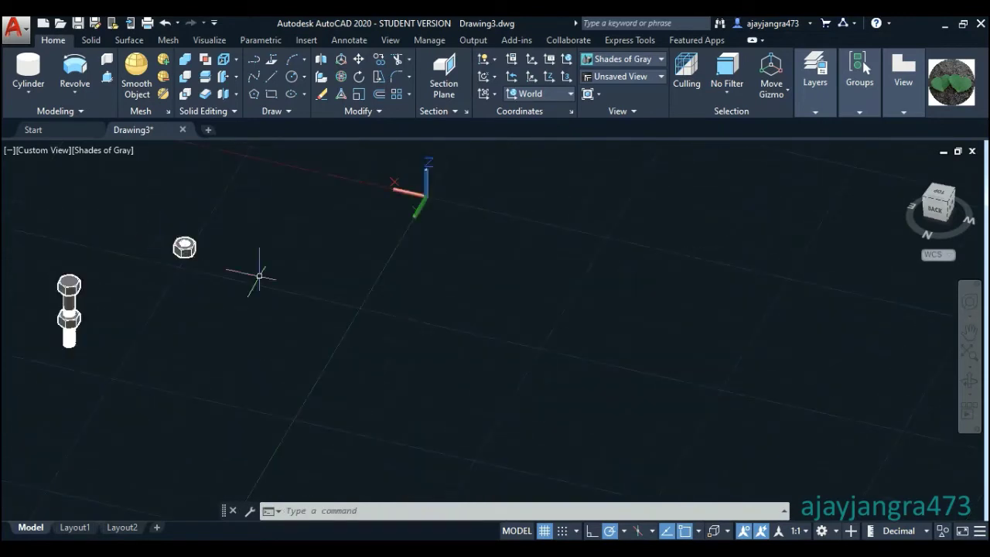
scroll(96, 327, "up", 4)
scroll(96, 327, "down", 1)
middle_click_drag(299, 313, 417, 313)
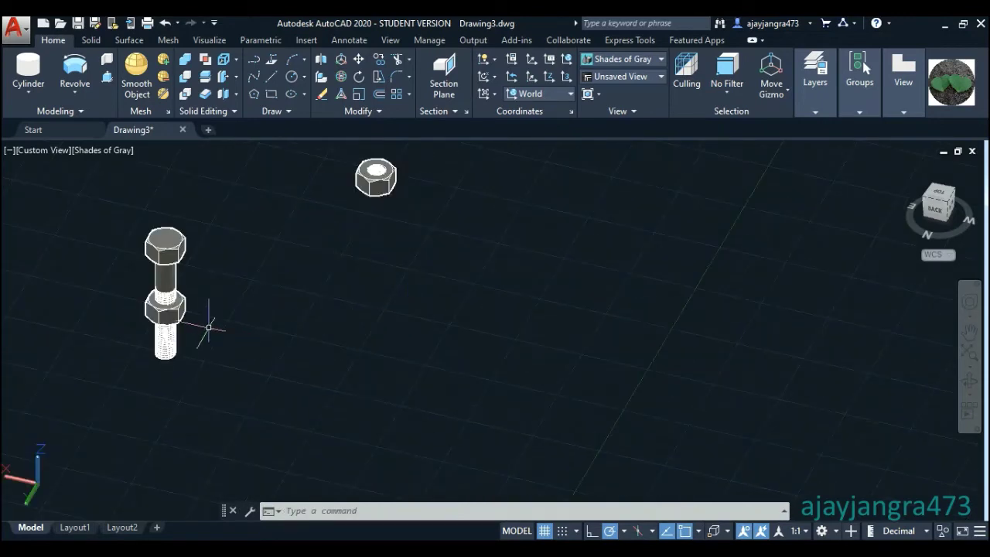
scroll(208, 328, "up", 4)
left_click(124, 282)
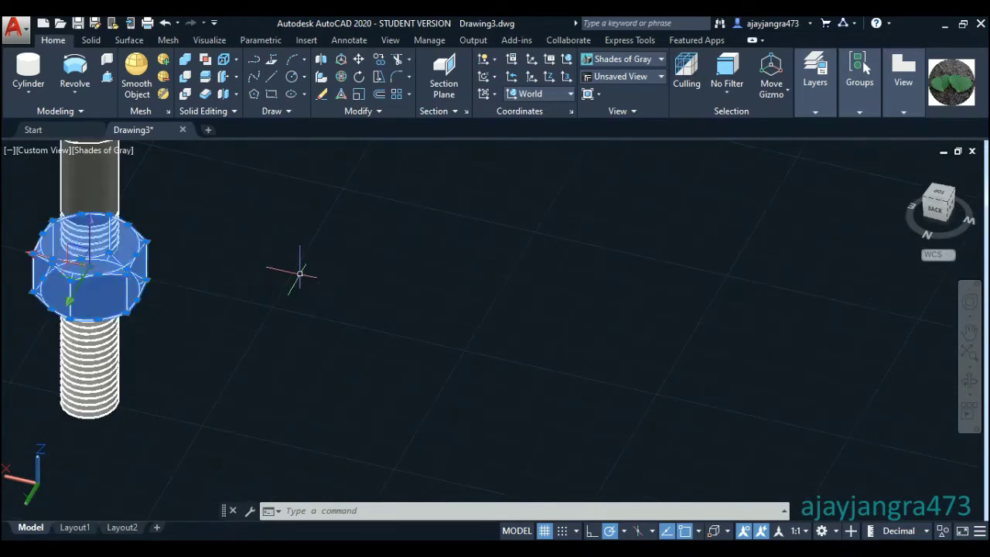
key("Delete")
- Orbit to view the bare threaded bolt from the side
scroll(341, 290, "down", 2)
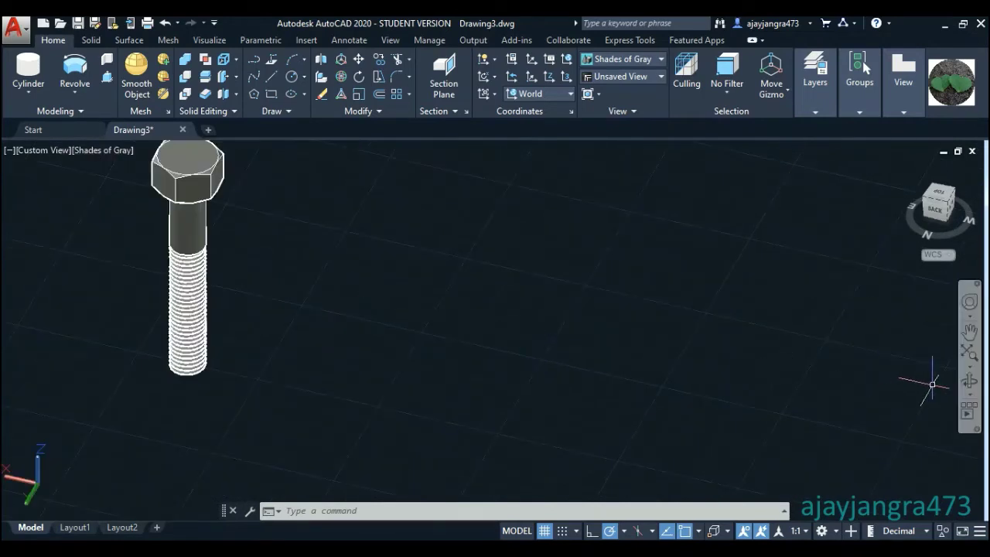
left_click(967, 382)
mouse_move(453, 332)
left_mouse_down()
mouse_move(517, 317)
mouse_move(298, 301)
mouse_move(339, 332)
mouse_move(614, 365)
mouse_move(586, 422)
mouse_move(570, 427)
mouse_move(492, 360)
mouse_move(573, 267)
left_mouse_up()
right_click(573, 267)
- Exit orbit and switch to the Top view with north pointing up
left_click(602, 273)
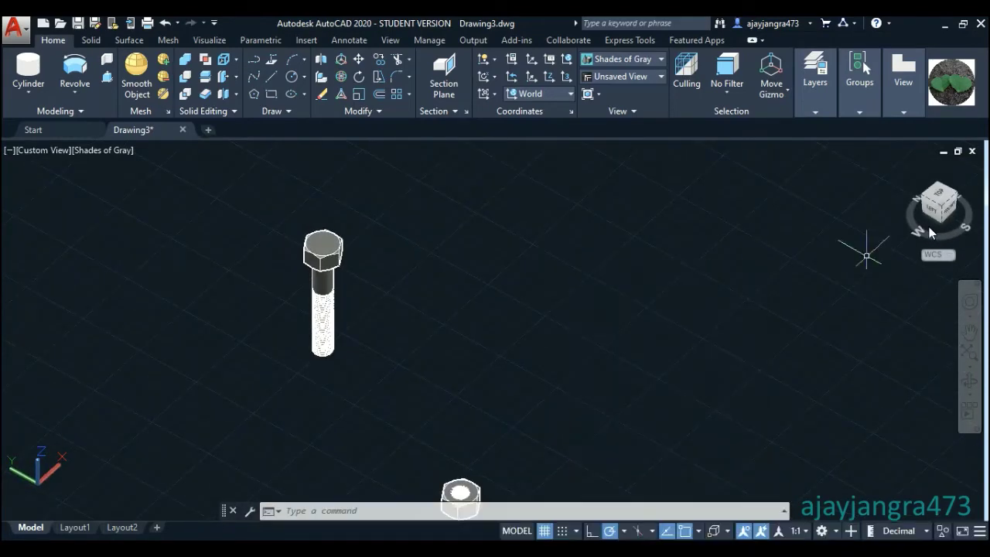
left_click(938, 200)
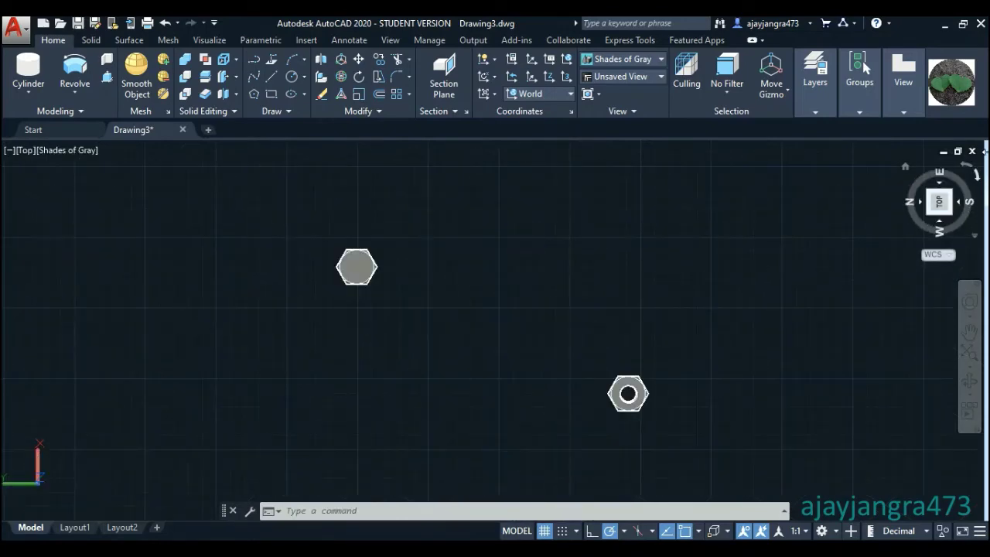
left_click(978, 178)
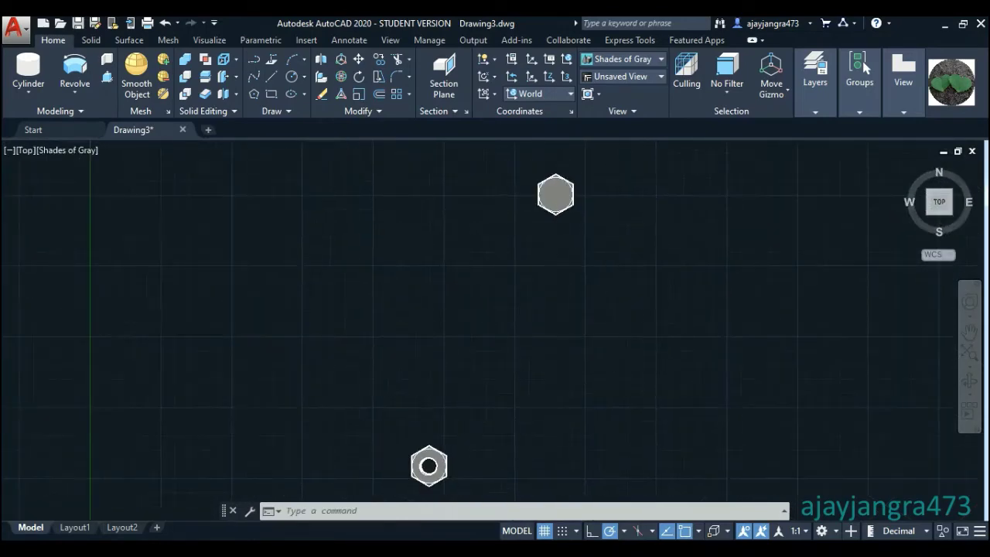
scroll(505, 228, "down", 2)
- Move the bolt so it sits right beside the threaded nut
left_click(603, 252)
left_click(526, 194)
right_click(462, 180)
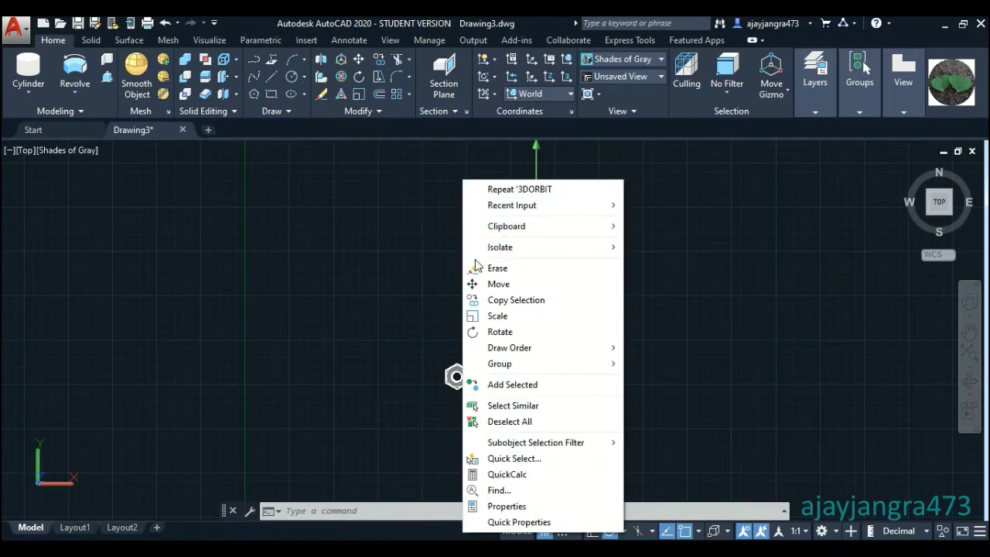
left_click(495, 284)
left_click(571, 215)
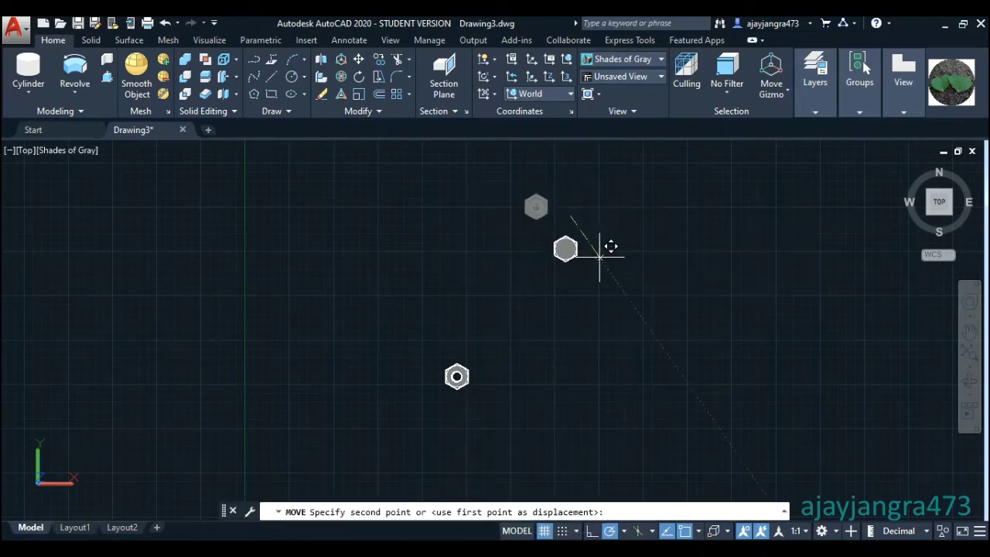
left_click(596, 355)
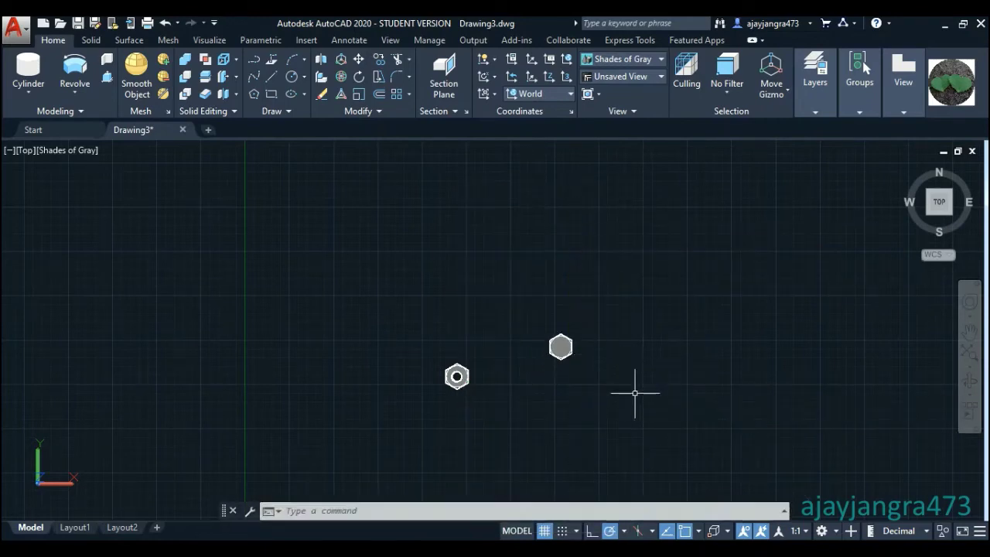
- Orbit and zoom in to see the bolt and nut together in 3D
left_click(971, 381)
left_click_drag(571, 383, 493, 370)
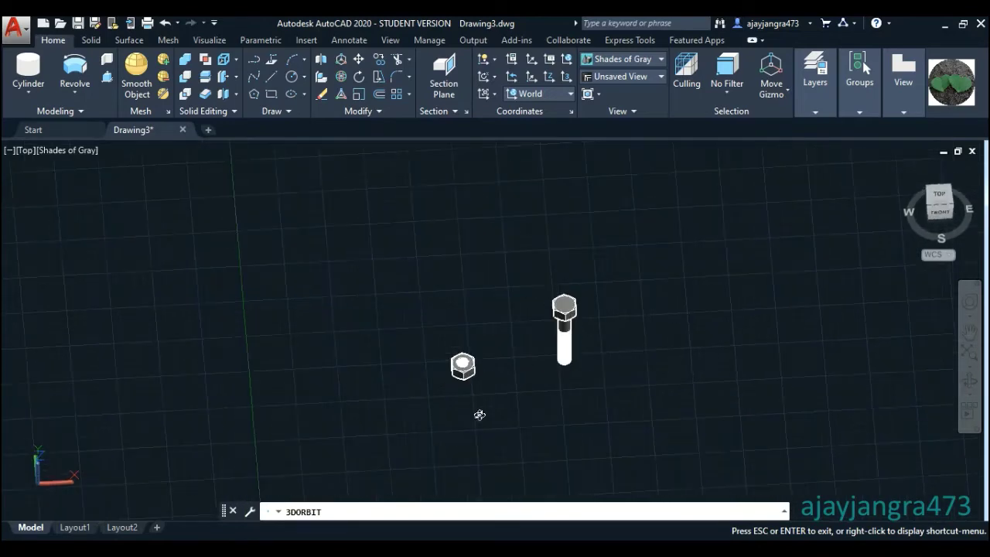
scroll(488, 376, "up", 2)
scroll(464, 356, "up", 2)
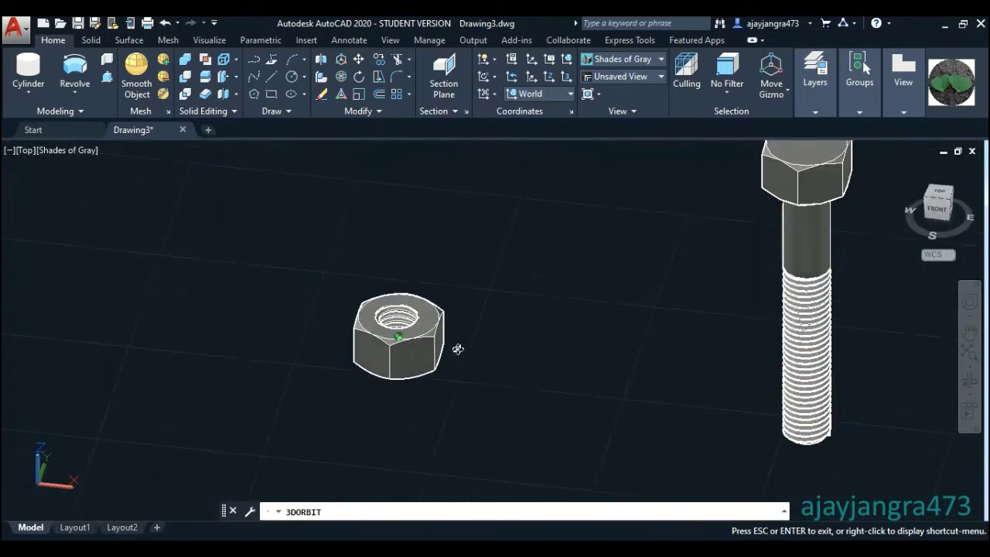
scroll(395, 321, "up", 3)
scroll(385, 319, "up", 3)
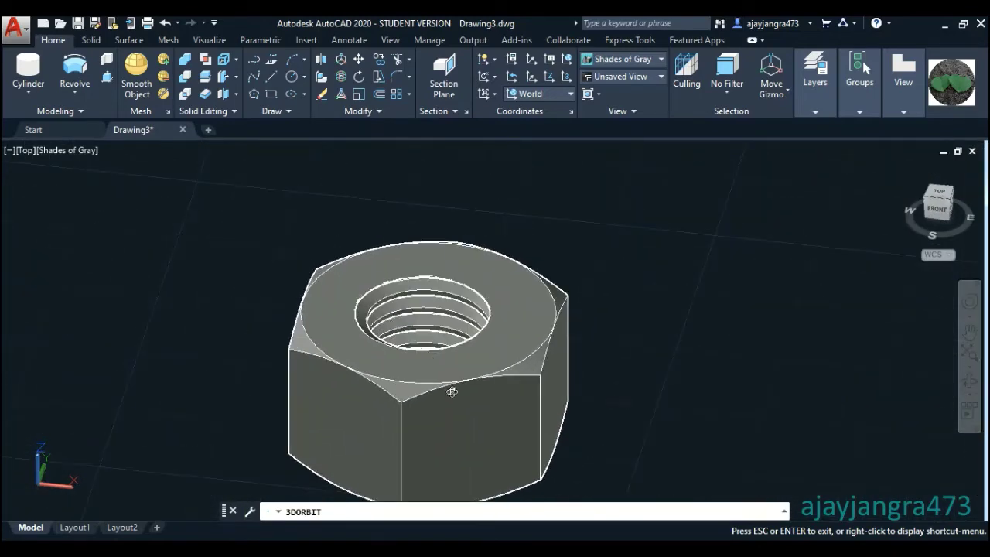
left_click_drag(451, 391, 513, 400)
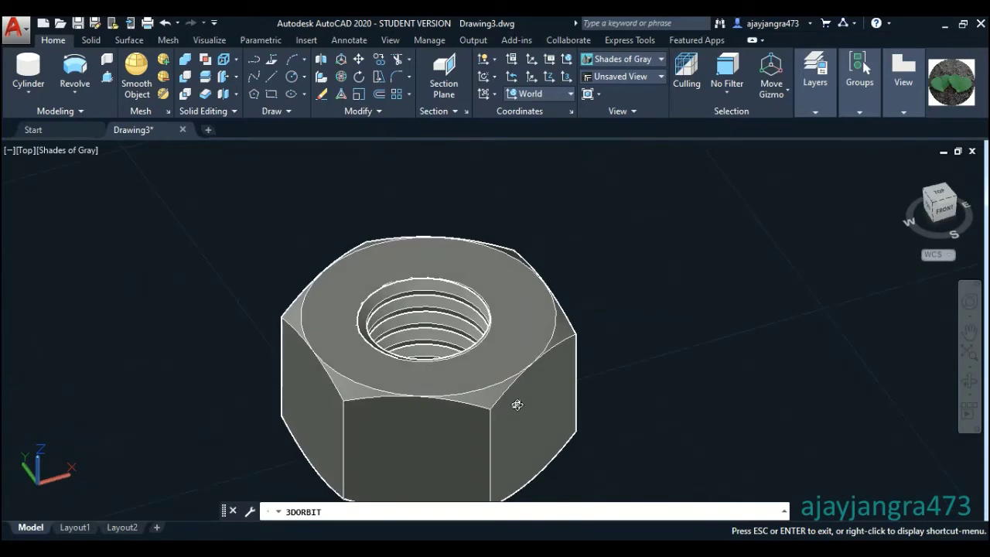
- Place a section plane cutting straight through the hex nut
key("Escape")
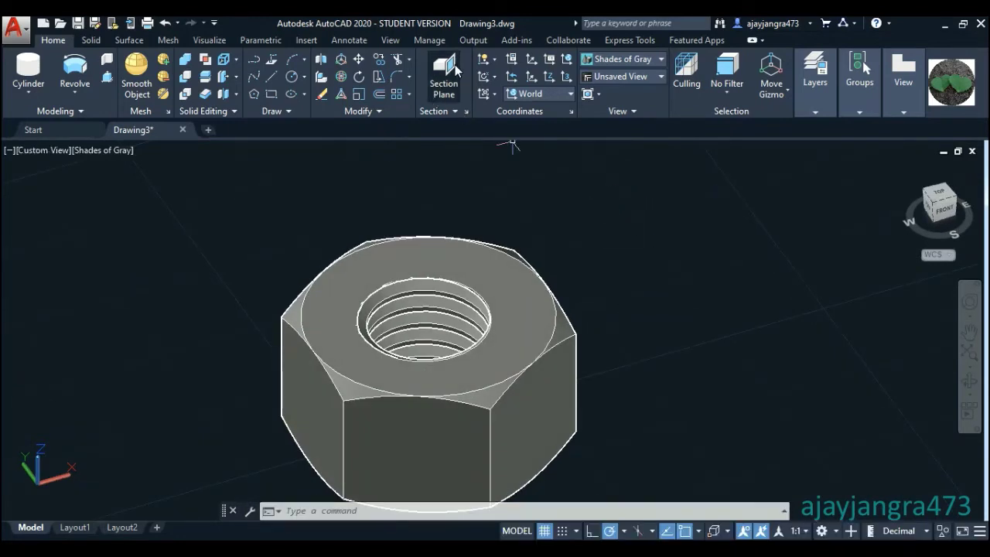
left_click(444, 73)
left_click(313, 298)
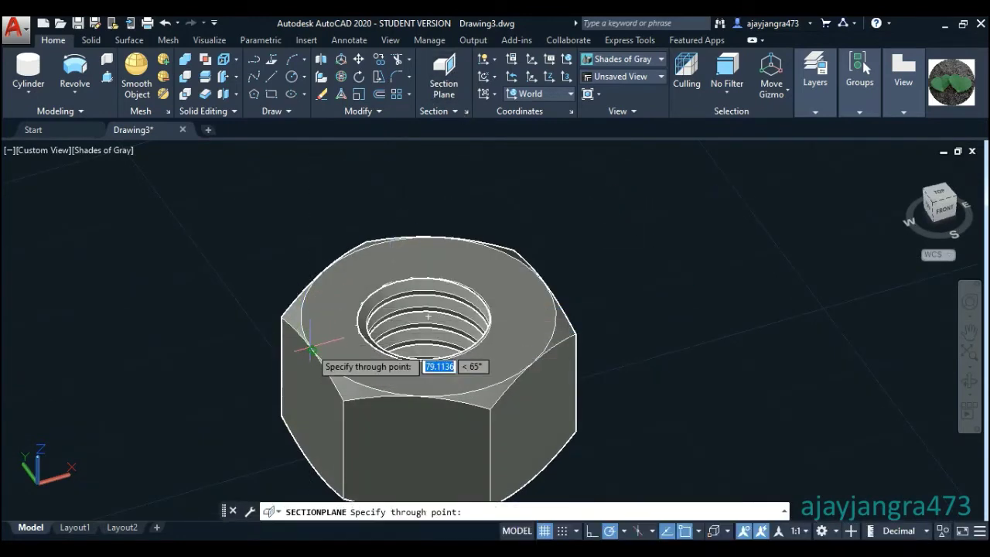
left_click(545, 283)
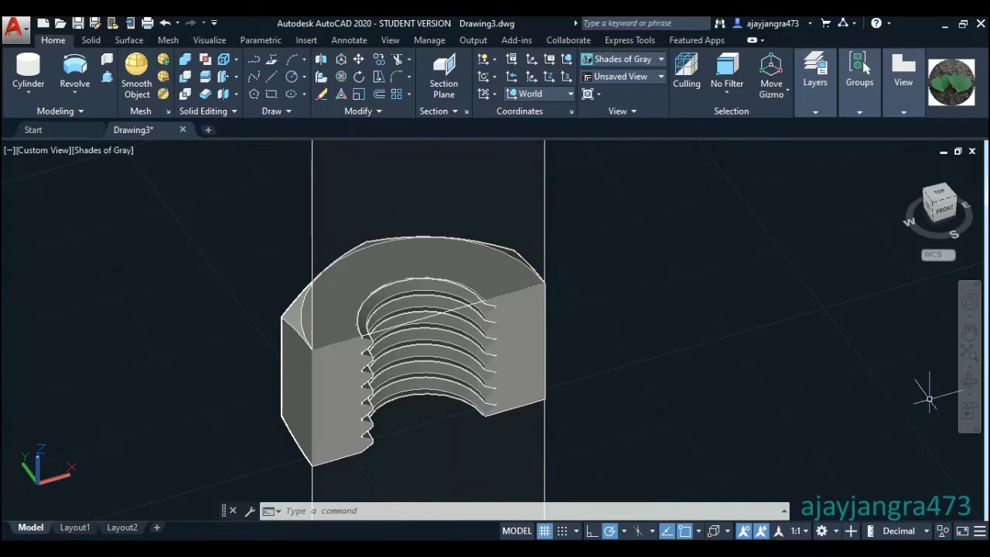
- Orbit and zoom in to examine the exposed internal threads of the cut nut
left_click(971, 382)
mouse_move(741, 418)
left_mouse_down()
mouse_move(655, 382)
mouse_move(639, 395)
mouse_move(619, 389)
left_mouse_up()
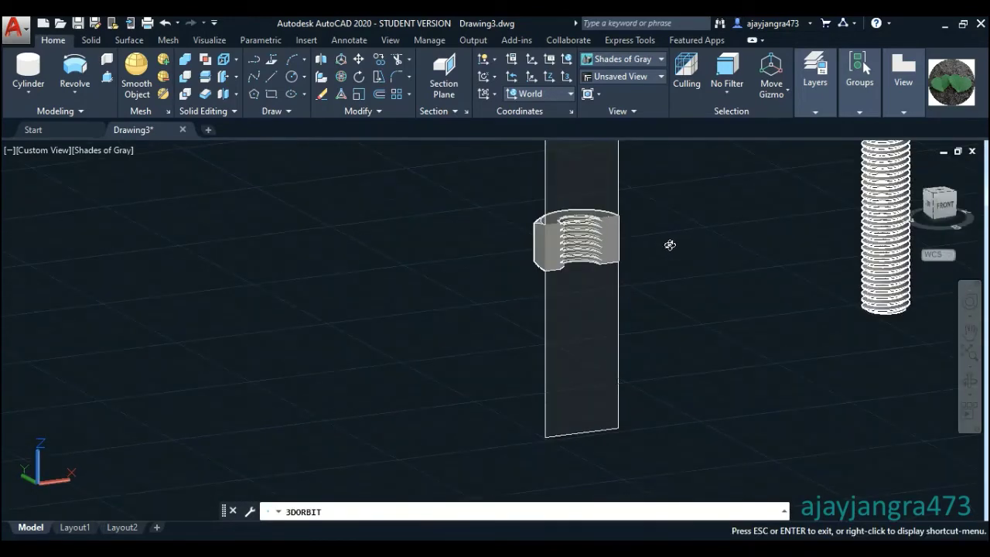
left_click_drag(670, 244, 634, 230)
scroll(612, 220, "up", 1)
scroll(596, 216, "up", 2)
scroll(580, 212, "up", 2)
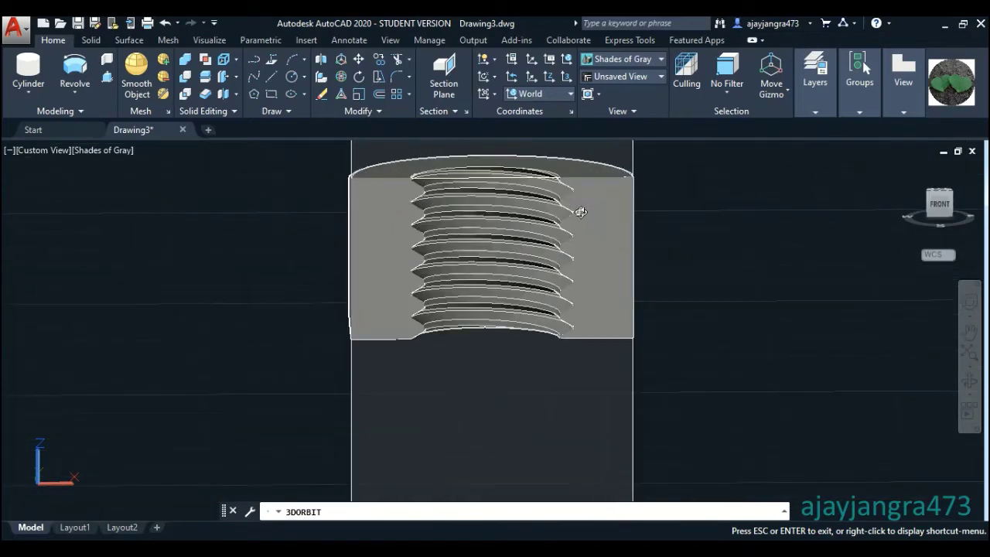
scroll(580, 212, "up", 2)
scroll(621, 335, "up", 2)
mouse_move(621, 336)
left_mouse_down()
mouse_move(619, 314)
mouse_move(629, 322)
left_mouse_up()
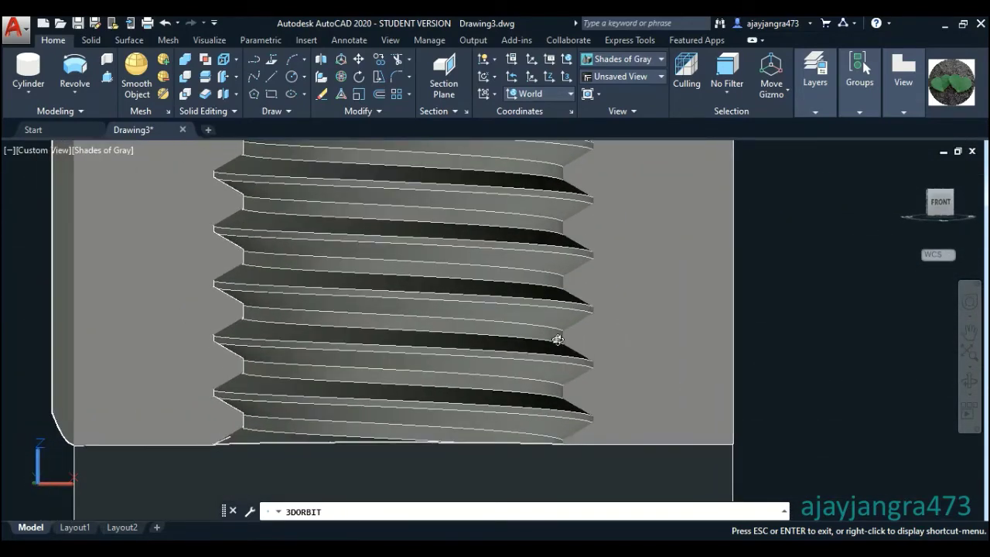
mouse_move(541, 353)
left_mouse_down()
mouse_move(555, 353)
mouse_move(546, 356)
left_mouse_up()
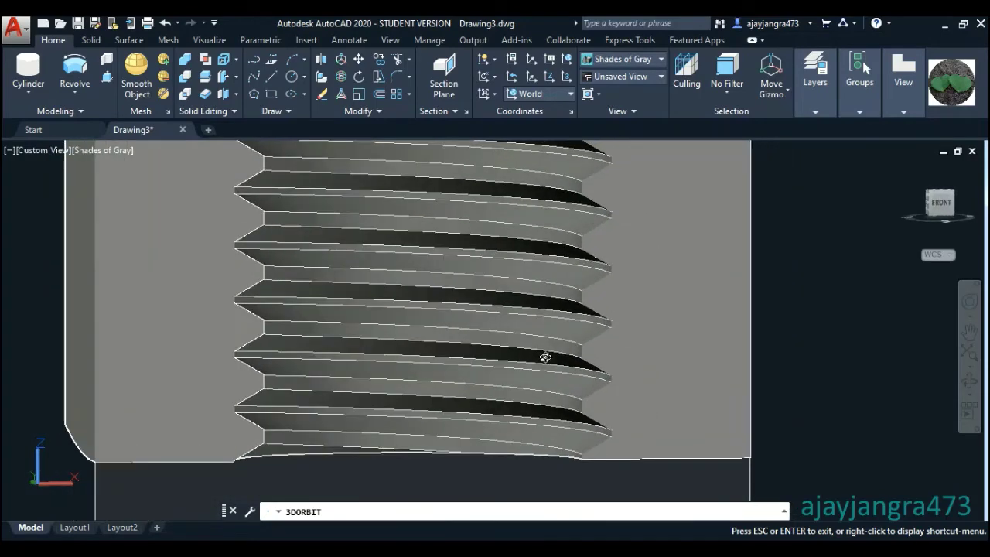
- Zoom back out from the sectioned nut and exit orbit mode
scroll(545, 356, "down", 3)
scroll(545, 356, "down", 2)
scroll(541, 357, "down", 1)
scroll(427, 348, "down", 1)
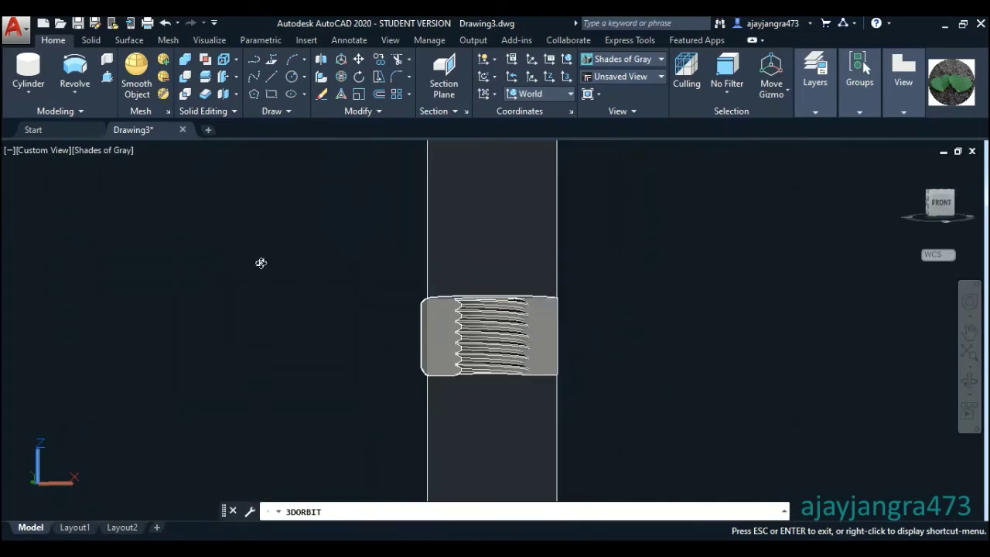
right_click(267, 271)
left_click(267, 271)
scroll(260, 280, "down", 5)
scroll(356, 282, "up", 3)
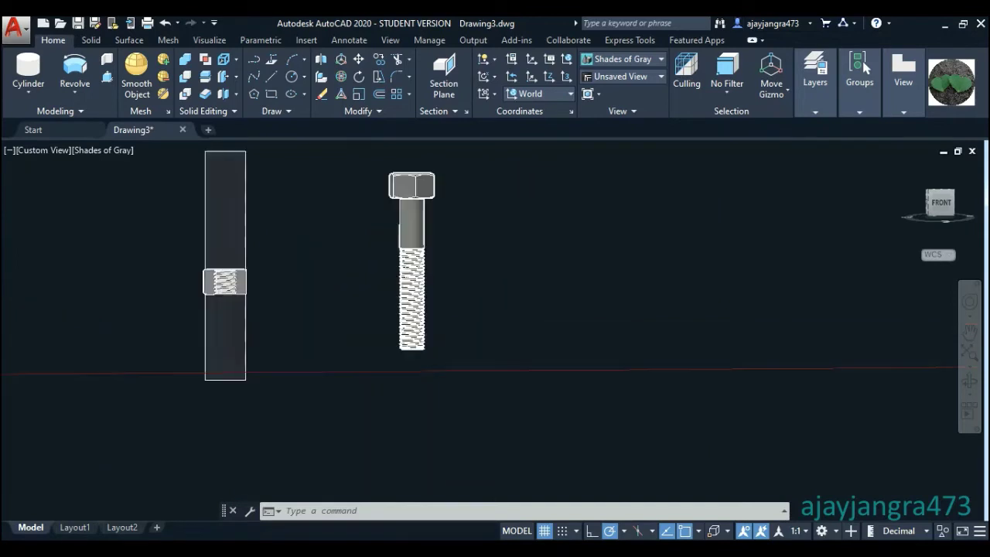
left_click(963, 391)
- Tilt the view to an angle and switch the visual style to Wireframe
mouse_move(749, 332)
left_mouse_down()
mouse_move(707, 330)
mouse_move(729, 372)
left_mouse_up()
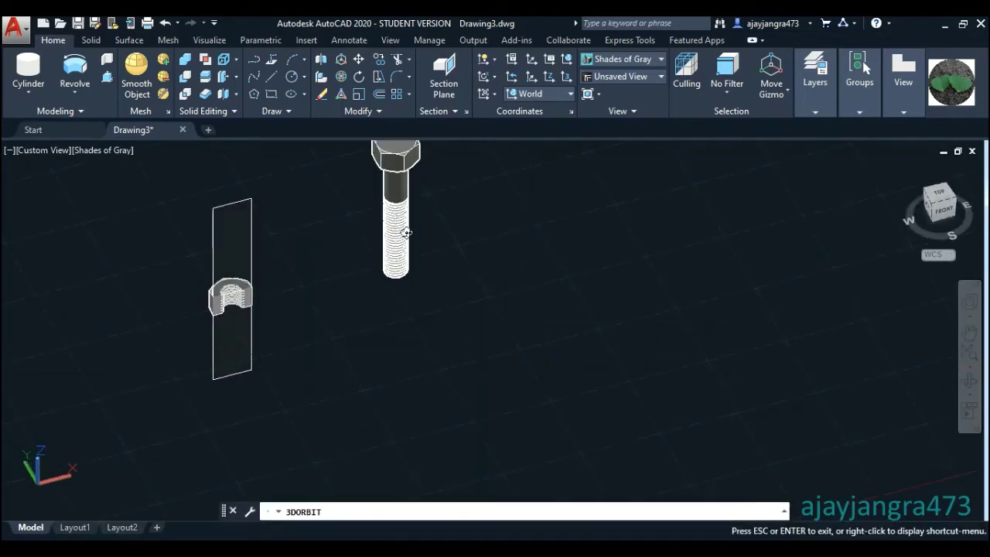
scroll(406, 232, "up", 2)
scroll(407, 232, "up", 2)
key("Escape")
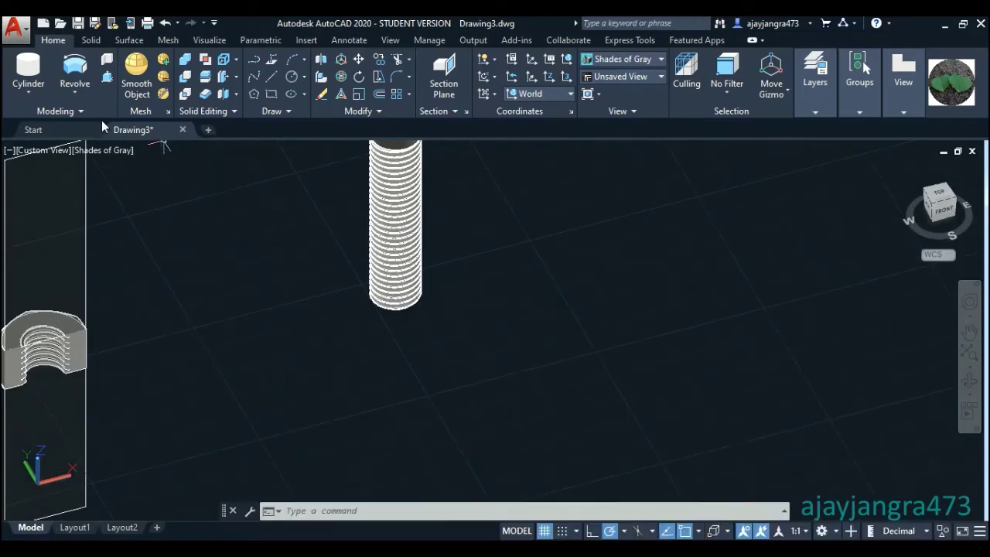
left_click(115, 149)
left_click(165, 312)
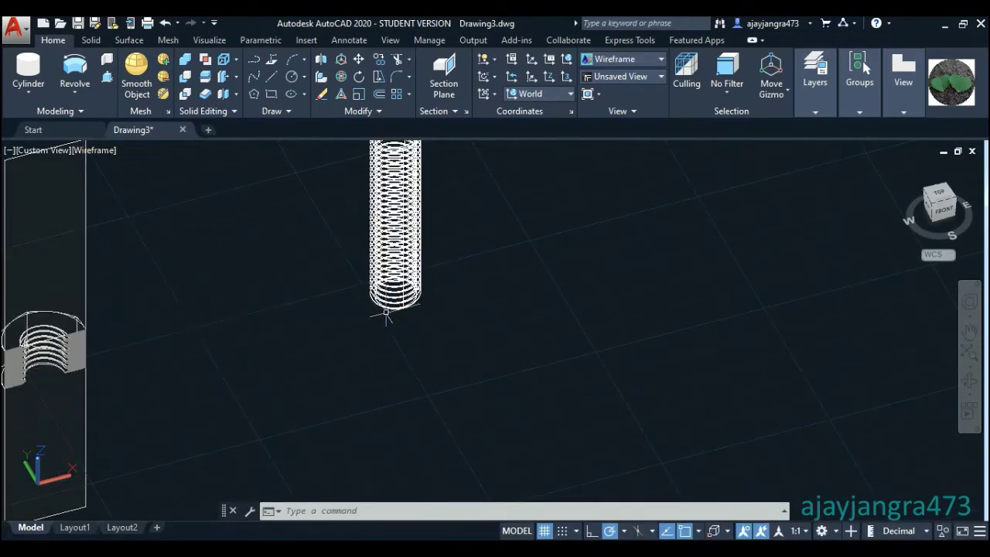
- Select the bolt and start a Move, then cancel it
scroll(366, 284, "up", 5)
left_click(493, 347)
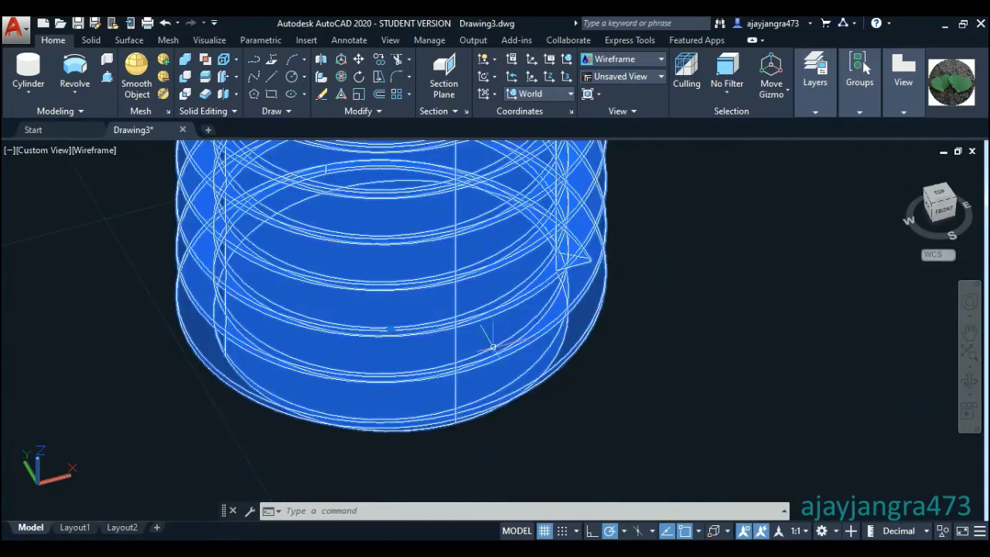
right_click(17, 217)
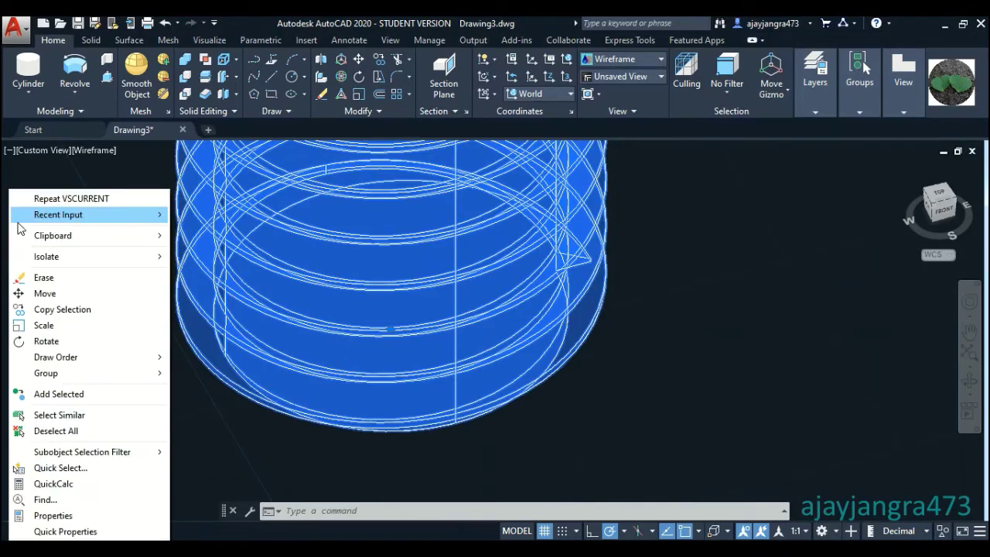
left_click(32, 291)
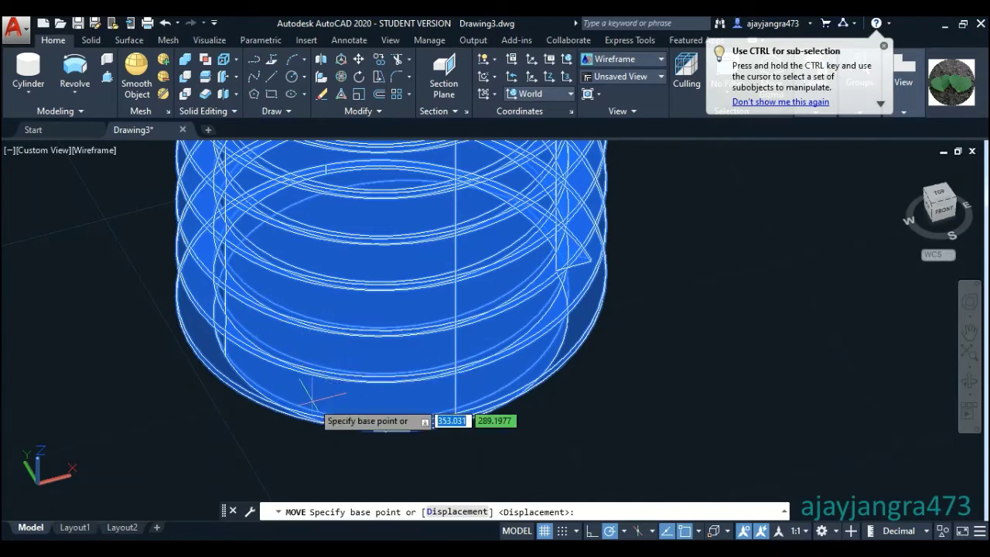
key("Escape")
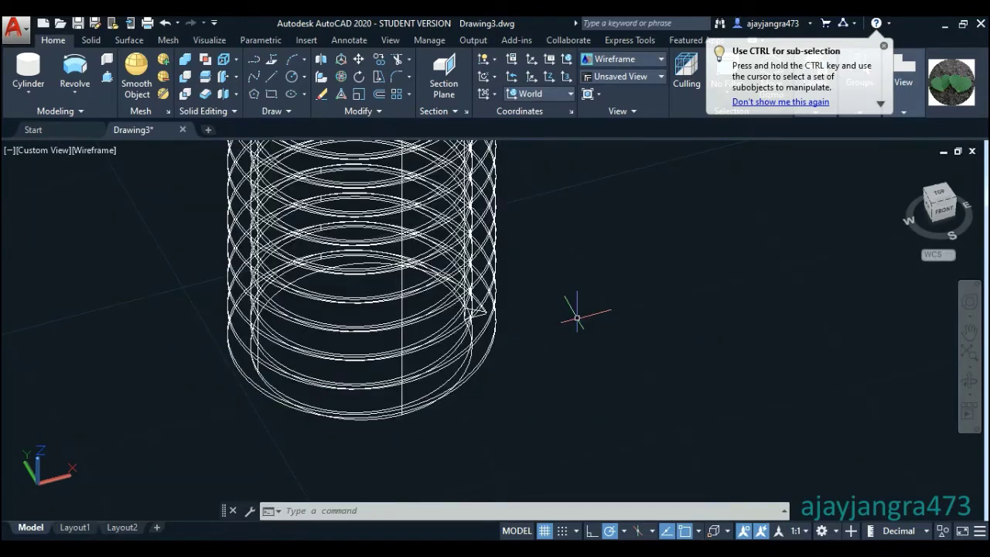
- Window-select the bolt and start moving it again
scroll(569, 302, "down", 2)
scroll(526, 348, "down", 2)
scroll(523, 374, "down", 2)
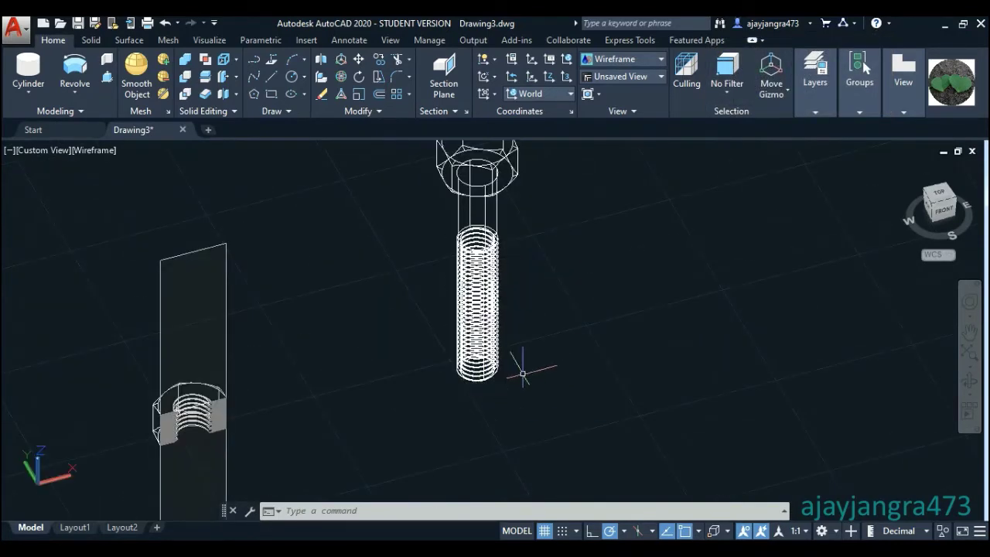
scroll(533, 329, "down", 2)
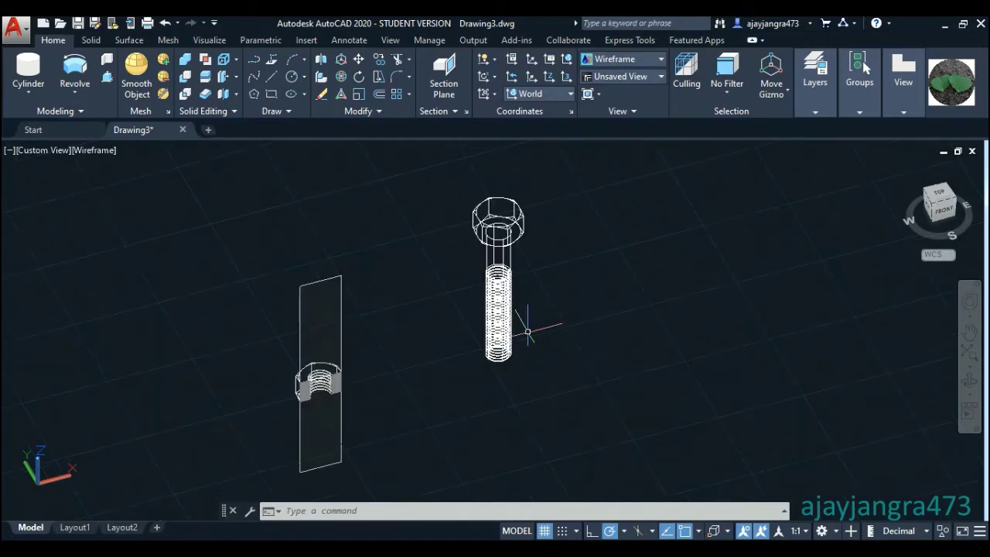
left_click(547, 249)
left_click(441, 188)
right_click(415, 219)
left_click(438, 294)
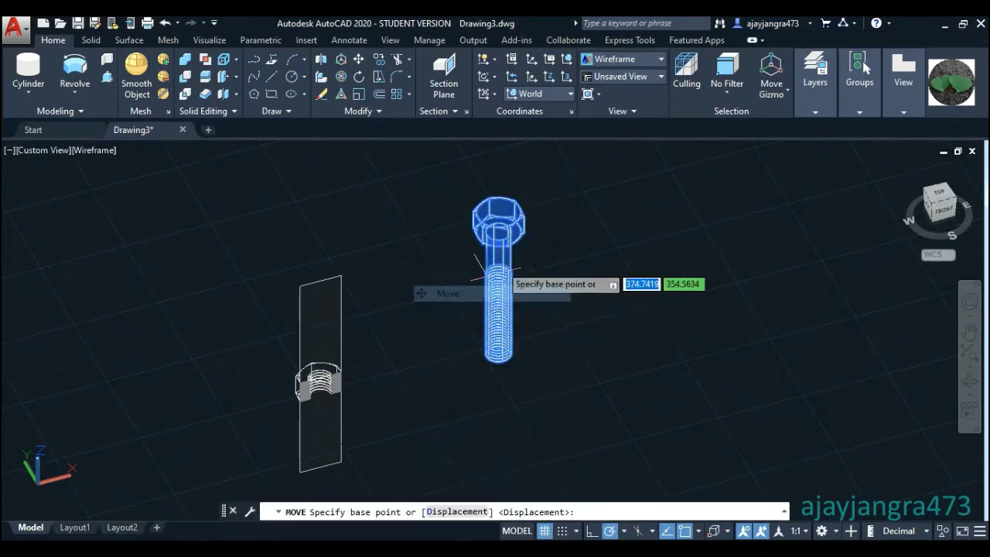
scroll(480, 263, "up", 4)
scroll(422, 236, "down", 3)
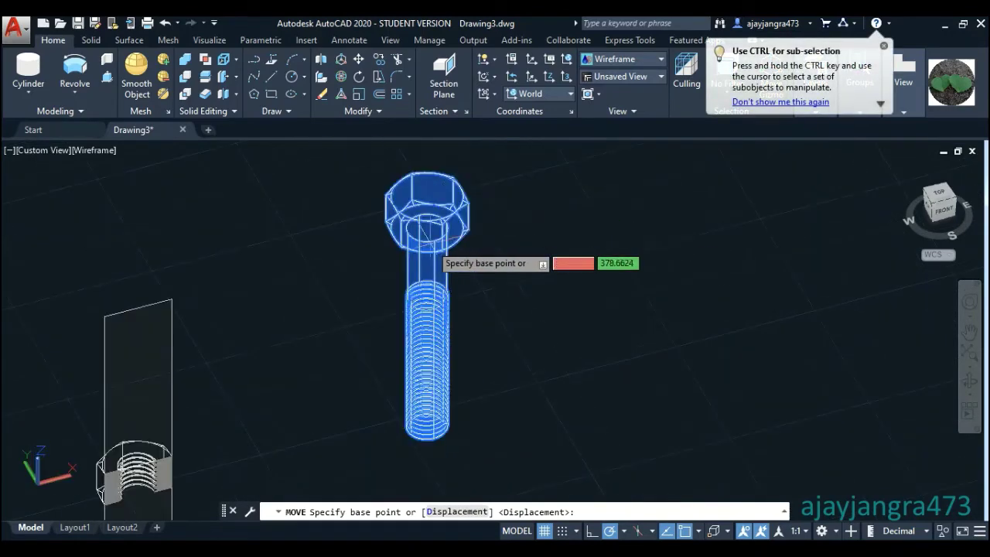
scroll(448, 208, "up", 4)
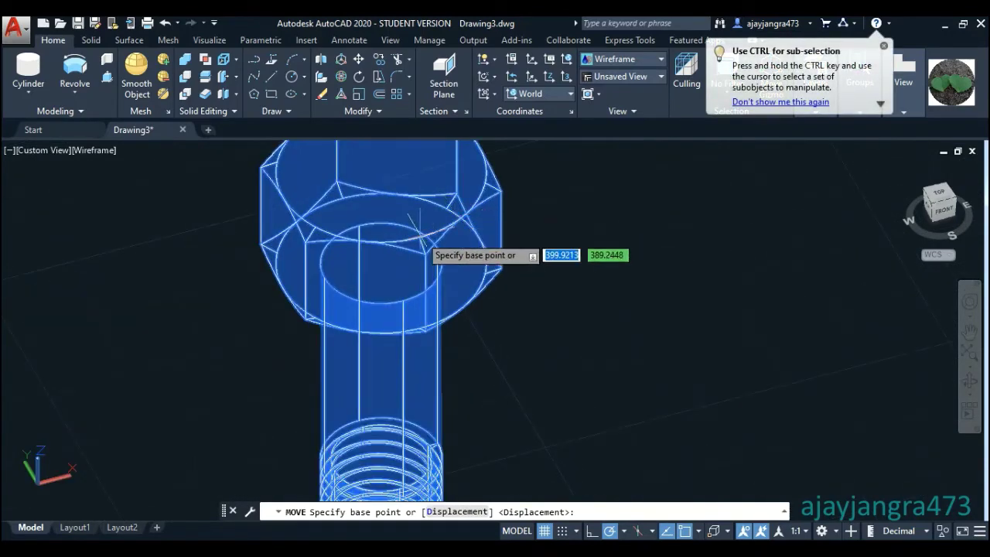
scroll(437, 241, "down", 3)
scroll(453, 220, "up", 3)
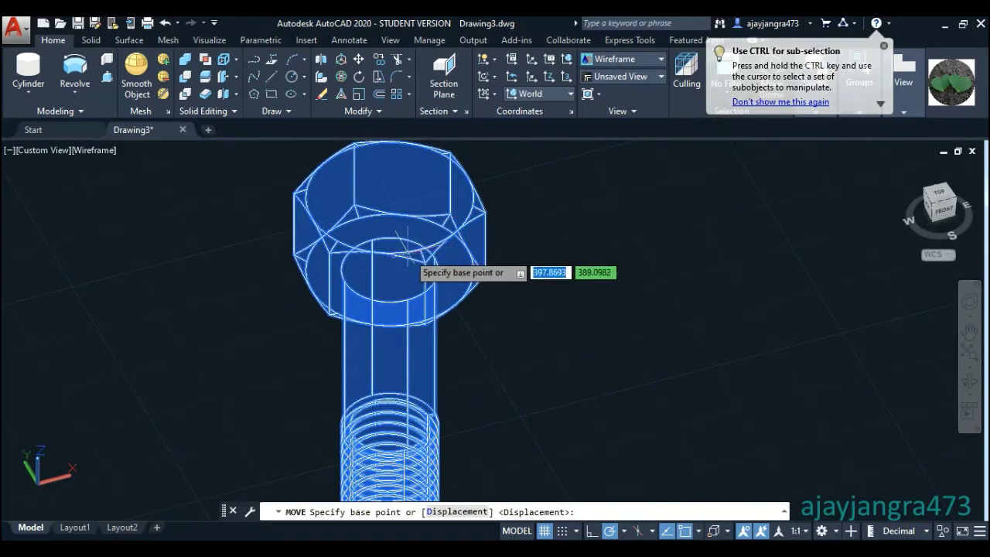
scroll(410, 244, "down", 3)
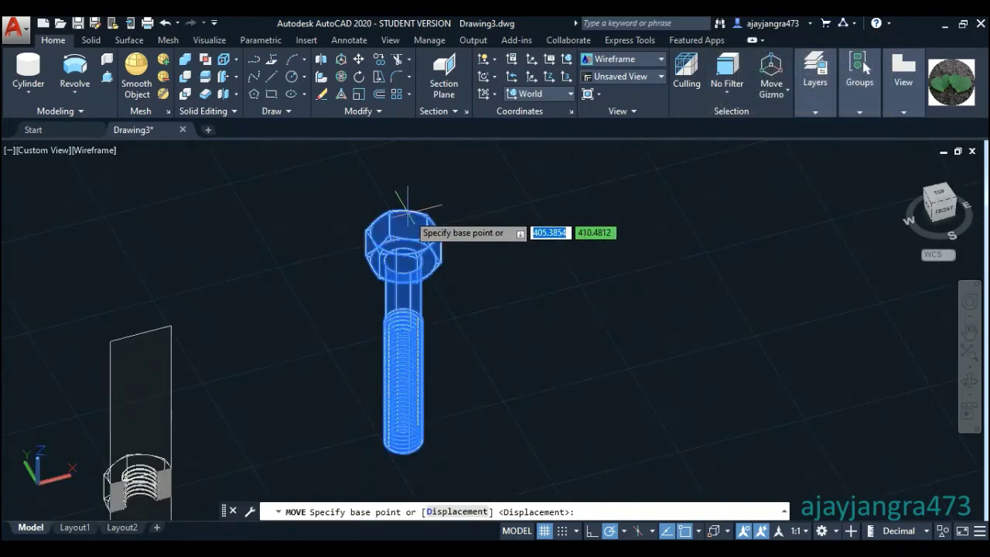
- Check the object snap options, cancel the move, and select the section plane
left_click(695, 532)
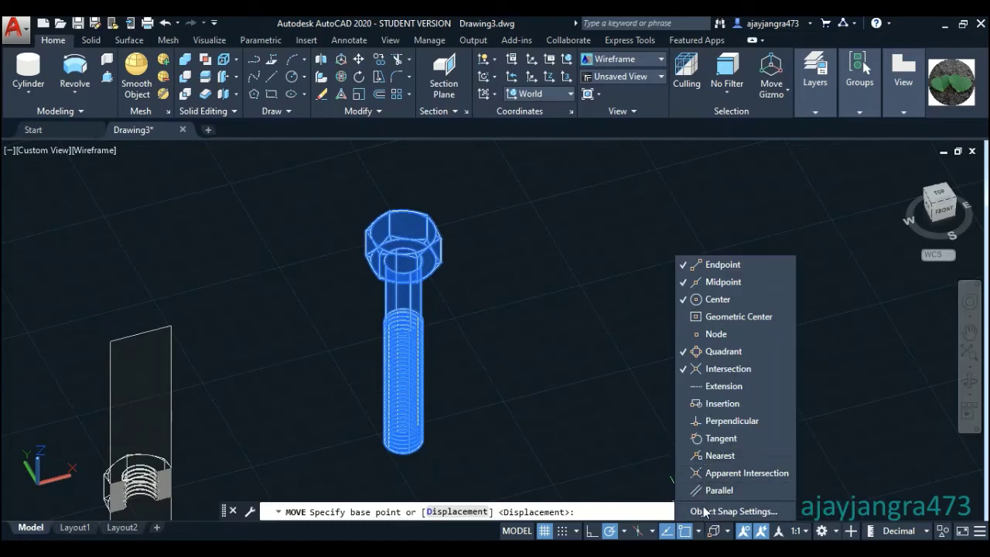
scroll(418, 302, "up", 2)
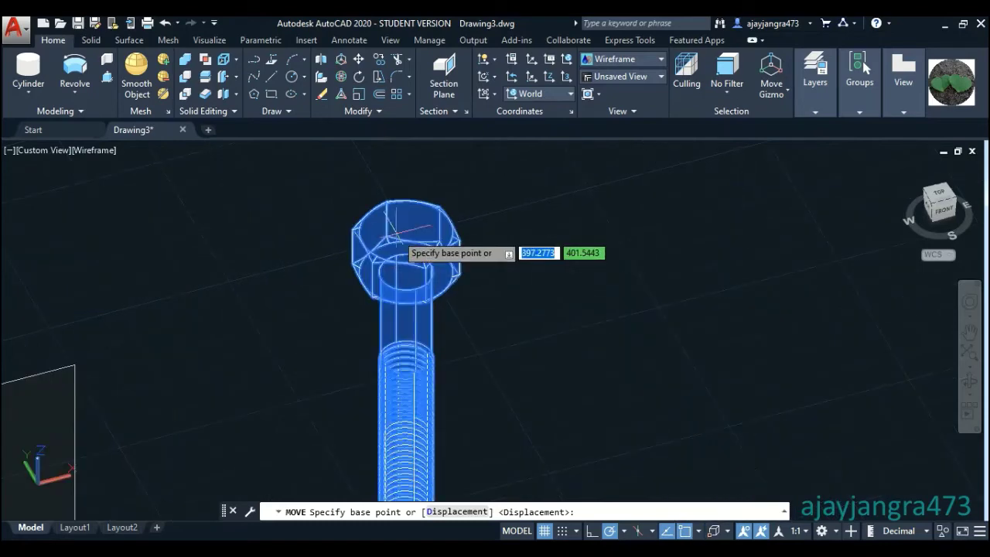
scroll(417, 301, "up", 1)
scroll(421, 306, "up", 4)
scroll(421, 302, "up", 1)
key("Escape")
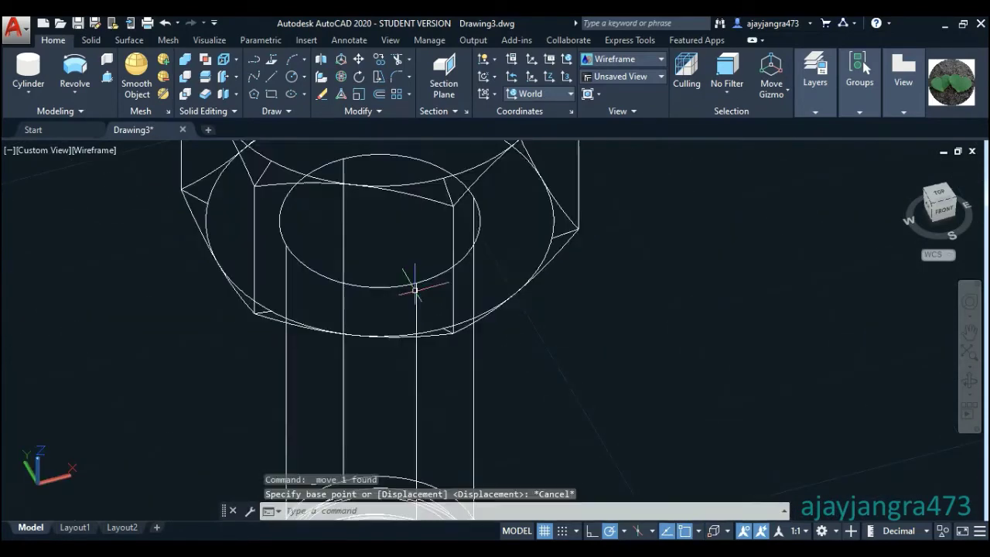
scroll(463, 261, "down", 8)
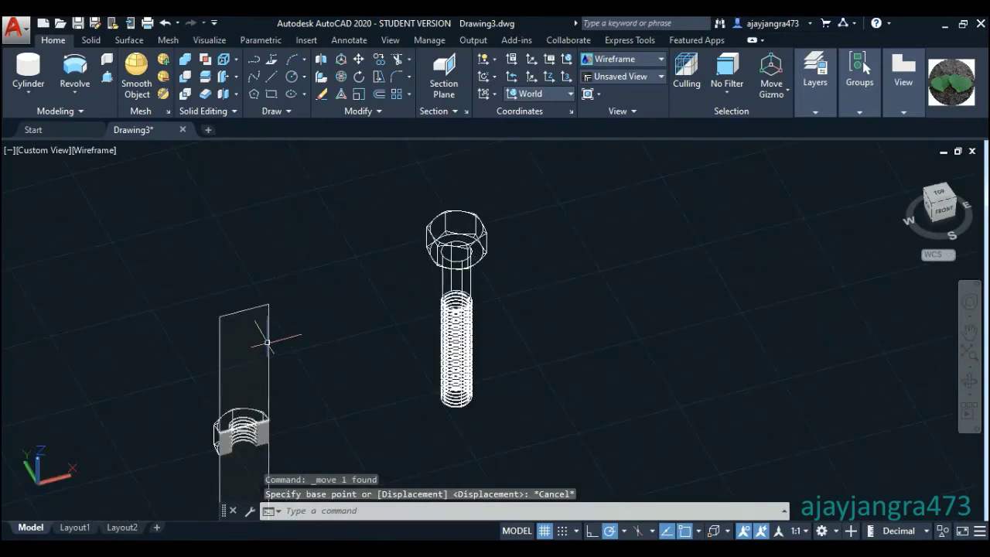
left_click_drag(271, 341, 245, 331)
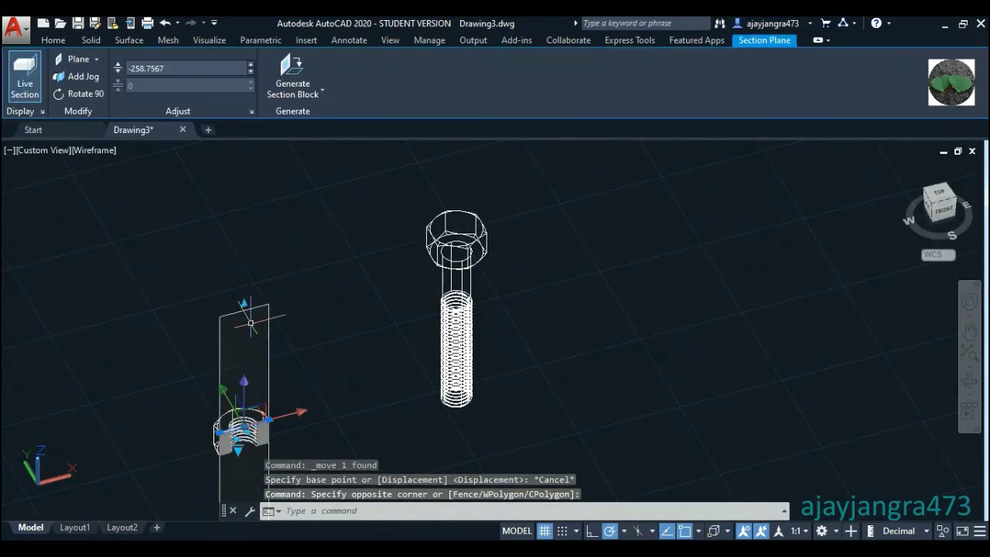
- Move the bolt from a base point so it sits inside the nut
left_click(457, 309)
scroll(420, 349, "up", 5)
left_click(420, 349)
scroll(147, 410, "down", 5)
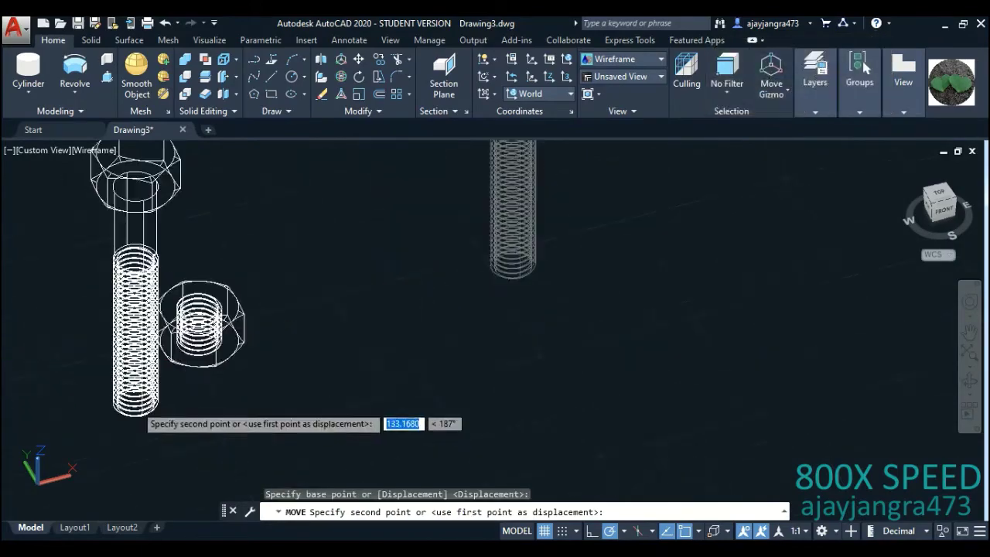
scroll(462, 312, "up", 10)
left_click(461, 313)
scroll(420, 387, "down", 5)
- Place a section plane across the assembly by picking two points
left_click(444, 77)
left_click(435, 283)
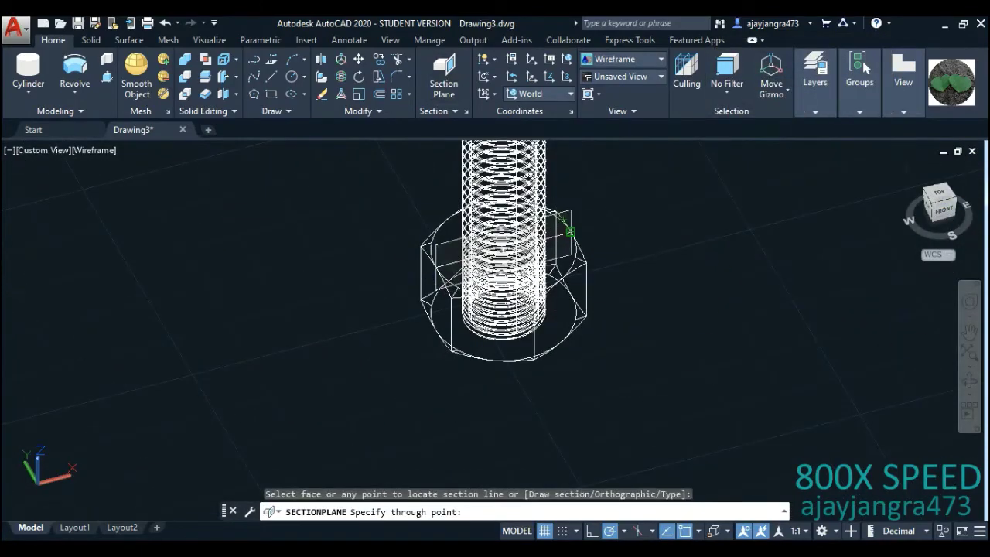
left_click(667, 374)
left_click(667, 374)
scroll(516, 276, "up", 3)
scroll(524, 371, "up", 3)
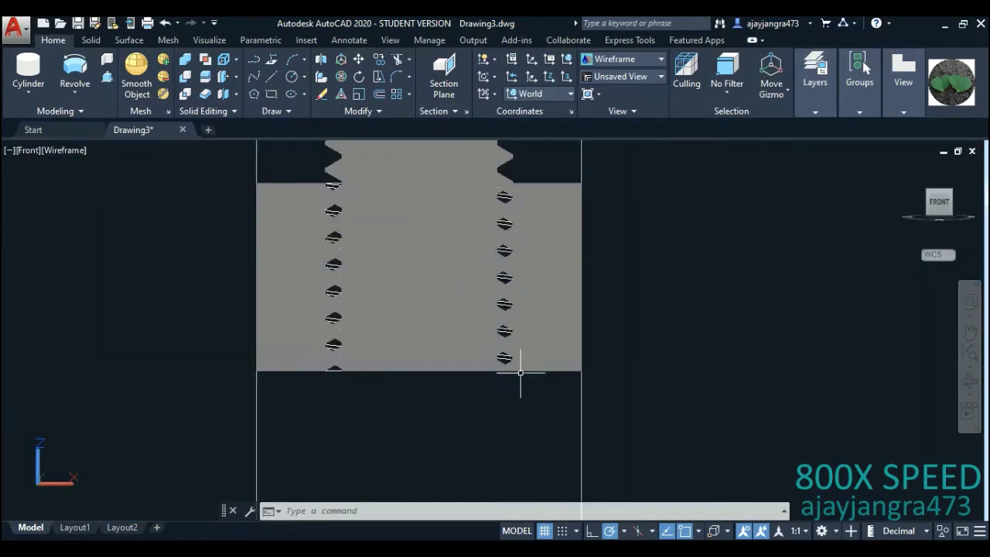
scroll(549, 230, "down", 5)
- Select the bolt and attempt to move it, cancelling the move twice
left_click(550, 230)
left_click(557, 219)
scroll(564, 201, "up", 2)
key("Escape")
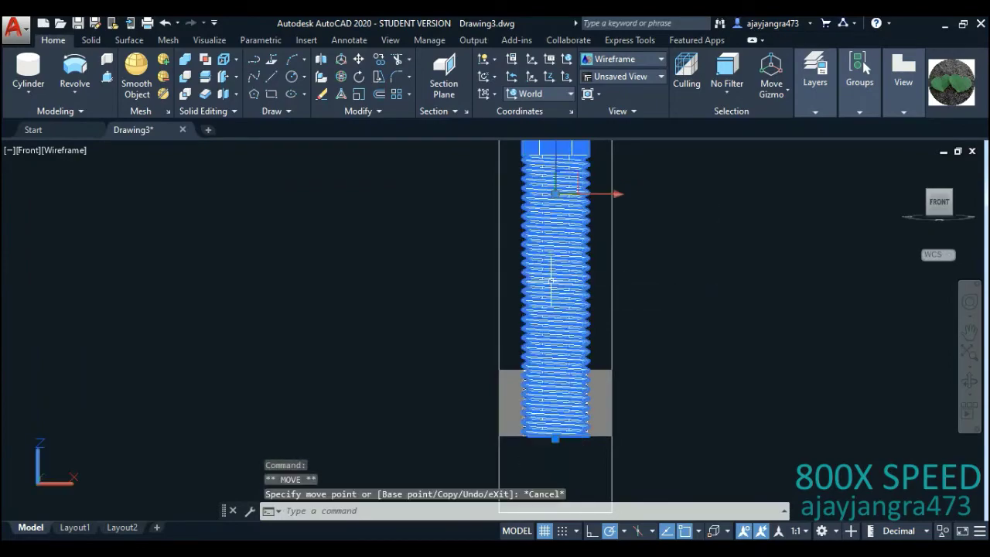
left_click(567, 182)
scroll(566, 210, "up", 1)
scroll(608, 402, "up", 5)
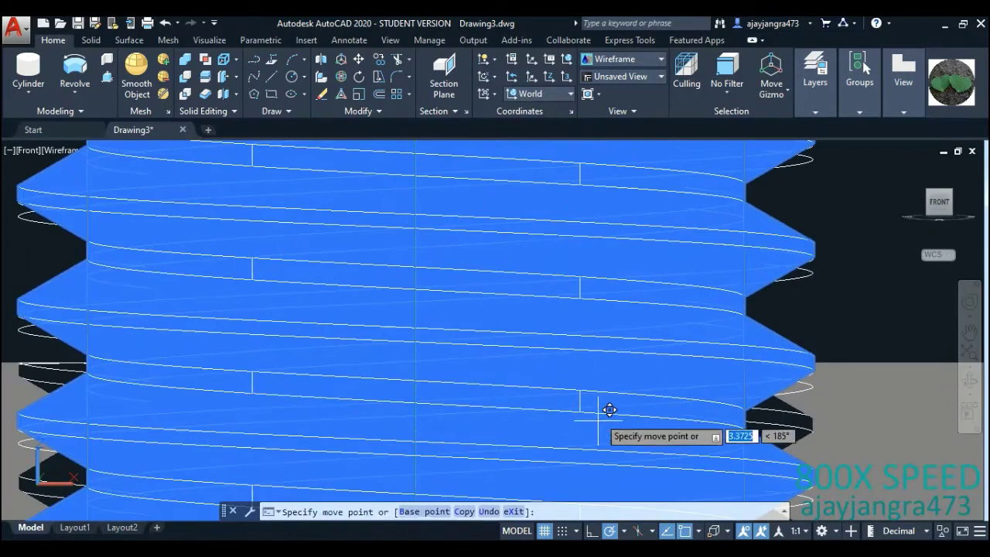
scroll(619, 400, "down", 5)
key("Escape")
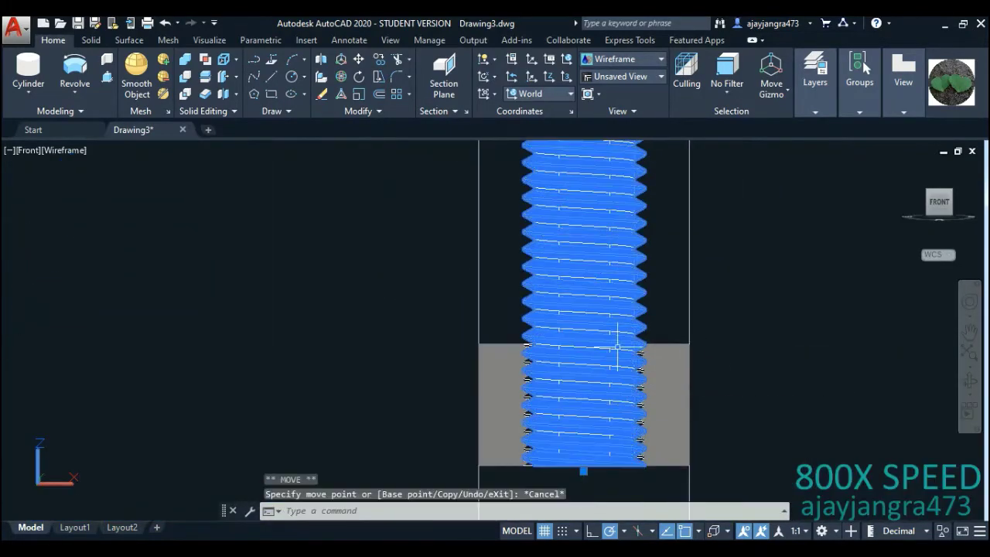
- Orbit to a side view and delete the old section plane
middle_click_drag(622, 338, 667, 412, "shift")
key("Escape")
mouse_move(667, 413)
left_mouse_down()
mouse_move(549, 420)
mouse_move(511, 405)
left_mouse_up()
key("Escape")
key("Delete")
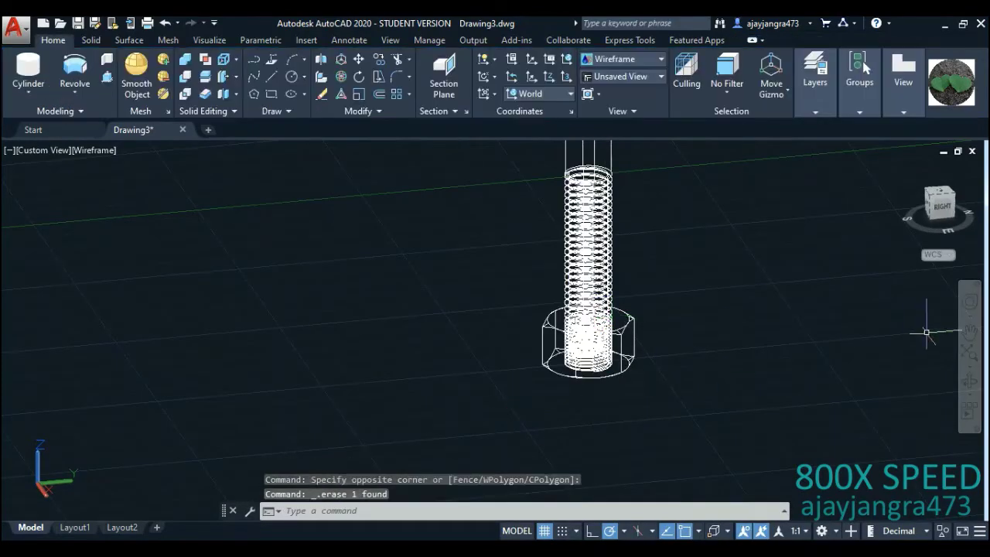
- Reselect the bolt, abandon the move, and orbit to view the nut from below
left_click(551, 290)
left_click(482, 283)
left_click(482, 301)
key("Escape")
mouse_move(482, 301)
middle_mouse_down("shift")
mouse_move(531, 343)
mouse_move(501, 392)
middle_mouse_up("shift")
key("Escape")
- Cut a new section plane through the nut and snap to the ViewCube Right view
left_click(444, 78)
left_click(470, 329)
left_click(603, 210)
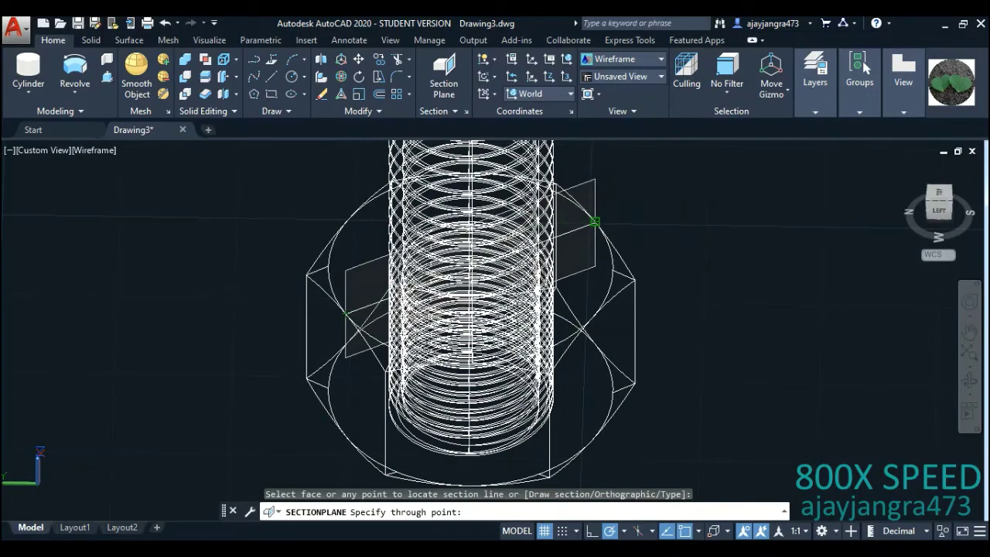
mouse_move(604, 210)
middle_mouse_down("shift")
mouse_move(479, 292)
mouse_move(612, 407)
mouse_move(807, 394)
middle_mouse_up("shift")
key("Escape")
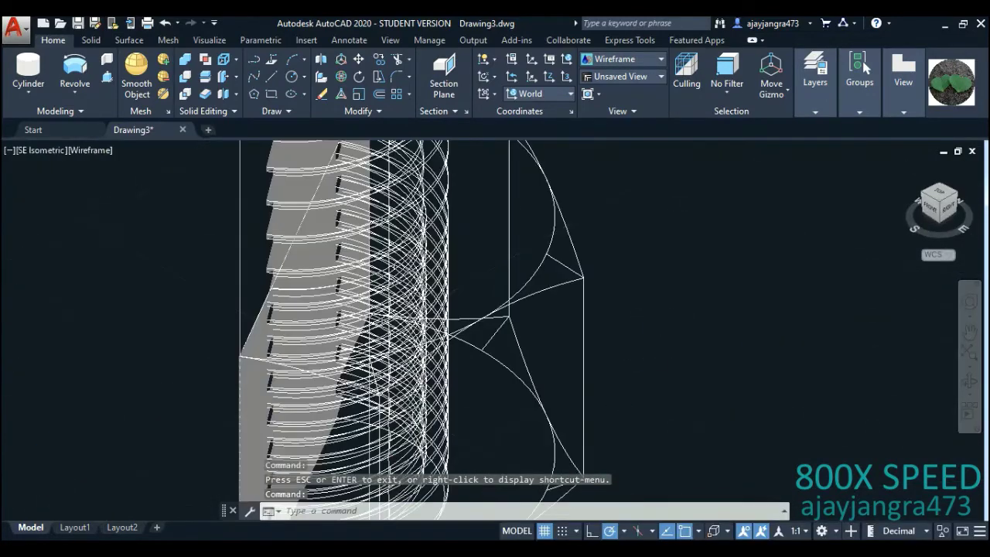
left_click_drag(939, 202, 929, 218)
left_click(928, 218)
left_click(508, 309)
- Move the sectioned nut up the threaded shank, snapping its new point to a midpoint
key("Escape")
scroll(507, 310, "down", 3)
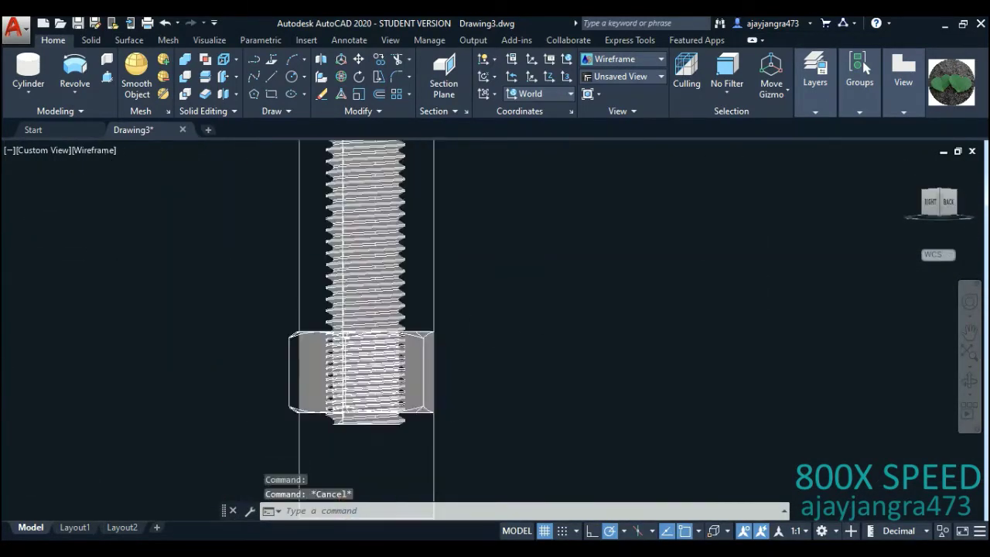
scroll(521, 337, "up", 3)
left_click(521, 336)
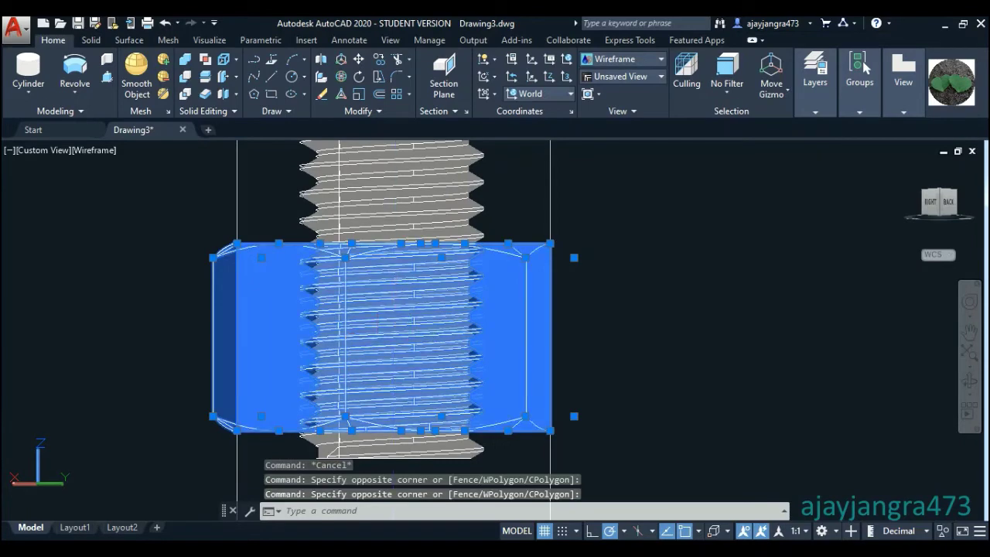
left_click(404, 268)
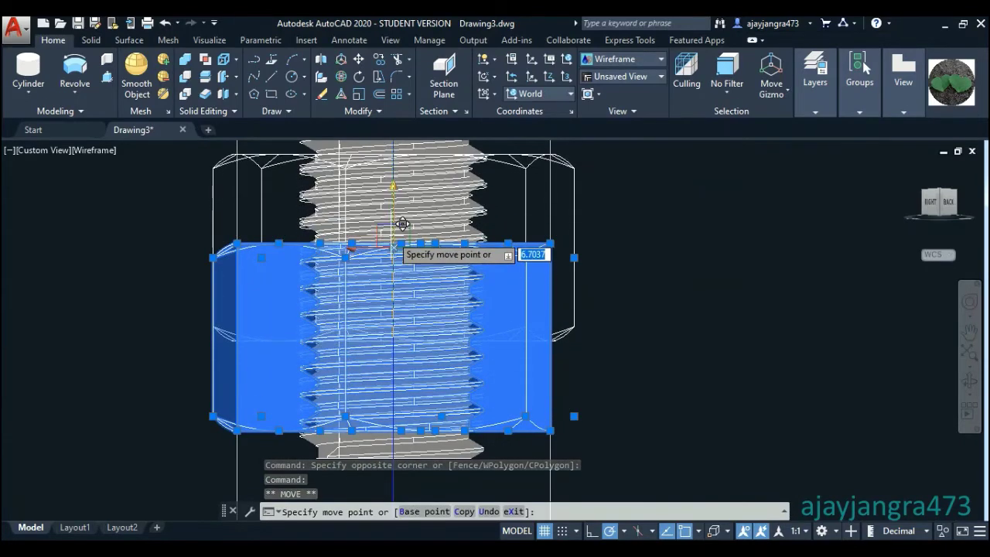
scroll(398, 190, "up", 3)
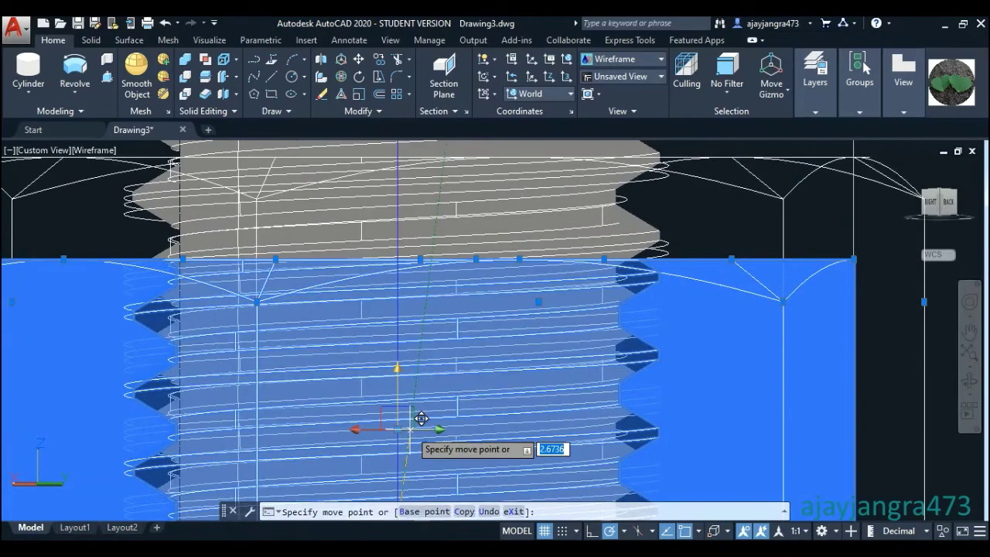
scroll(408, 310, "down", 2)
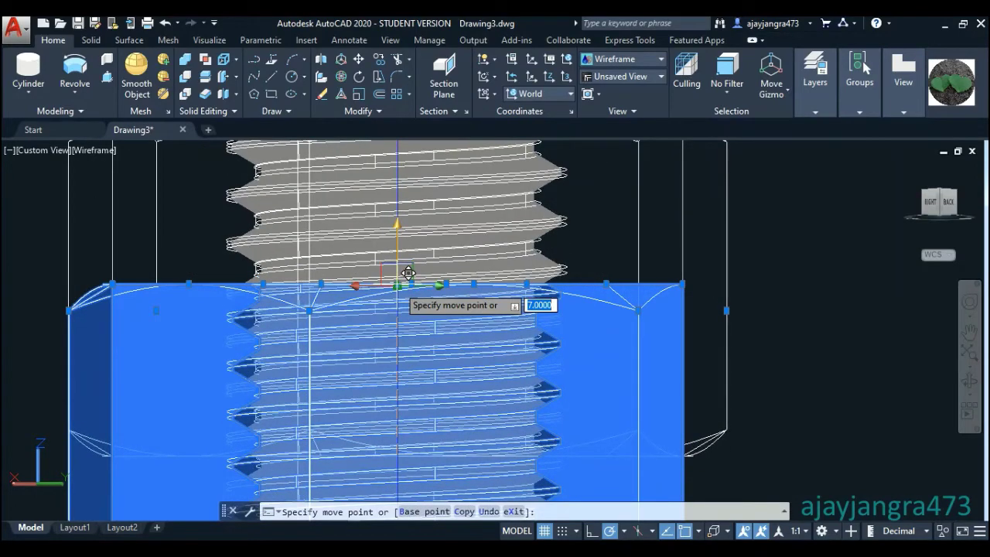
middle_click_drag(408, 272, 414, 368)
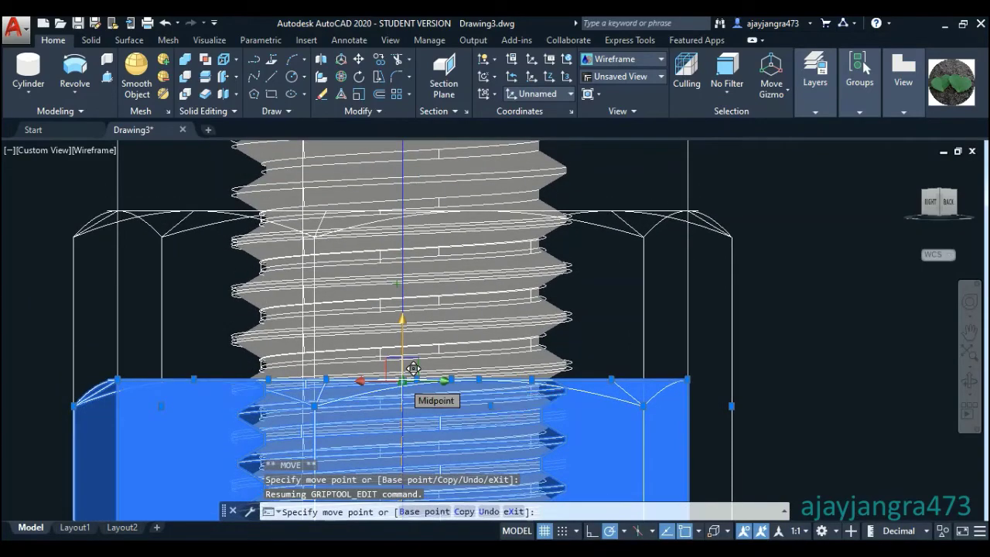
left_click(402, 380)
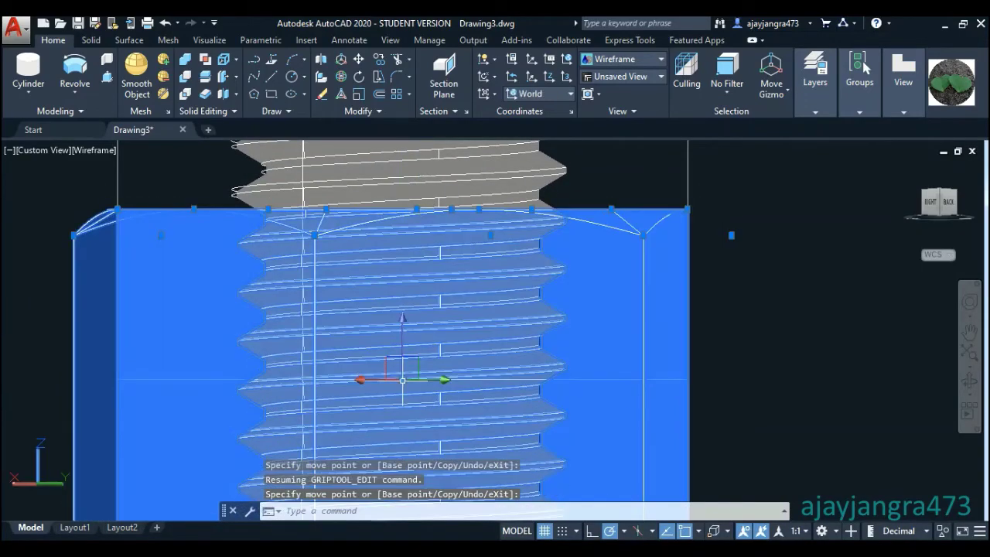
key("Escape")
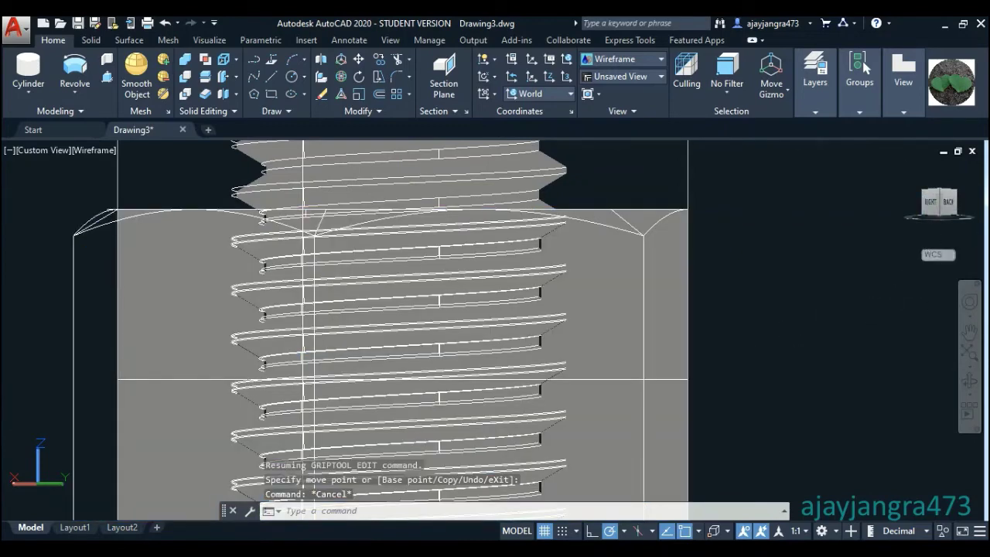
left_click(970, 380)
left_click_drag(712, 336, 789, 345)
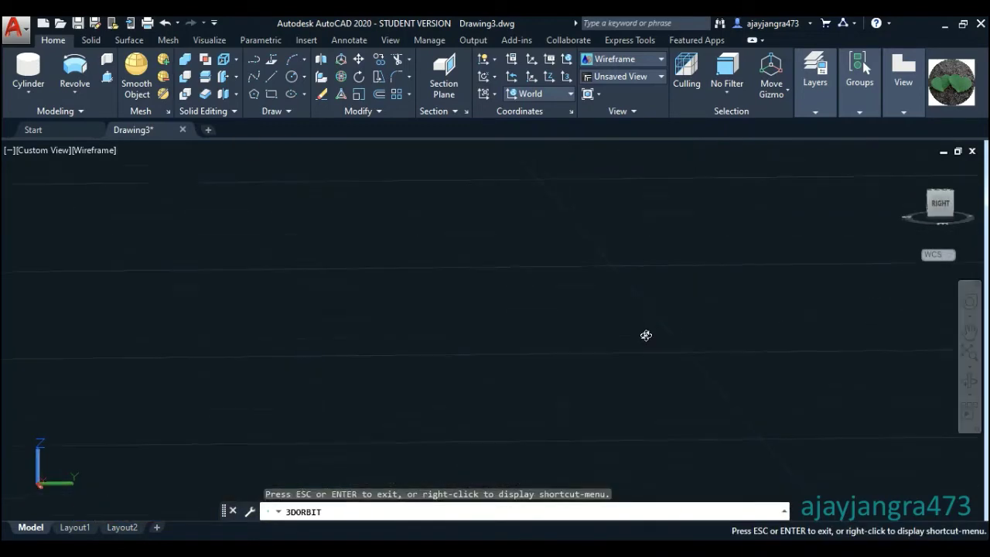
- Orbit around the bolt to inspect the cut threads from front and side angles
key("Escape")
scroll(641, 332, "down", 5)
scroll(571, 343, "down", 2)
scroll(570, 343, "up", 3)
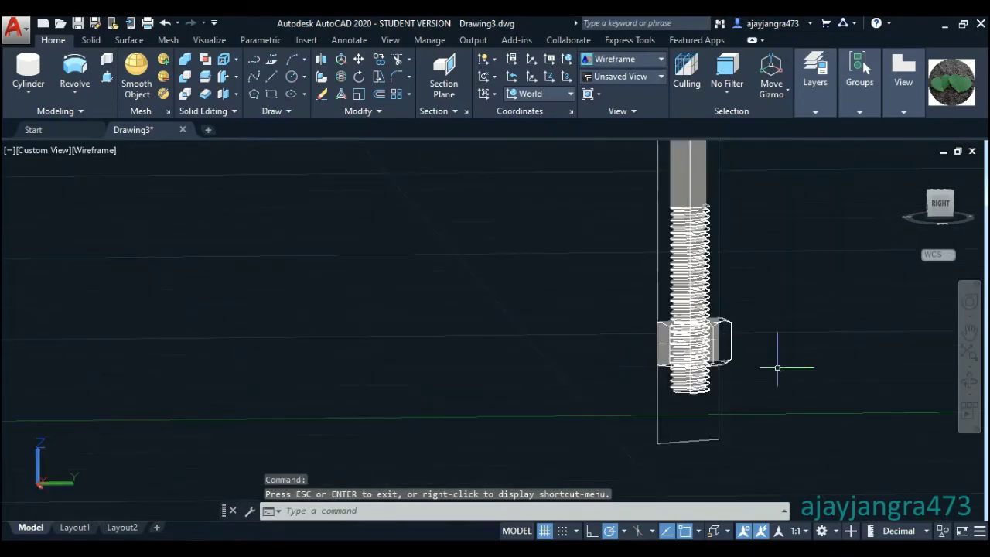
left_click(968, 385)
mouse_move(502, 314)
left_mouse_down()
mouse_move(552, 376)
mouse_move(768, 420)
mouse_move(747, 373)
left_mouse_up()
scroll(641, 329, "up", 1)
scroll(674, 358, "up", 2)
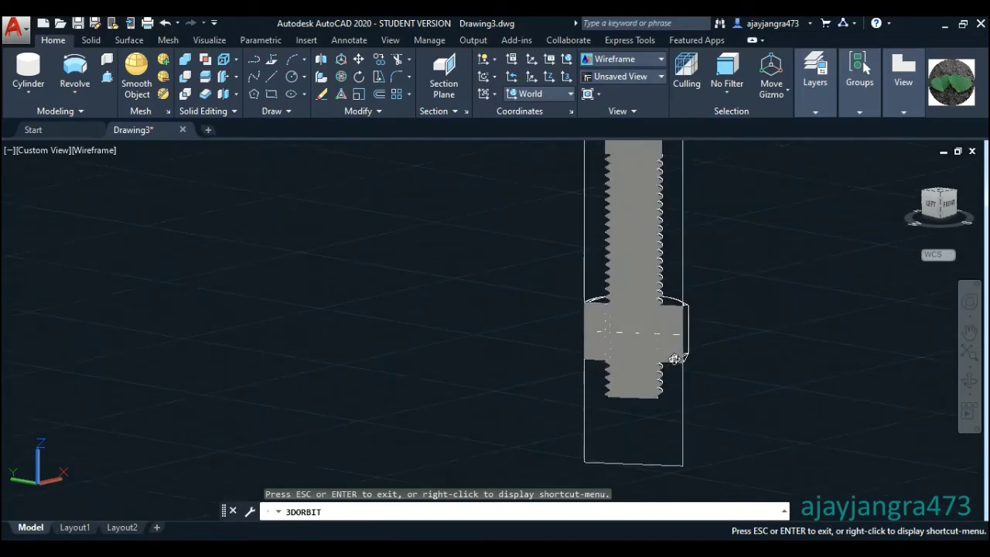
scroll(681, 350, "up", 2)
scroll(694, 343, "up", 2)
left_click_drag(694, 343, 667, 338)
scroll(570, 354, "up", 3)
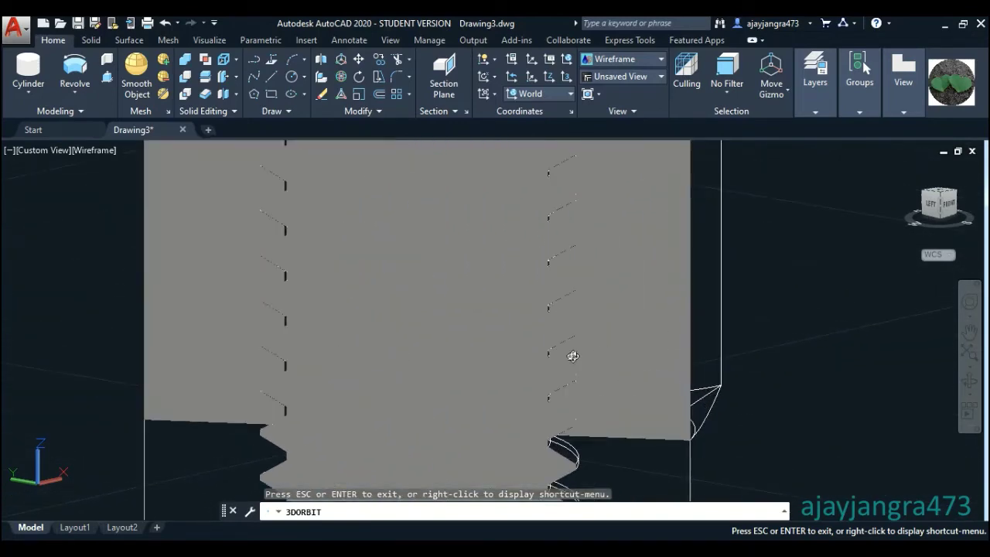
left_click_drag(570, 353, 621, 346)
scroll(363, 333, "up", 2)
scroll(339, 332, "up", 2)
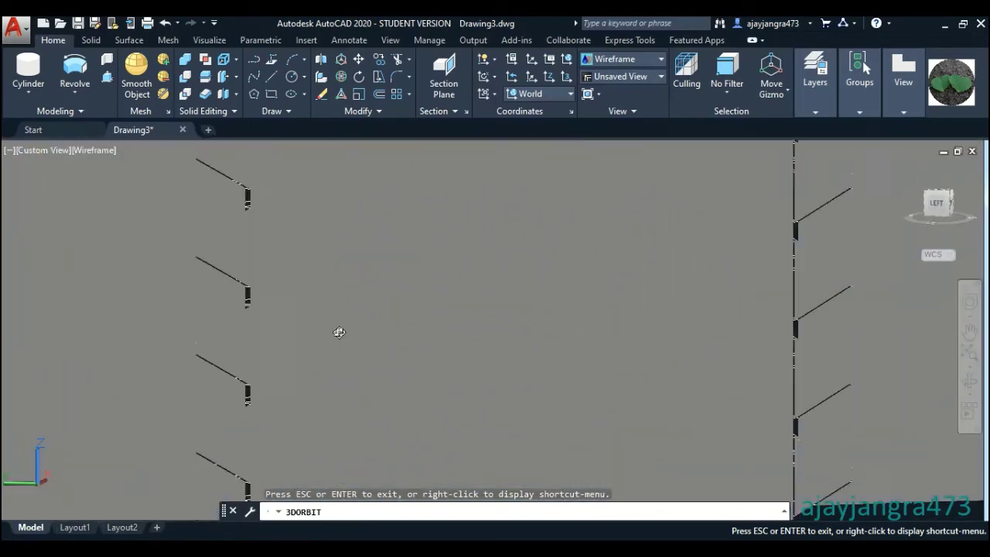
mouse_move(338, 332)
left_mouse_down()
mouse_move(562, 389)
mouse_move(528, 387)
mouse_move(426, 338)
mouse_move(740, 404)
mouse_move(743, 361)
mouse_move(719, 380)
mouse_move(537, 300)
mouse_move(602, 332)
left_mouse_up()
key("Escape")
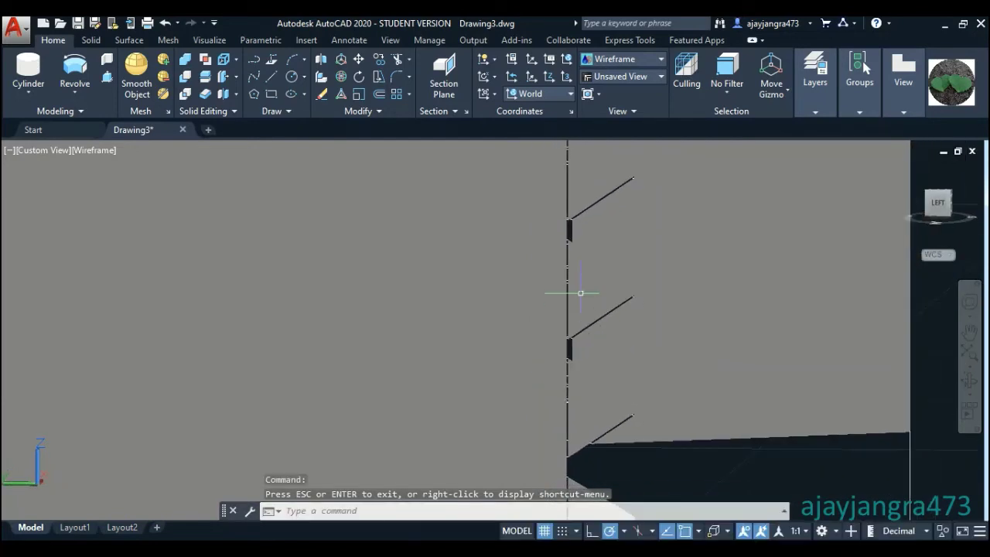
scroll(579, 292, "down", 5)
- Erase the section plane and switch the visual style to Shades of Gray
left_click(691, 431)
left_click(642, 389)
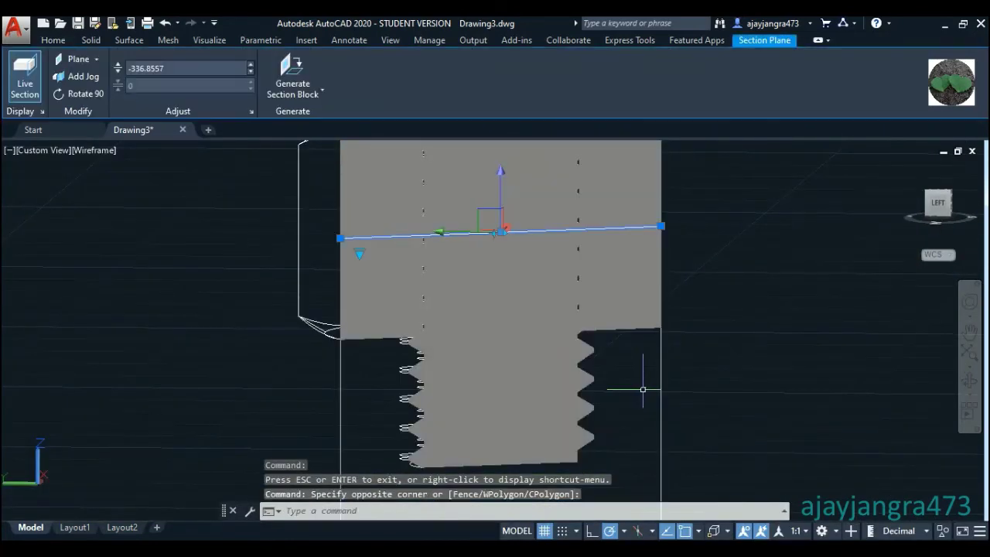
key("Delete")
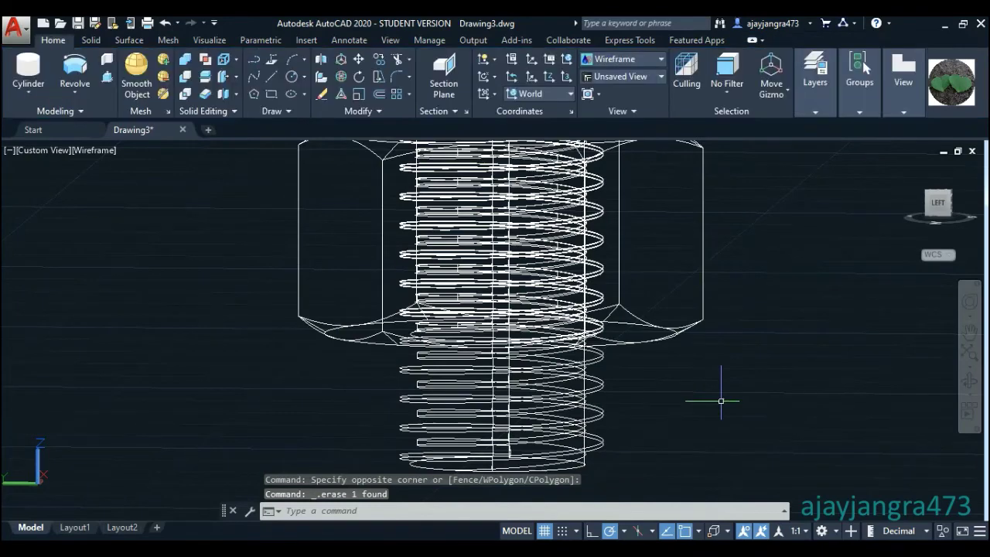
scroll(653, 393, "down", 2)
scroll(652, 393, "down", 1)
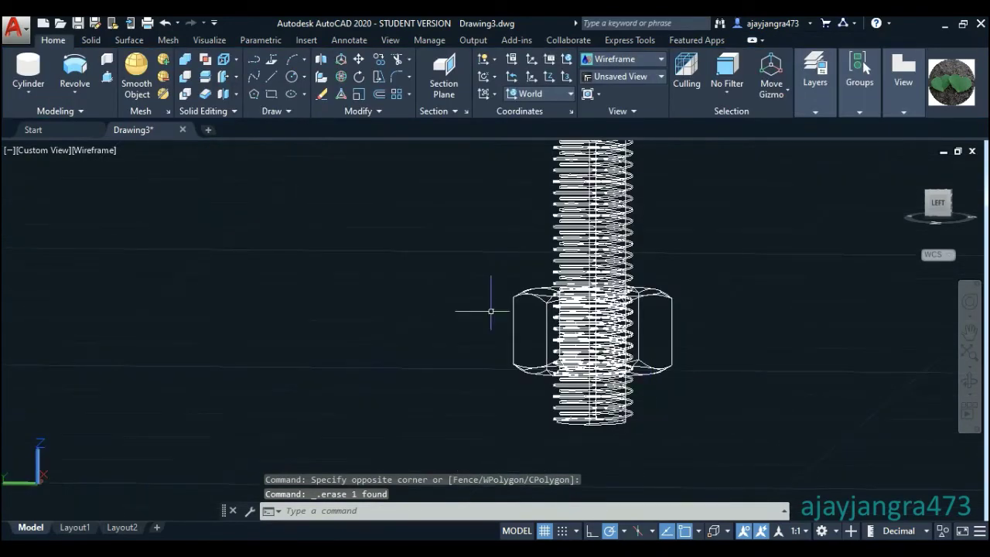
left_click(86, 151)
left_click(145, 285)
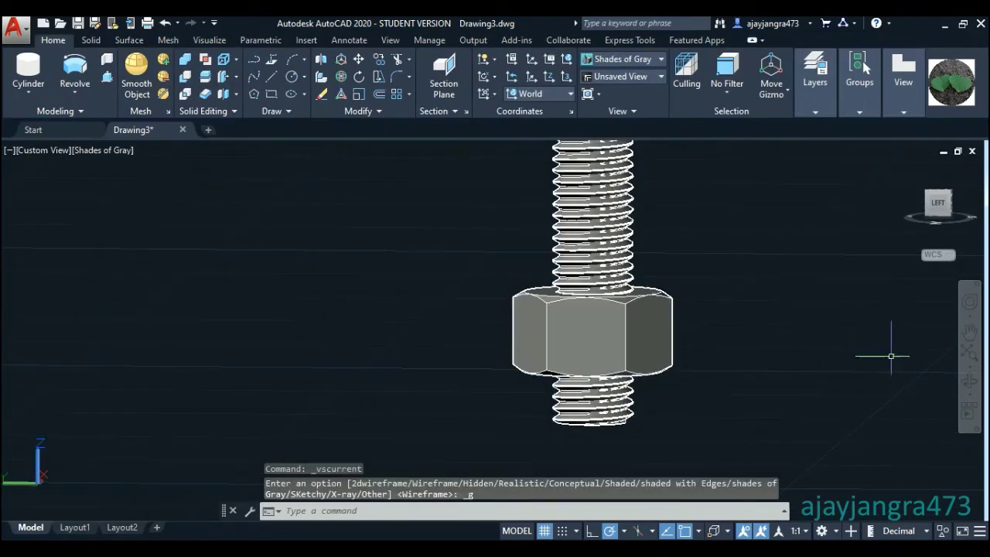
- Orbit the bolt and nut to inspect the nut's underside, top and threaded shank
left_click(968, 380)
mouse_move(501, 358)
left_mouse_down()
mouse_move(626, 309)
mouse_move(652, 394)
mouse_move(699, 332)
mouse_move(668, 225)
mouse_move(617, 223)
mouse_move(601, 297)
left_mouse_up()
left_click_drag(594, 362, 586, 361)
scroll(586, 361, "up", 3)
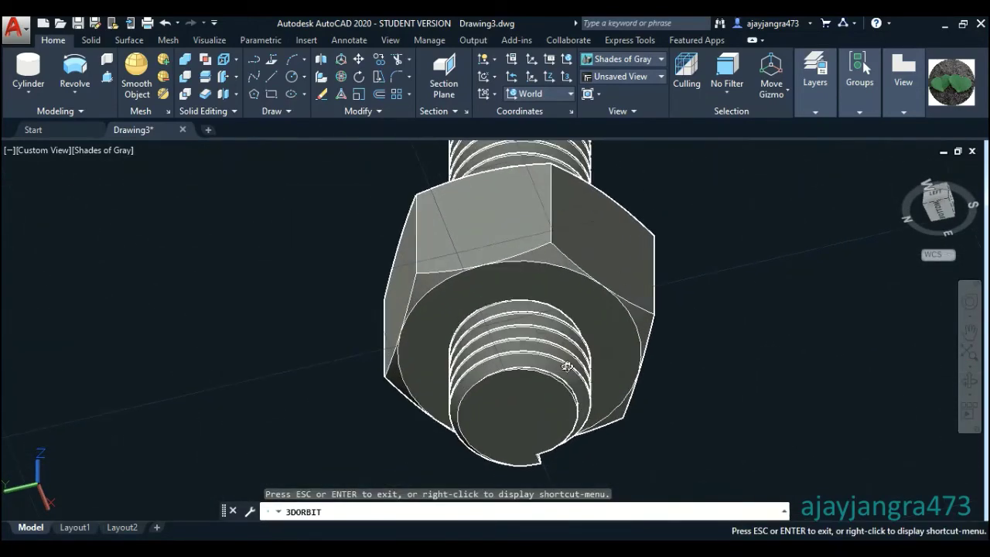
scroll(577, 364, "up", 3)
scroll(523, 359, "up", 1)
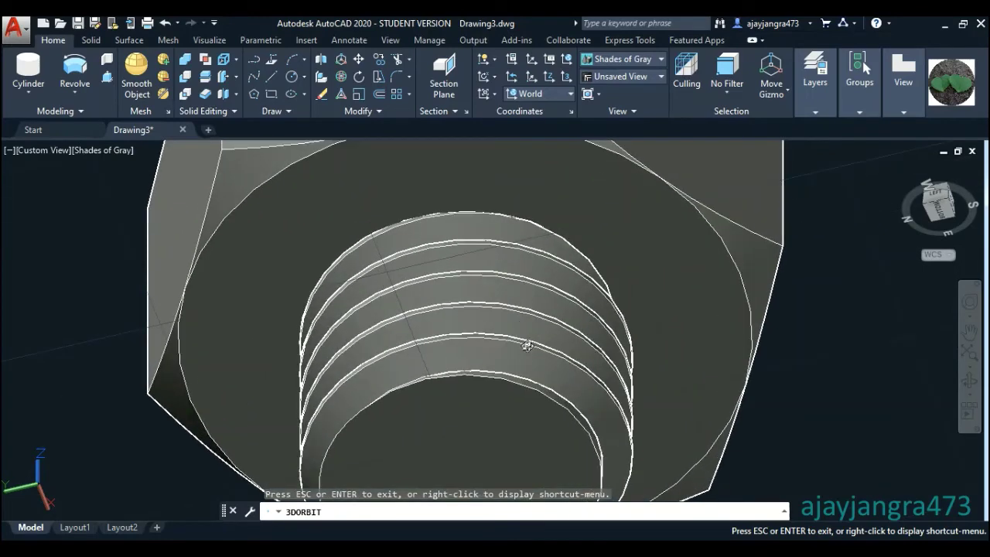
scroll(527, 345, "down", 1)
scroll(498, 312, "down", 2)
scroll(500, 317, "down", 2)
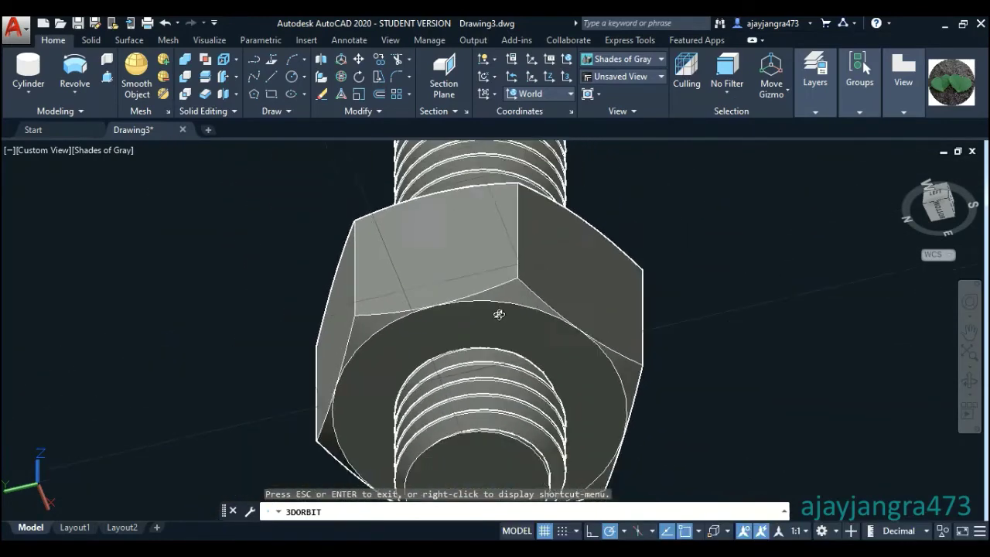
scroll(499, 325, "down", 1)
left_click_drag(517, 283, 515, 403)
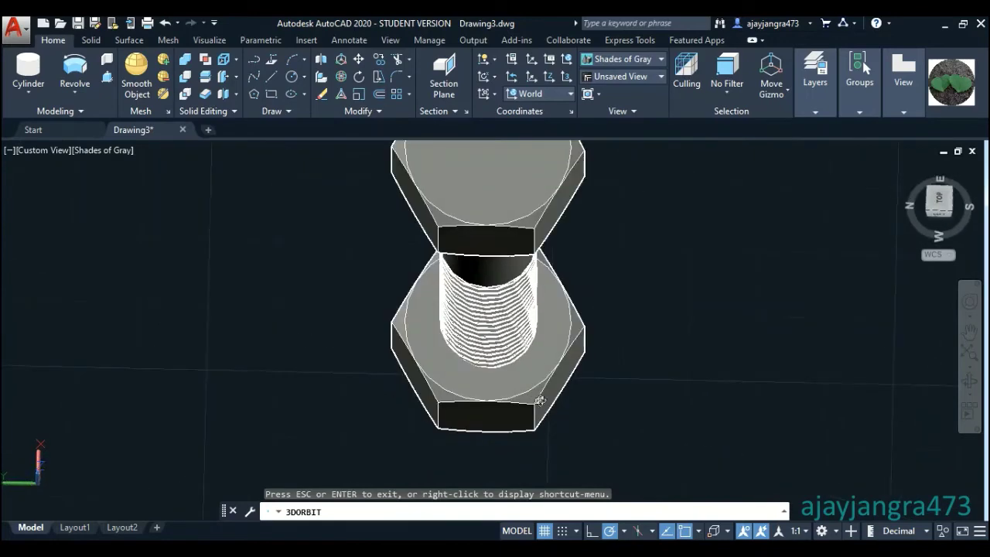
scroll(510, 285, "down", 2)
scroll(510, 285, "up", 3)
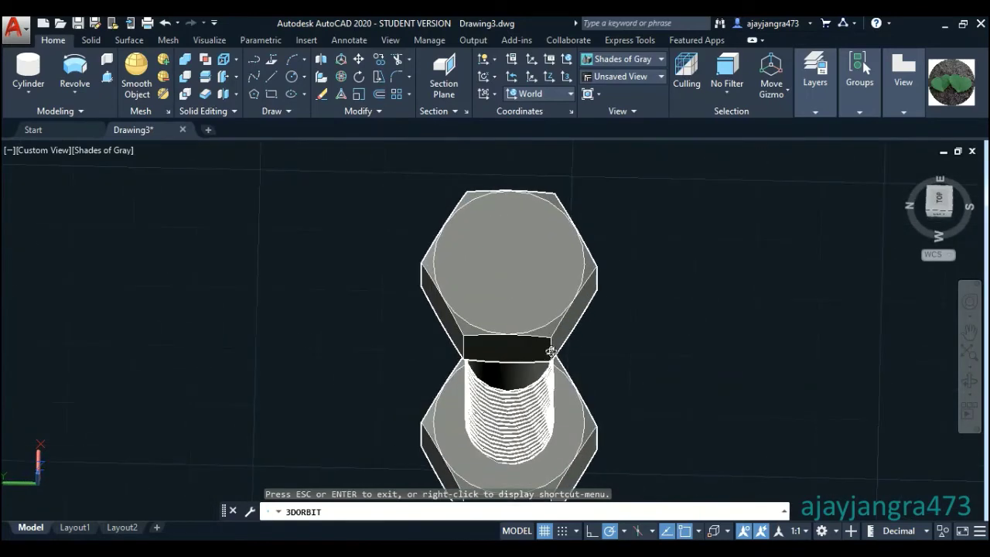
mouse_move(512, 294)
left_mouse_down()
mouse_move(566, 317)
mouse_move(526, 328)
mouse_move(462, 301)
left_mouse_up()
- Exit orbit mode and zoom out to show the whole assembly
right_click(285, 241)
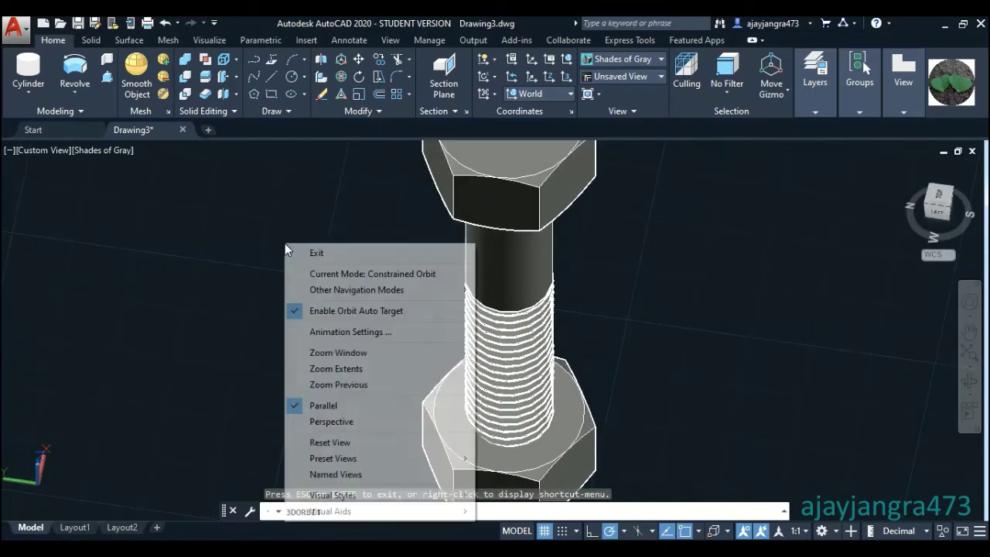
left_click(302, 251)
scroll(387, 306, "down", 3)
scroll(383, 308, "down", 2)
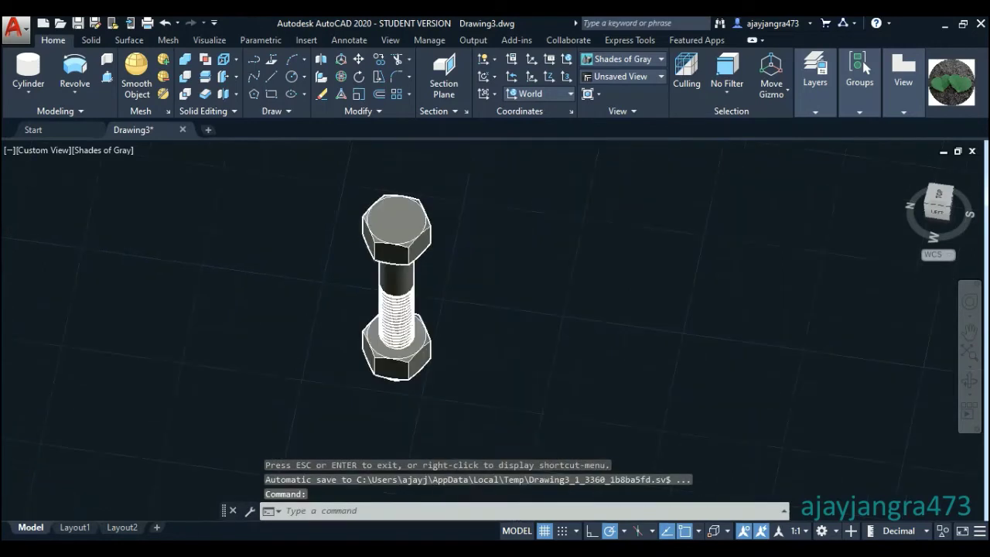
scroll(381, 310, "down", 1)
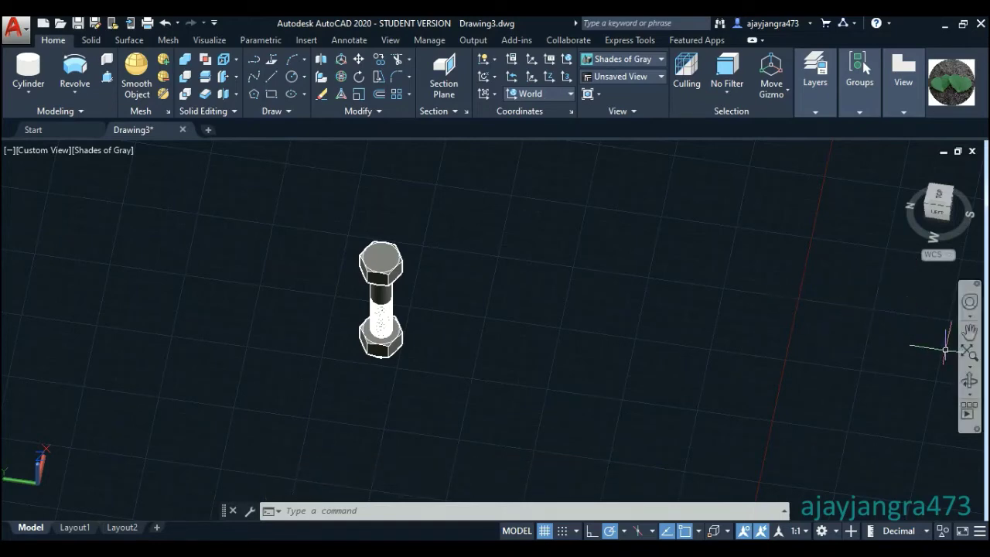
- Switch to the Top view with north up and start the LINE command
left_click(944, 199)
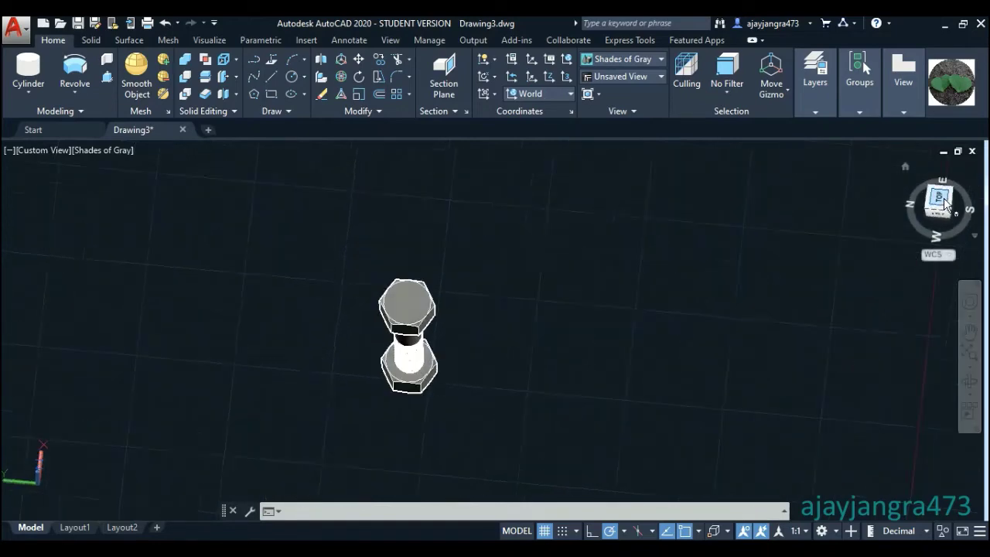
left_click(977, 179)
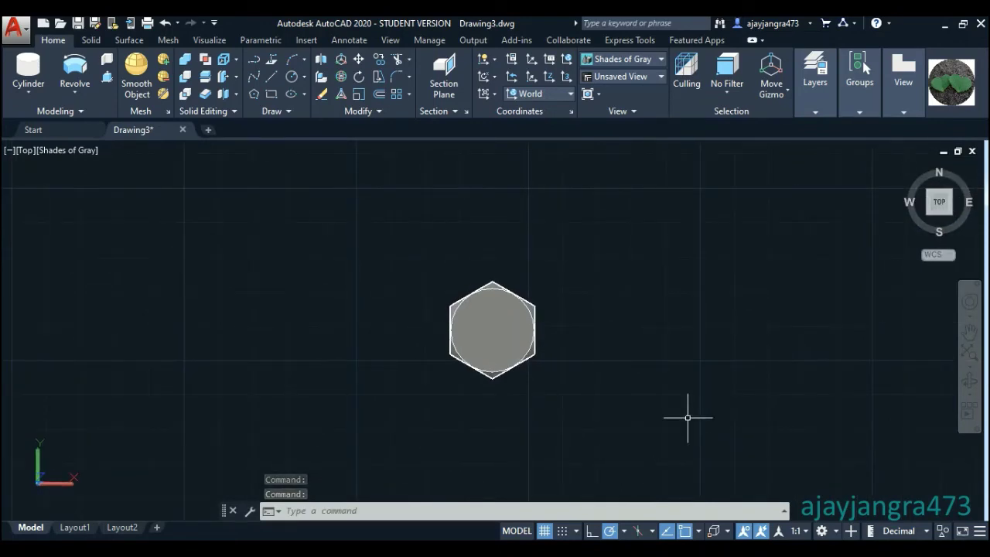
left_click(31, 91)
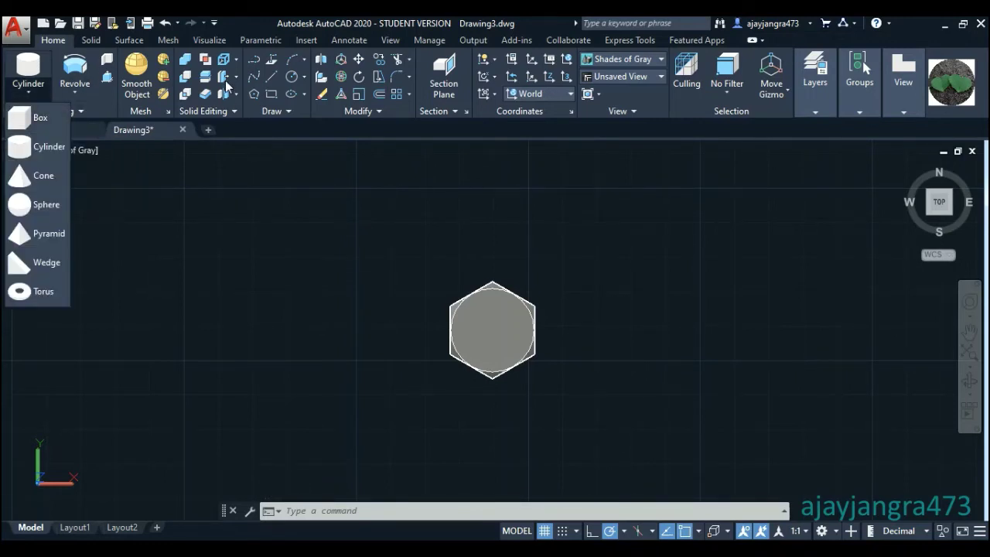
left_click(271, 78)
scroll(140, 261, "down", 2)
- Draw a 5 by 0.5 rectangle with lines beside the bolt
scroll(418, 313, "up", 2)
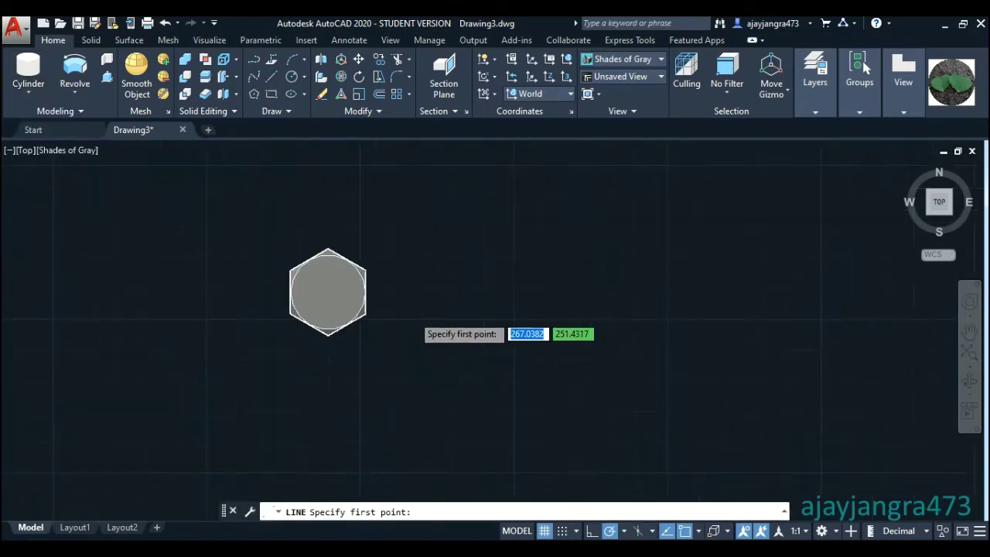
scroll(415, 281, "up", 3)
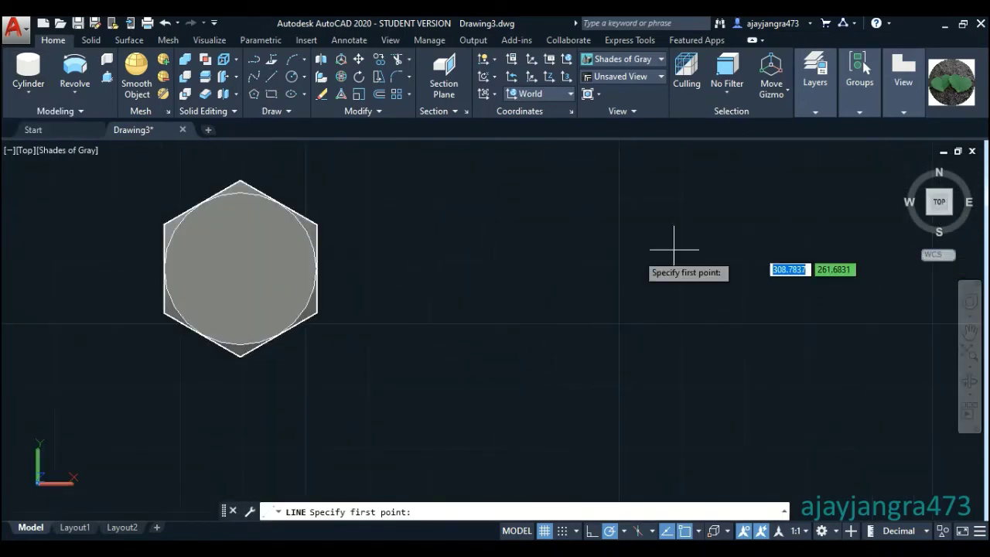
scroll(375, 251, "up", 4)
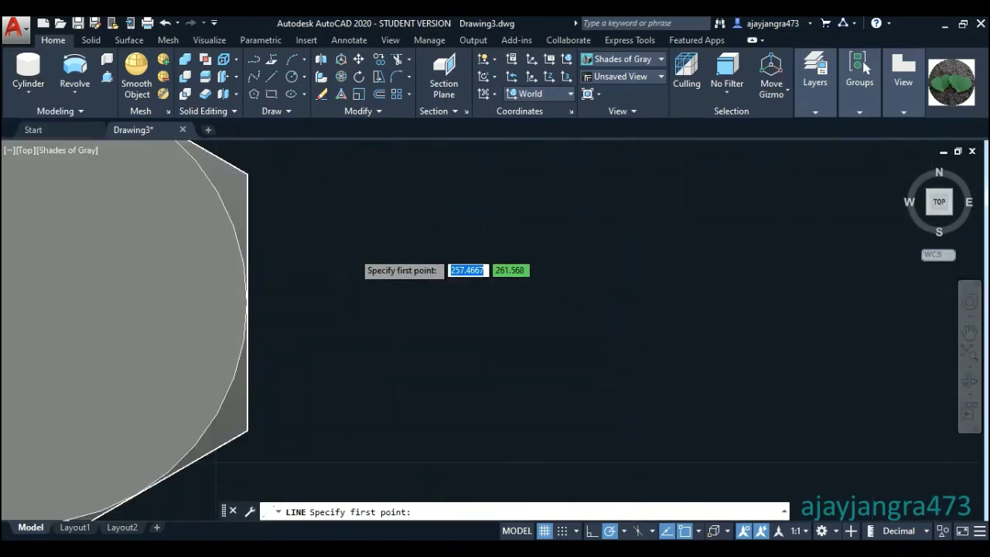
left_click(394, 280)
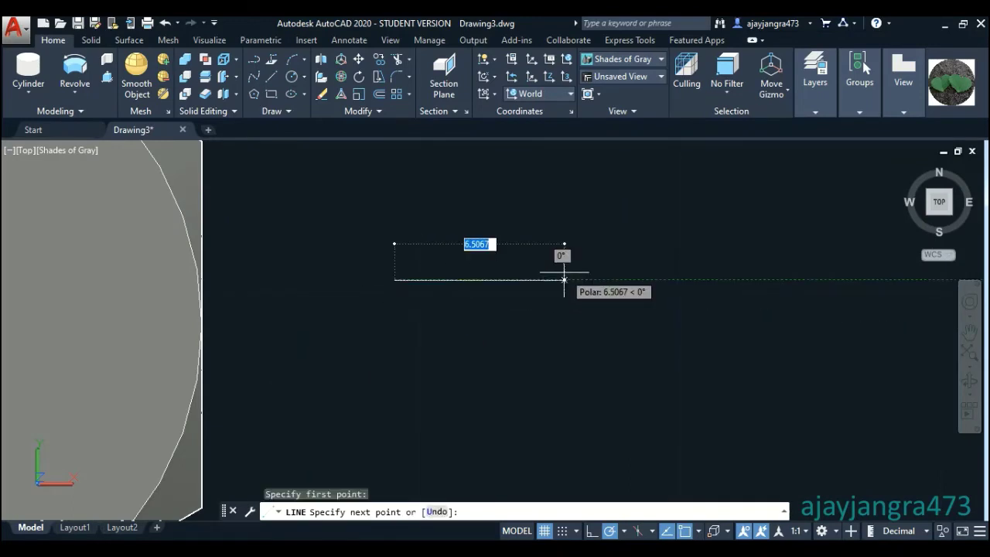
type("5")
key("Return")
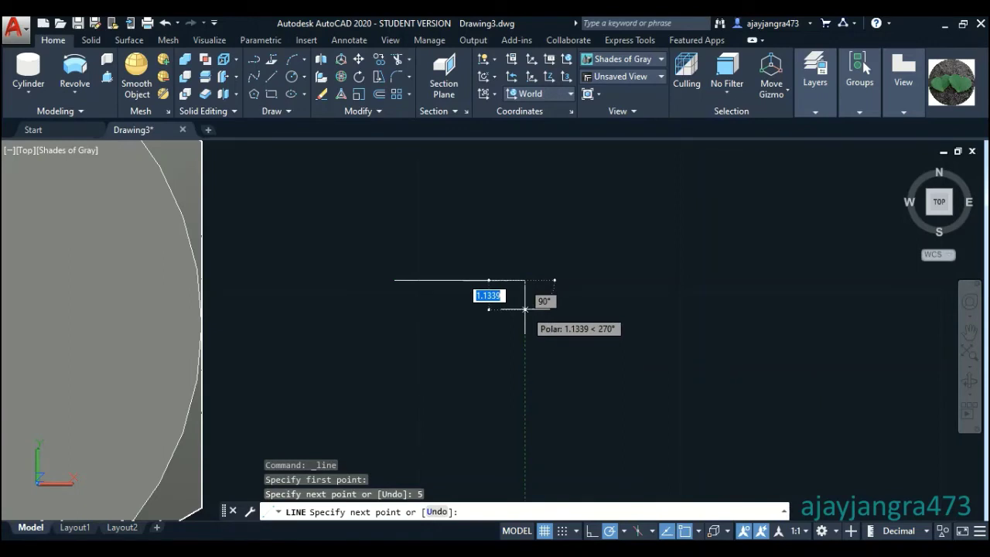
type("0.5")
key("Return")
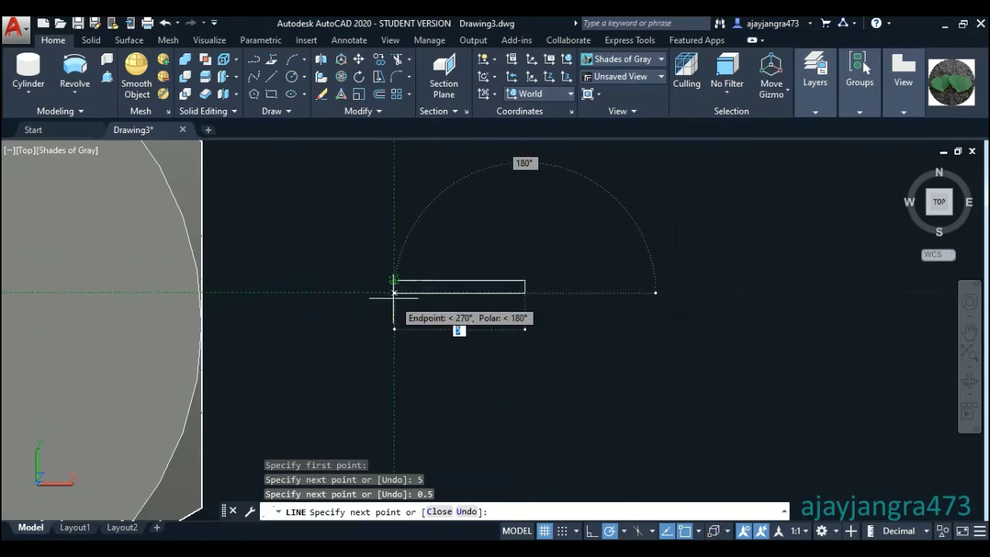
left_click(395, 292)
scroll(395, 293, "up", 5)
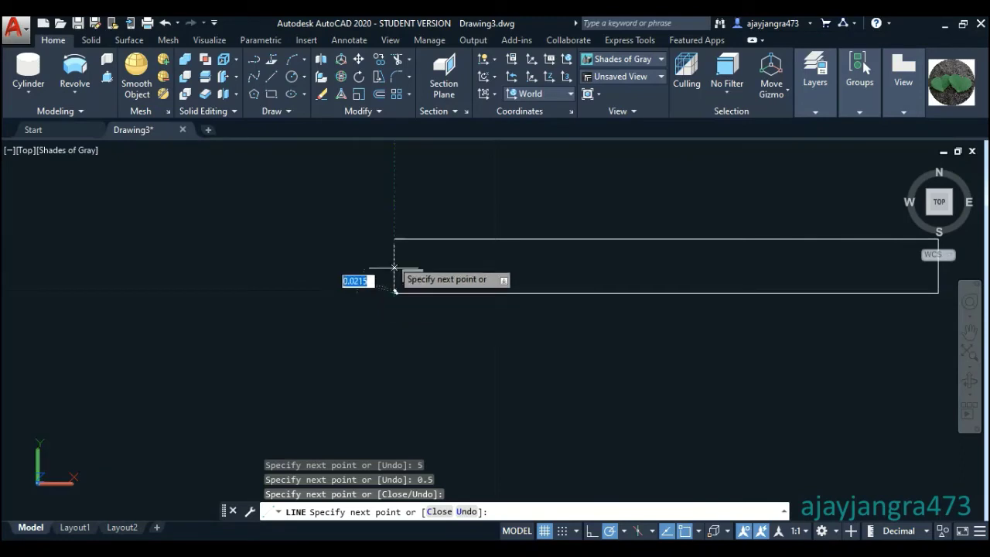
left_click(395, 238)
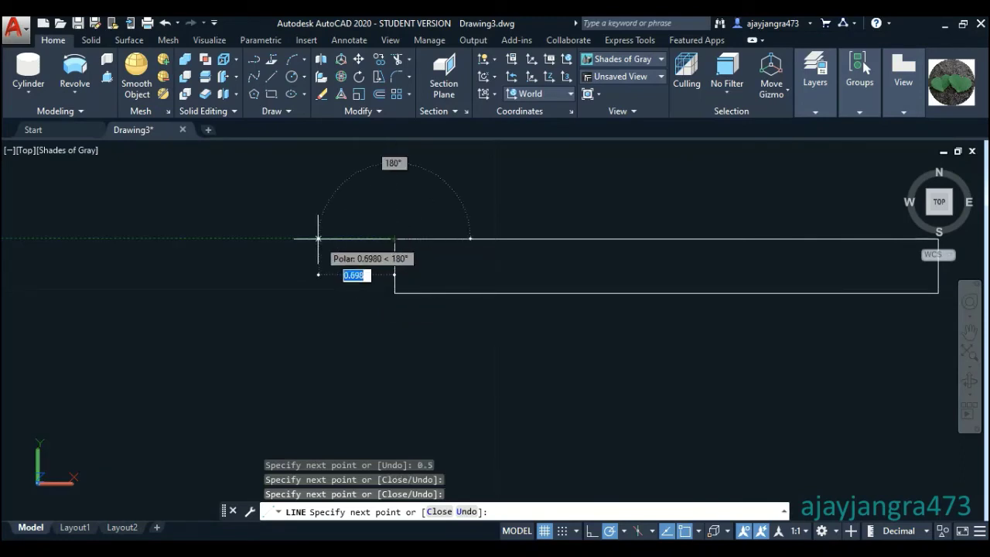
key("Escape")
- Join the rectangle's lines into one polyline and switch to the SW isometric view
scroll(278, 265, "down", 3)
left_click(456, 329)
left_click(330, 217)
type("J")
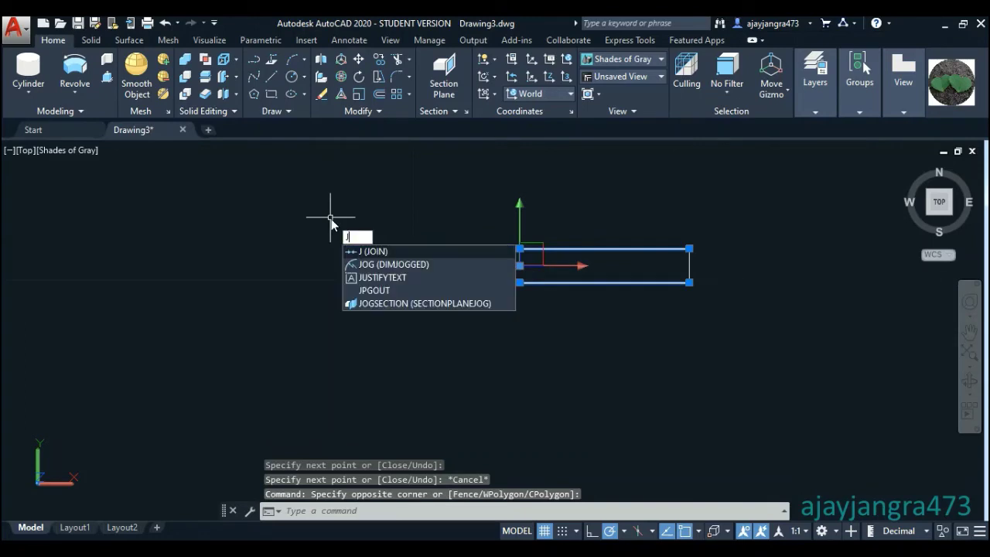
key("Return")
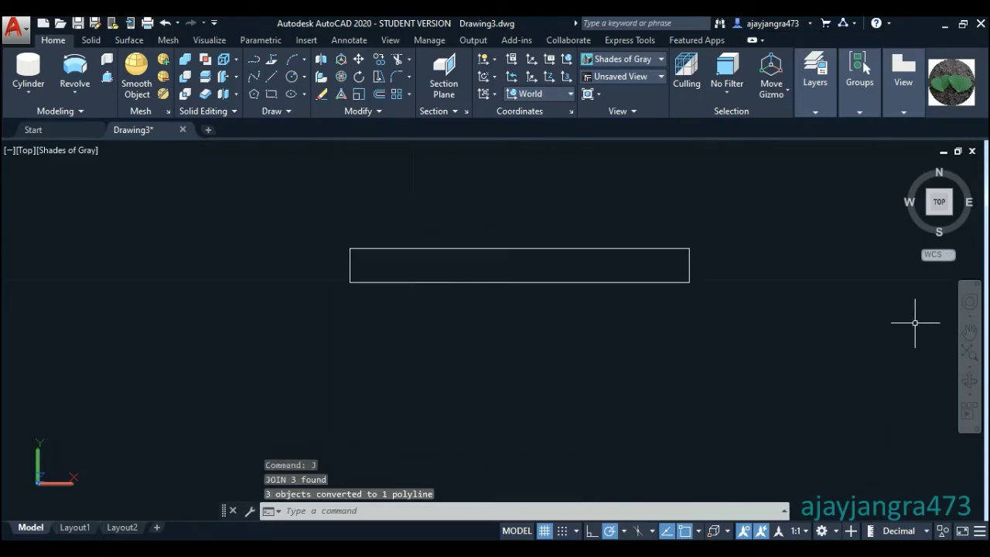
mouse_move(939, 229)
left_click(934, 220)
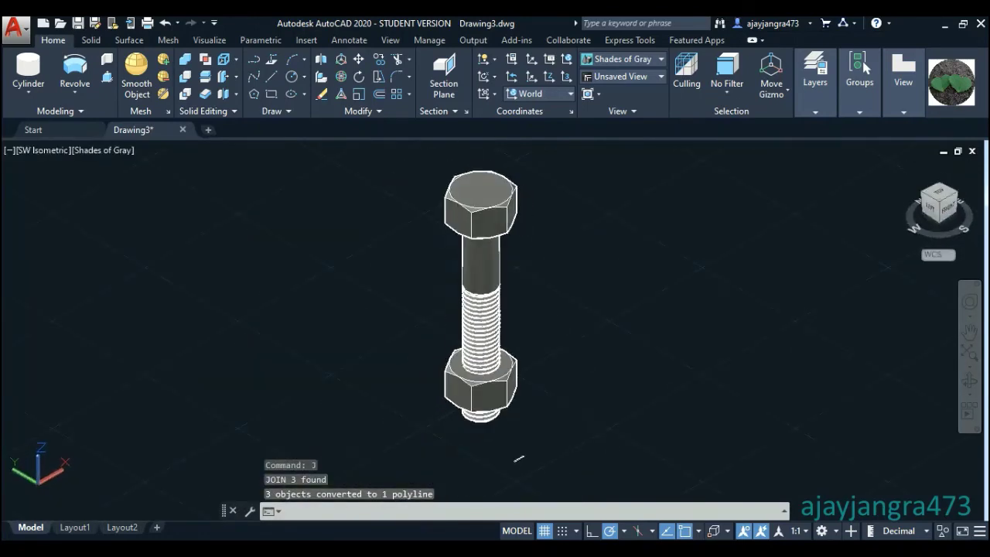
- Try press-pulling the rectangle's interior, then cancel the extrusion
scroll(533, 473, "up", 5)
scroll(501, 454, "up", 5)
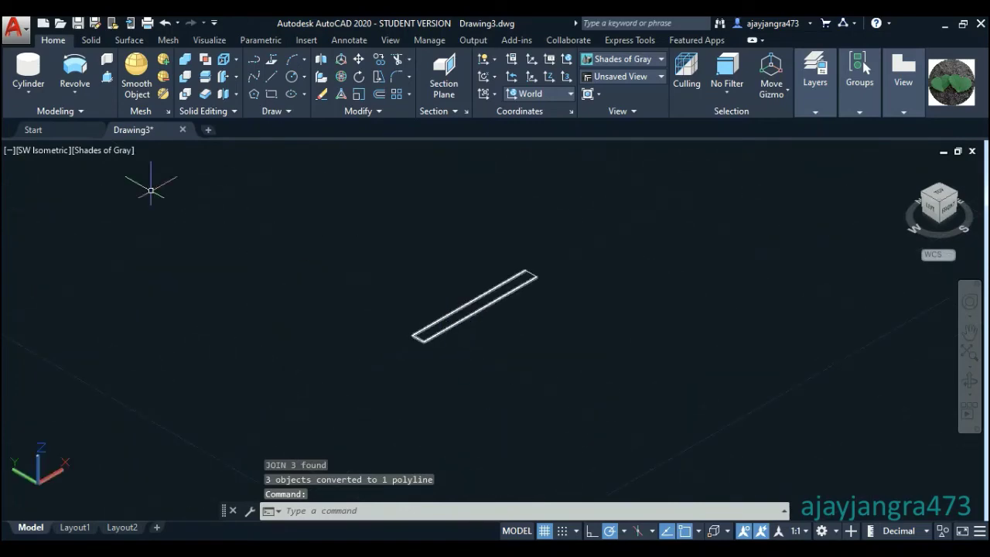
left_click(107, 77)
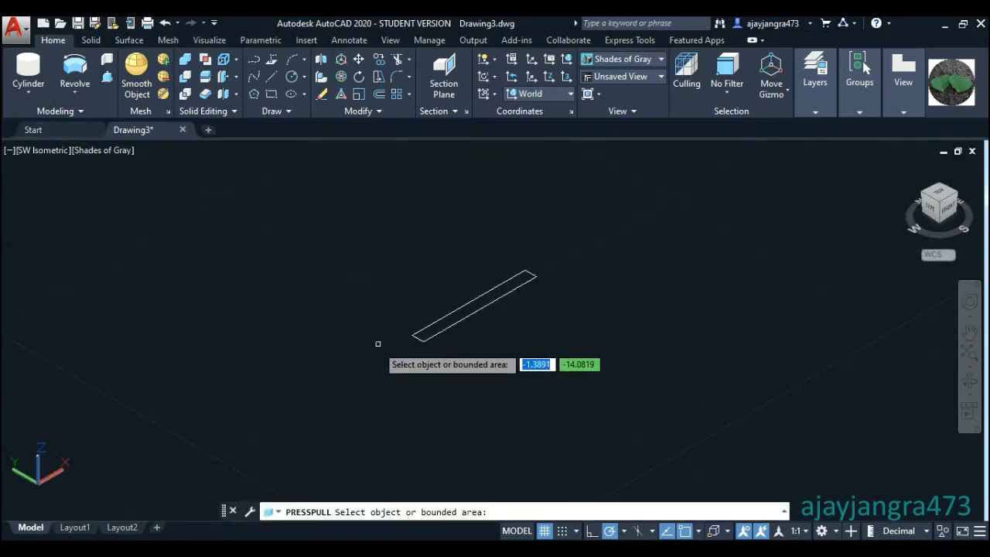
left_click(422, 333)
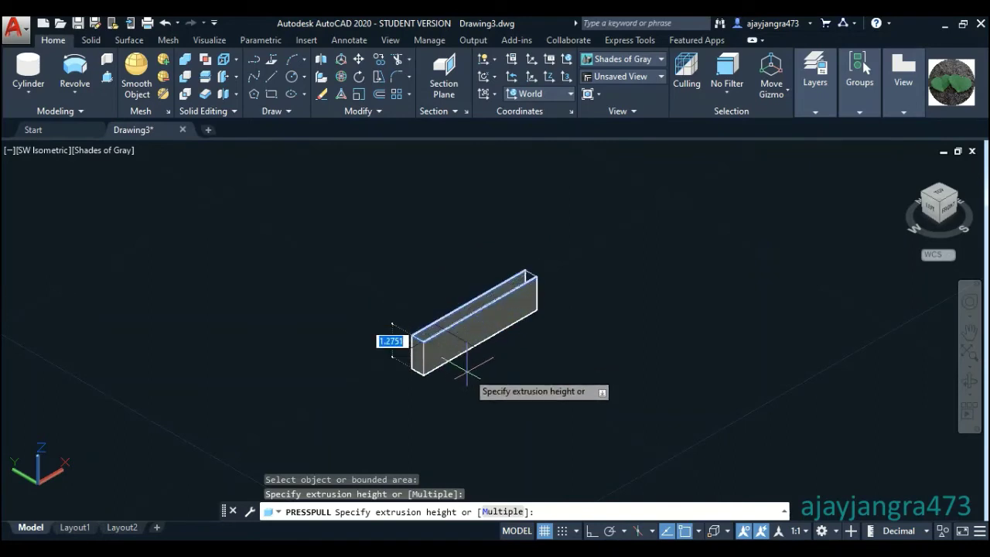
key("Escape")
- Join the rectangle outline into one polyline and begin press-pulling it upward
scroll(538, 289, "up", 5)
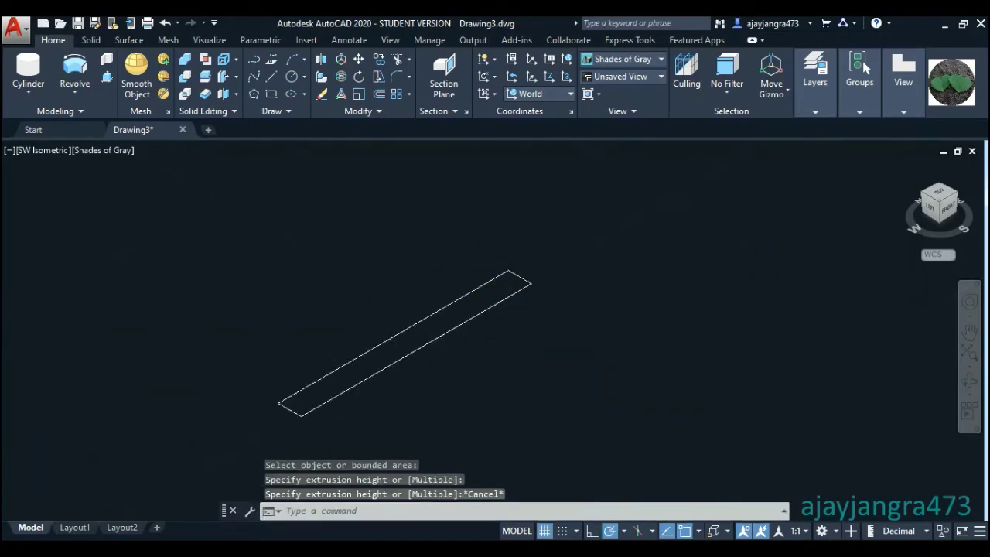
left_click(418, 200)
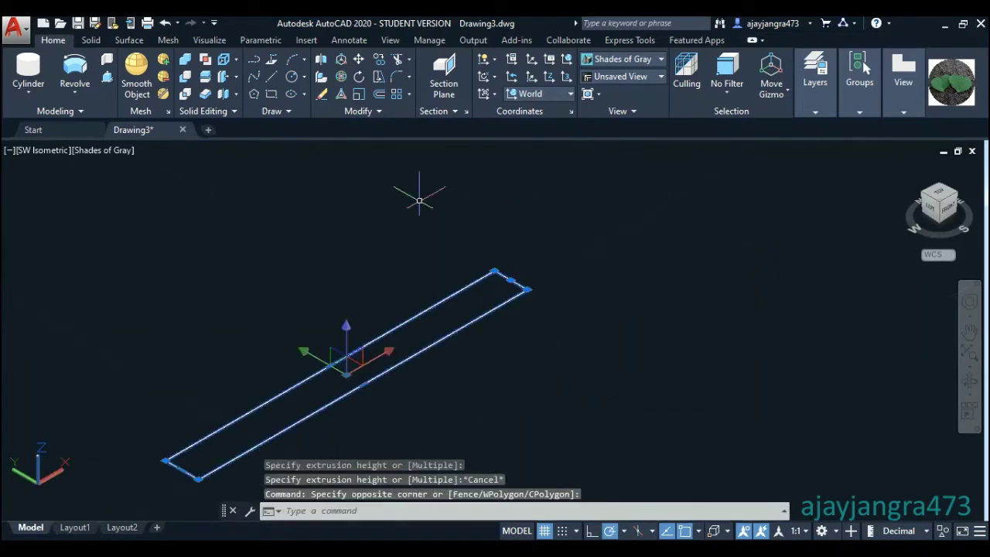
key("Return")
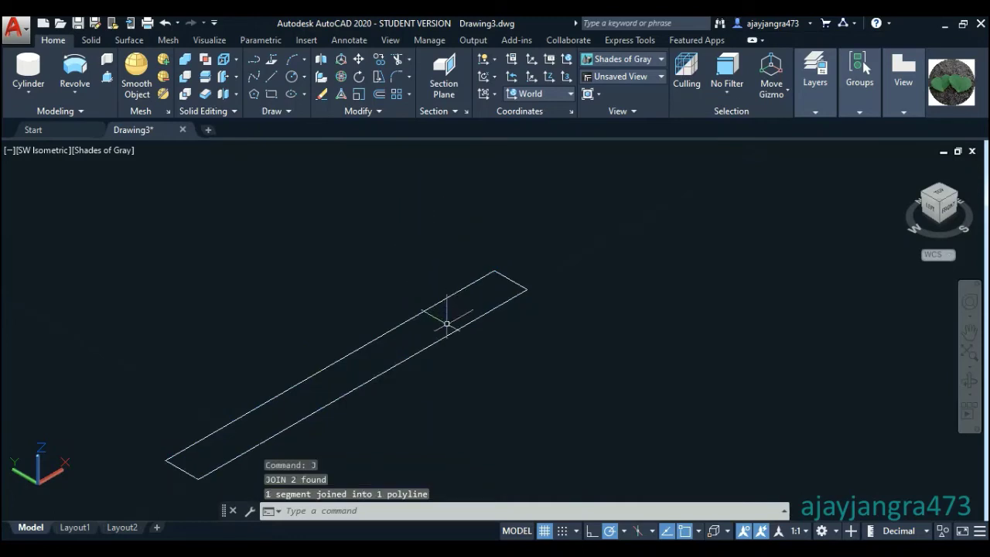
scroll(505, 278, "down", 2)
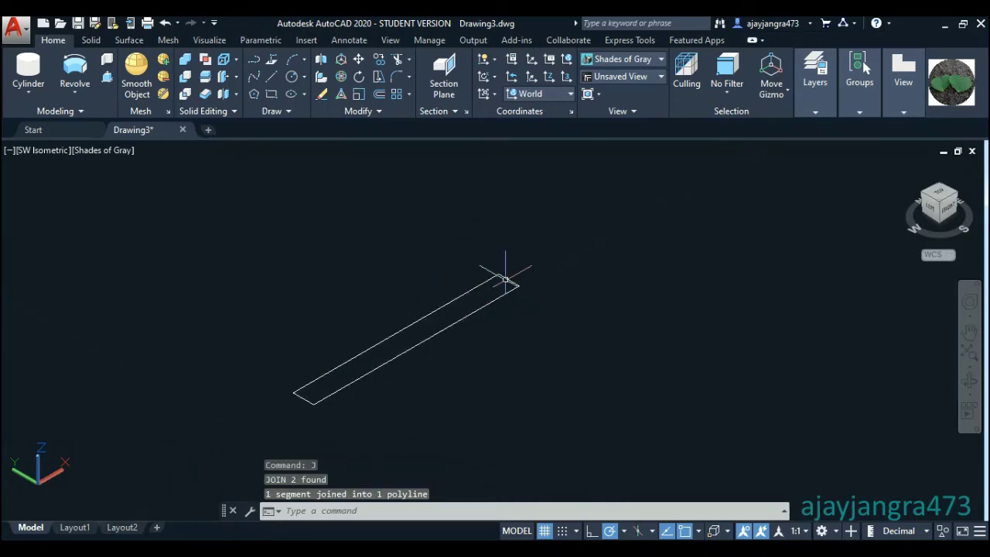
left_click(107, 77)
left_click(348, 369)
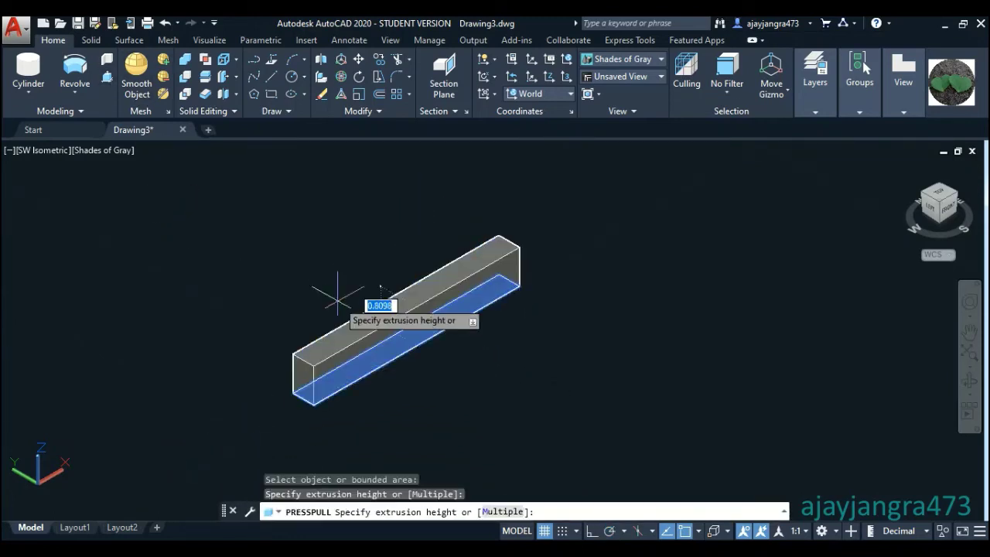
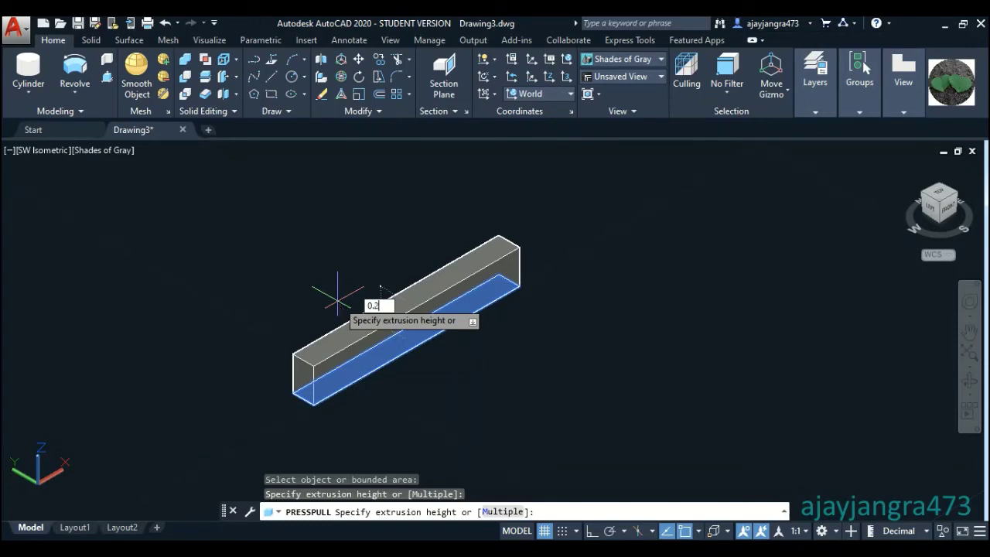
type("5")
- Extrude the rectangle 0.25 into a bar and move it onto the bolt head's top face
key("Return")
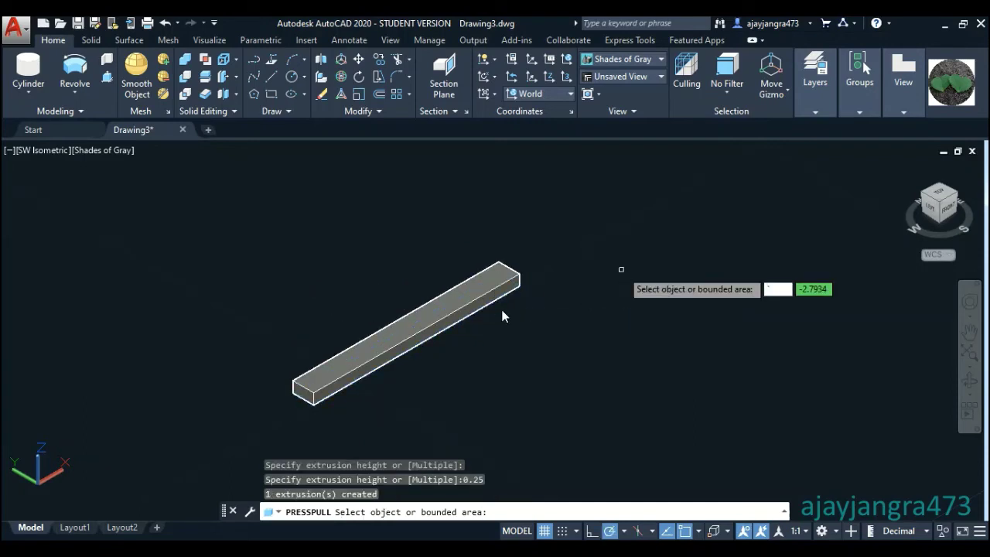
key("Return")
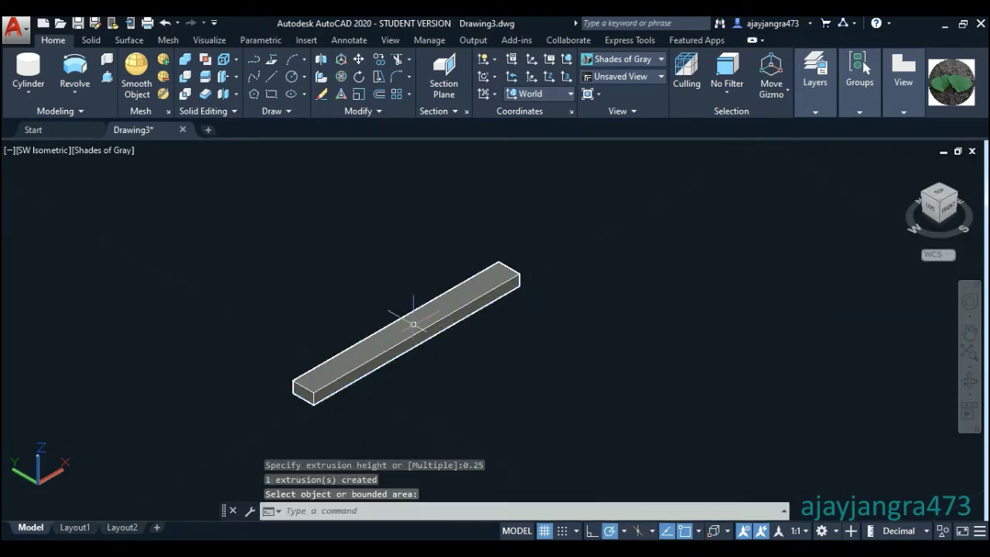
left_click(409, 317)
right_click(642, 192)
left_click(676, 293)
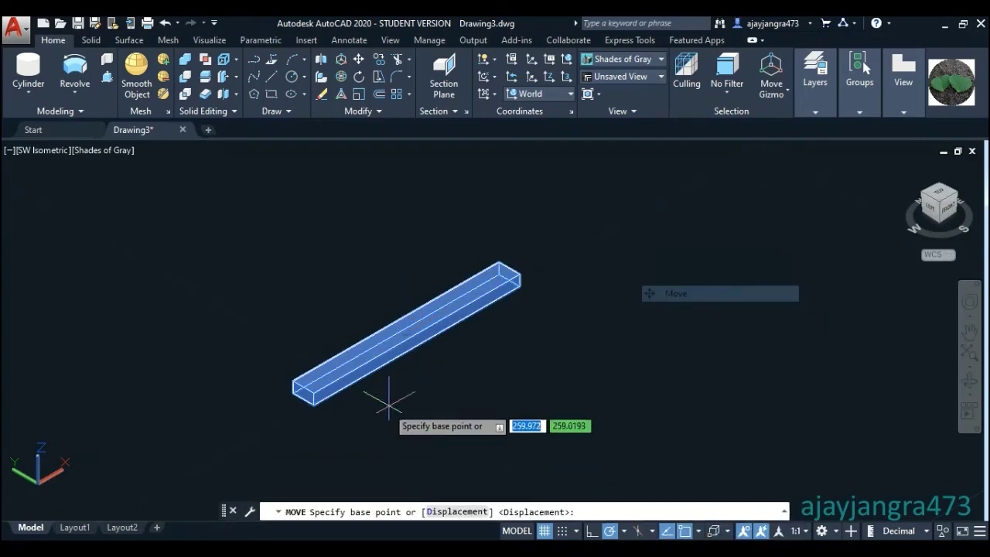
scroll(178, 371, "up", 6)
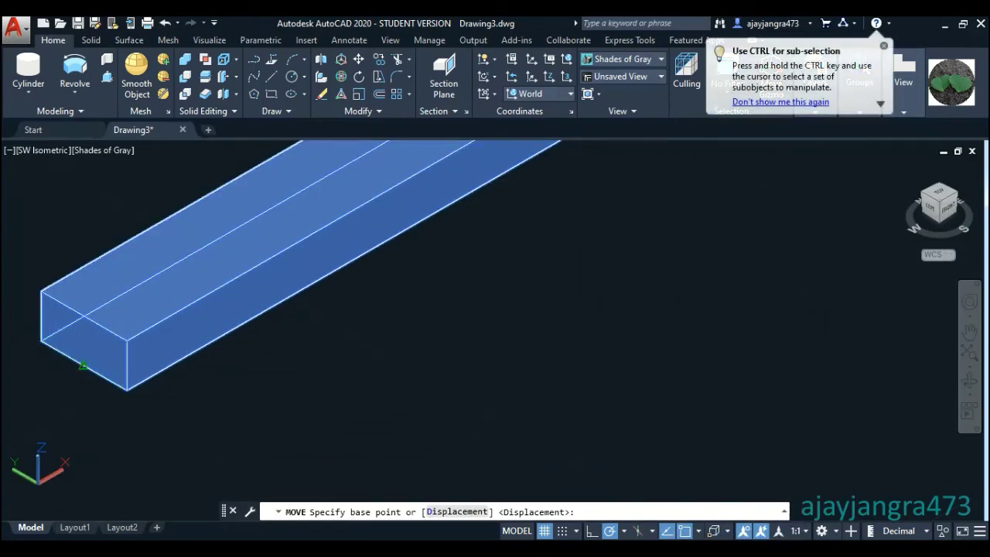
left_click(58, 350)
scroll(147, 371, "down", 6)
scroll(219, 310, "down", 3)
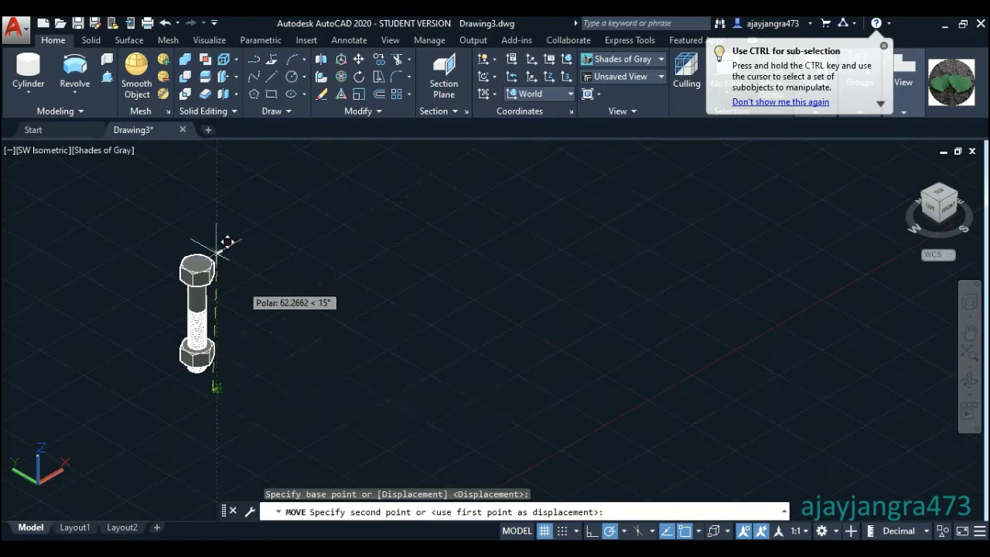
scroll(205, 232, "up", 5)
scroll(178, 325, "up", 2)
scroll(185, 325, "up", 2)
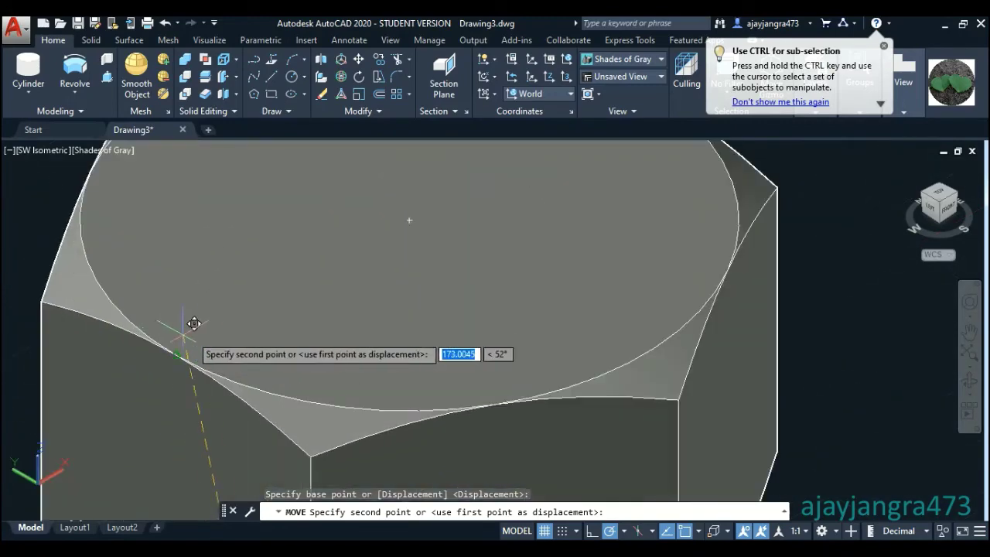
scroll(182, 340, "up", 2)
scroll(180, 356, "up", 1)
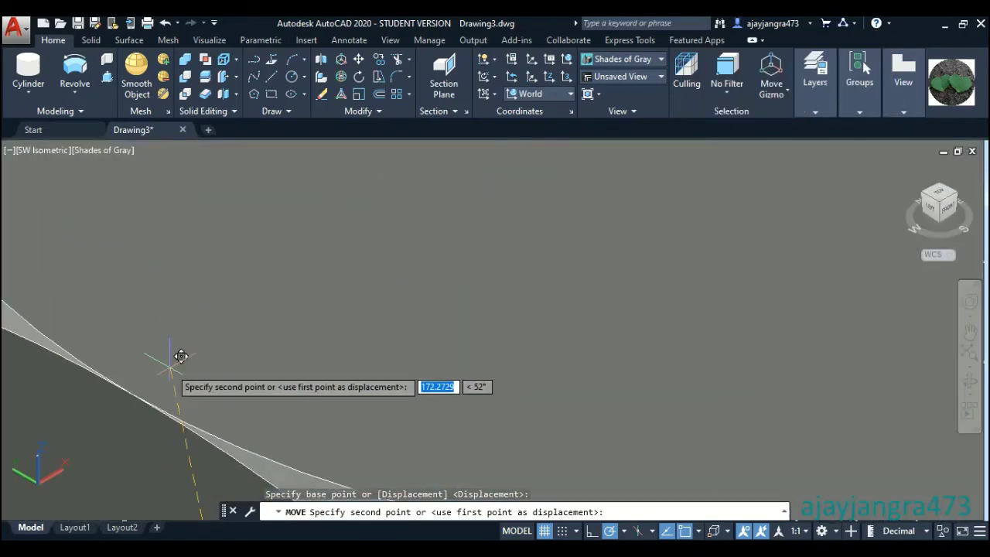
left_click(131, 393)
scroll(131, 393, "down", 4)
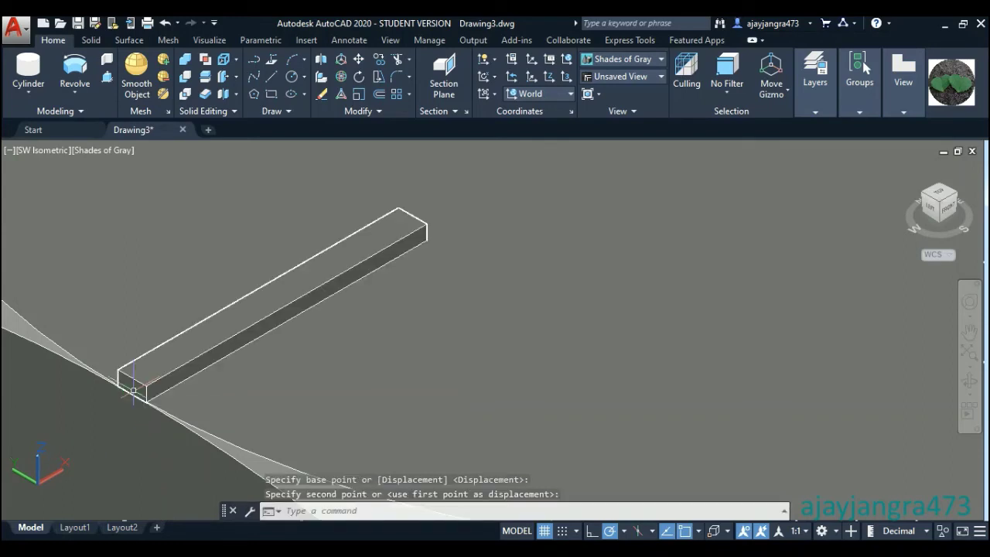
scroll(178, 355, "down", 3)
scroll(186, 352, "down", 3)
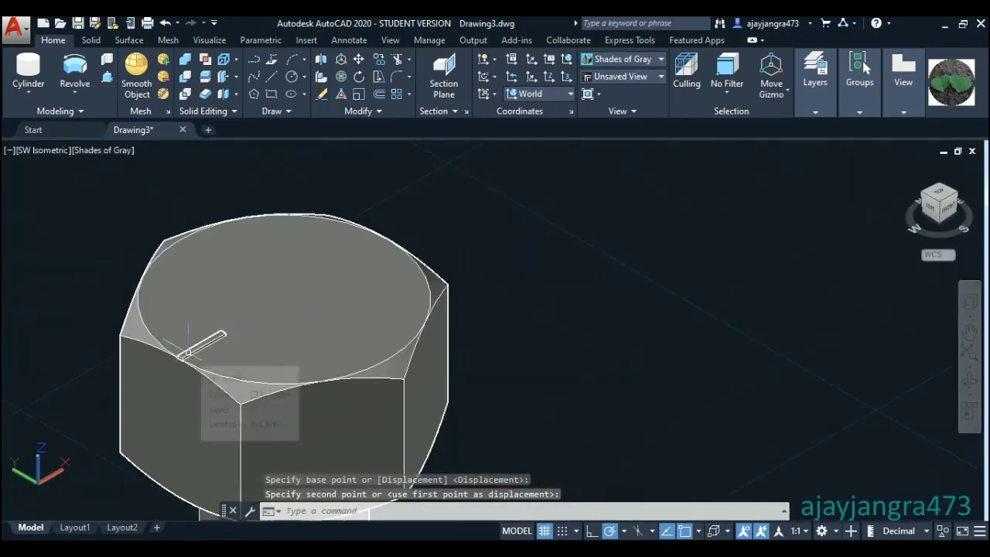
scroll(188, 352, "up", 2)
- Shift the bar 0.5 along the X axis using the move gizmo
left_click(201, 341)
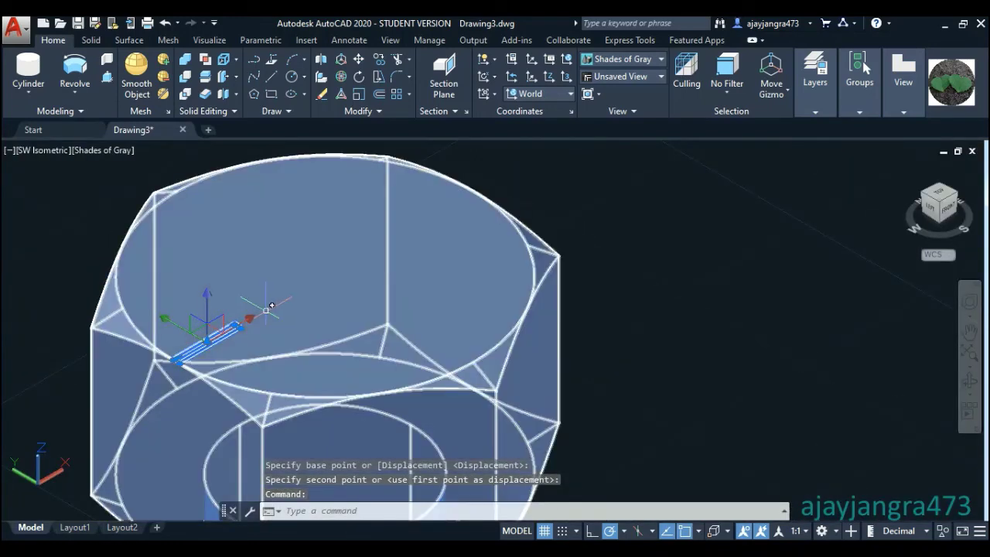
left_click(252, 317)
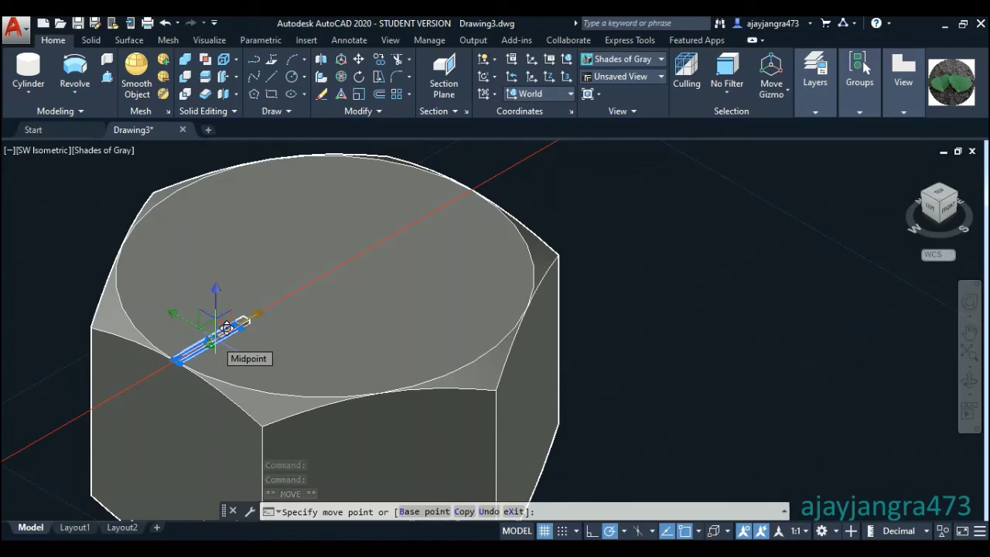
type("0.5")
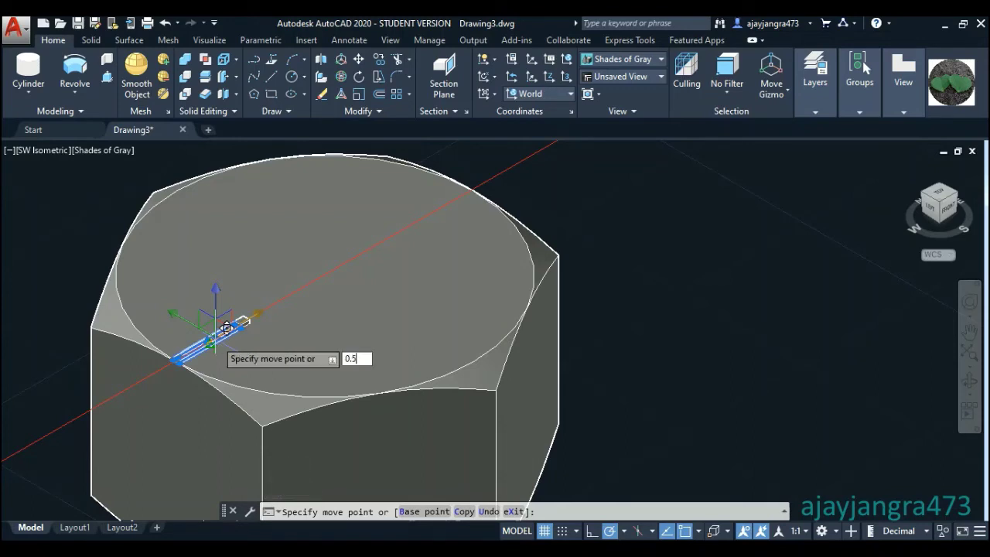
key("Return")
key("Escape")
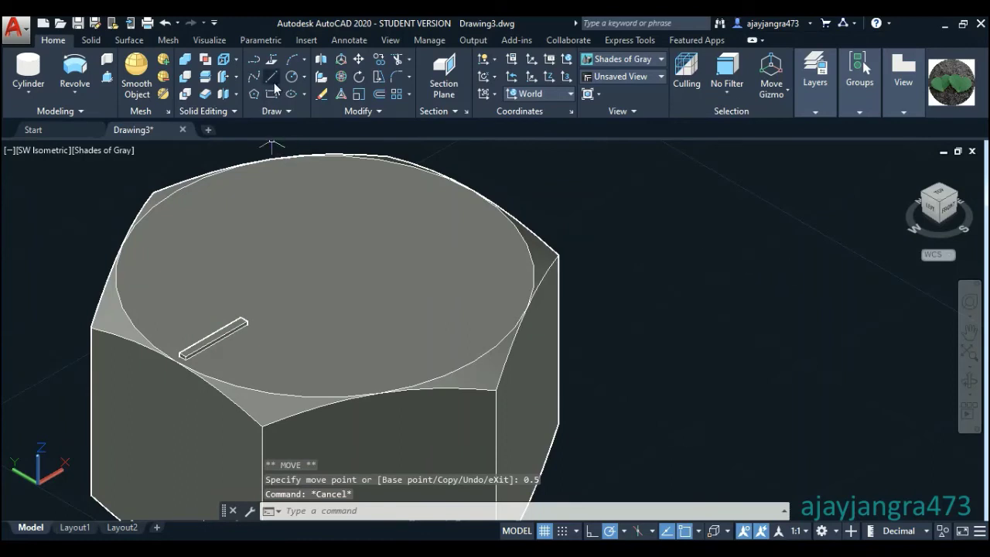
- Rotate the bar about the head's centre, then undo that rotation
left_click(358, 78)
left_click(230, 327)
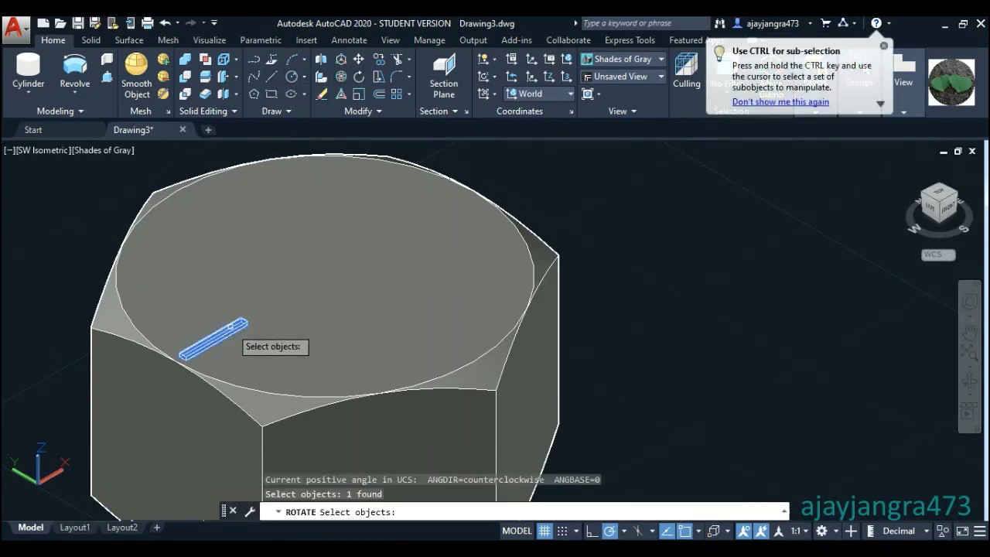
key("Return")
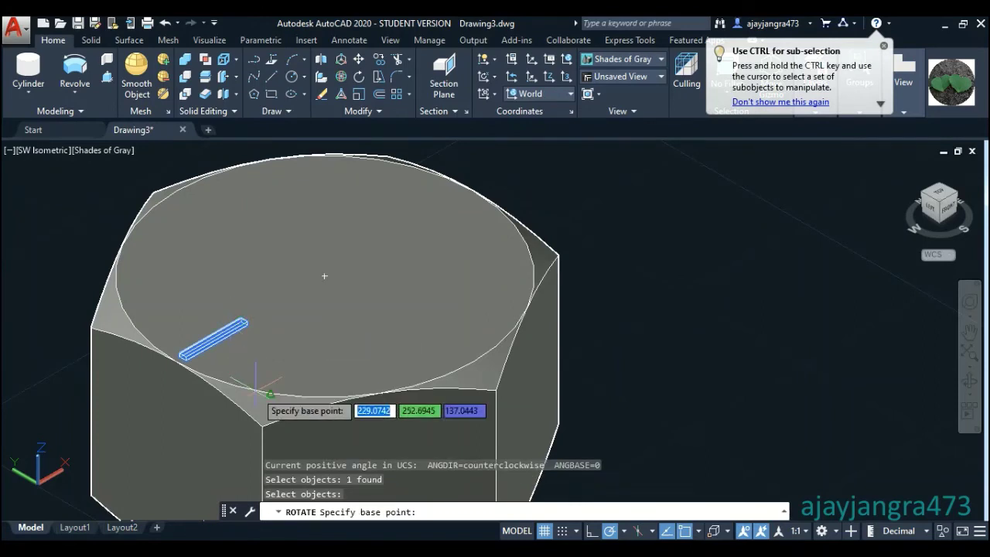
left_click(325, 276)
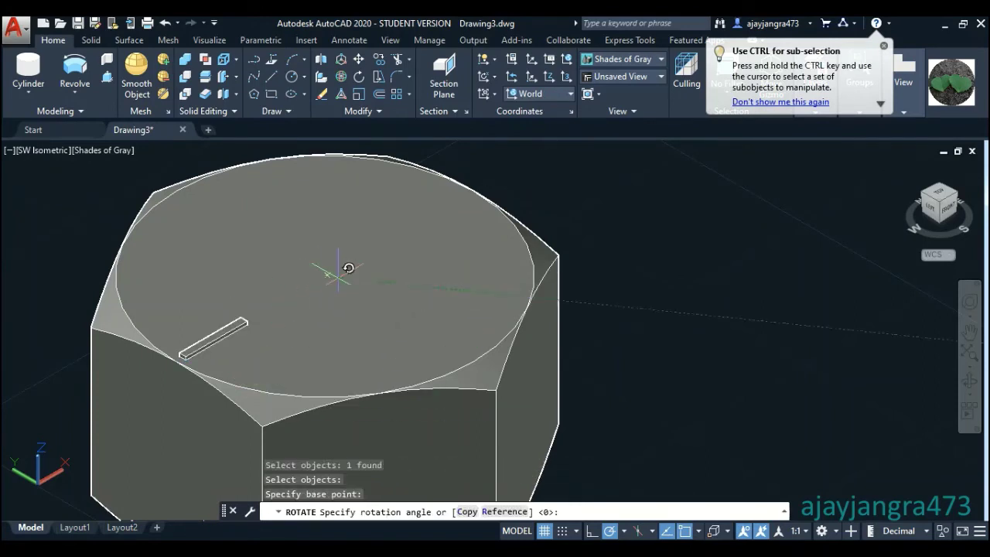
left_click(525, 306)
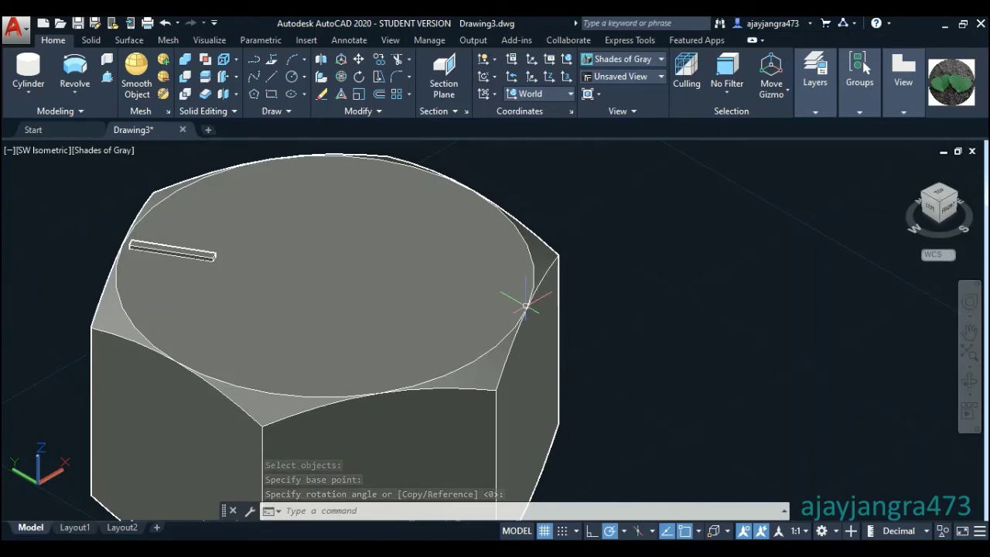
key("ctrl+z")
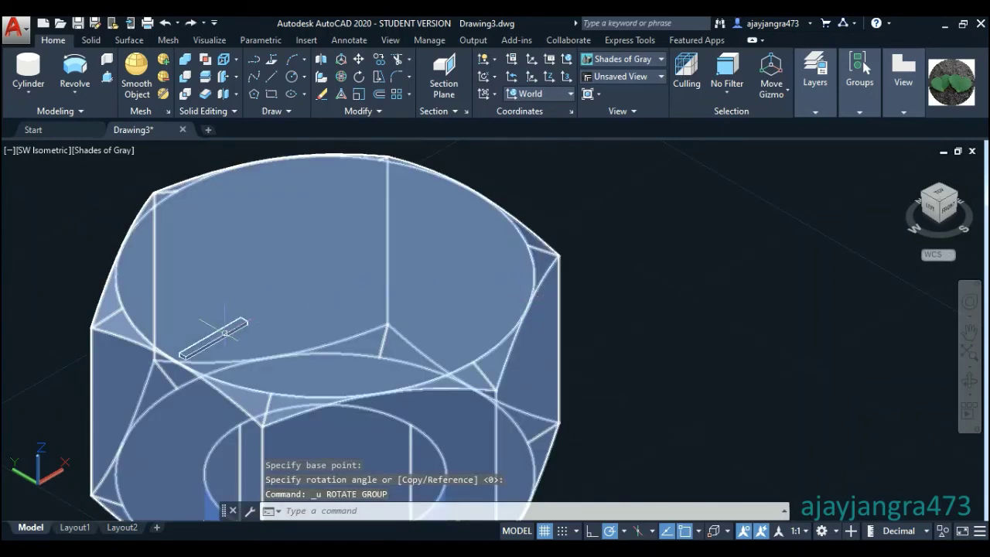
- Rotate the bar again about the top-face centre so it sits radially near the rim
left_click(222, 331)
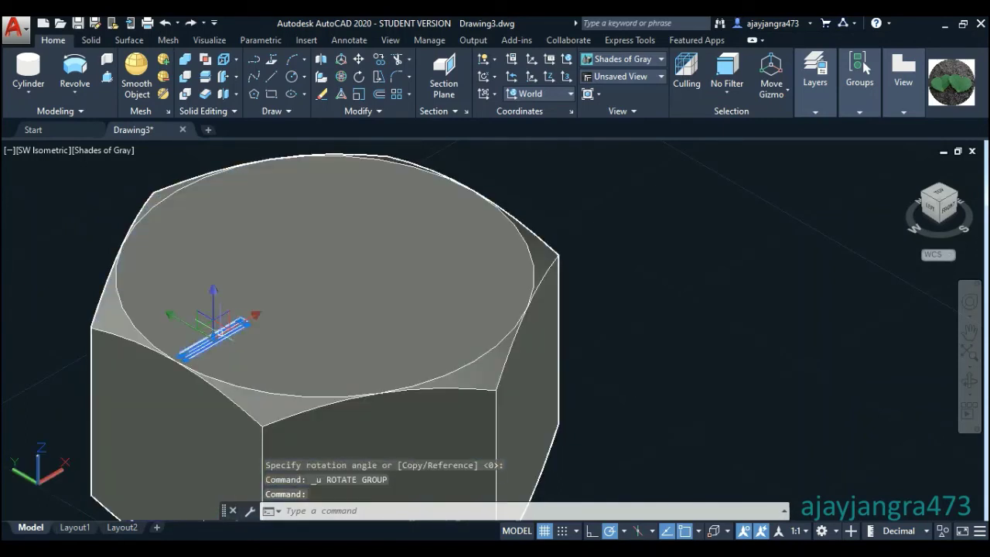
left_click(360, 75)
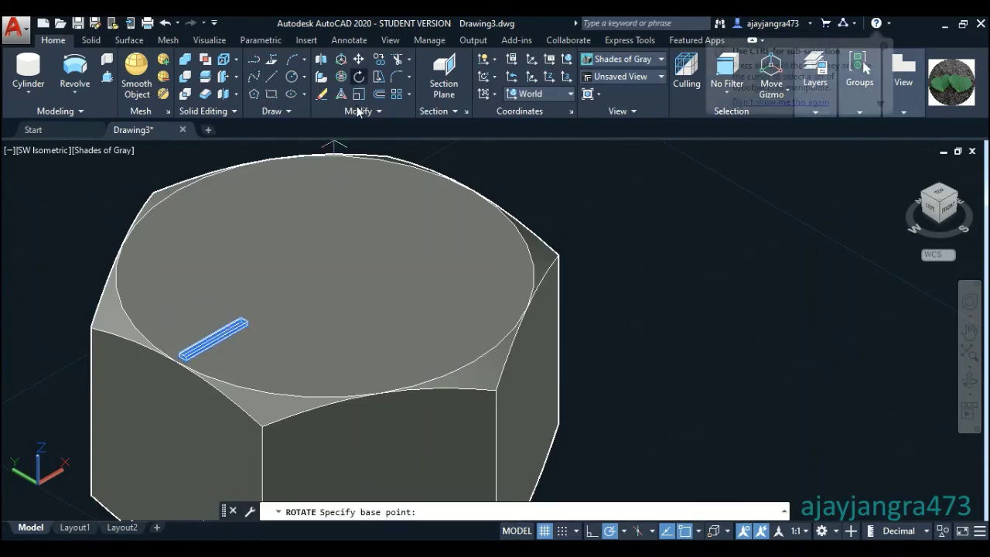
left_click(325, 276)
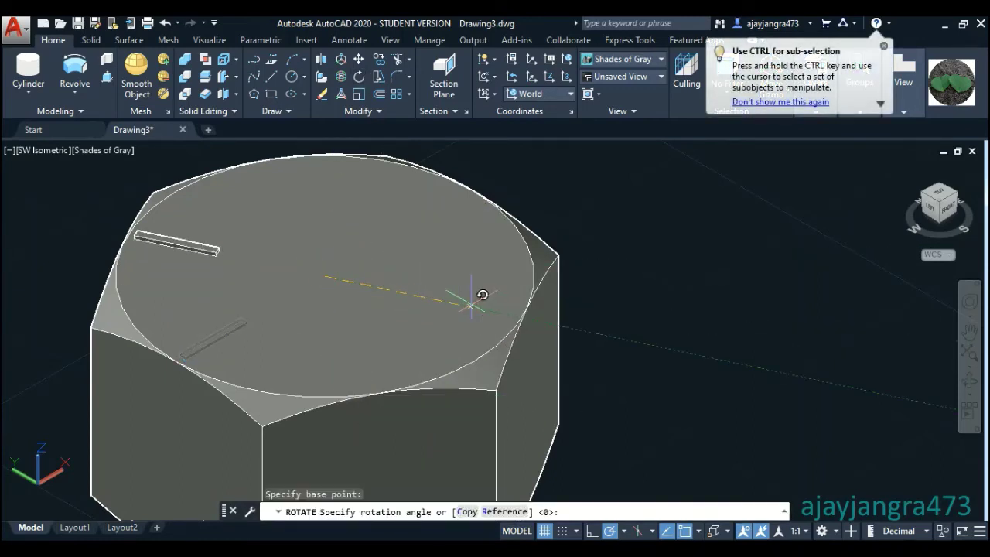
left_click(496, 390)
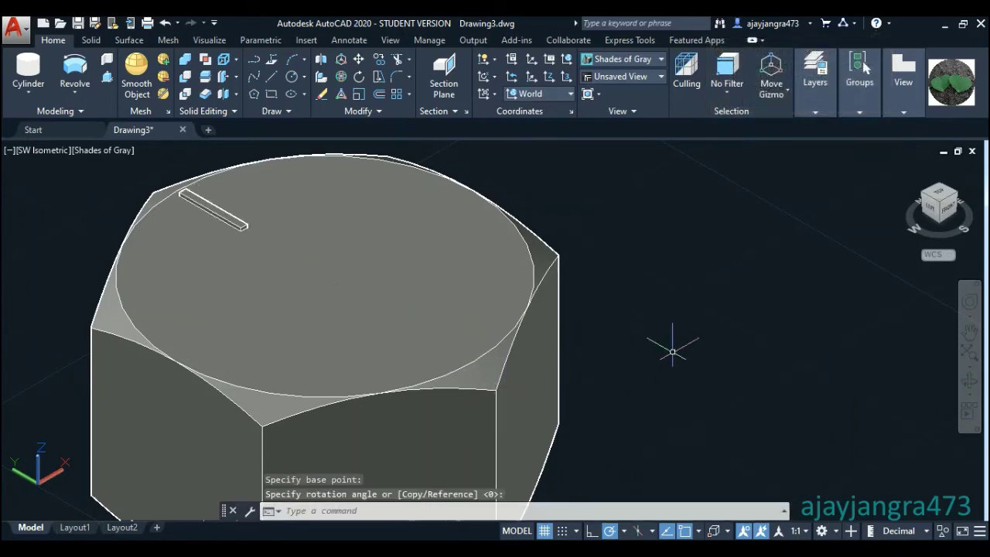
mouse_move(867, 314)
middle_mouse_down("shift")
mouse_move(657, 281)
mouse_move(652, 356)
mouse_move(564, 325)
mouse_move(548, 270)
mouse_move(598, 365)
mouse_move(546, 325)
middle_mouse_up("shift")
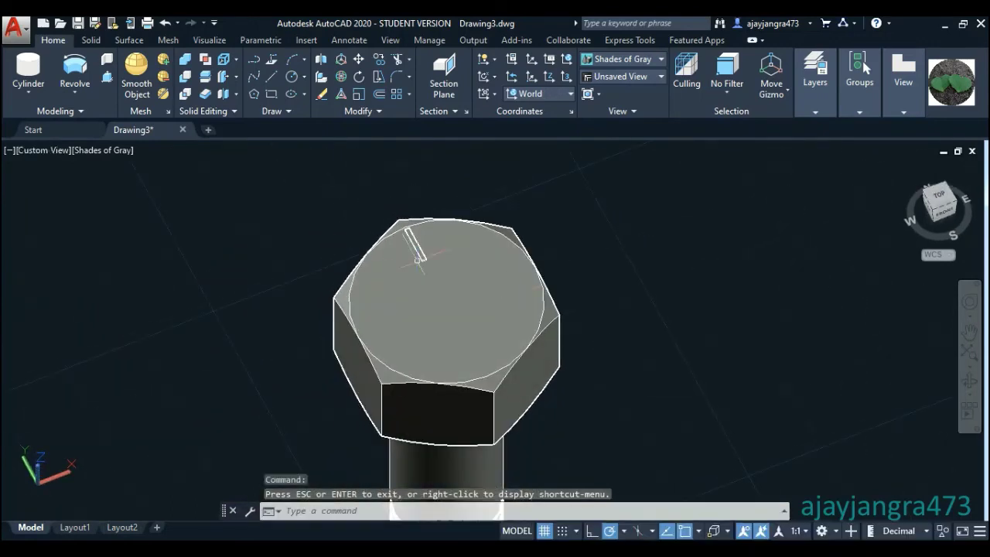
- Polar-array the bar around the head's centre into six bars over 360°
left_click(416, 244)
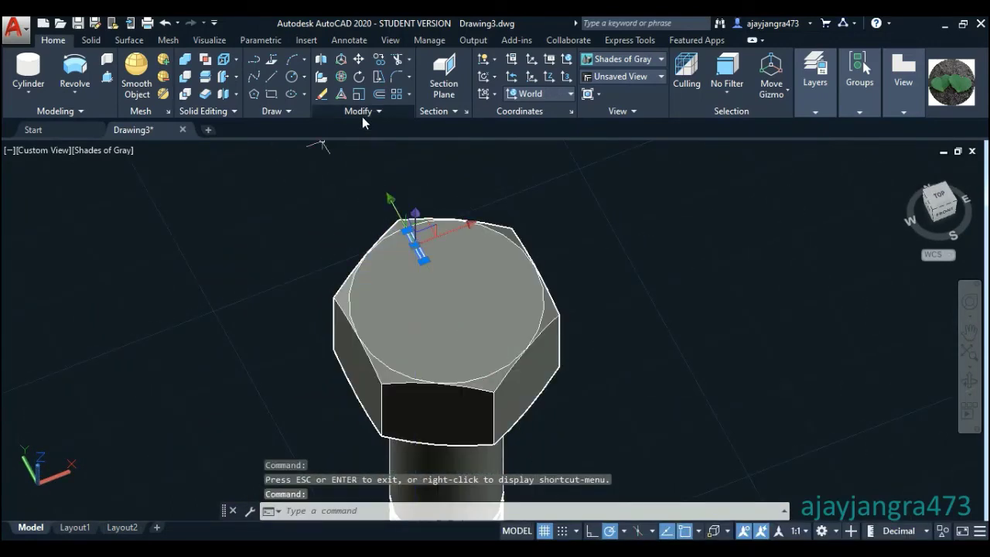
left_click(409, 95)
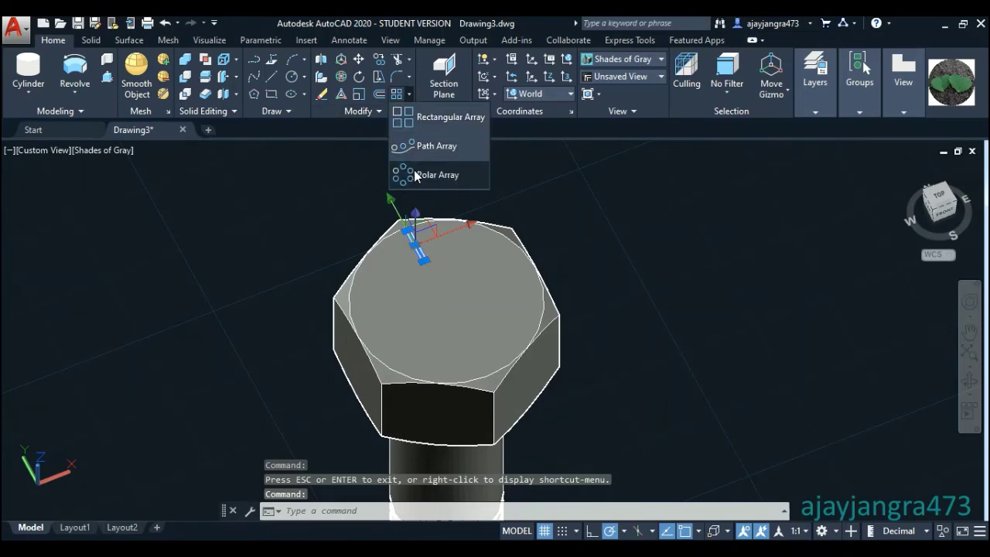
left_click(418, 171)
scroll(468, 310, "up", 1)
scroll(479, 356, "up", 2)
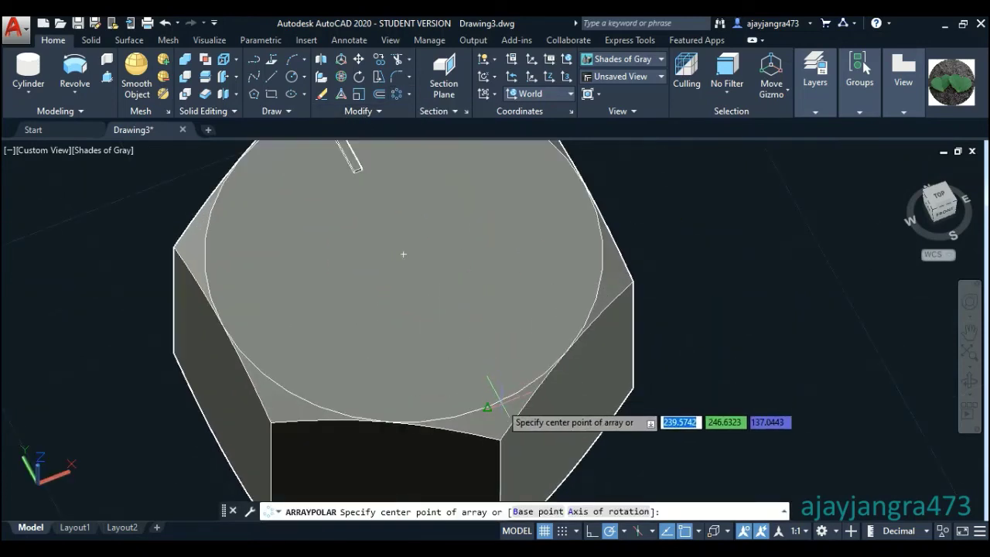
left_click(403, 254)
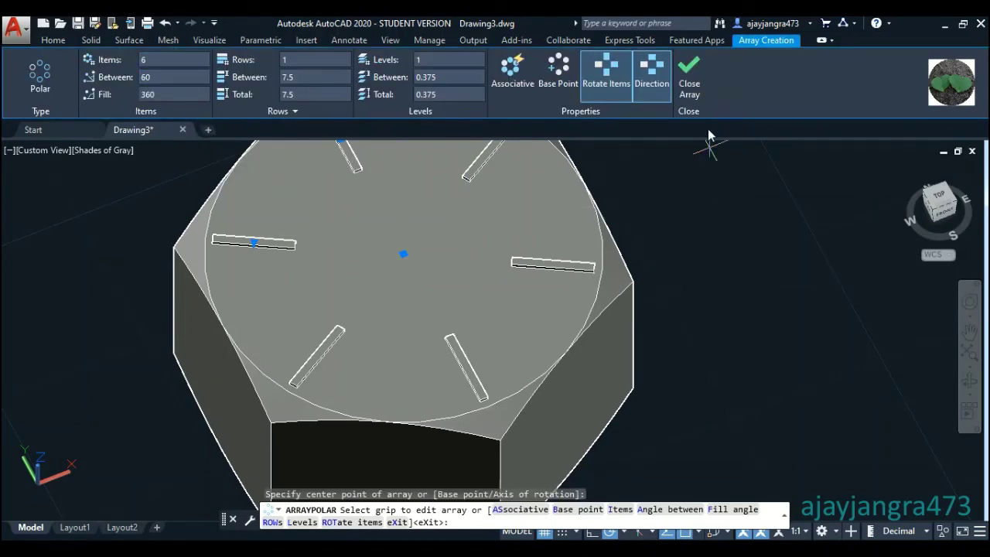
left_click(701, 90)
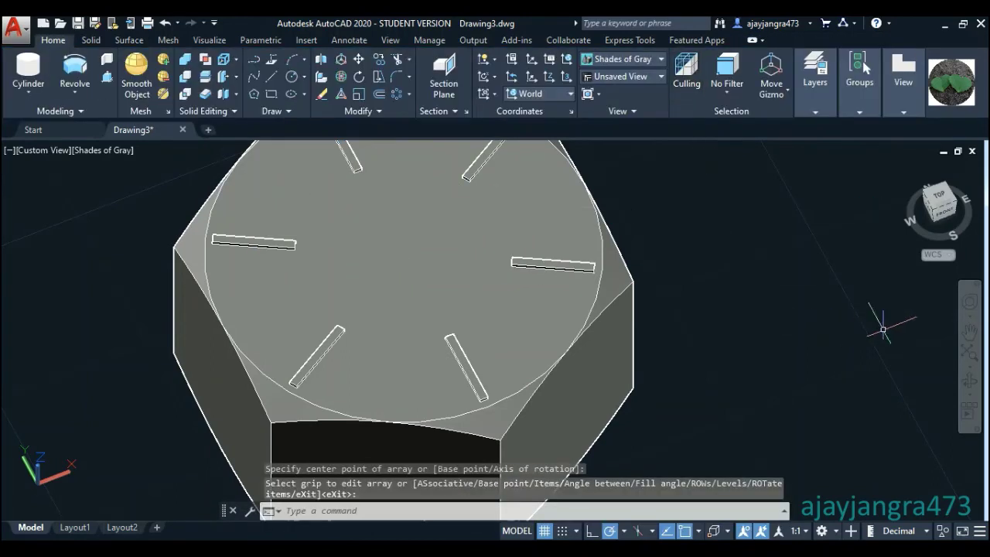
scroll(663, 343, "down", 3)
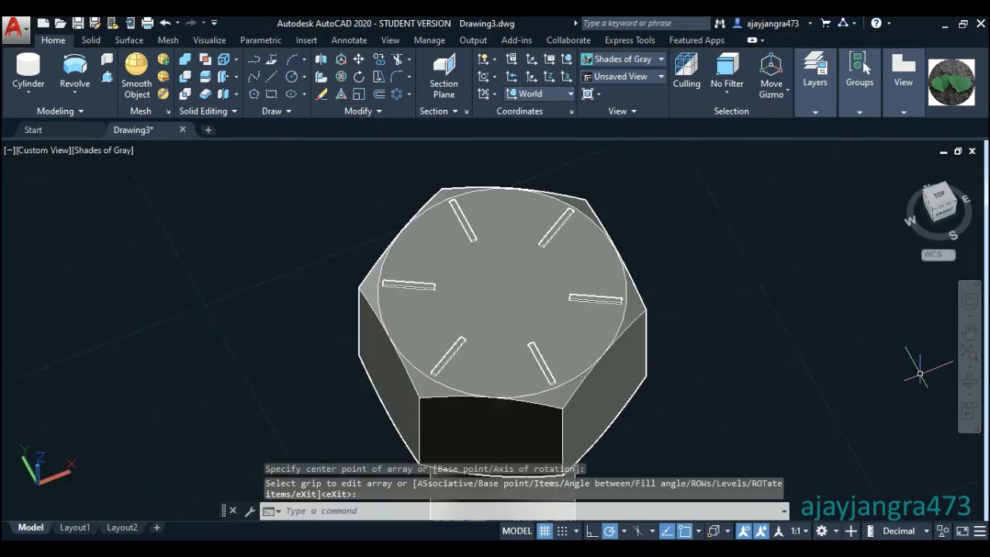
middle_click_drag(730, 405, 738, 356, "shift")
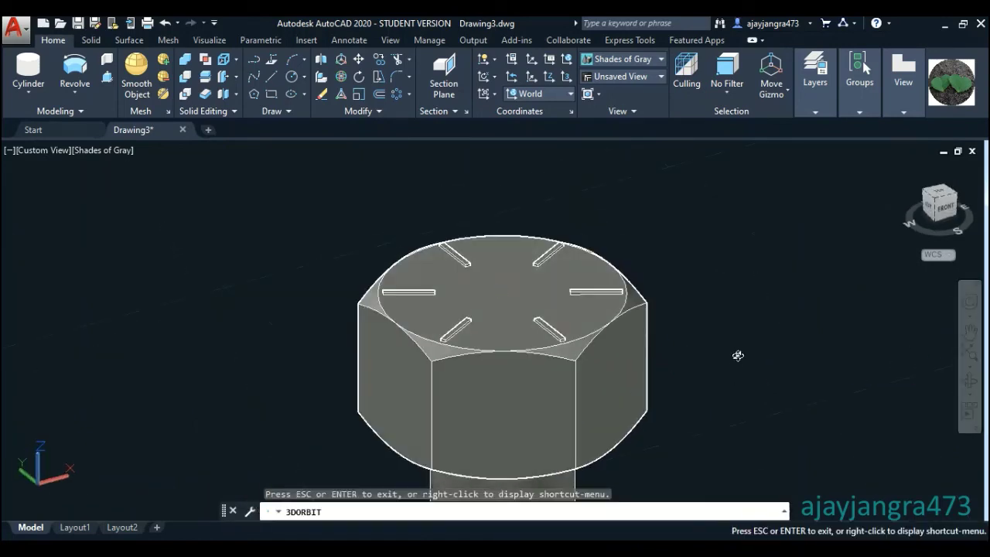
- Union the bolt head and its six bars into a single solid
left_click(189, 61)
left_click(745, 420)
left_click(165, 183)
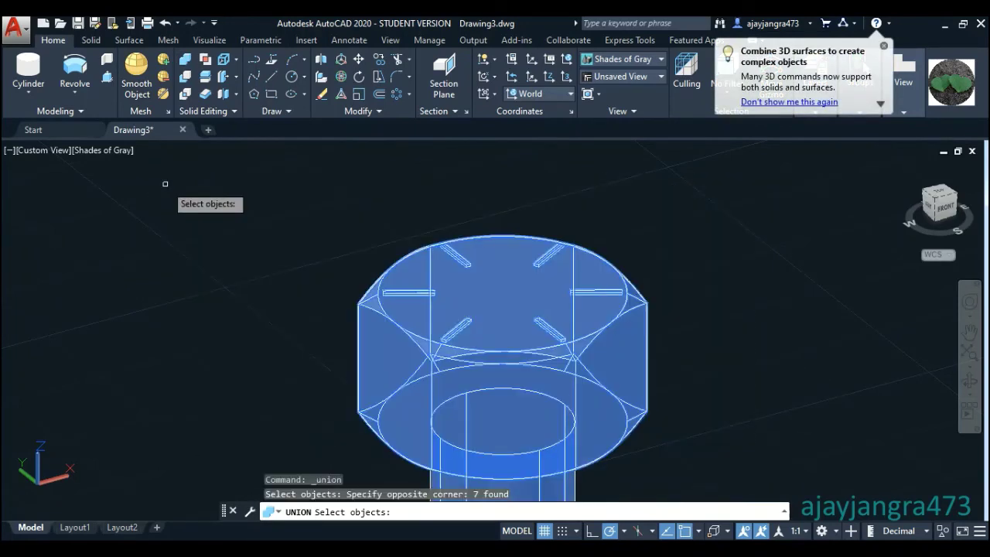
key("Return")
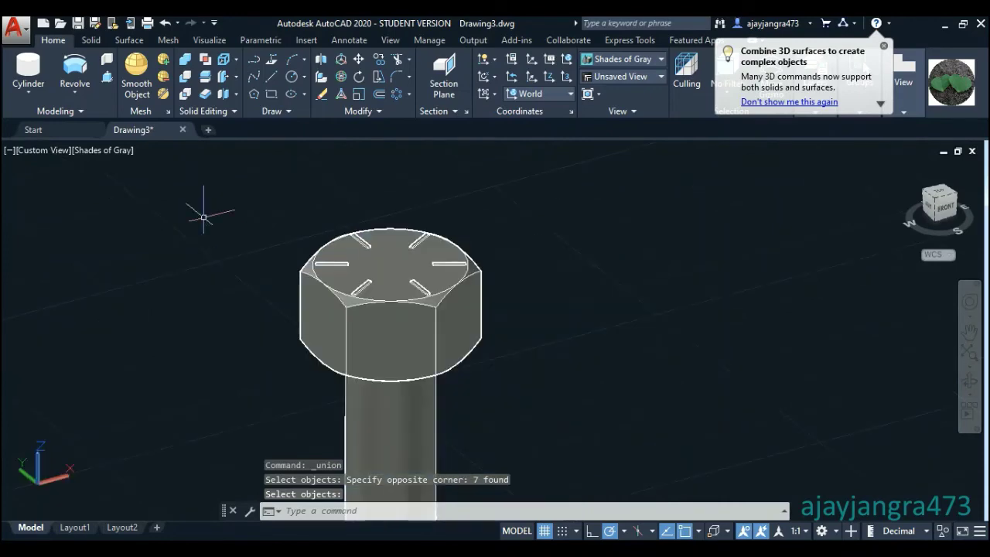
- Orbit and zoom around the nut and threaded shaft to inspect the model
left_click(970, 380)
scroll(395, 279, "up", 5)
scroll(425, 276, "up", 2)
scroll(426, 277, "up", 1)
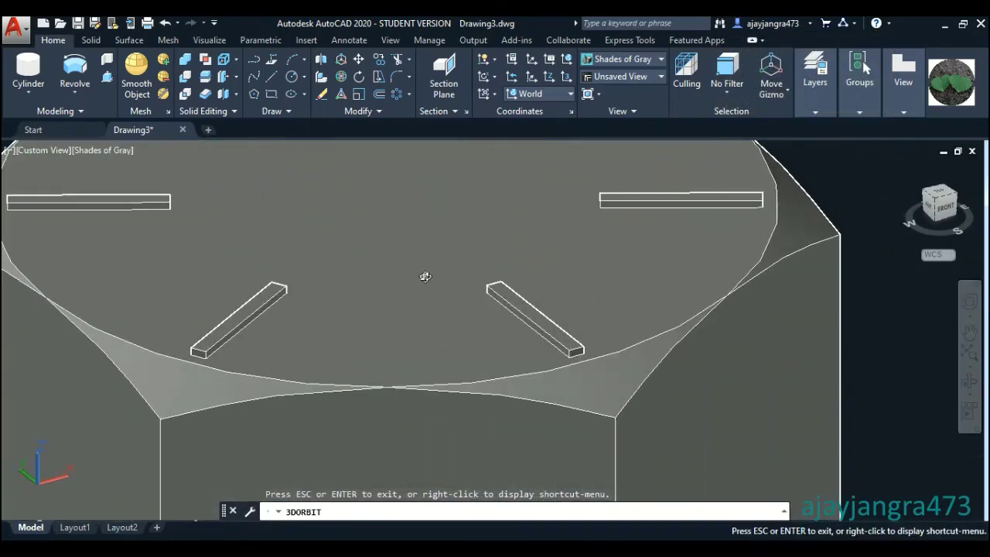
scroll(426, 277, "down", 3)
scroll(425, 277, "down", 1)
scroll(426, 277, "down", 2)
scroll(425, 277, "down", 1)
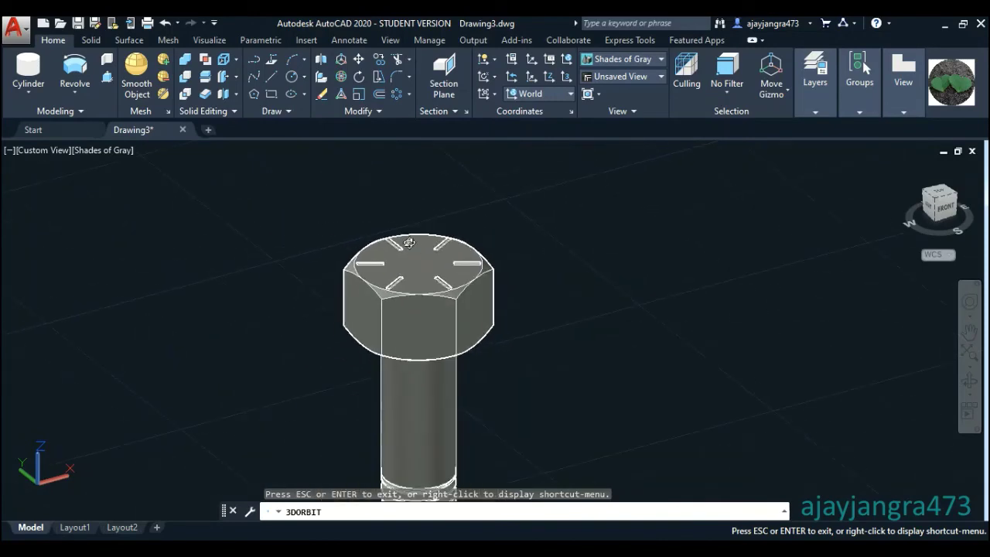
scroll(425, 277, "down", 2)
scroll(418, 294, "down", 2)
scroll(410, 353, "down", 2)
scroll(410, 354, "up", 2)
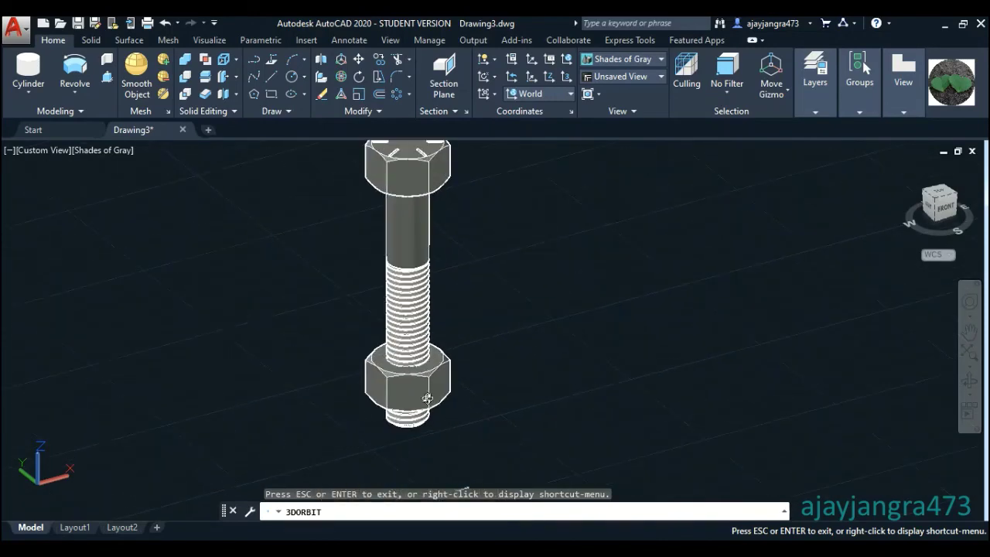
scroll(410, 356, "up", 2)
scroll(413, 379, "up", 2)
scroll(405, 376, "up", 3)
mouse_move(405, 375)
left_mouse_down()
mouse_move(462, 398)
mouse_move(442, 389)
mouse_move(448, 382)
left_mouse_up()
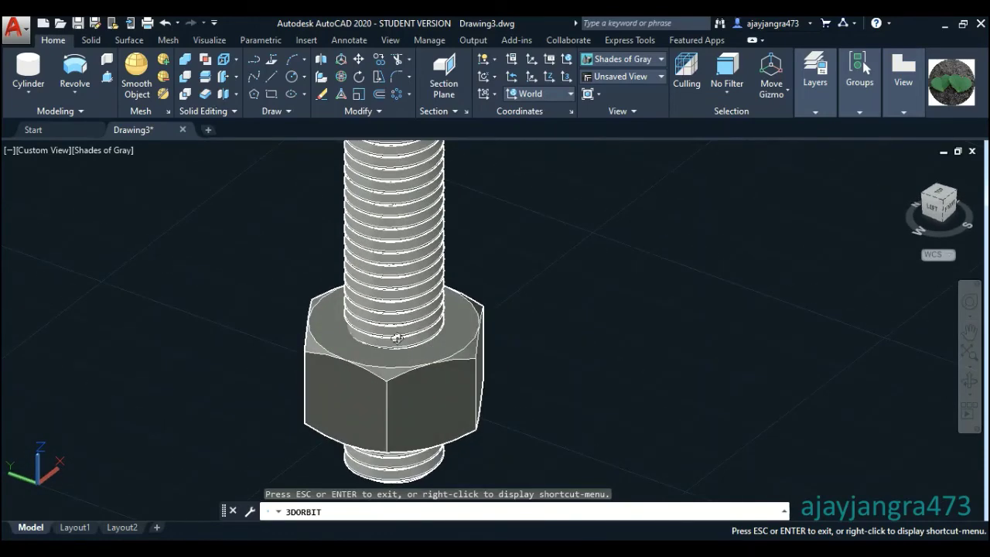
scroll(360, 283, "down", 1)
scroll(360, 283, "down", 1)
scroll(373, 300, "down", 2)
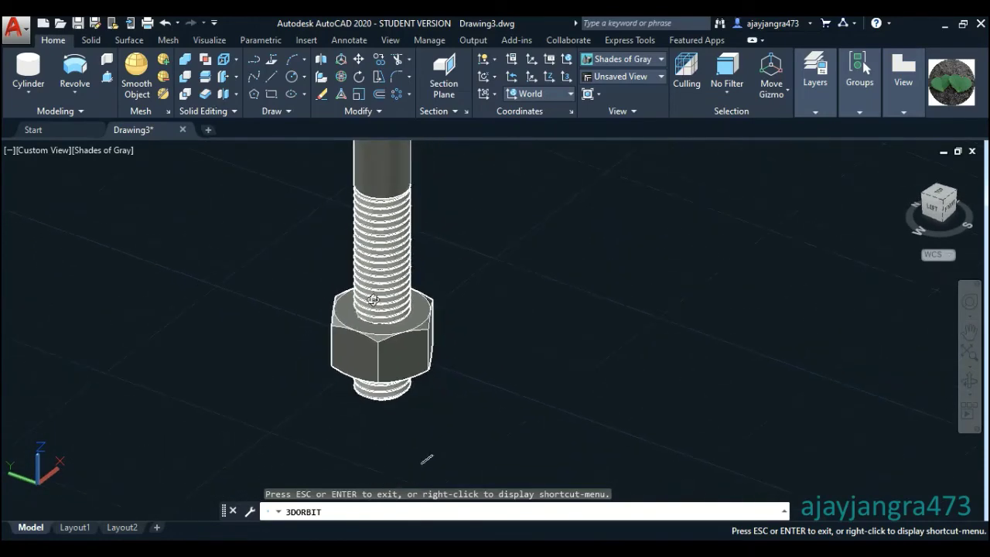
scroll(412, 322, "down", 1)
key("Escape")
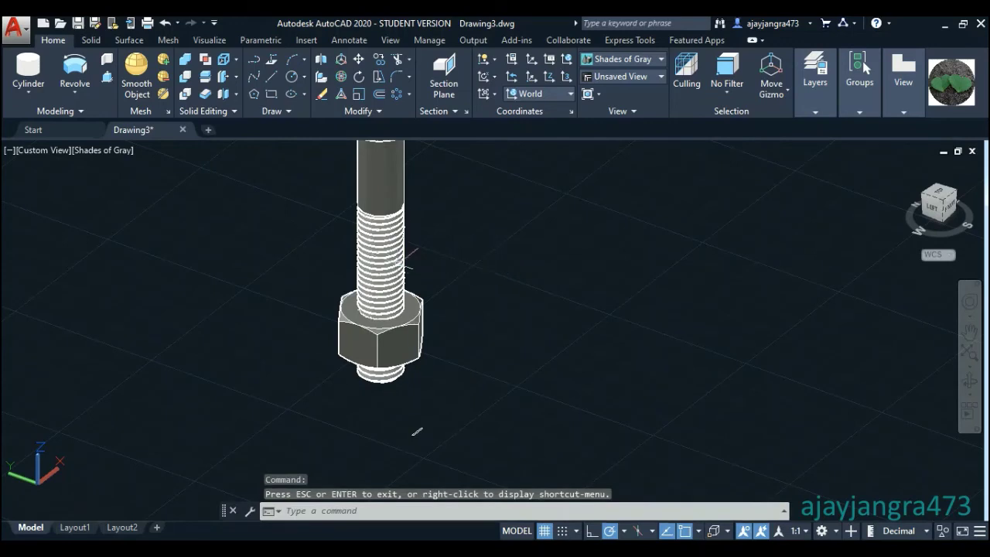
- Hide the bolt so only the nut remains visible
left_click(399, 263)
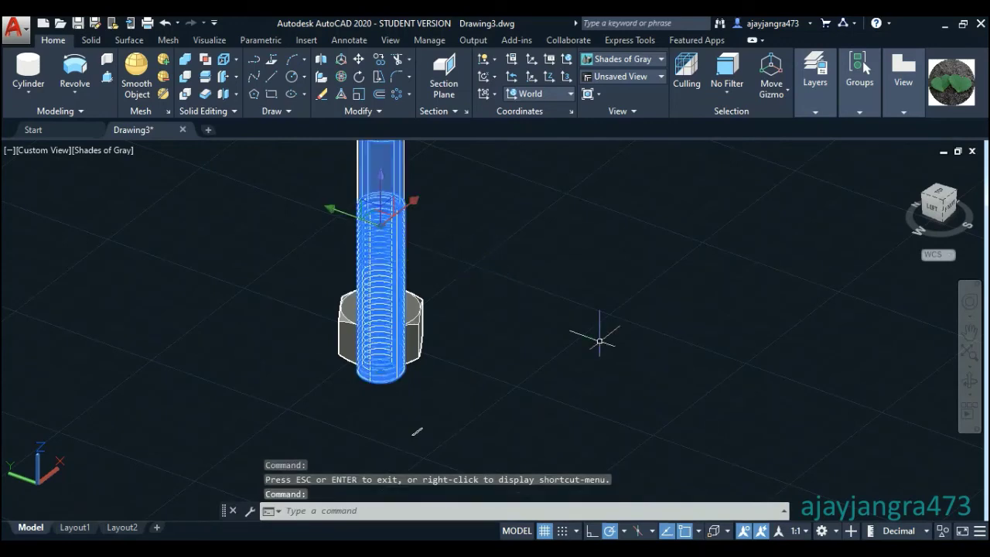
left_click(941, 532)
left_click(946, 515)
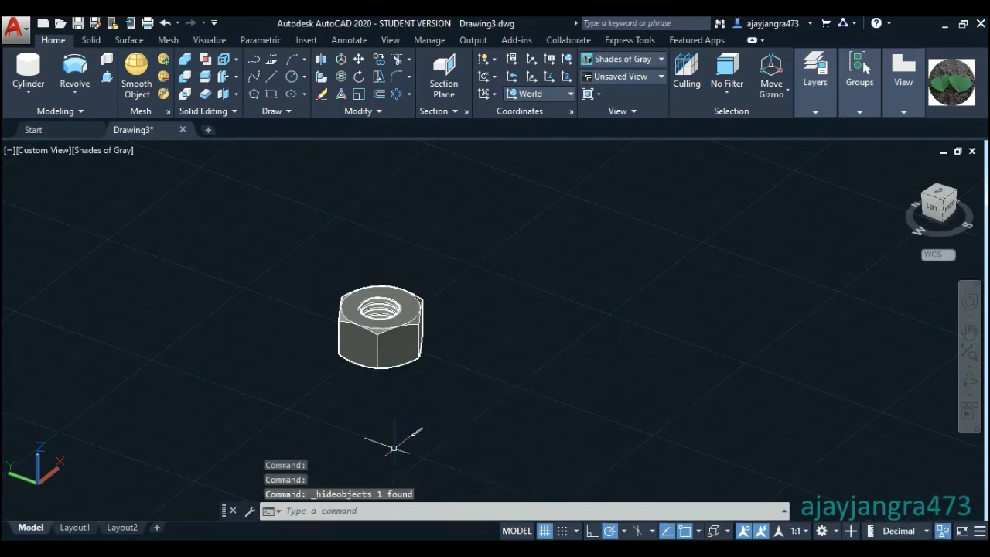
left_click(437, 447)
key("Escape")
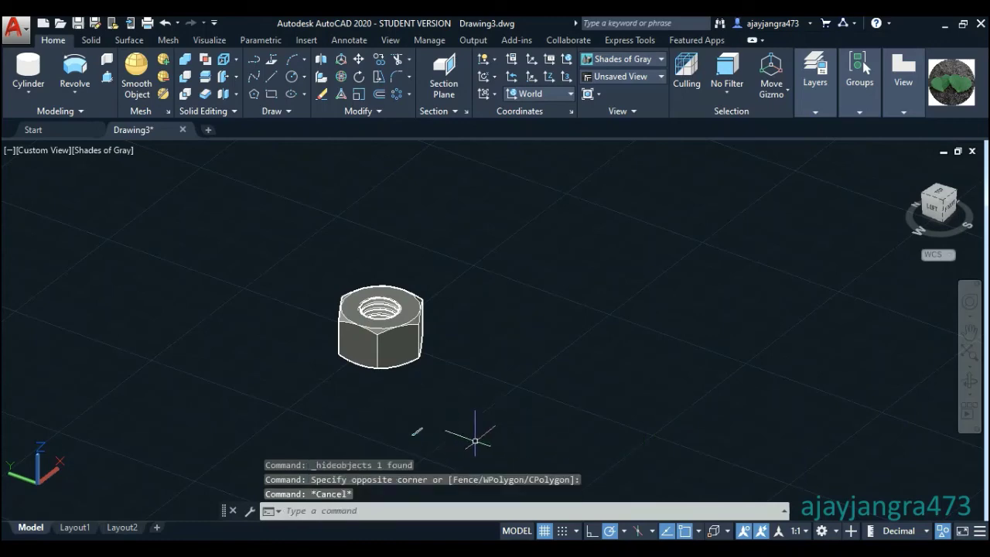
- Presspull the thin rectangle 0.25 into a small bar
scroll(414, 432, "up", 2)
scroll(414, 432, "up", 4)
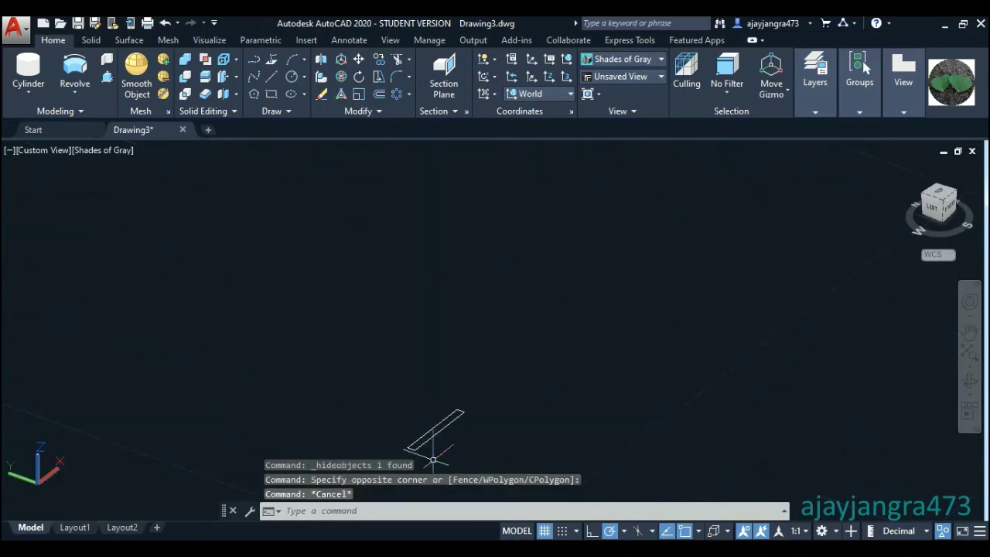
left_click(106, 77)
left_click(434, 431)
type("0.25")
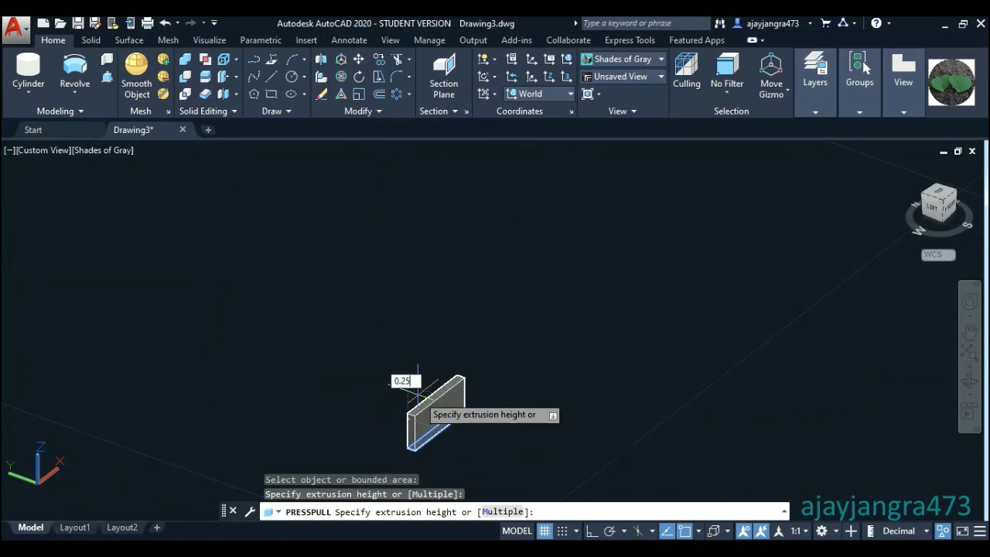
key("Return")
key("Return")
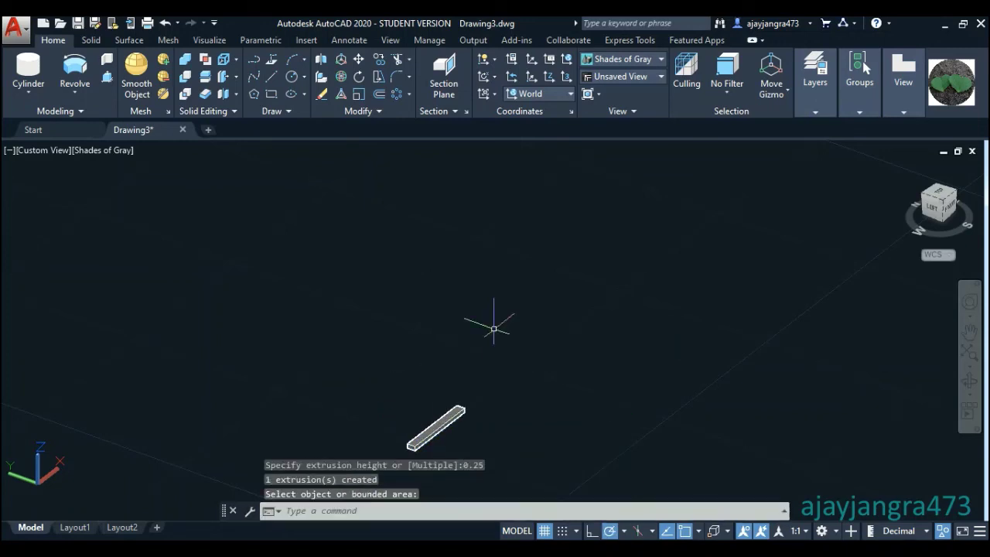
- Move the bar by its corner onto the nut's top face
scroll(494, 328, "down", 4)
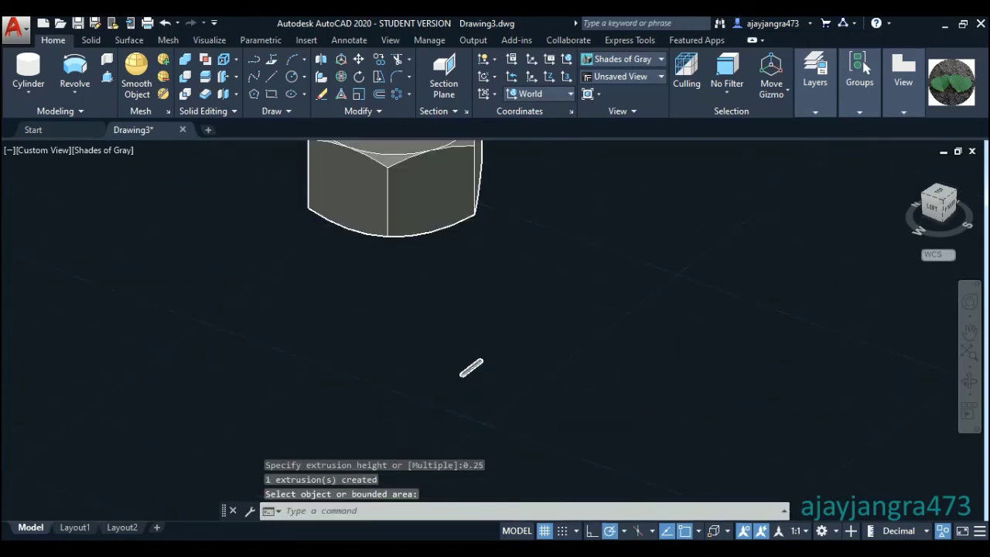
left_click(970, 379)
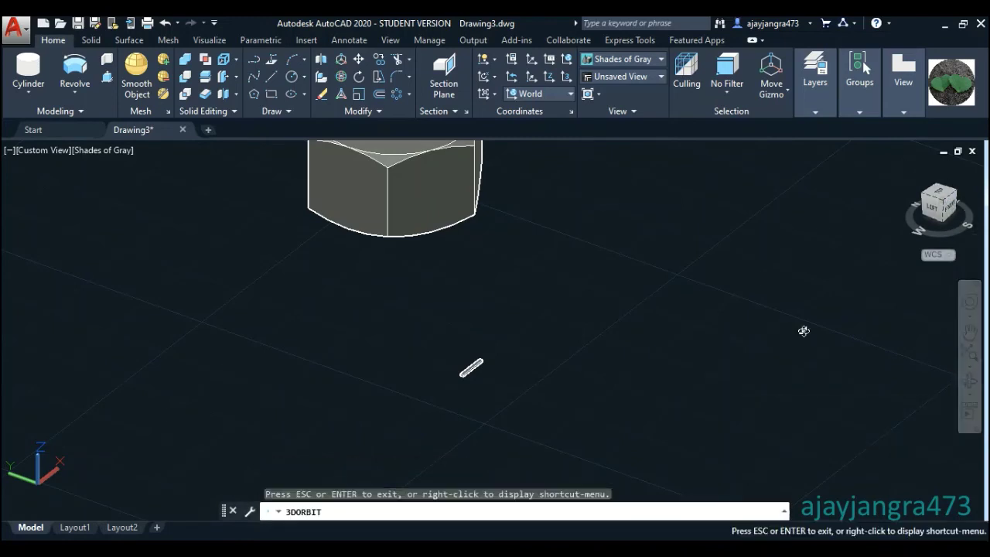
left_click_drag(803, 332, 717, 332)
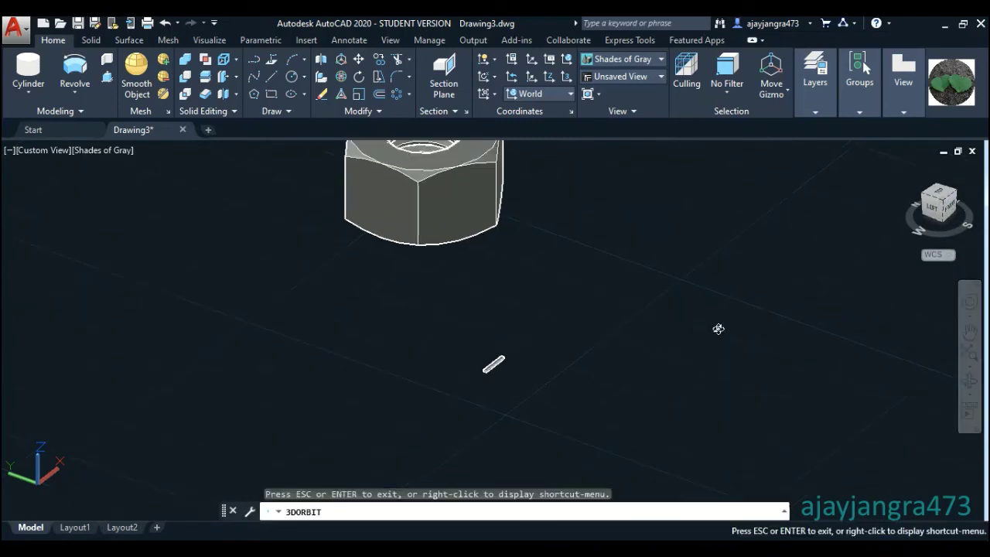
key("Escape")
left_click(581, 364)
right_click(454, 340)
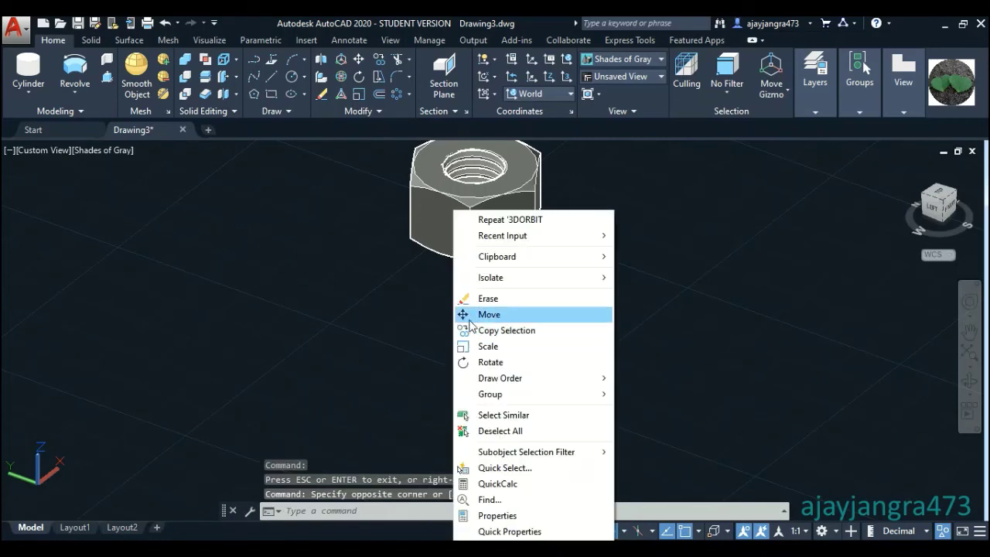
left_click(469, 320)
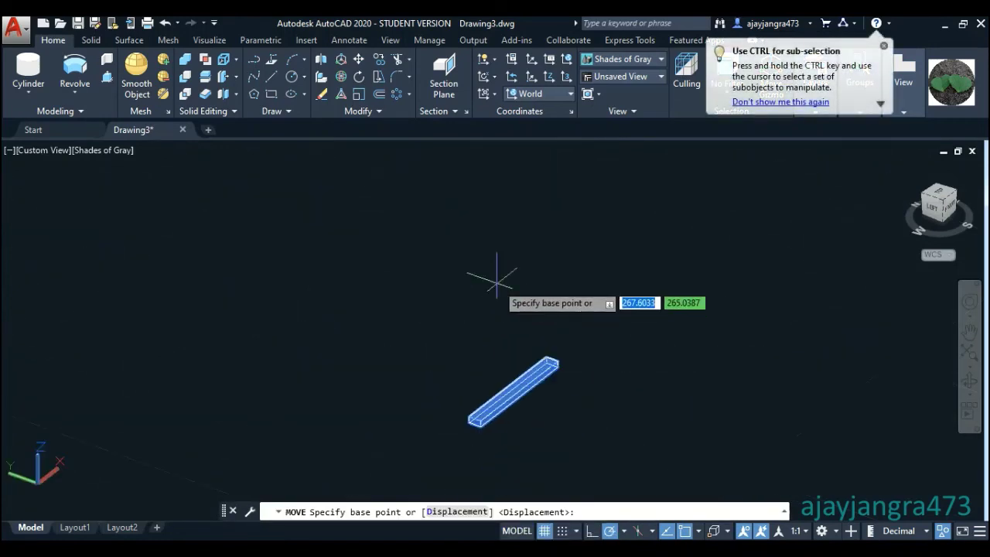
scroll(486, 364, "up", 4)
scroll(463, 419, "up", 2)
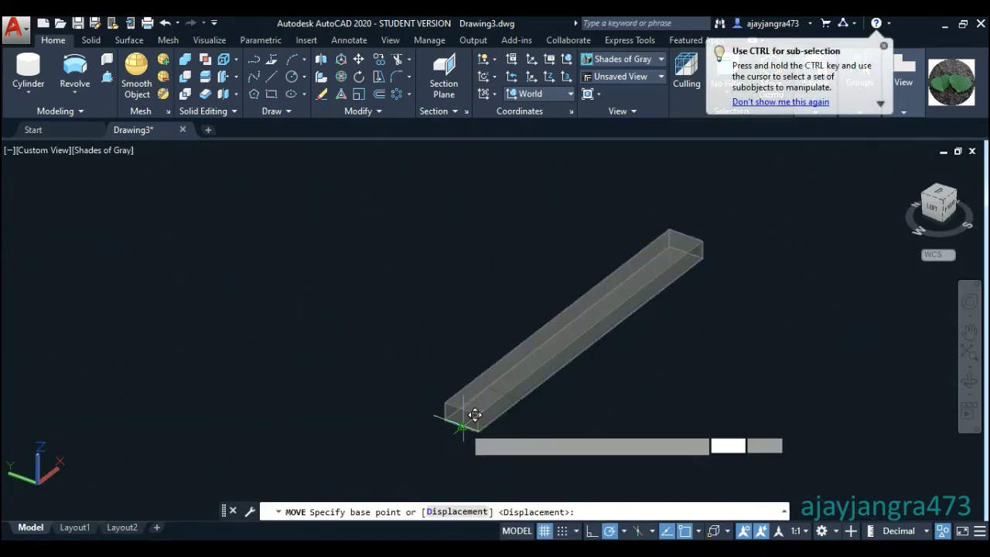
left_click(474, 416)
scroll(478, 418, "down", 5)
scroll(464, 387, "up", 3)
scroll(448, 333, "up", 3)
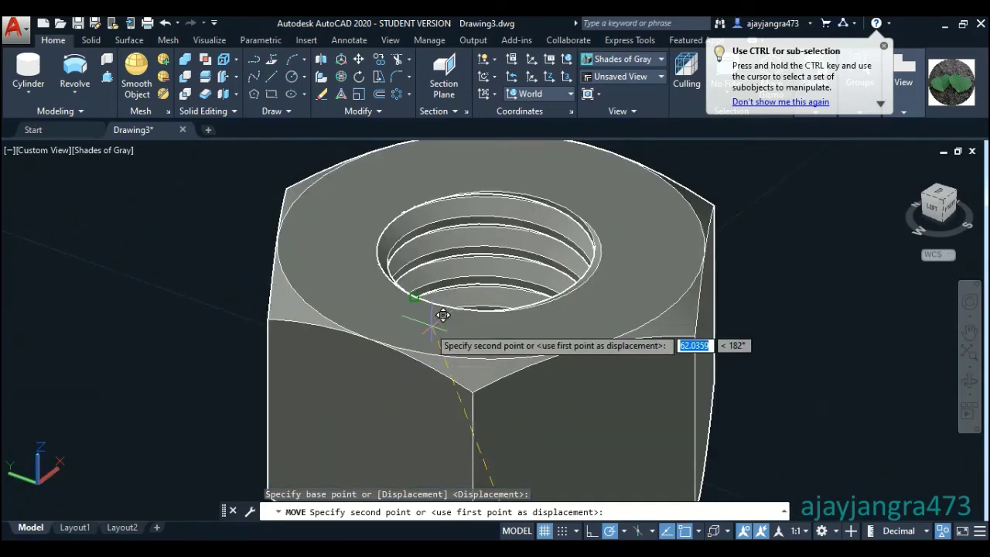
scroll(443, 315, "up", 5)
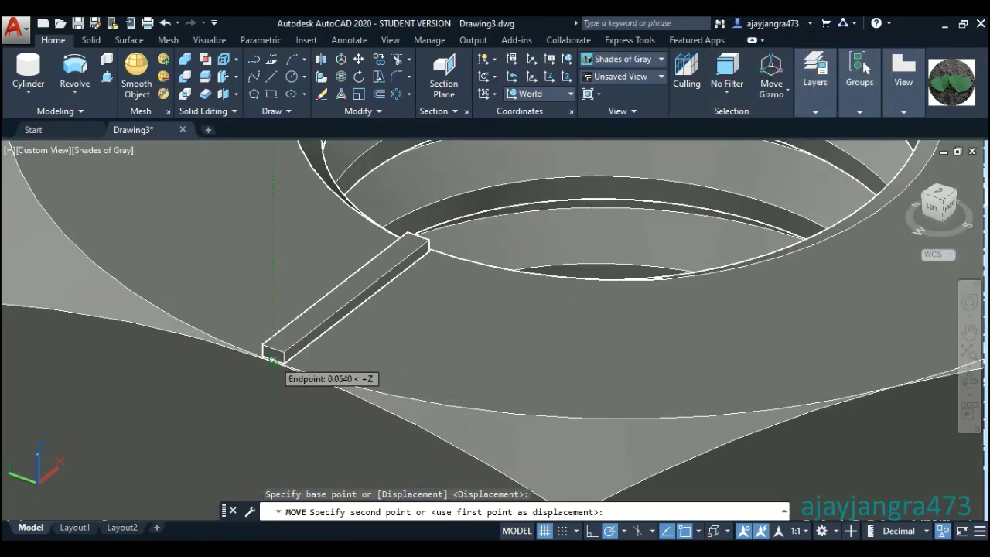
left_click(271, 359)
scroll(271, 358, "down", 3)
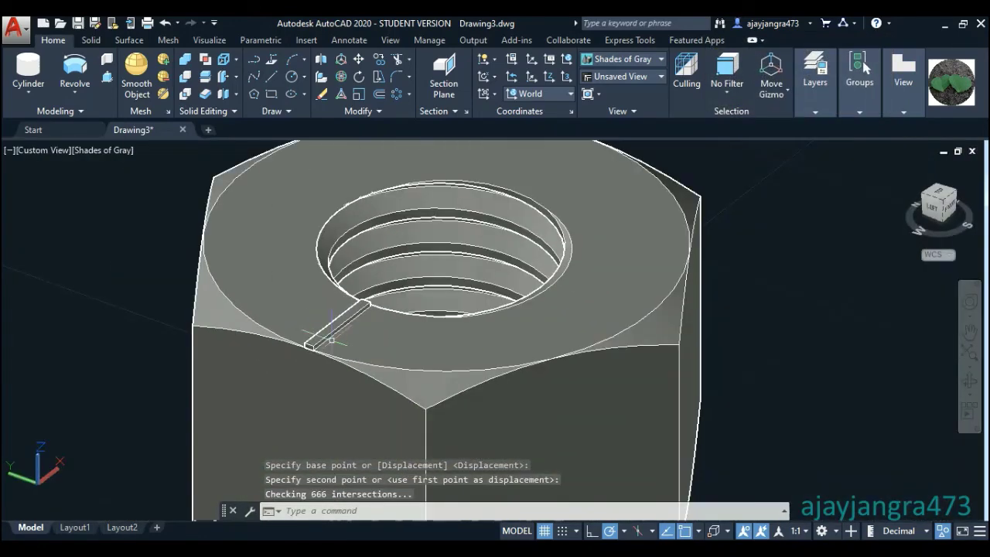
- Check the bar's placement from the Top view, then return to SW Isometric
left_click(941, 195)
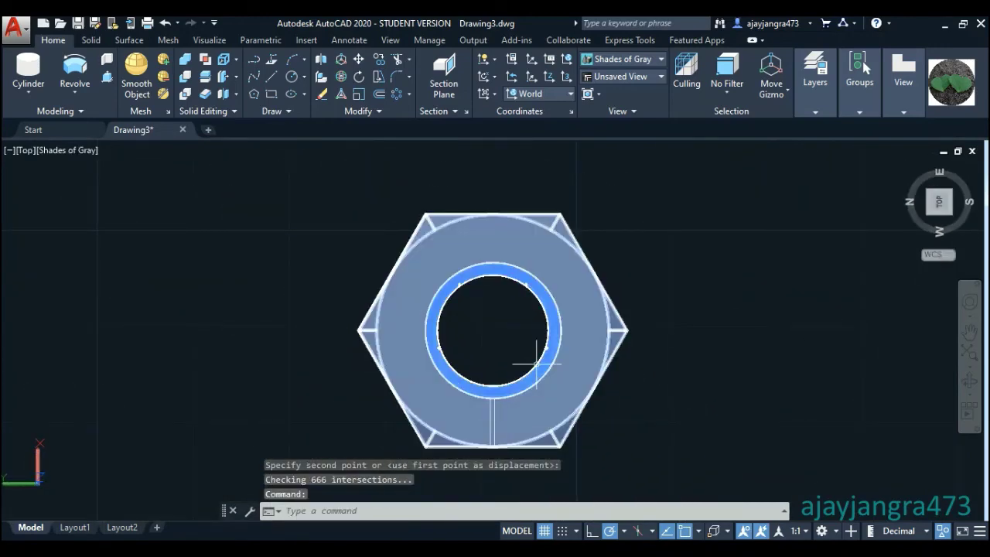
scroll(536, 362, "down", 2)
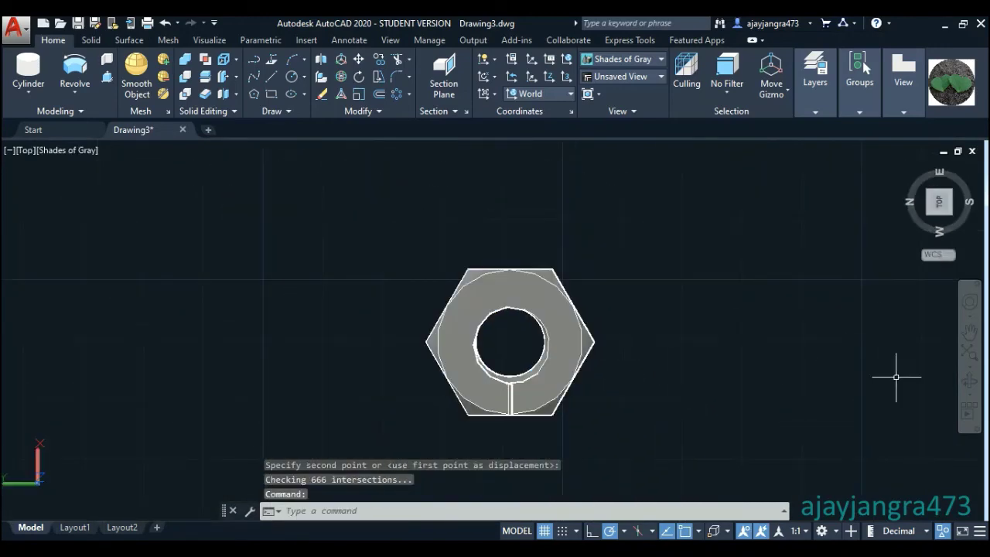
left_click(950, 225)
scroll(410, 305, "up", 3)
scroll(410, 309, "up", 3)
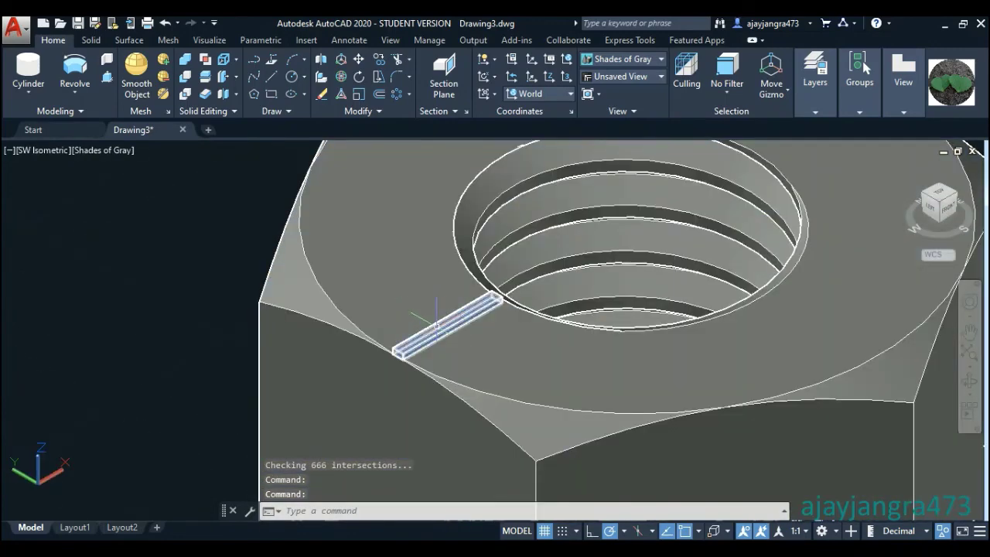
left_click(425, 321)
- Rotate the nut's bar 270° about the threaded hole's centre
key("ctrl+a")
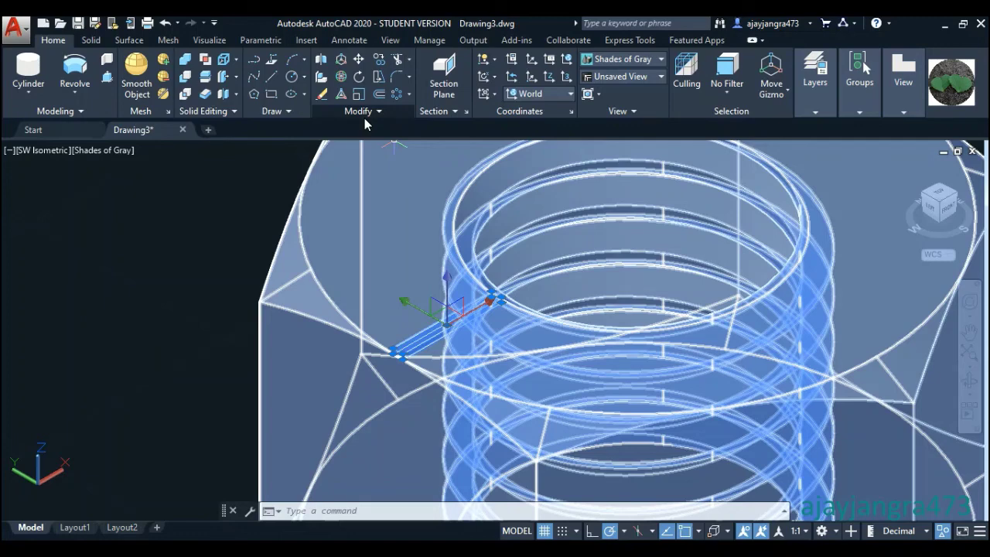
left_click(359, 77)
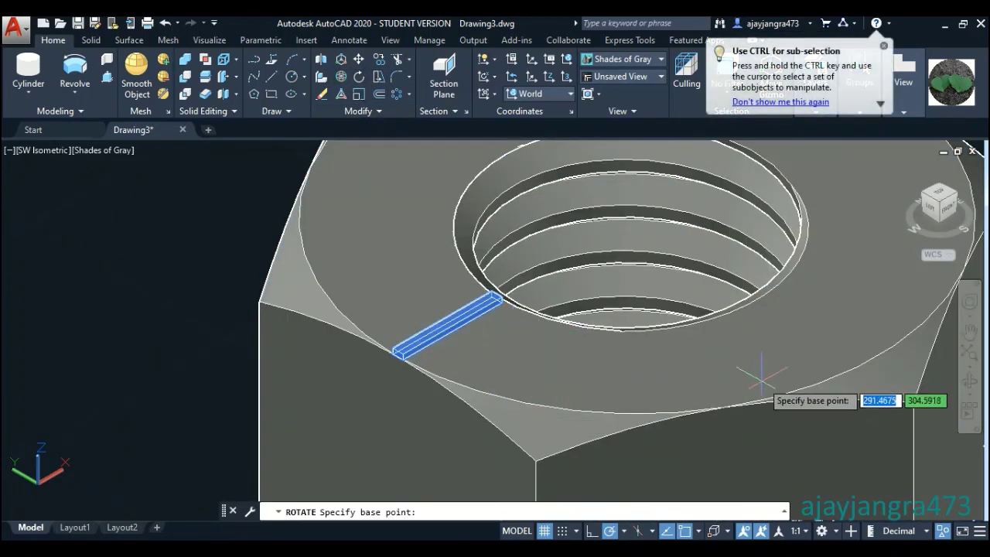
left_click(638, 219)
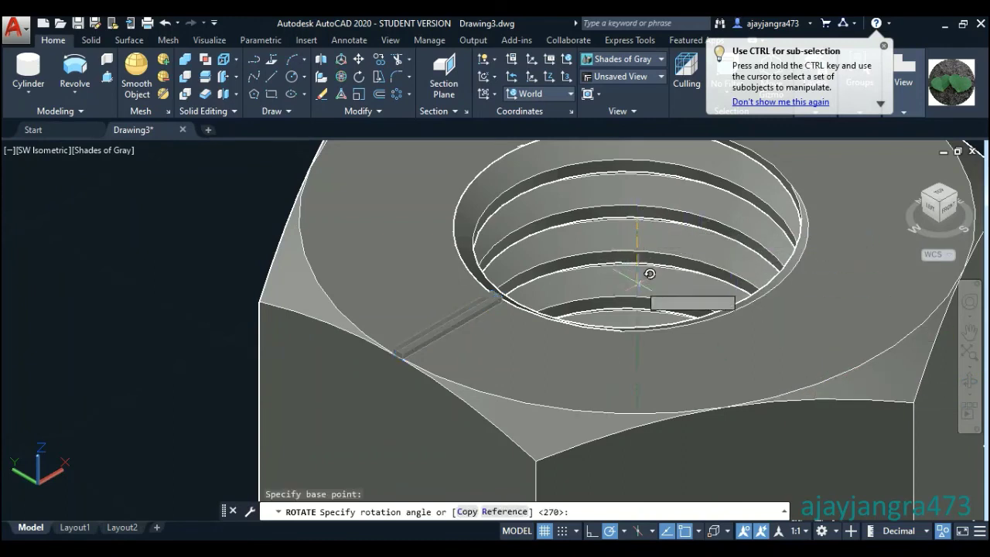
scroll(649, 278, "down", 3)
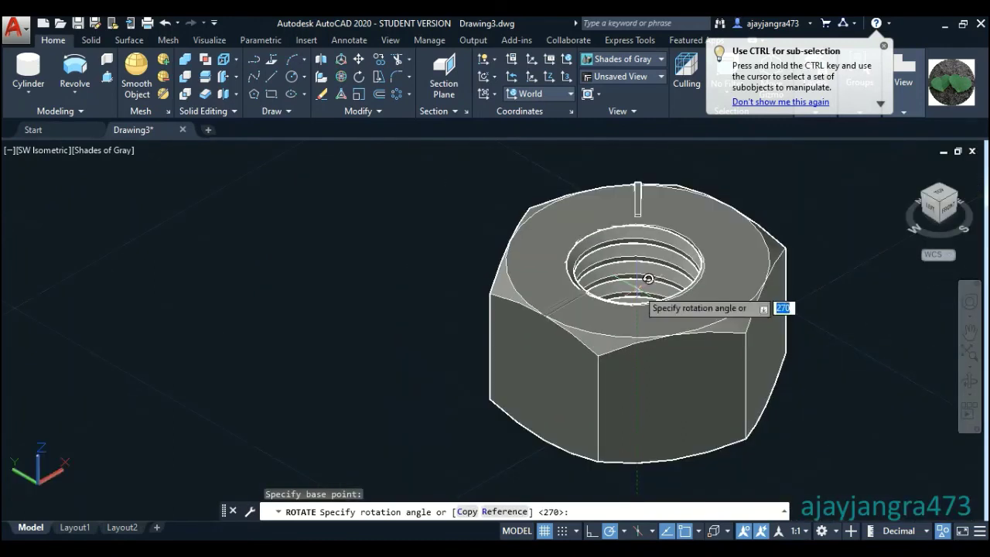
left_click(744, 333)
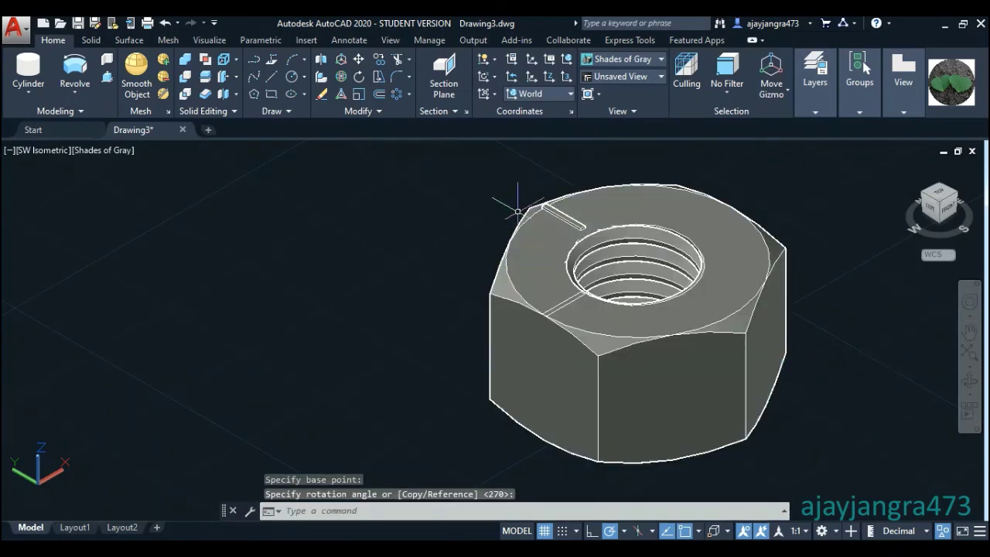
left_click(577, 223)
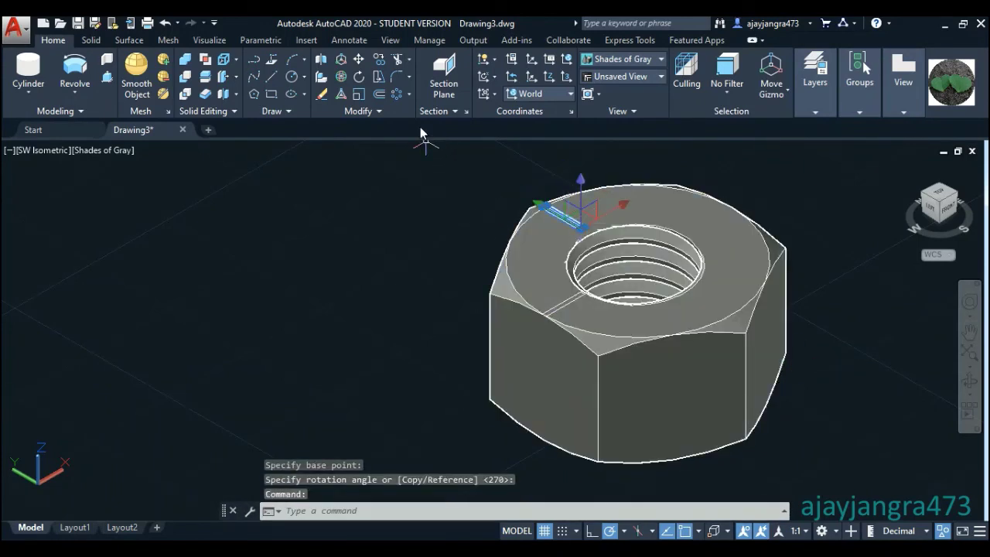
left_click(401, 114)
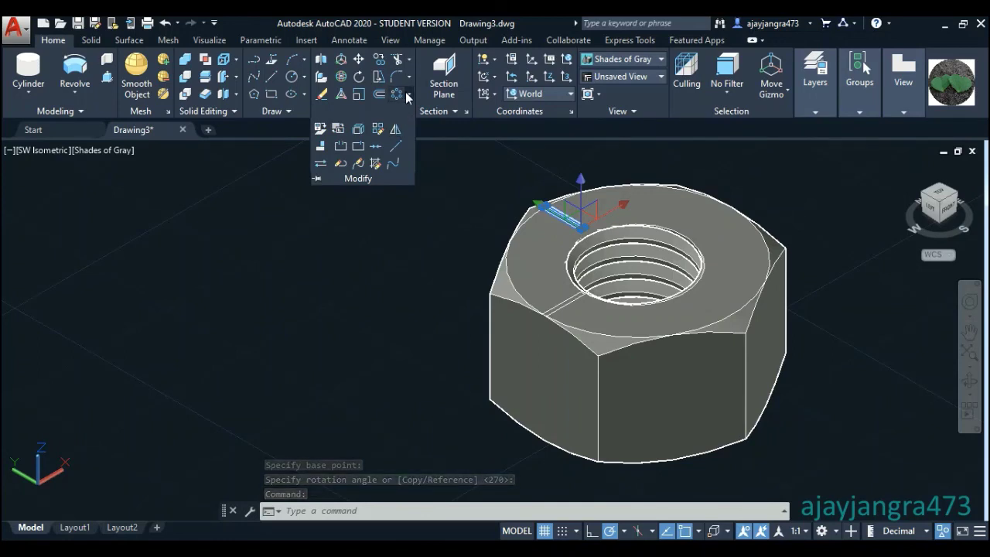
- Polar-array the bar around the nut's hole into 6 items over 360°
left_click(404, 94)
left_click(426, 171)
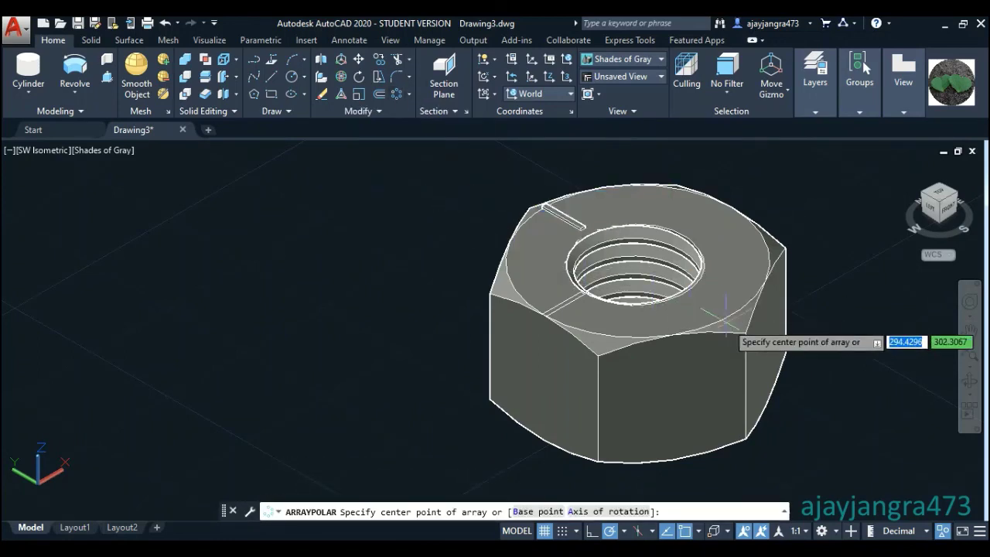
scroll(731, 315, "up", 3)
scroll(730, 315, "down", 1)
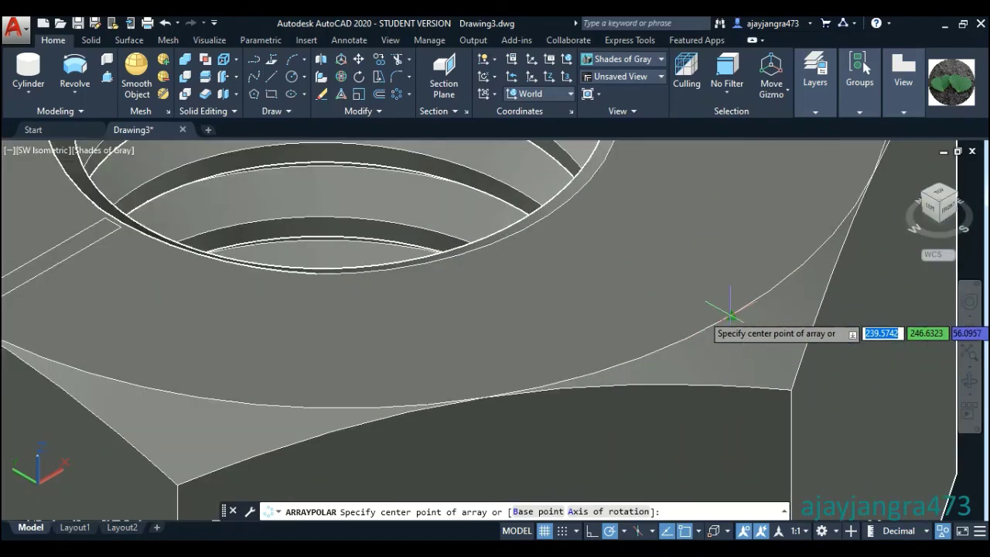
scroll(730, 315, "down", 2)
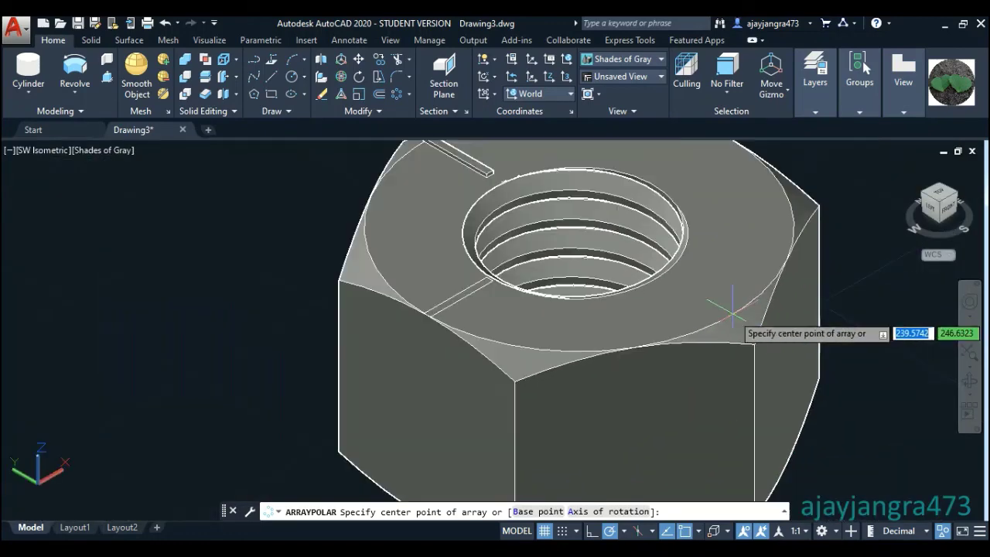
left_click(592, 232)
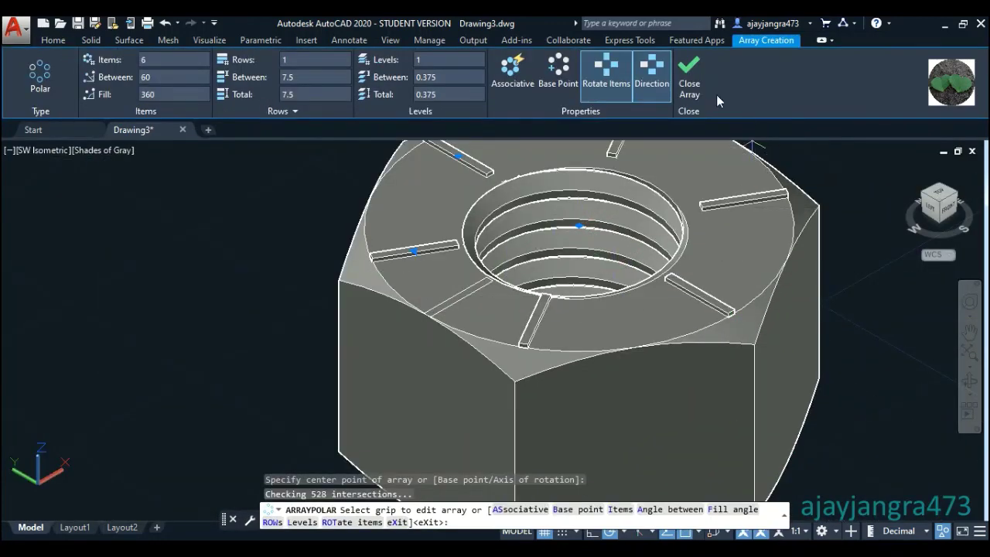
left_click(689, 74)
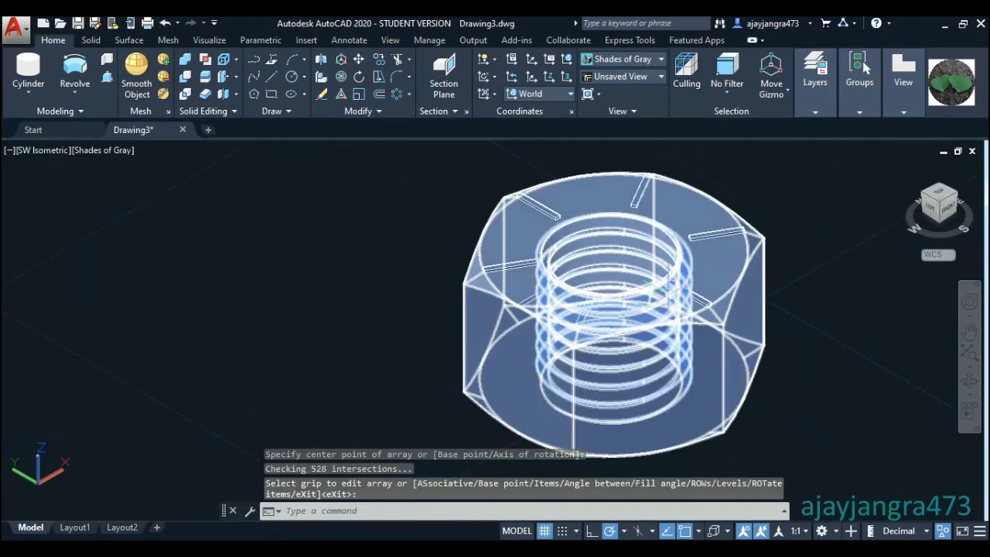
- Delete the leftover duplicate bar
scroll(430, 234, "up", 2)
scroll(429, 235, "up", 2)
scroll(429, 235, "up", 2)
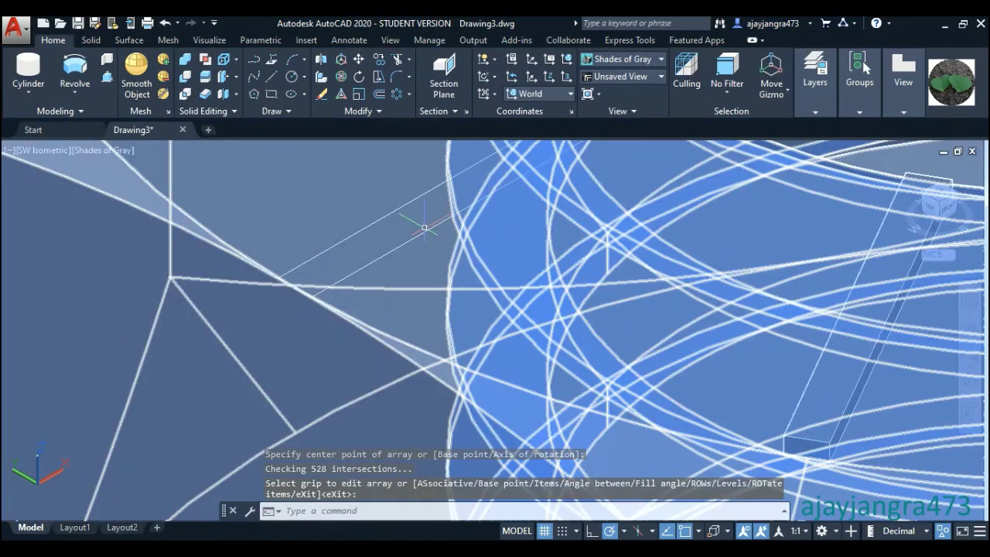
scroll(429, 234, "up", 3)
left_click(425, 231)
scroll(426, 229, "down", 3)
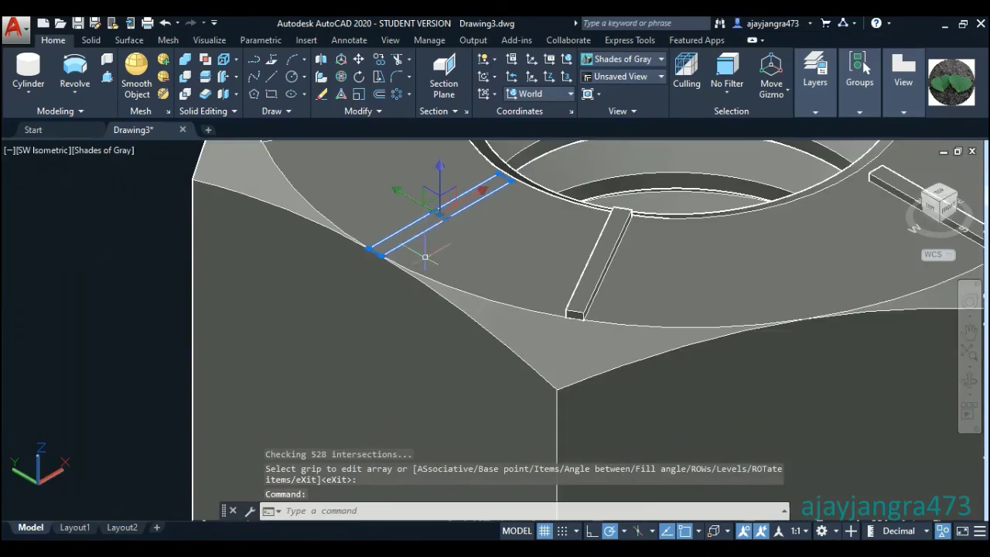
scroll(295, 285, "down", 3)
key("Delete")
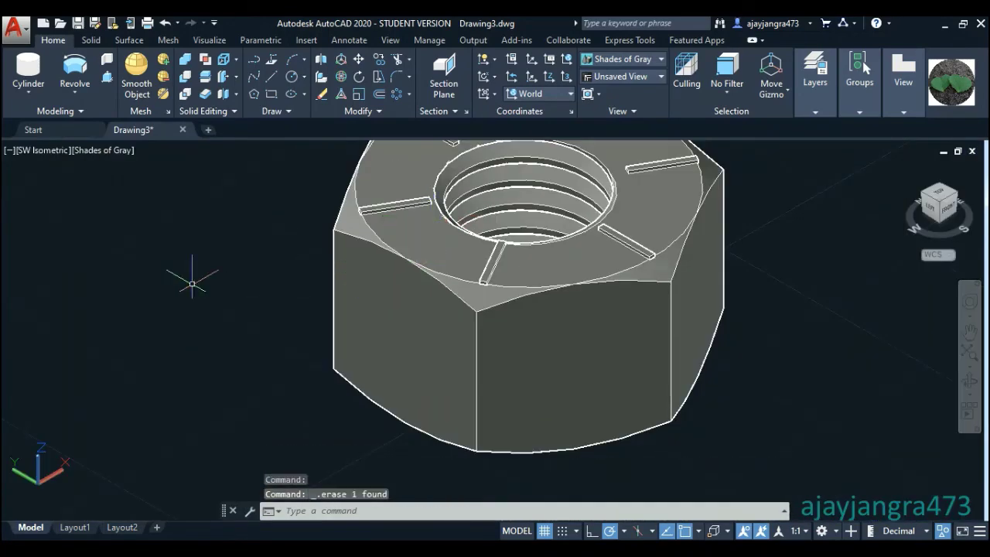
scroll(192, 283, "down", 2)
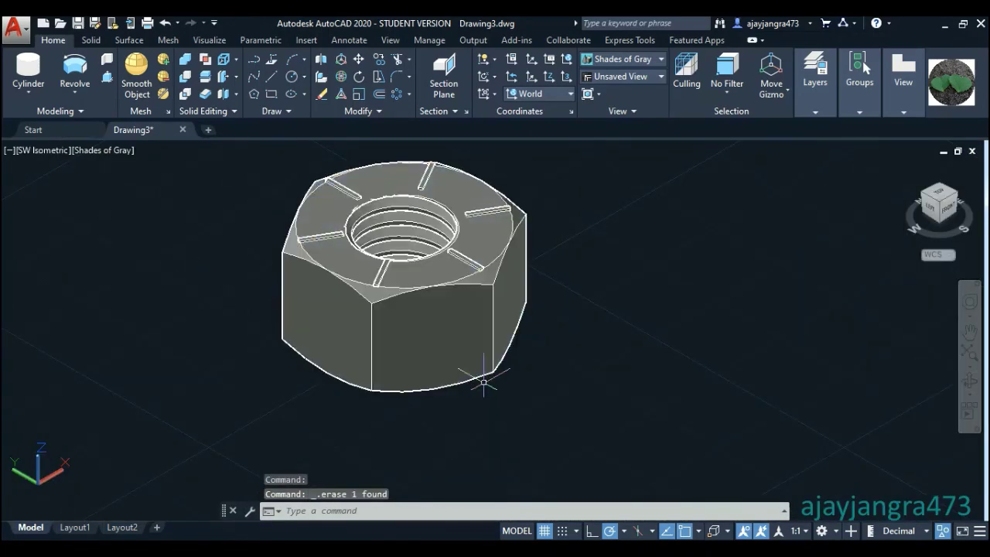
scroll(587, 403, "down", 2)
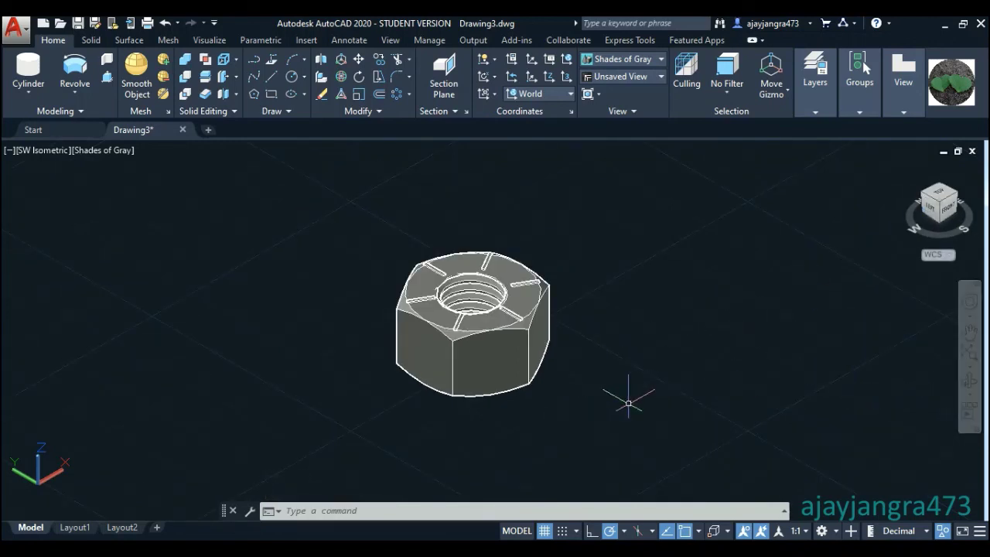
- Window-select the nut and its six bars (7 objects) and union them
left_click(594, 397)
left_click(356, 218)
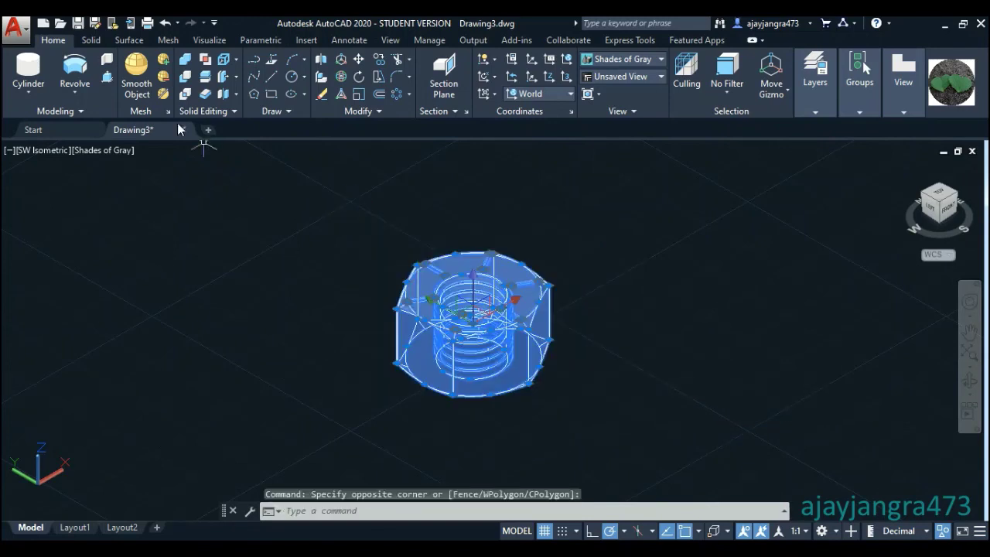
left_click(188, 62)
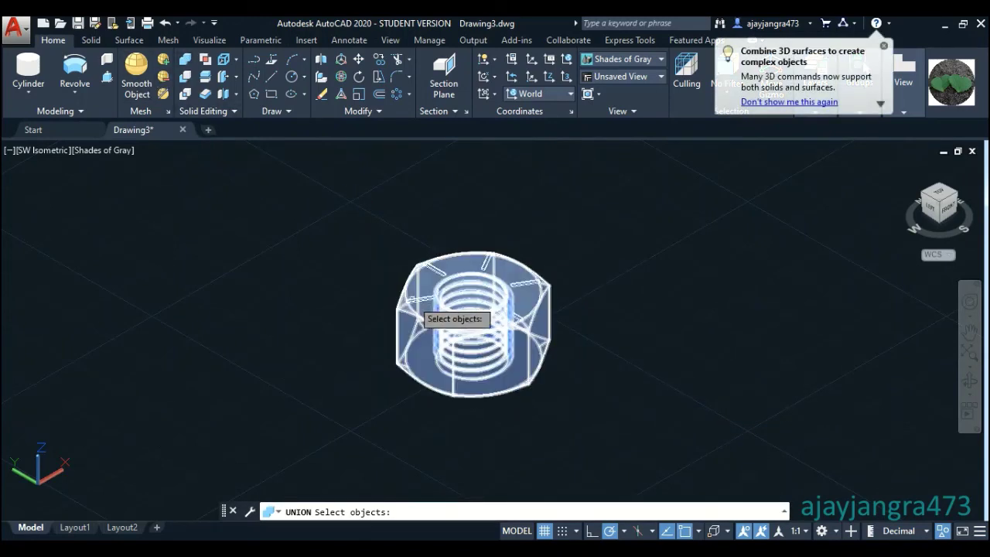
left_click(626, 400)
left_click(310, 202)
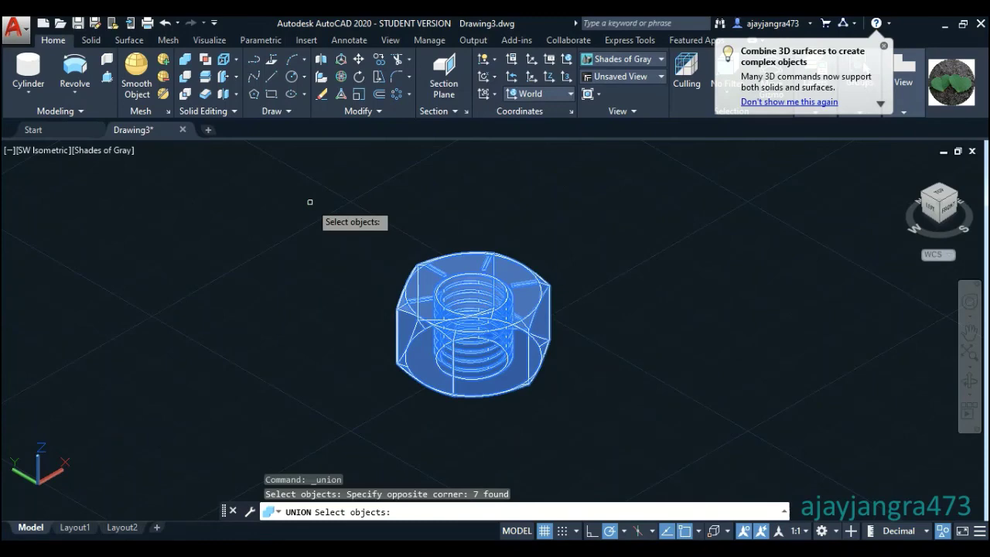
key("Return")
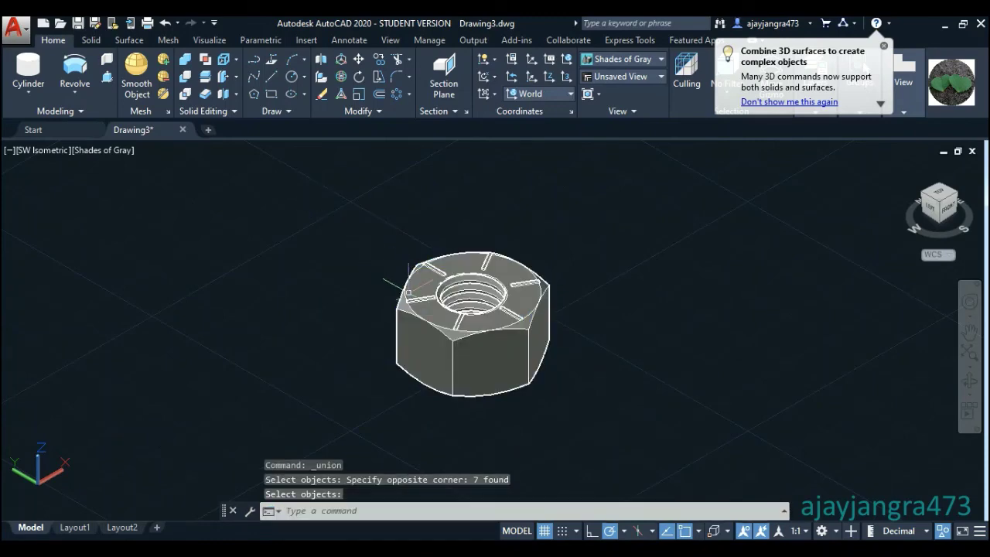
scroll(421, 290, "up", 5)
scroll(421, 290, "down", 4)
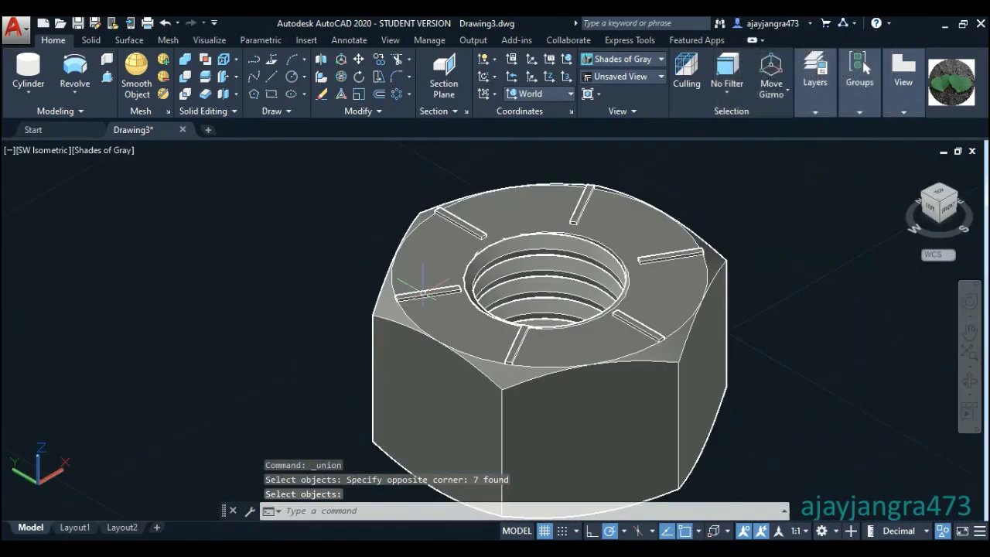
left_click(944, 530)
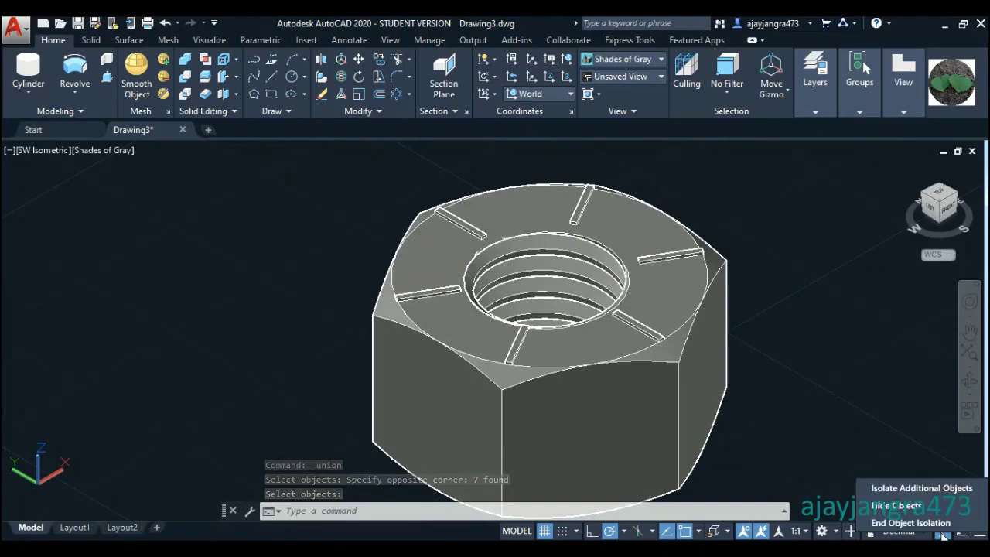
- End object isolation so the bolt reappears, then orbit around the bolt-and-nut assembly
left_click(909, 524)
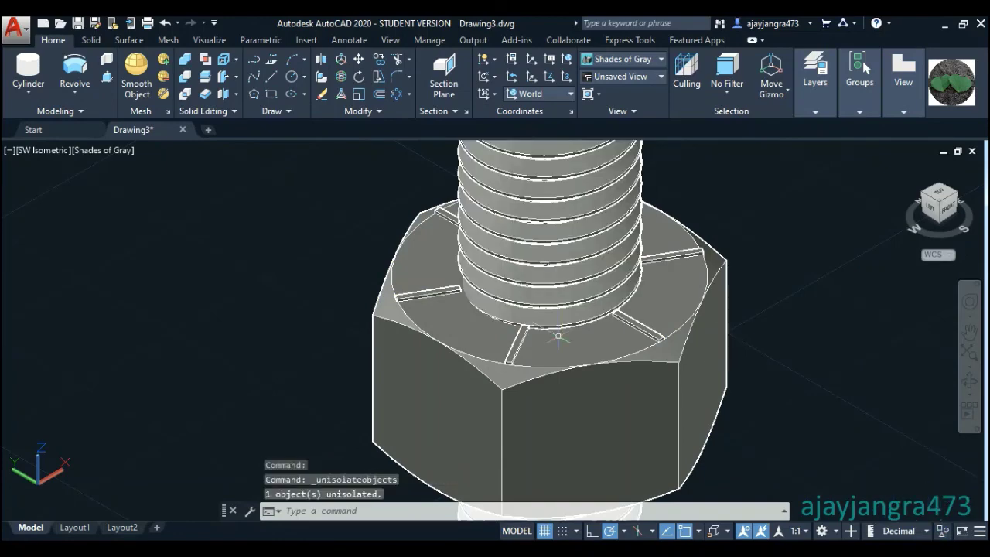
scroll(564, 372, "down", 2)
left_click(970, 381)
scroll(499, 385, "down", 5)
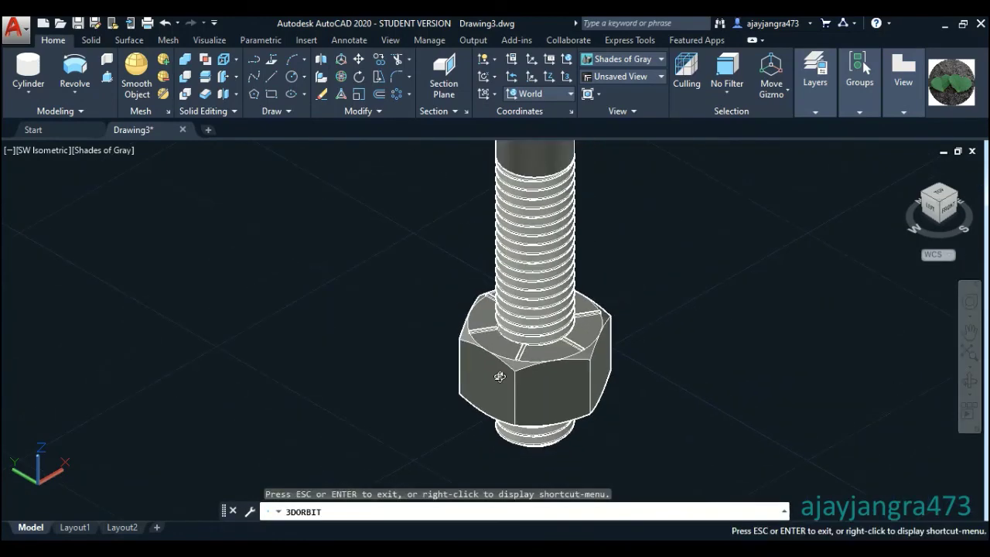
mouse_move(511, 382)
left_mouse_down()
mouse_move(570, 310)
mouse_move(577, 270)
mouse_move(554, 402)
mouse_move(454, 376)
mouse_move(572, 398)
left_mouse_up()
right_click(592, 264)
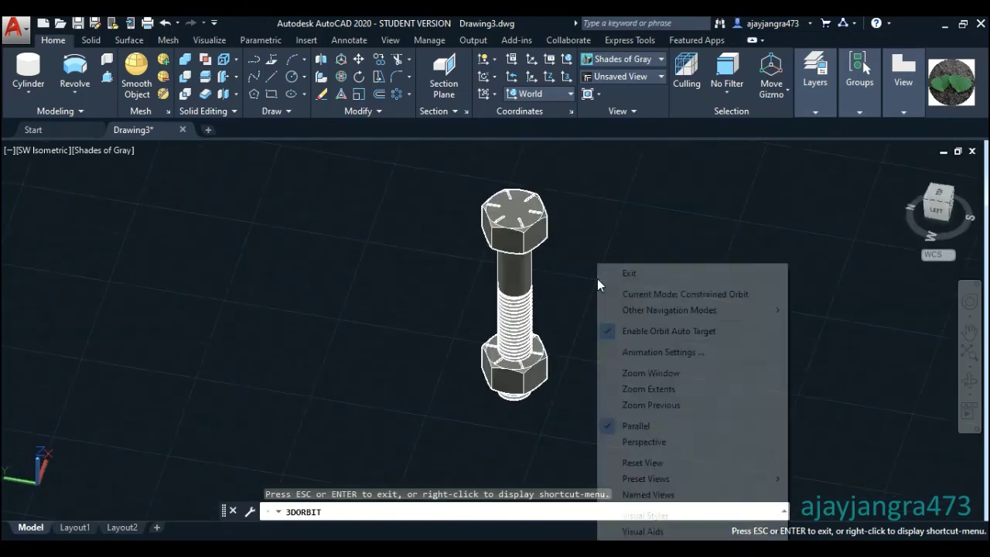
left_click(618, 272)
mouse_move(938, 203)
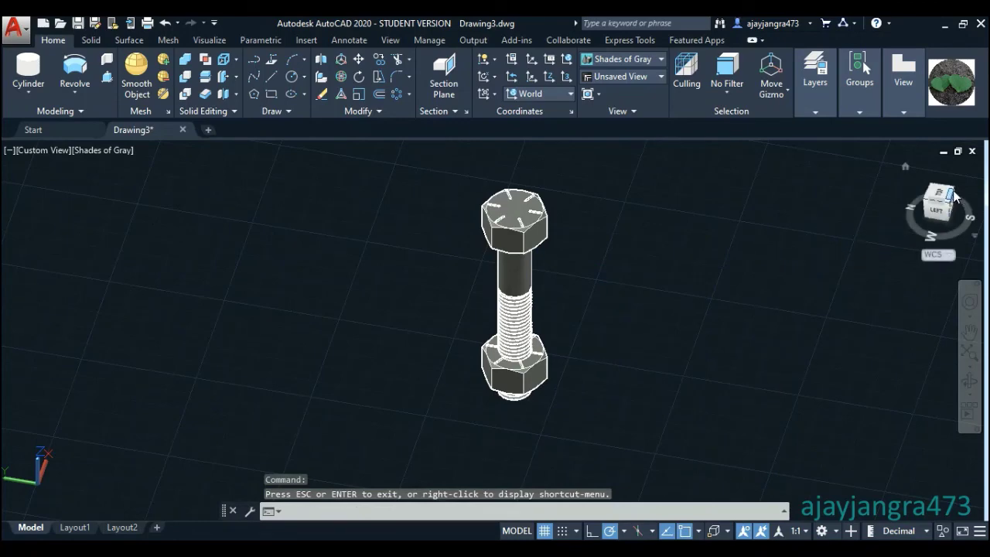
- Set the view to southeast isometric using the ViewCube corners
left_click(955, 194)
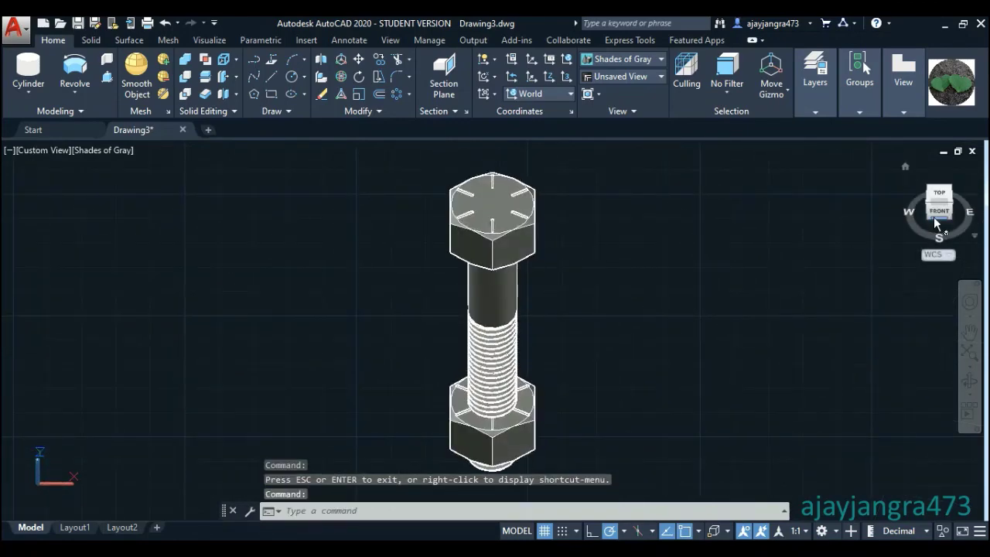
left_click(951, 204)
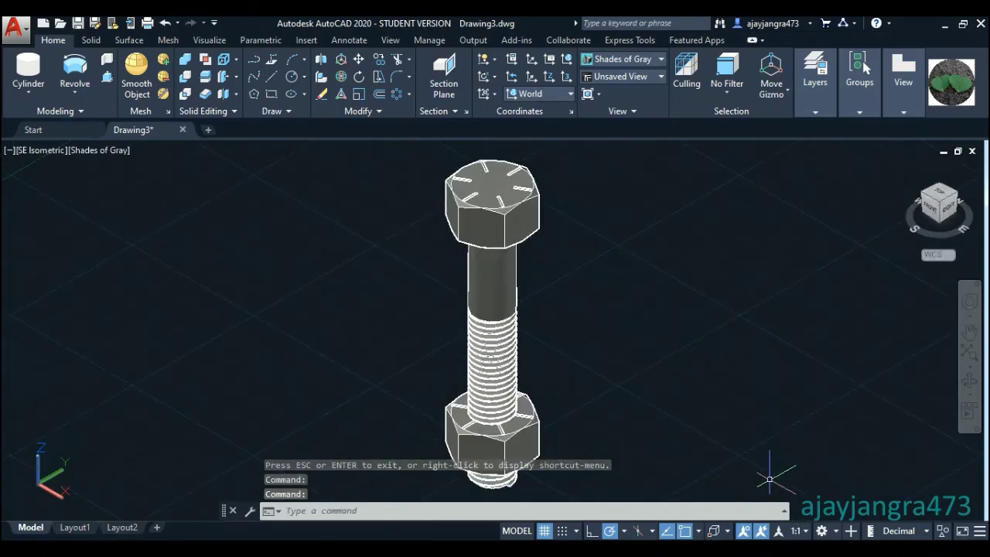
left_click(814, 525)
right_click(846, 533)
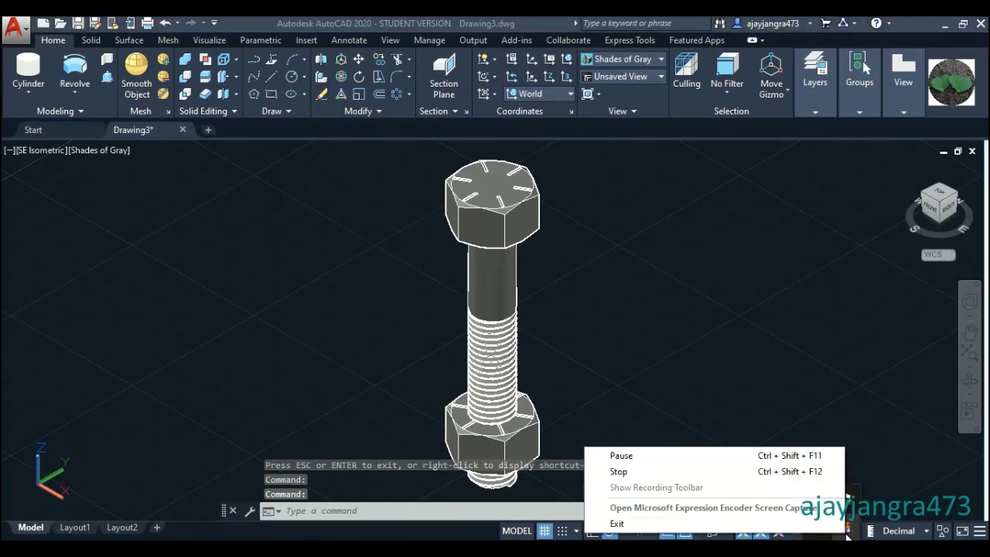